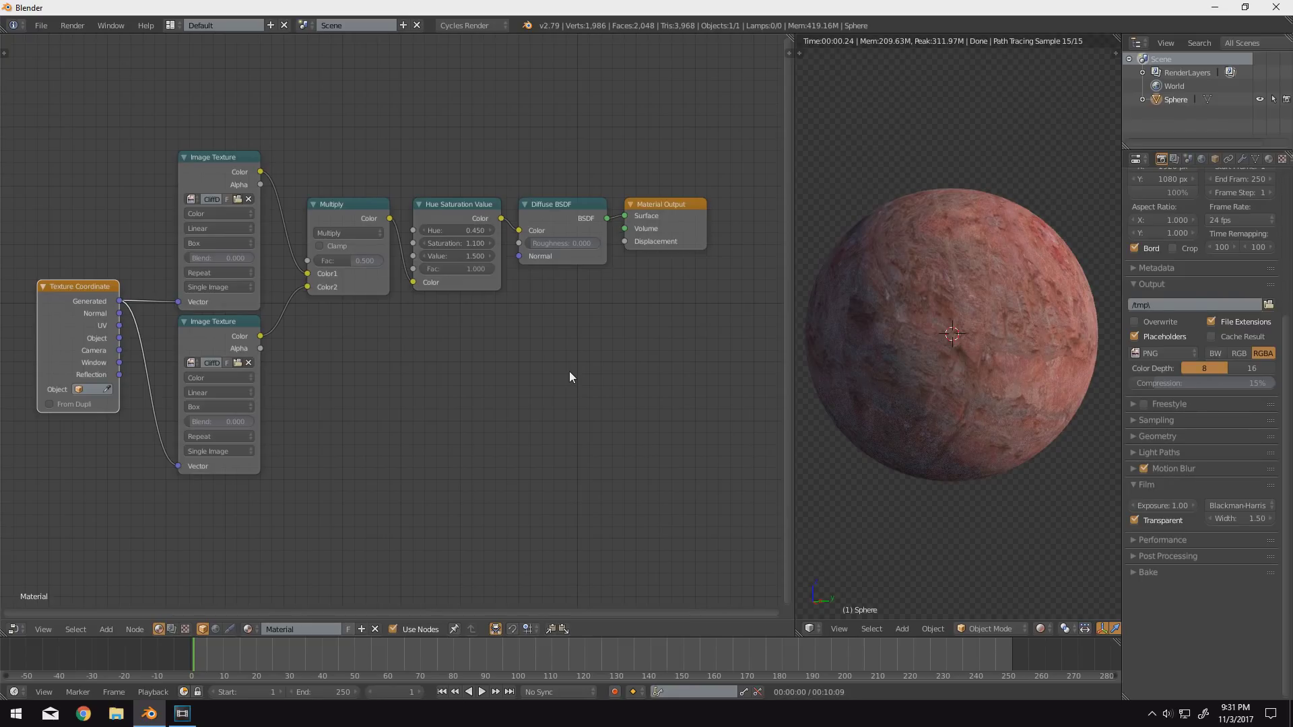
- Examine each node in the material's shader network and the resulting look of the rendered sphere
{"action": "left_click", "coordinate": [203, 332]}
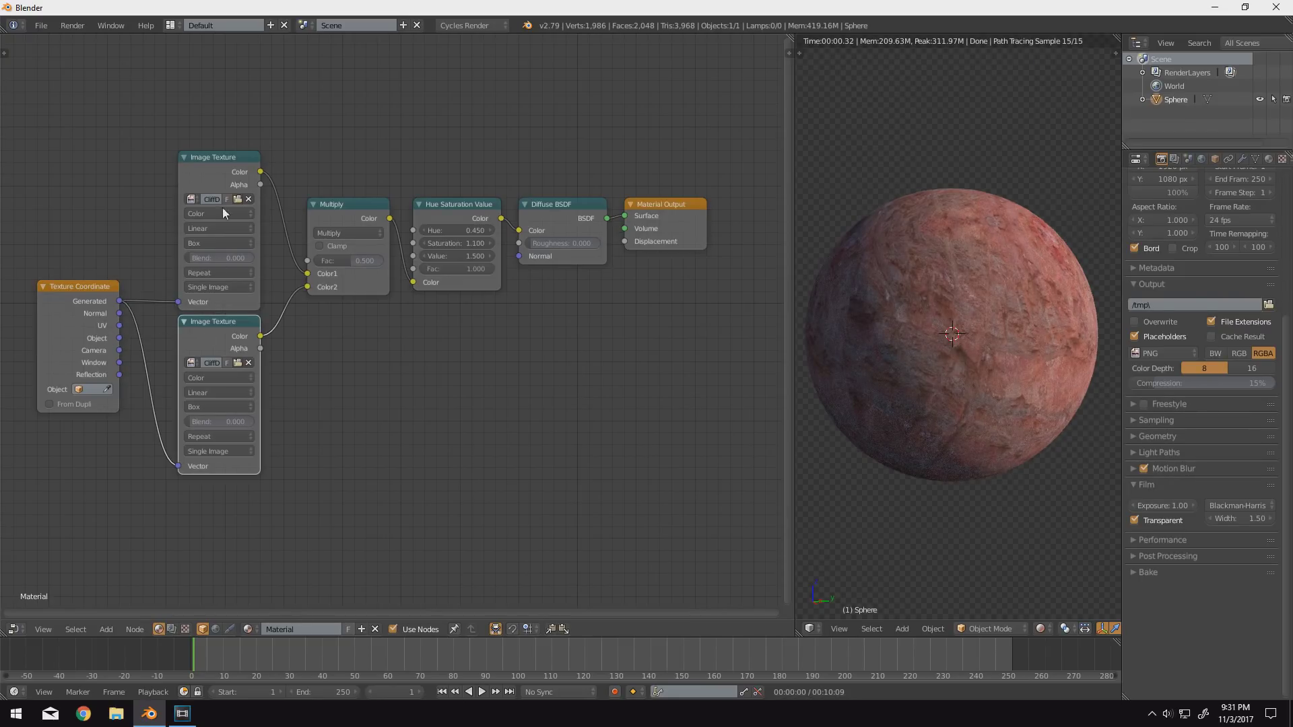
{"action": "left_click", "coordinate": [222, 208]}
{"action": "left_click", "coordinate": [350, 215]}
{"action": "left_click", "coordinate": [427, 208]}
{"action": "left_click", "coordinate": [559, 210]}
{"action": "left_click", "coordinate": [673, 213]}
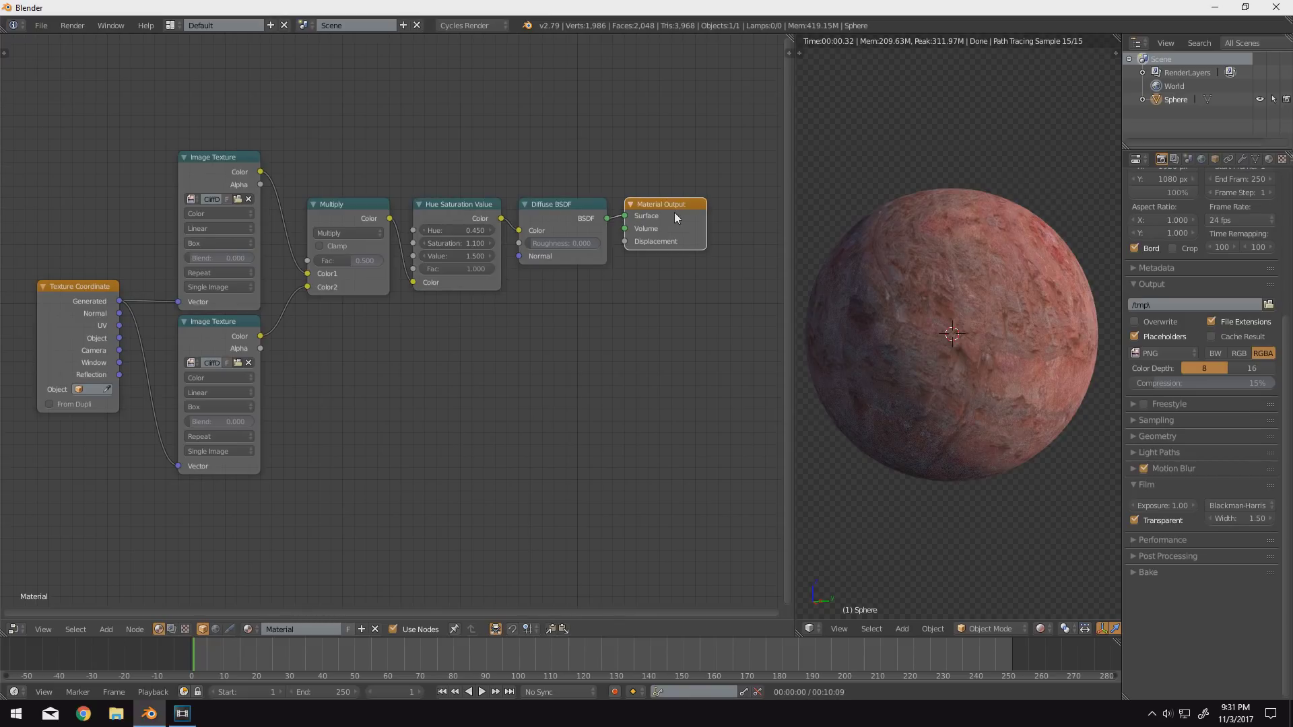
{"action": "mouse_move", "coordinate": [947, 326]}
{"action": "middle_mouse_down"}
{"action": "mouse_move", "coordinate": [899, 318]}
{"action": "mouse_move", "coordinate": [880, 372]}
{"action": "mouse_move", "coordinate": [943, 361]}
{"action": "mouse_move", "coordinate": [992, 295]}
{"action": "mouse_move", "coordinate": [939, 314]}
{"action": "middle_mouse_up"}
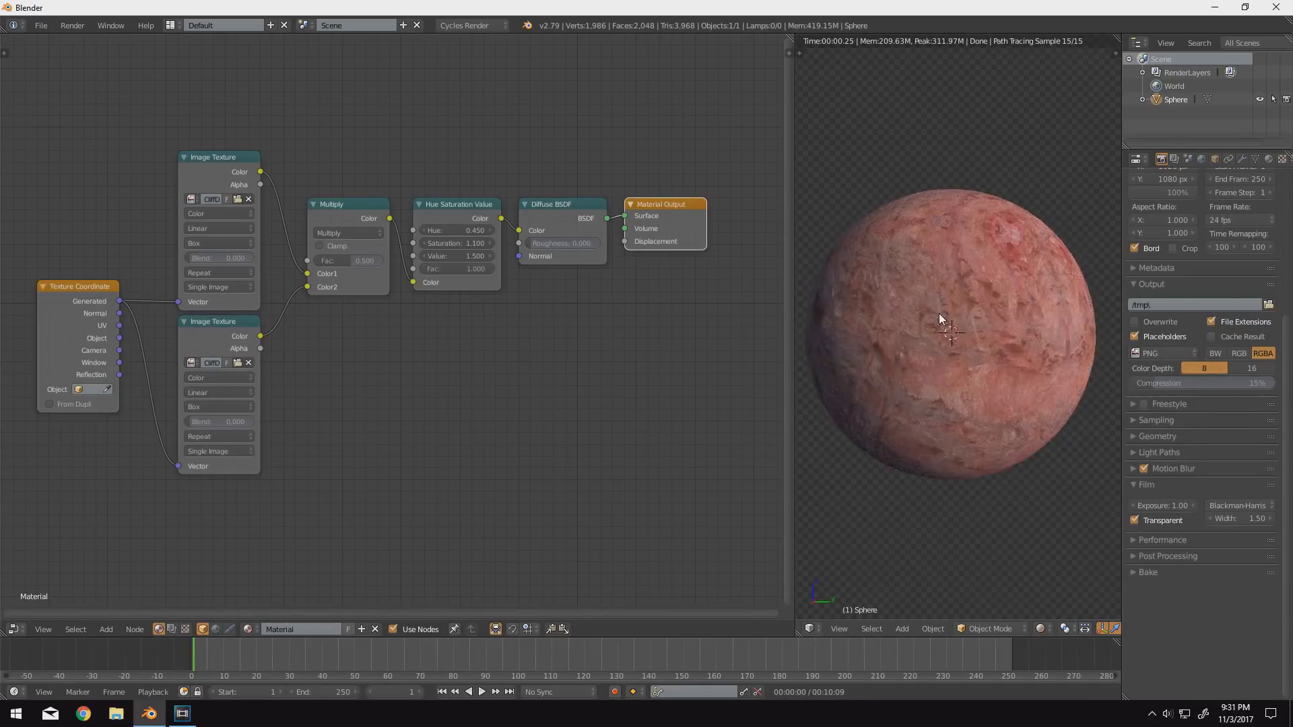
{"action": "scroll", "coordinate": [937, 314], "scroll_direction": "down", "scroll_amount": 1}
{"action": "scroll", "coordinate": [938, 314], "scroll_direction": "up", "scroll_amount": 1}
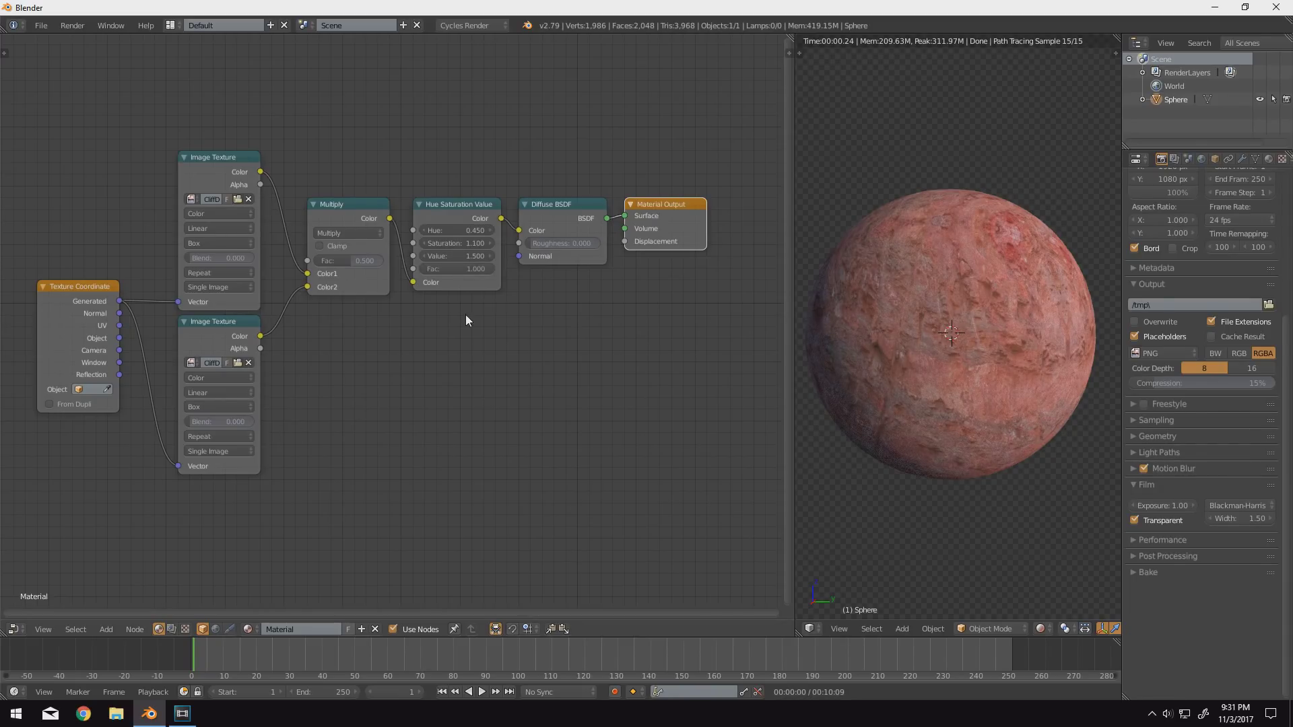
{"action": "scroll", "coordinate": [466, 321], "scroll_direction": "down", "scroll_amount": 2}
{"action": "scroll", "coordinate": [466, 320], "scroll_direction": "up", "scroll_amount": 4}
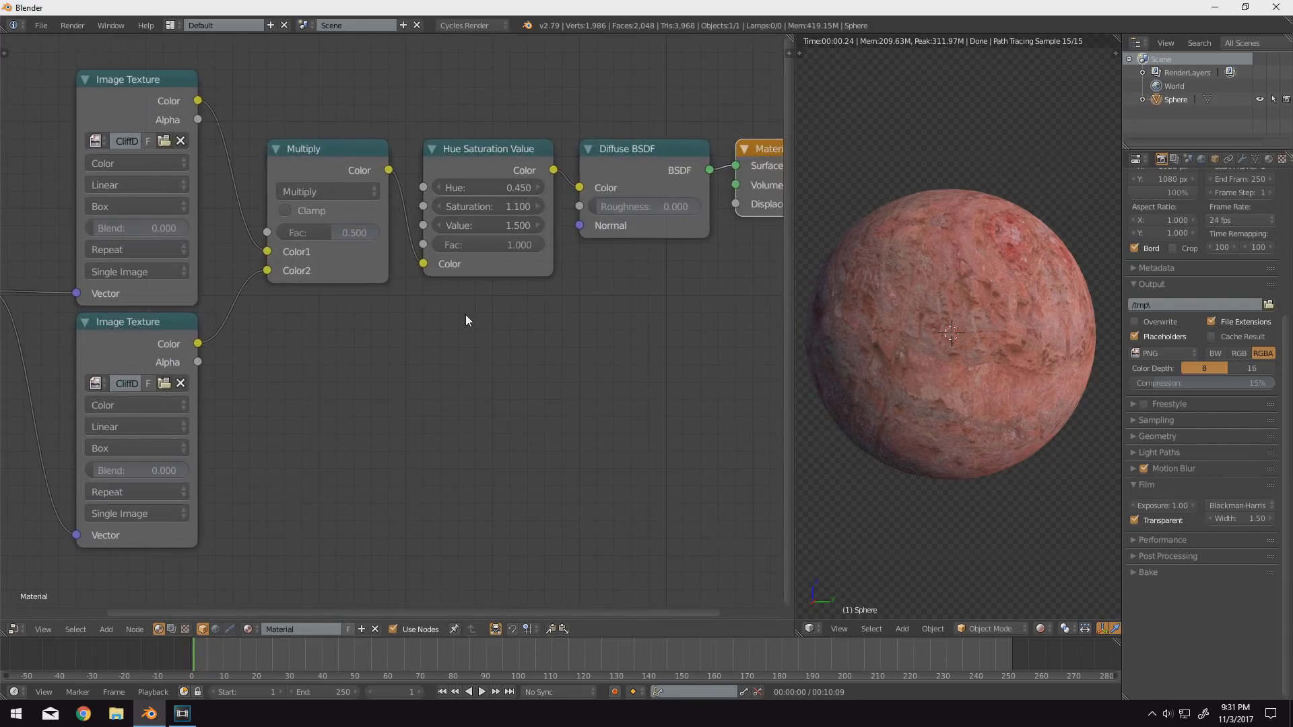
{"action": "scroll", "coordinate": [466, 321], "scroll_direction": "down", "scroll_amount": 2}
{"action": "scroll", "coordinate": [466, 316], "scroll_direction": "down", "scroll_amount": 1}
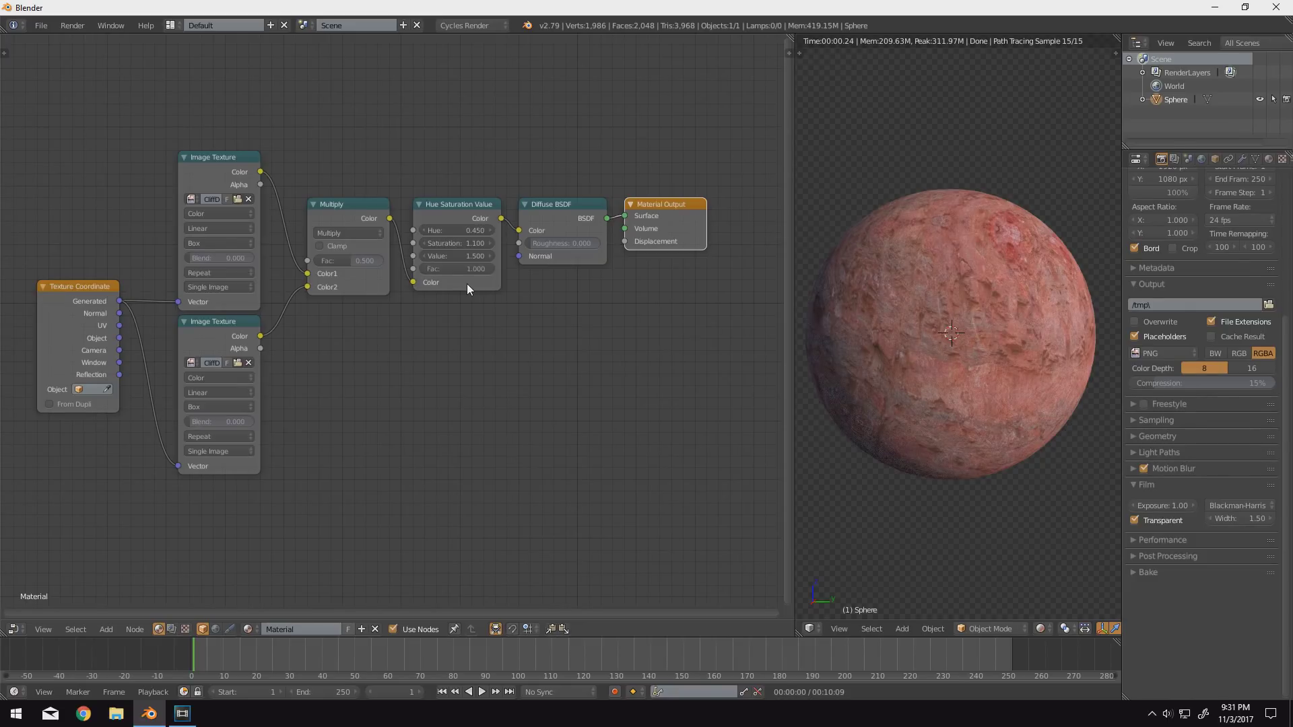
- Hide the unconnected sockets of the Hue Saturation Value, Multiply and Diffuse BSDF nodes
{"action": "left_click", "coordinate": [466, 217]}
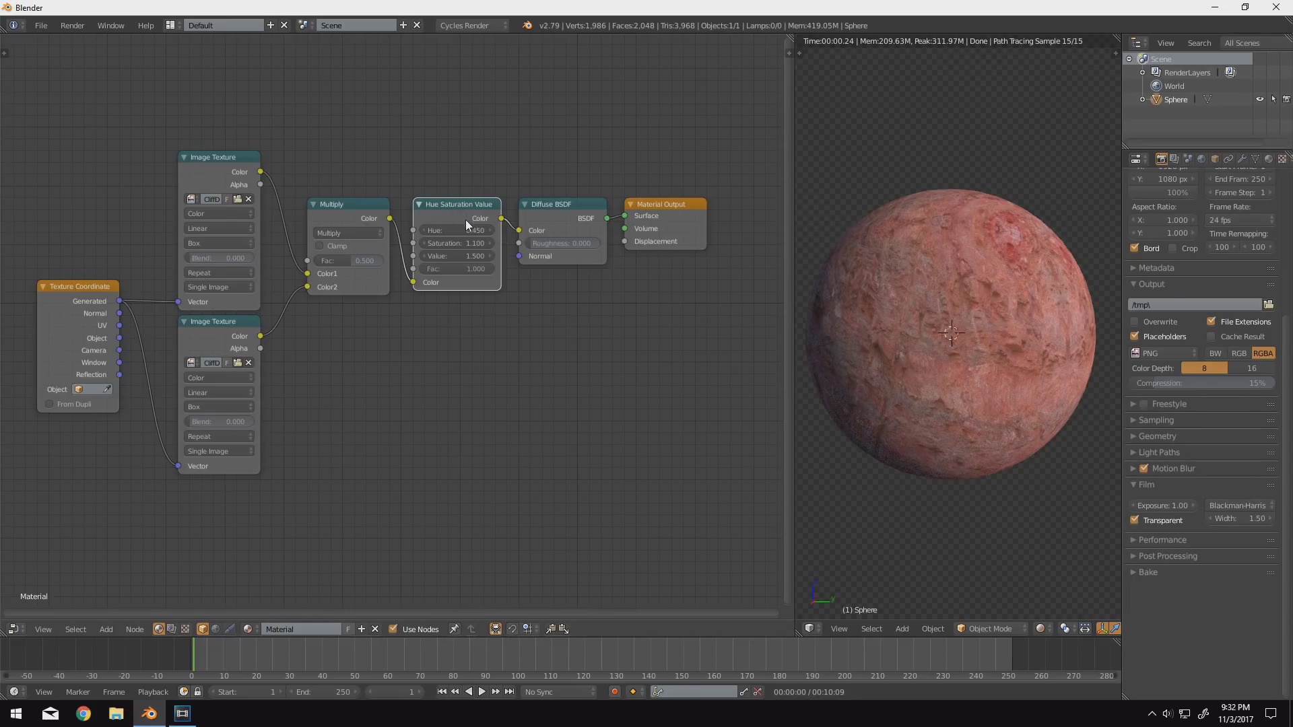
{"action": "key", "text": "ctrl+h"}
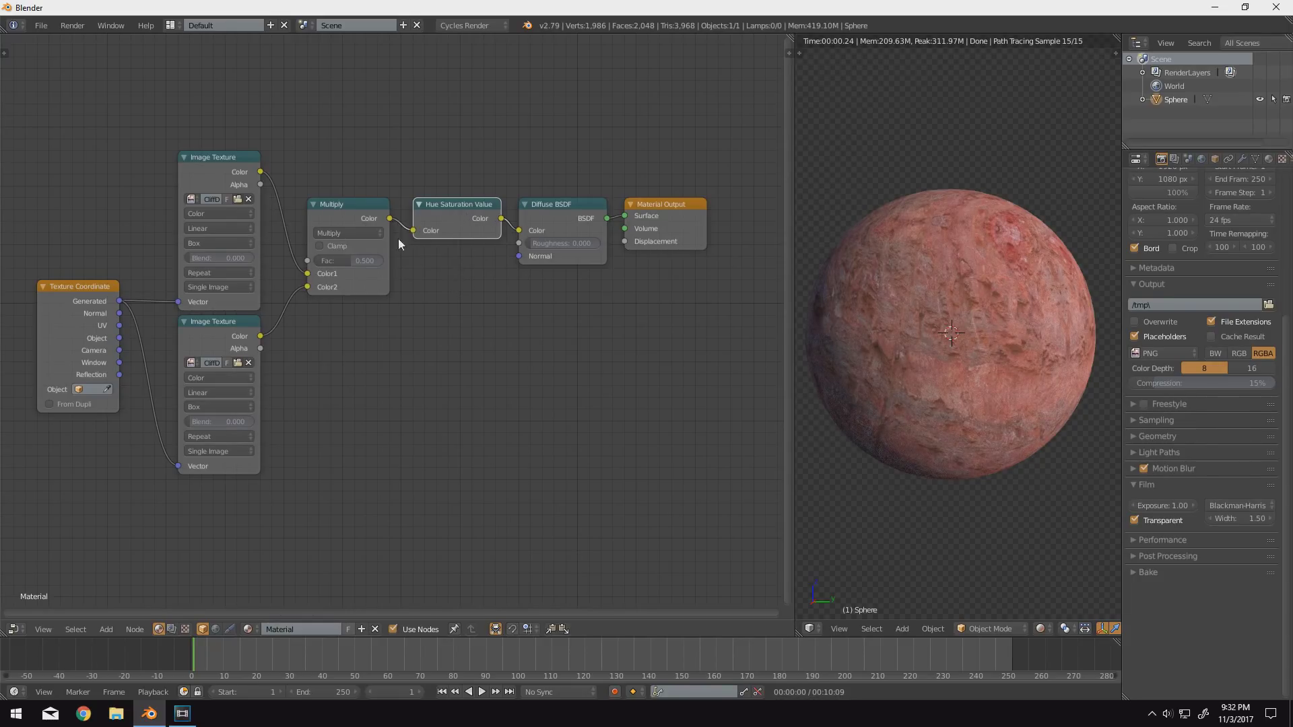
{"action": "left_click", "coordinate": [349, 219]}
{"action": "key", "text": "ctrl+h"}
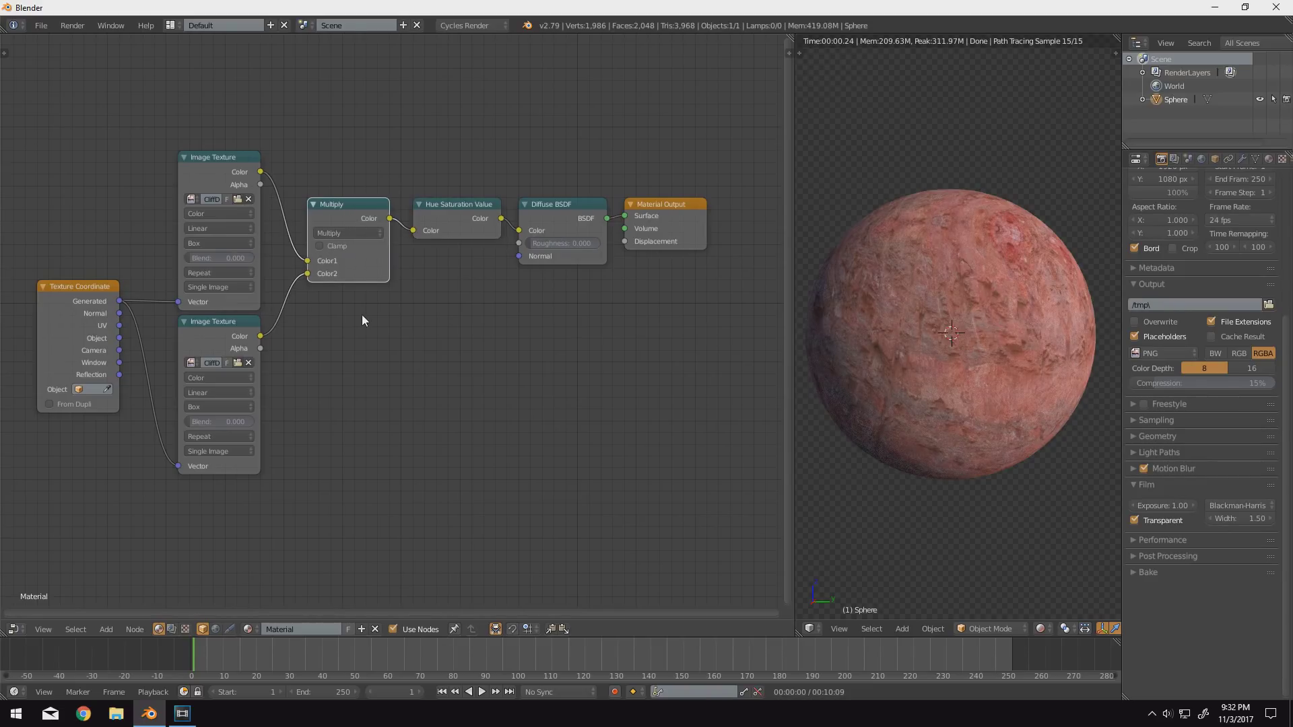
{"action": "left_click", "coordinate": [562, 215]}
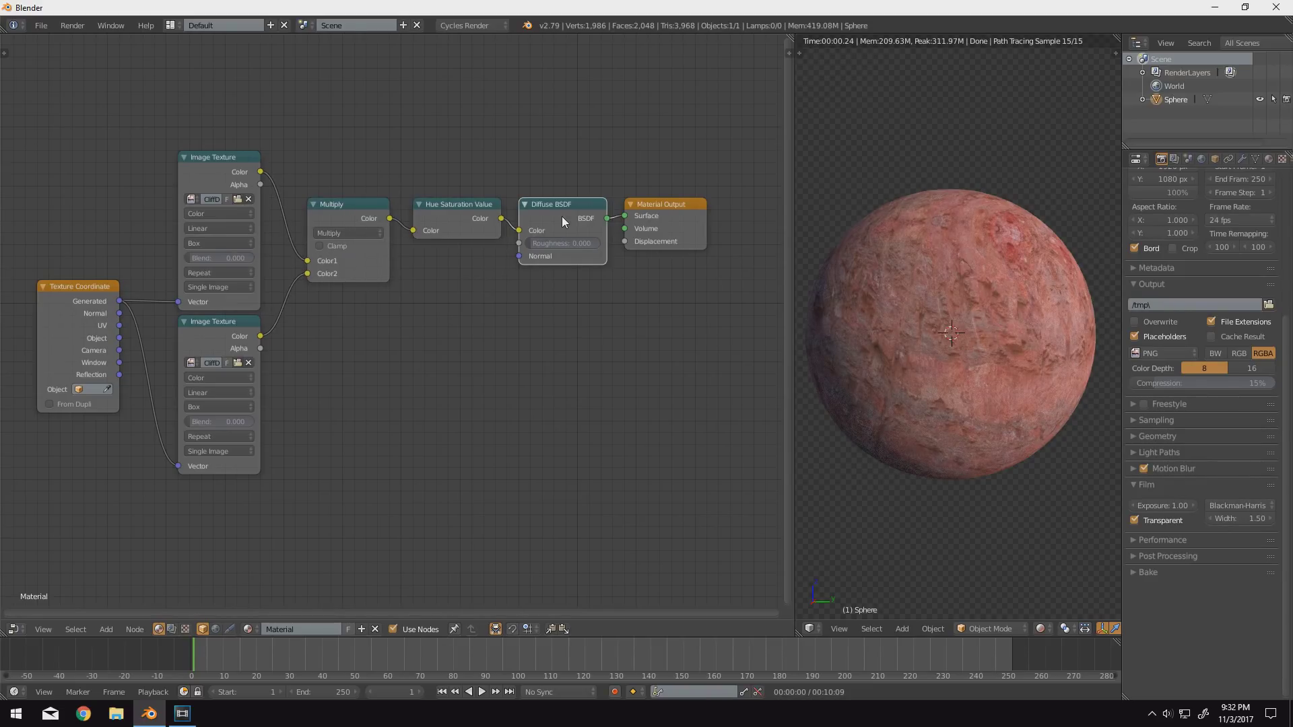
{"action": "key", "text": "ctrl+h"}
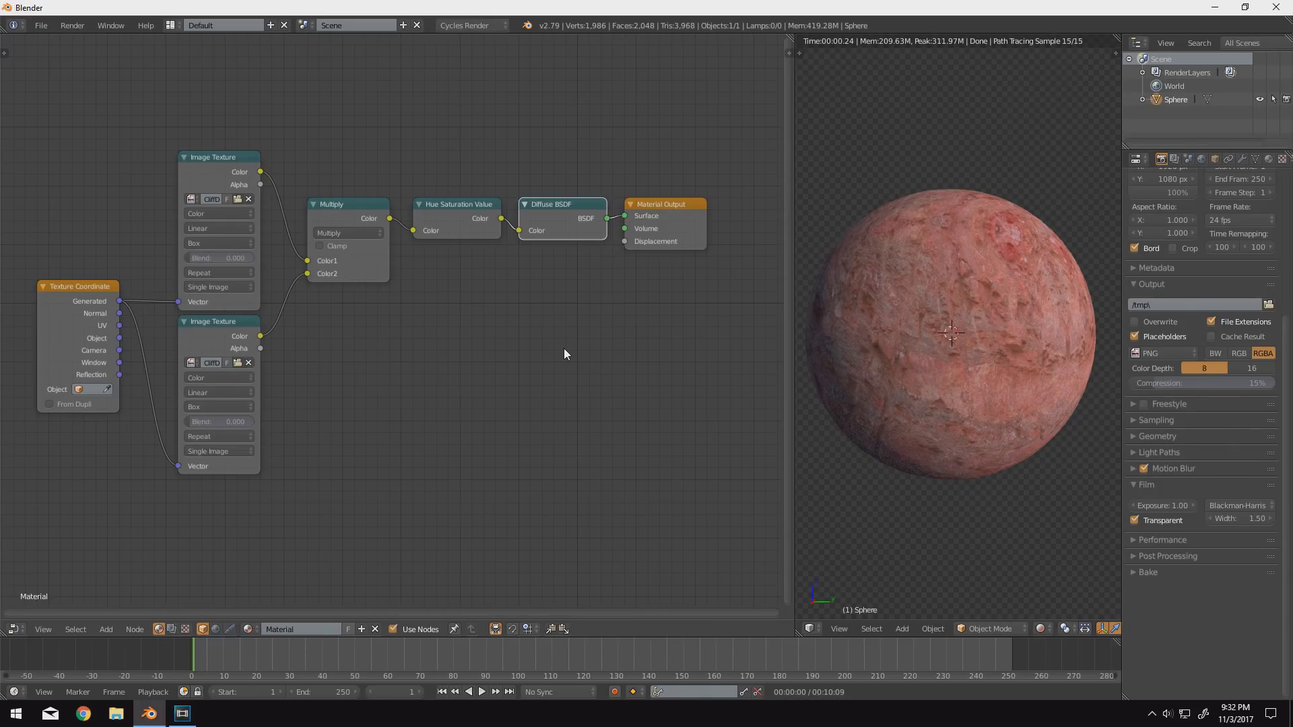
- Mute and unmute the Hue Saturation Value node to compare the sphere with and without its colour correction
{"action": "left_click", "coordinate": [474, 231]}
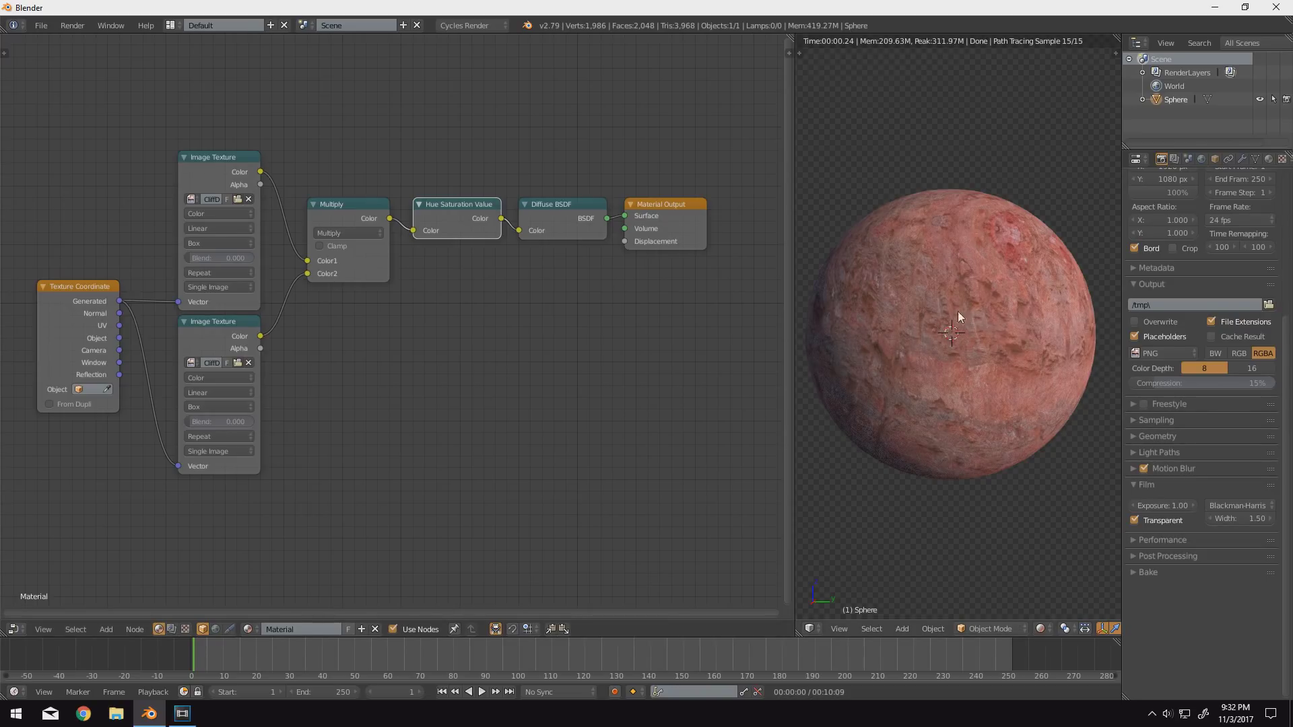
{"action": "key", "text": "m"}
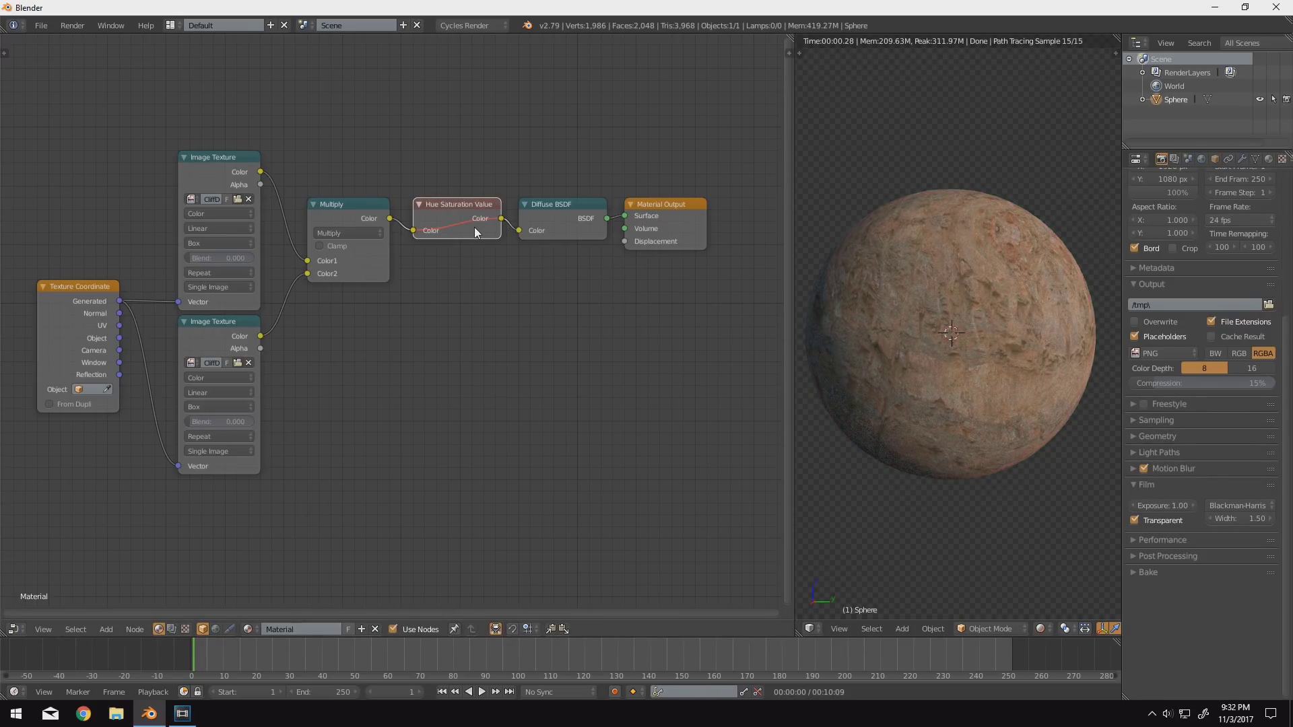
{"action": "key", "text": "m"}
{"action": "key", "text": "m"}
{"action": "key", "text": "m"}
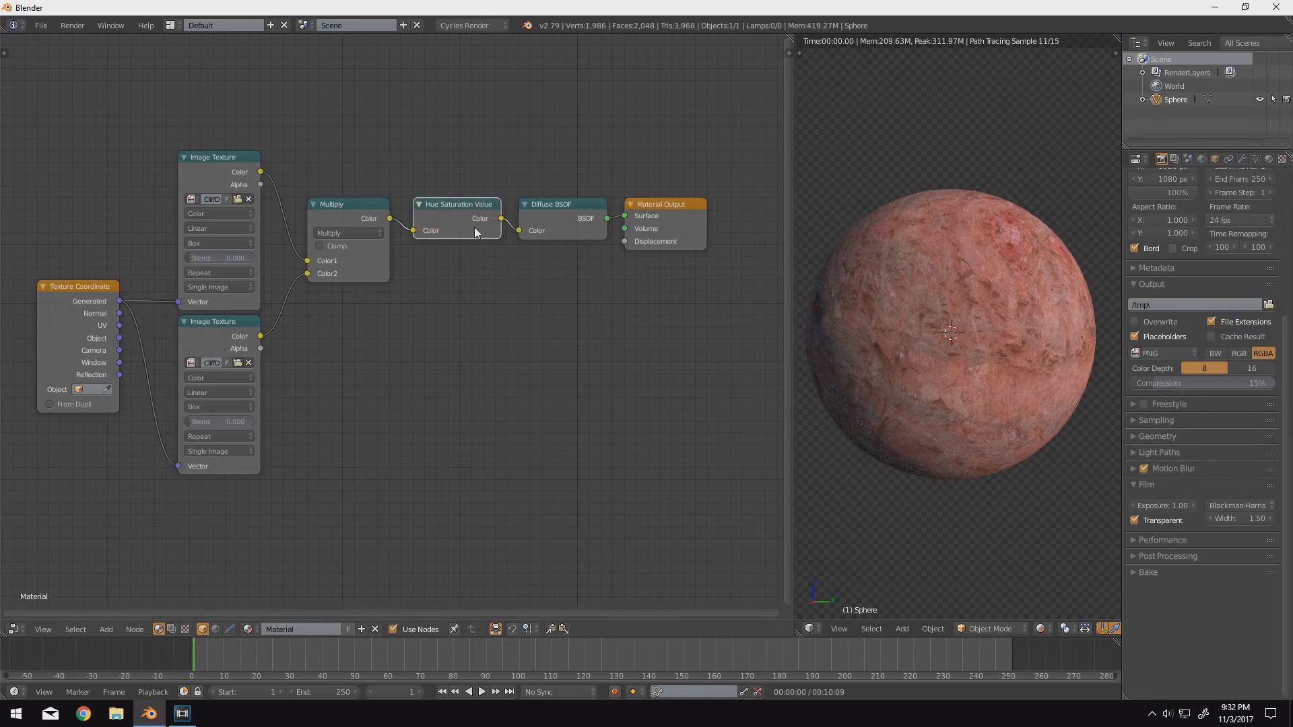
{"action": "key", "text": "ctrl+h"}
{"action": "key", "text": "ctrl+h"}
{"action": "key", "text": "m"}
{"action": "key", "text": "m"}
- Show the hidden sockets of the Hue Saturation Value, Diffuse BSDF and Multiply nodes again
{"action": "key", "text": "ctrl+h"}
{"action": "left_click", "coordinate": [562, 232]}
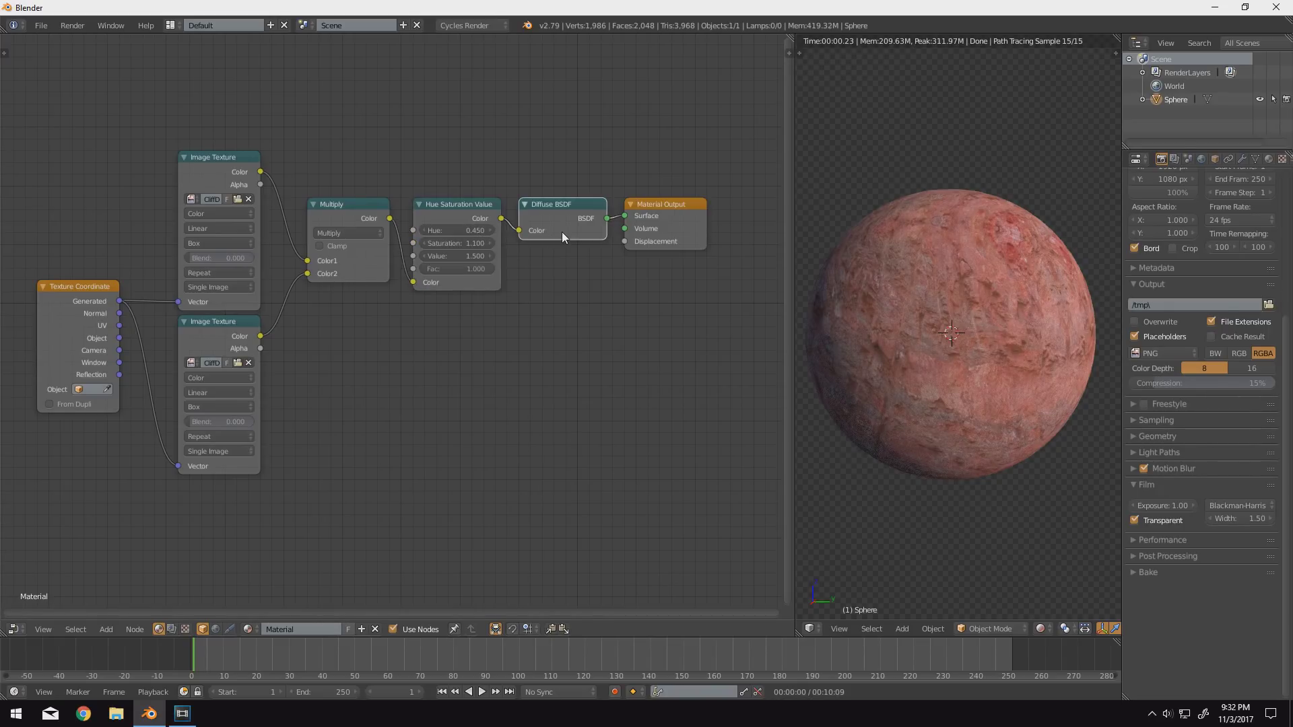
{"action": "key", "text": "ctrl+h"}
{"action": "left_click", "coordinate": [369, 218]}
{"action": "key", "text": "ctrl+h"}
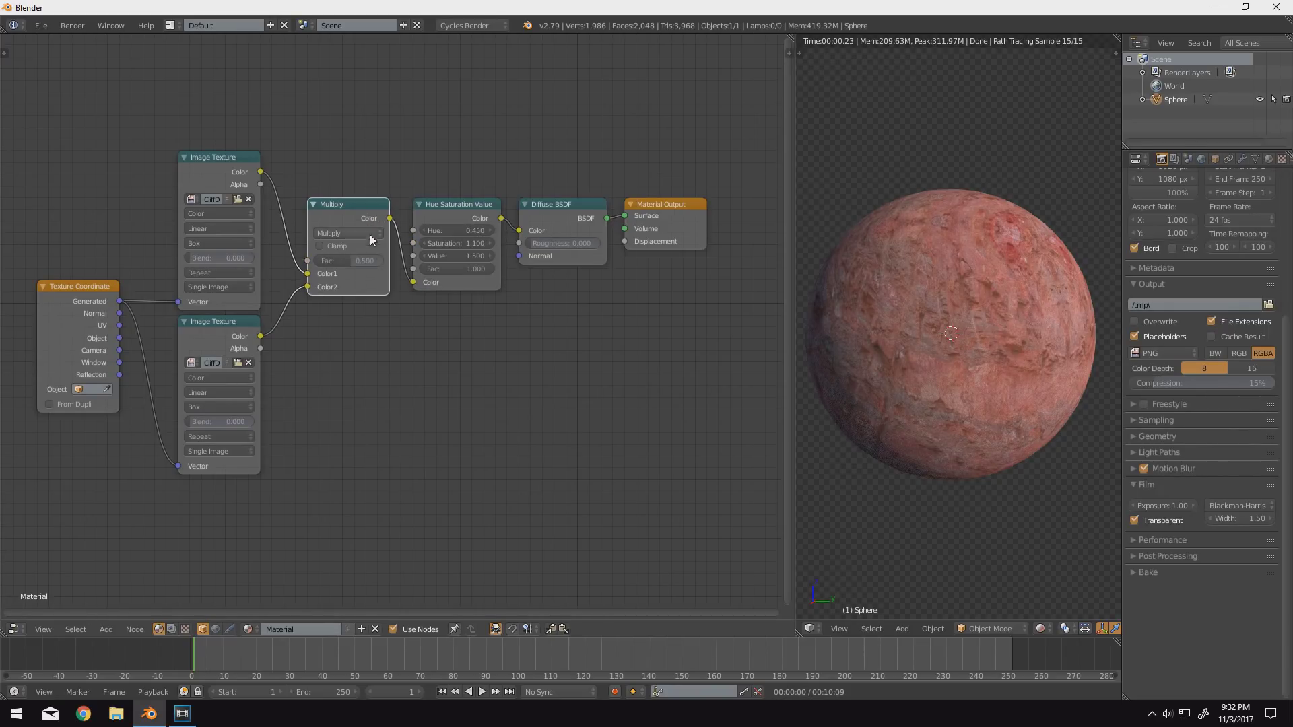
- Hide the unconnected sockets of the Hue Saturation Value node only
{"action": "left_click", "coordinate": [459, 207]}
{"action": "key", "text": "ctrl+h"}
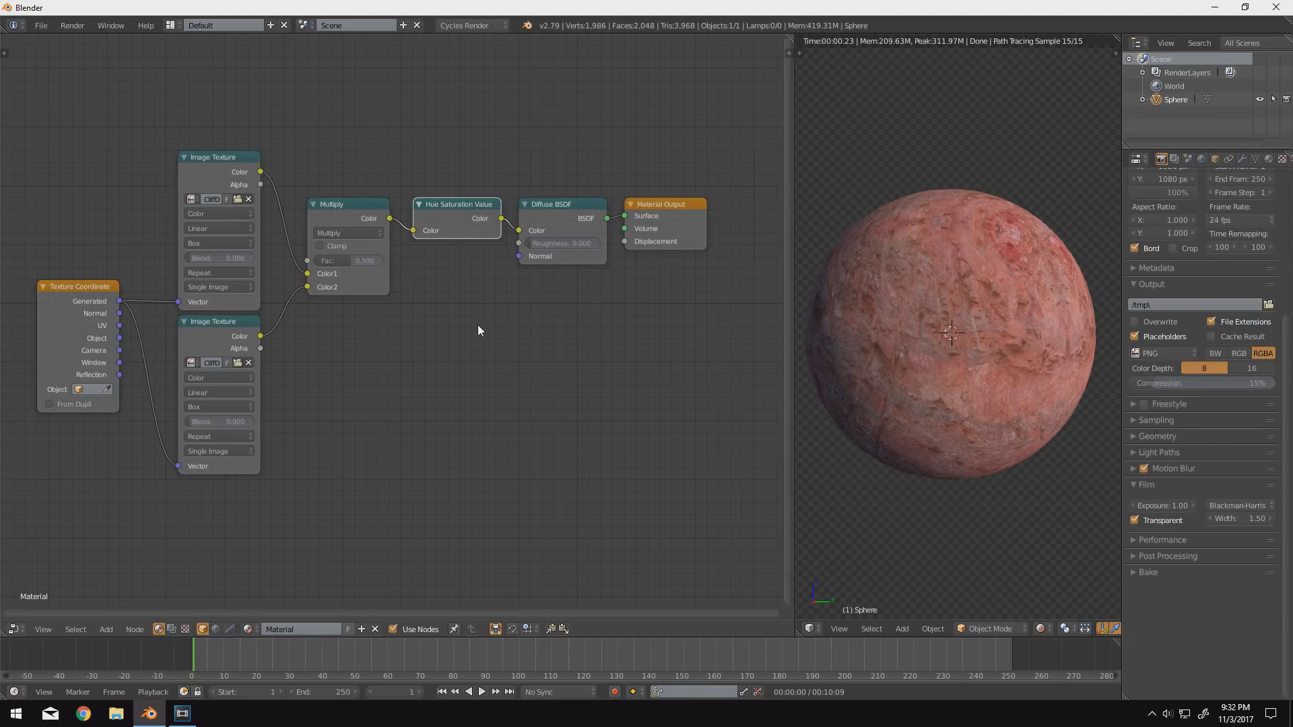
- Collapse the Diffuse BSDF, Multiply and both Image Texture nodes down to their headers
{"action": "left_click", "coordinate": [529, 235]}
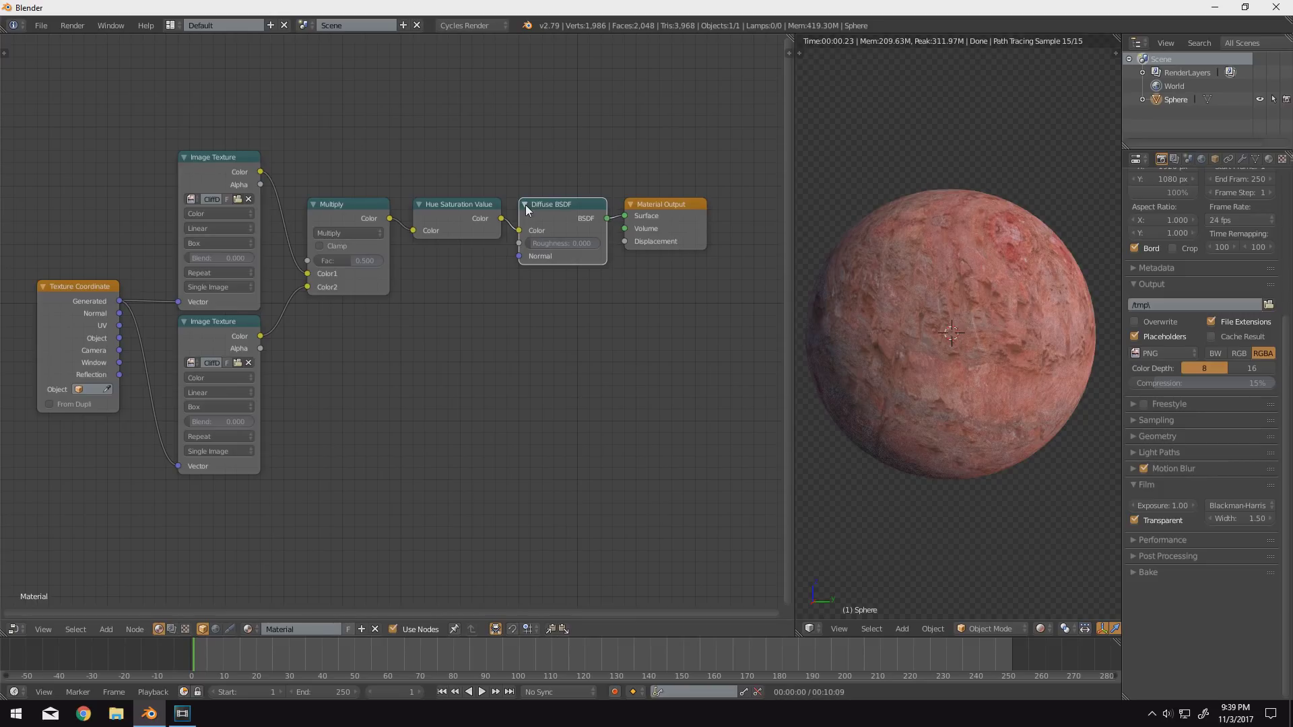
{"action": "left_click", "coordinate": [526, 205]}
{"action": "left_click", "coordinate": [314, 205]}
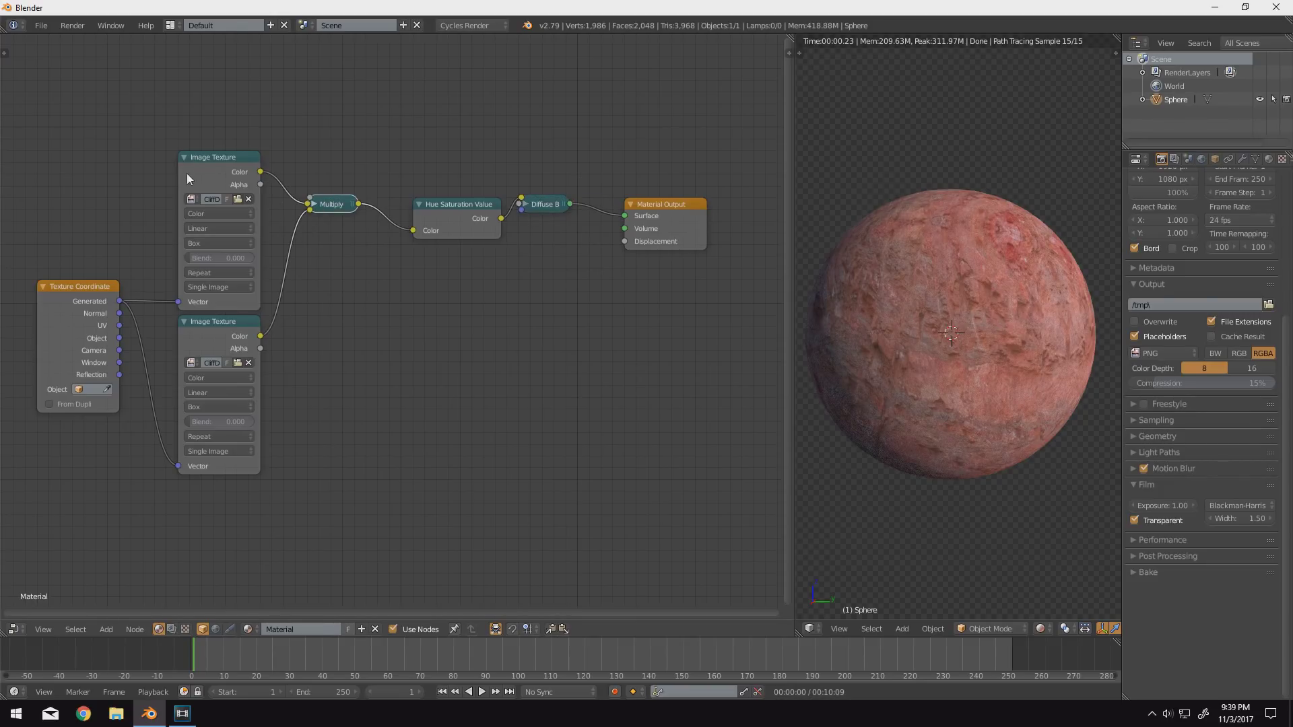
{"action": "left_click", "coordinate": [185, 157]}
{"action": "left_click", "coordinate": [184, 321]}
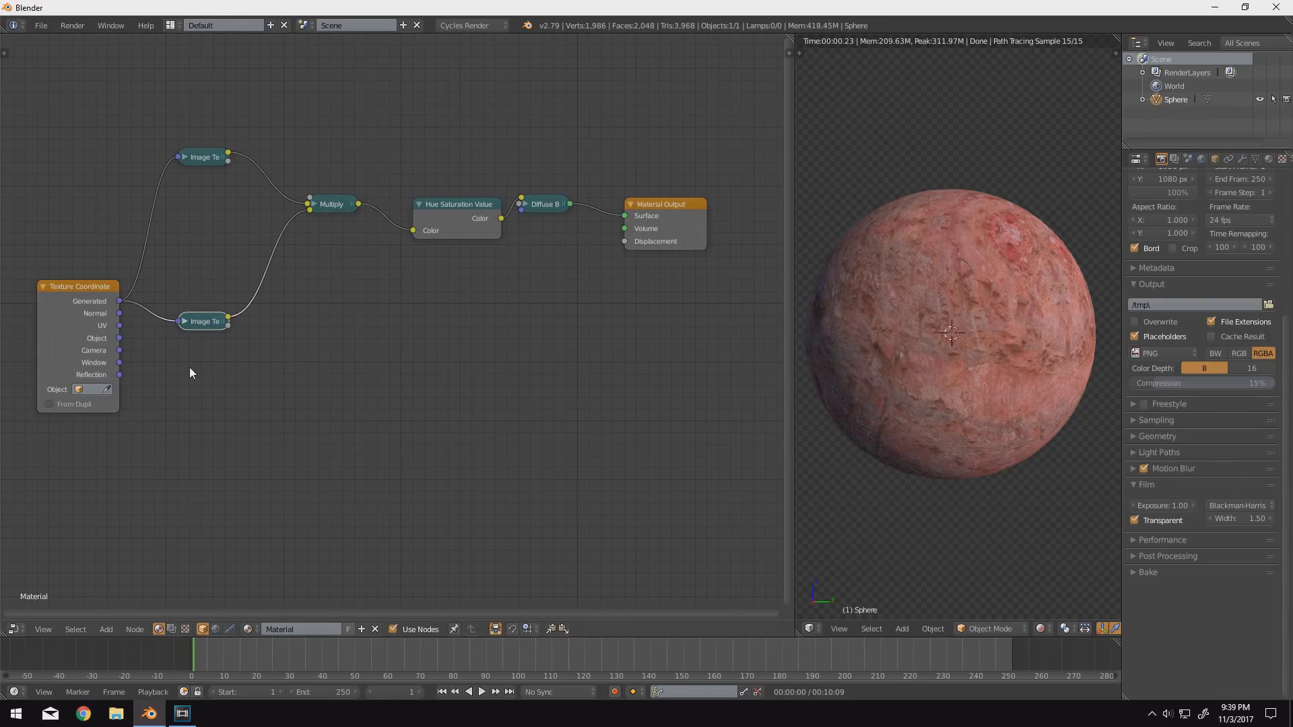
- Expand both Image Texture nodes, the Multiply node and the Diffuse BSDF node back to full size
{"action": "left_click", "coordinate": [184, 322]}
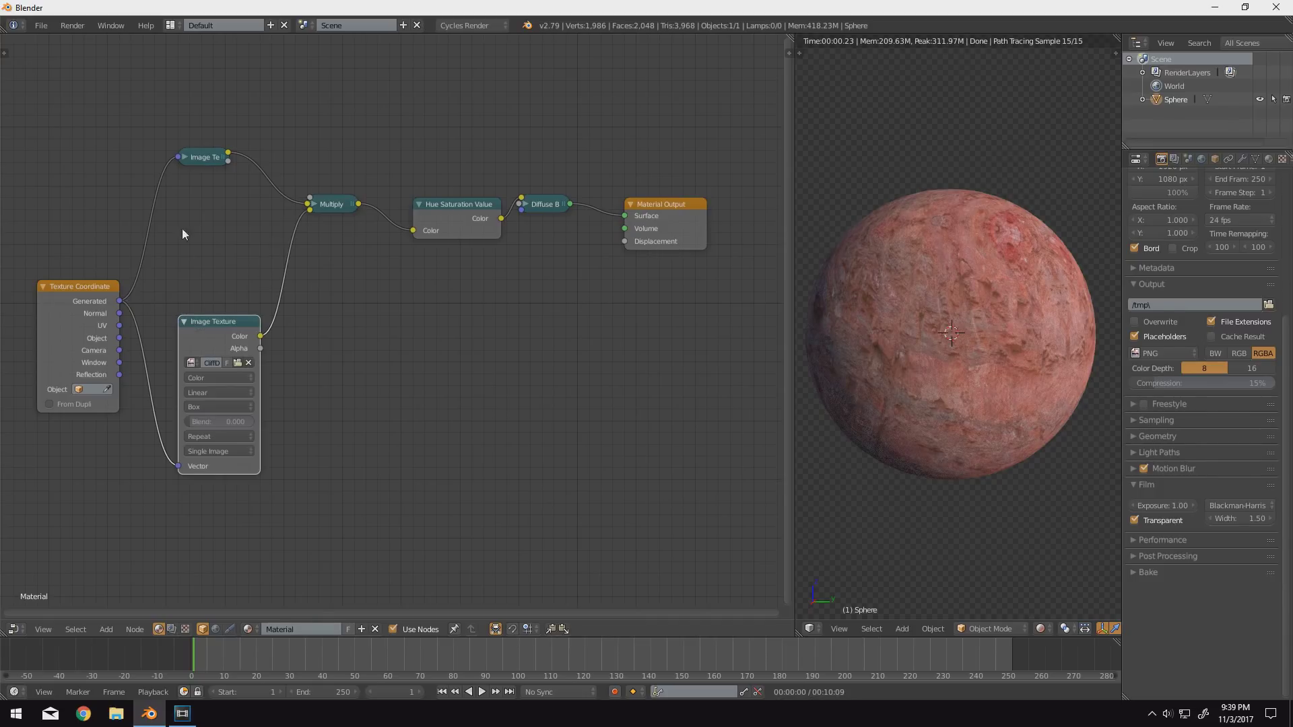
{"action": "left_click", "coordinate": [185, 158]}
{"action": "left_click", "coordinate": [313, 205]}
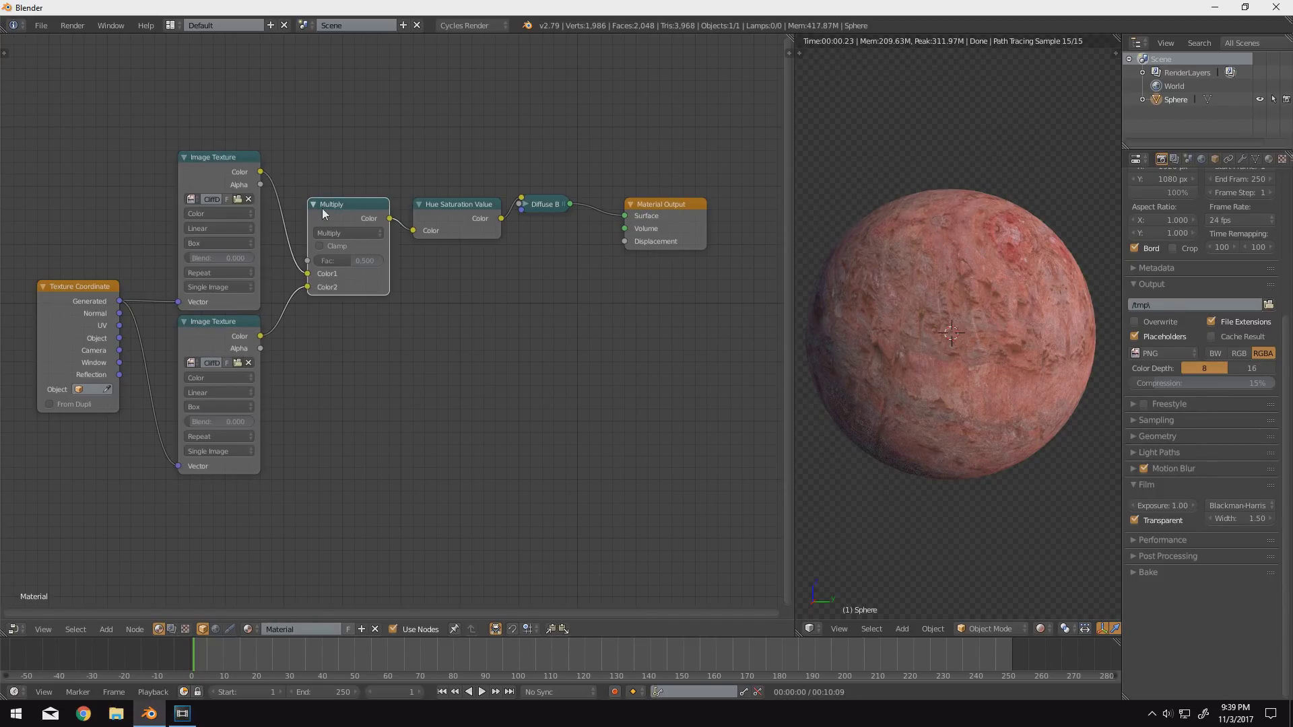
{"action": "left_click", "coordinate": [525, 204]}
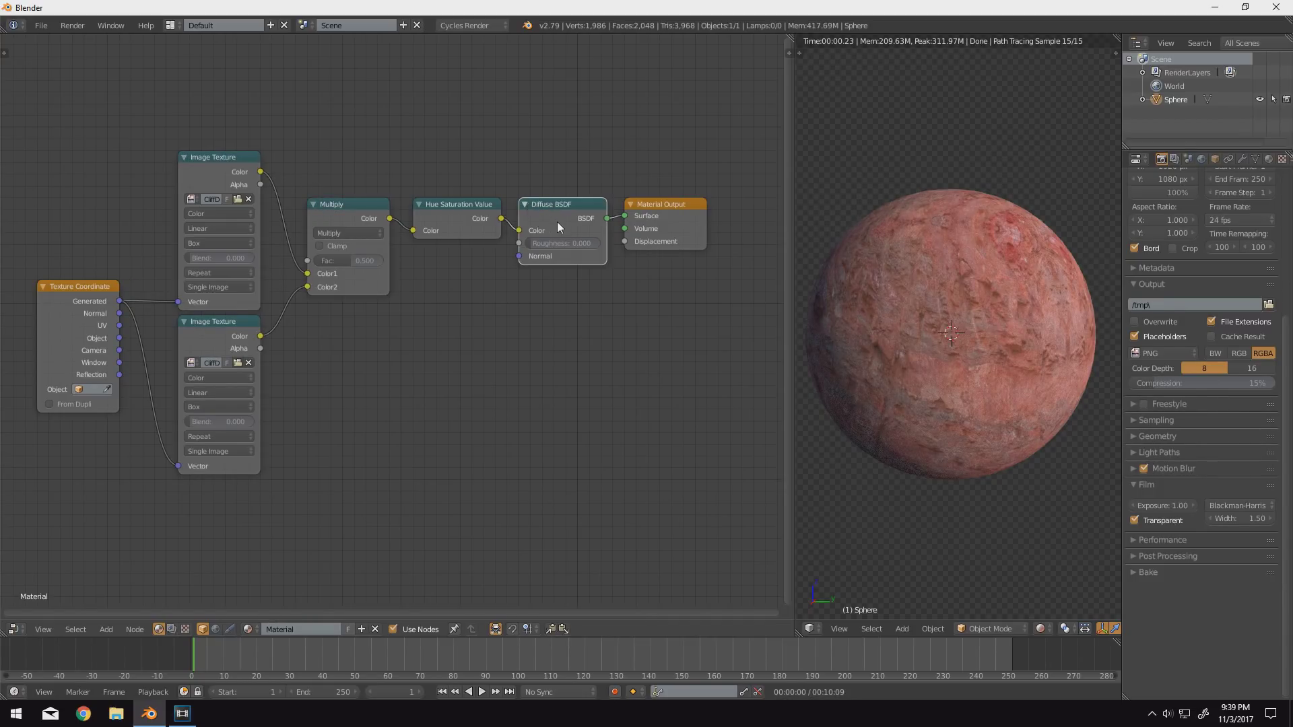
- Toggle the Diffuse BSDF node between collapsed and expanded, leaving it expanded
{"action": "left_click", "coordinate": [525, 204]}
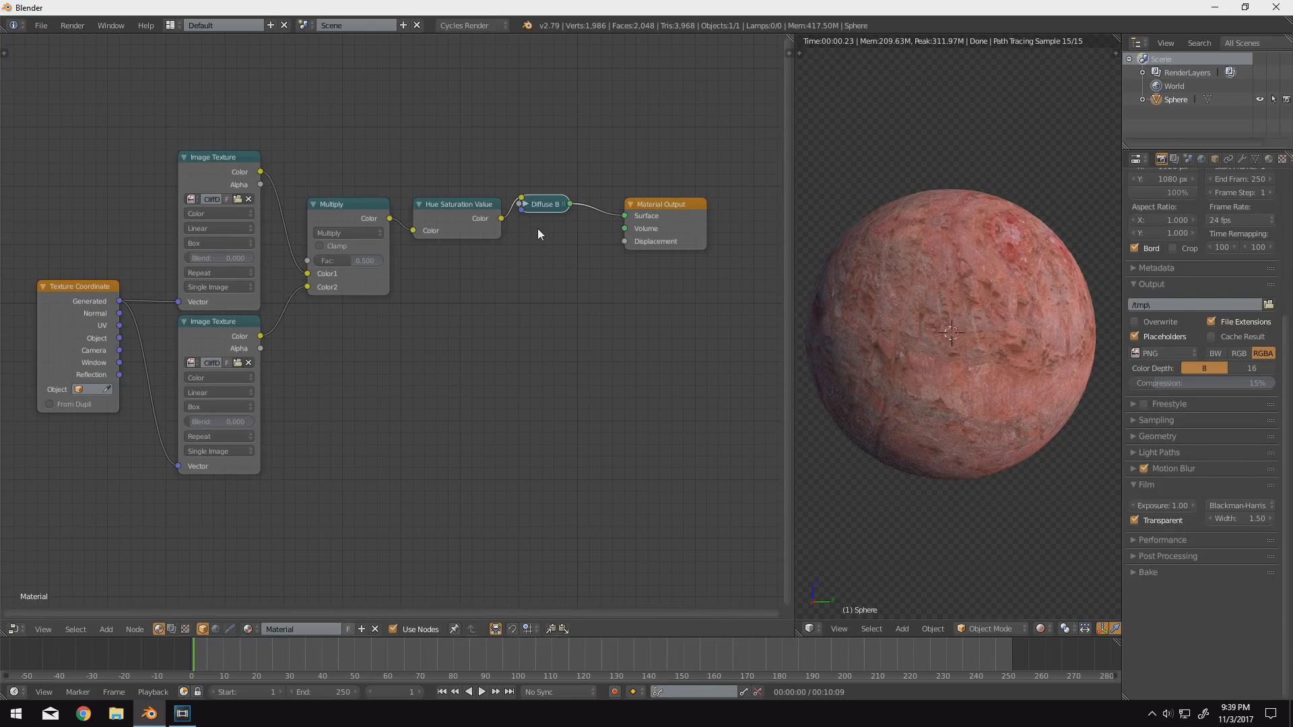
{"action": "key", "text": "h"}
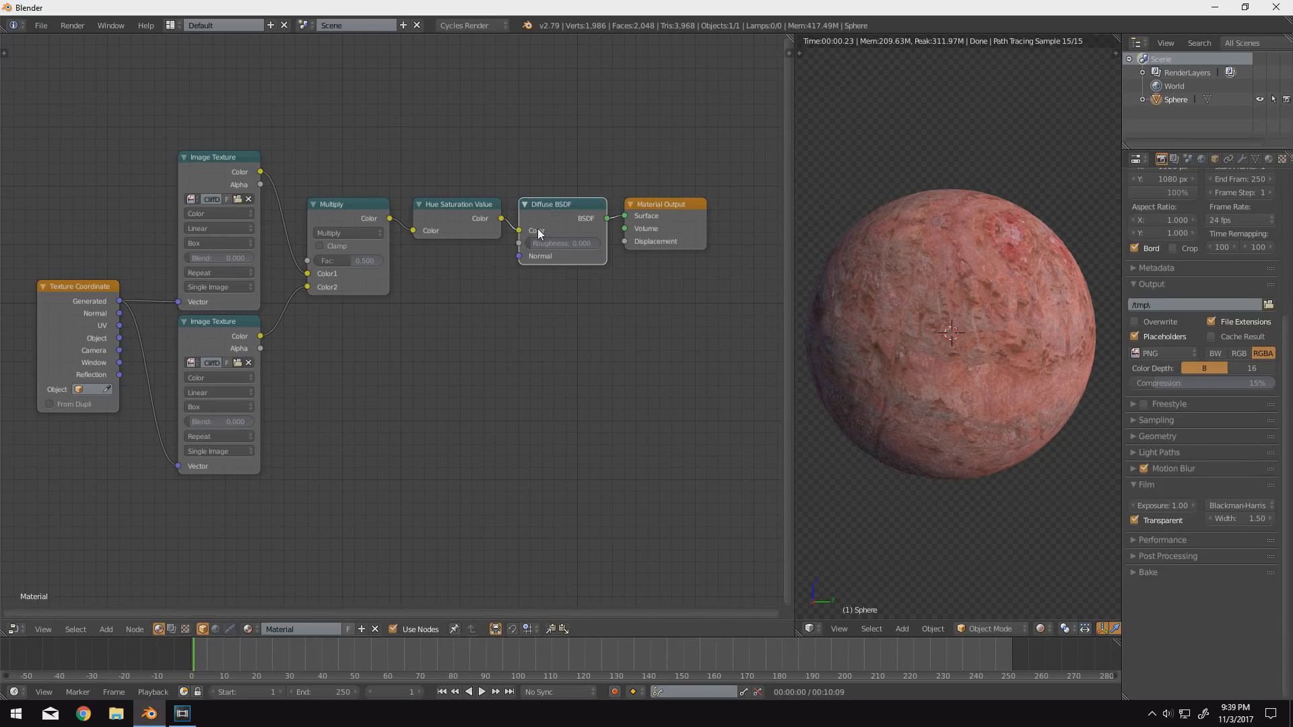
{"action": "key", "text": "h"}
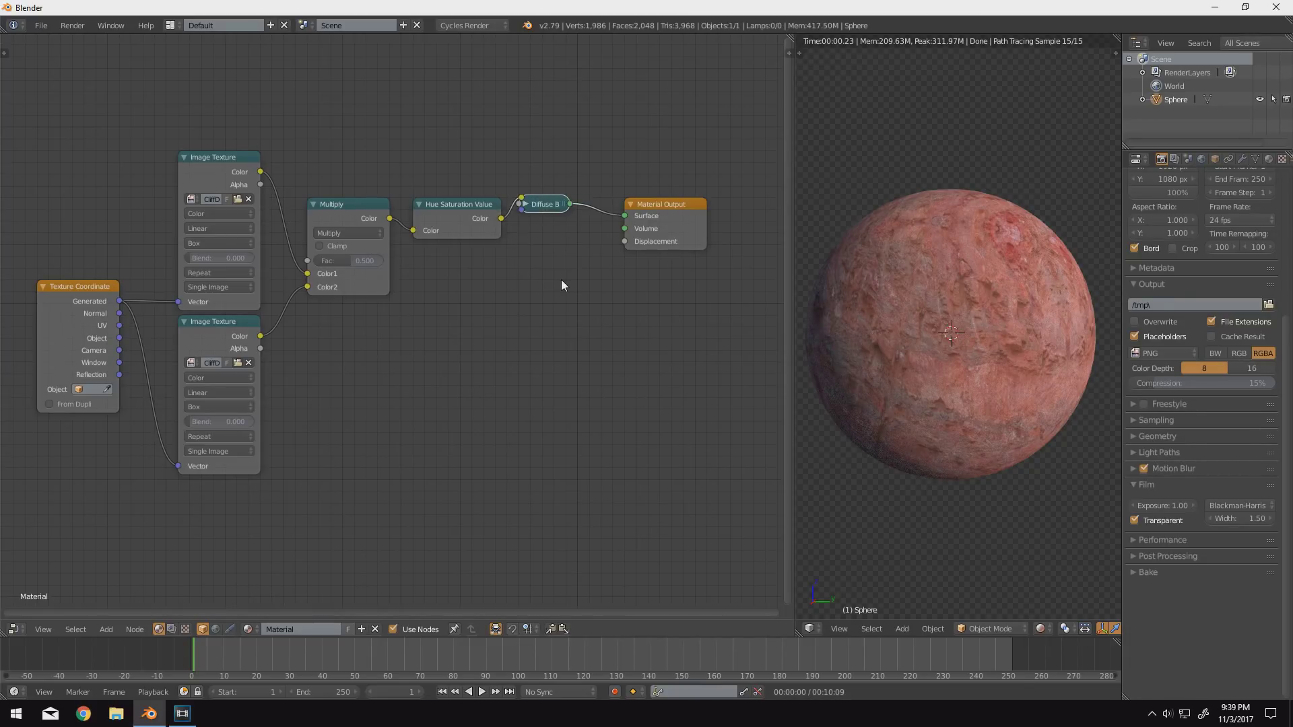
{"action": "key", "text": "h"}
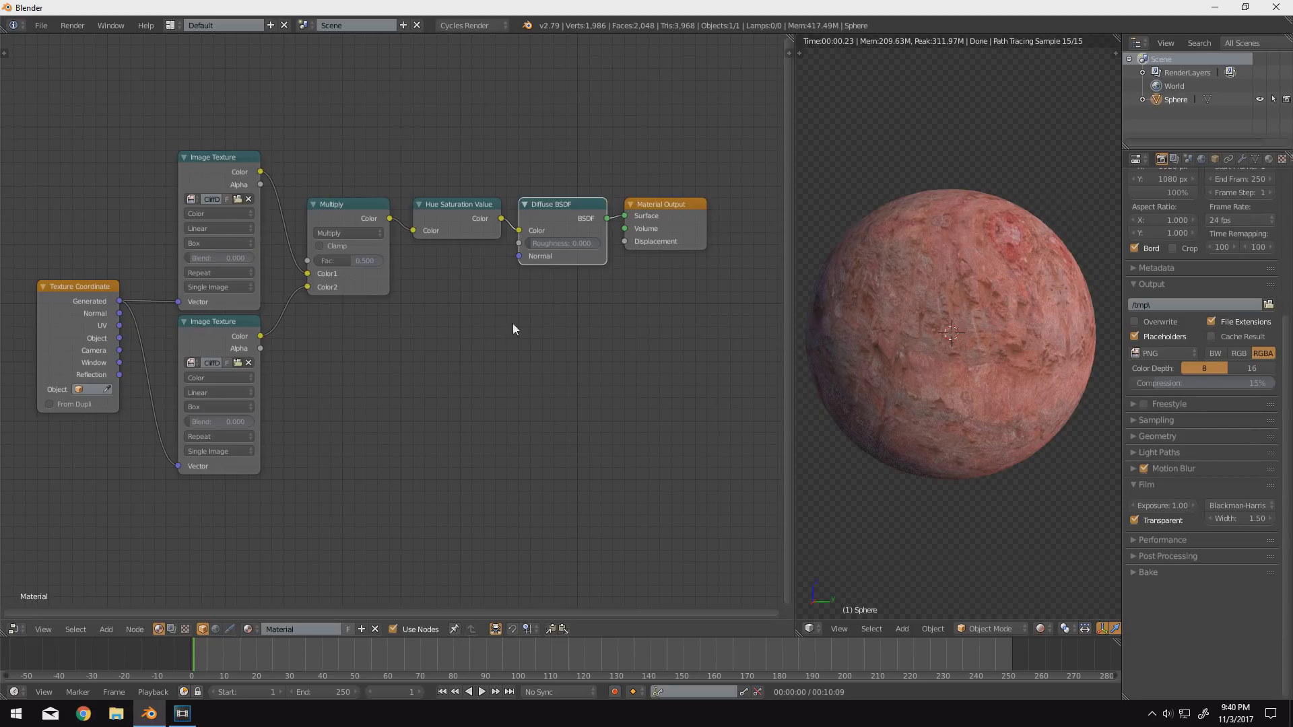
- Shrink the Texture Coordinate node by hiding its unused outputs and collapsing it, and shift it slightly downward
{"action": "scroll", "coordinate": [113, 328], "scroll_direction": "up", "scroll_amount": 4}
{"action": "middle_click_drag", "start_coordinate": [113, 327], "coordinate": [455, 357]}
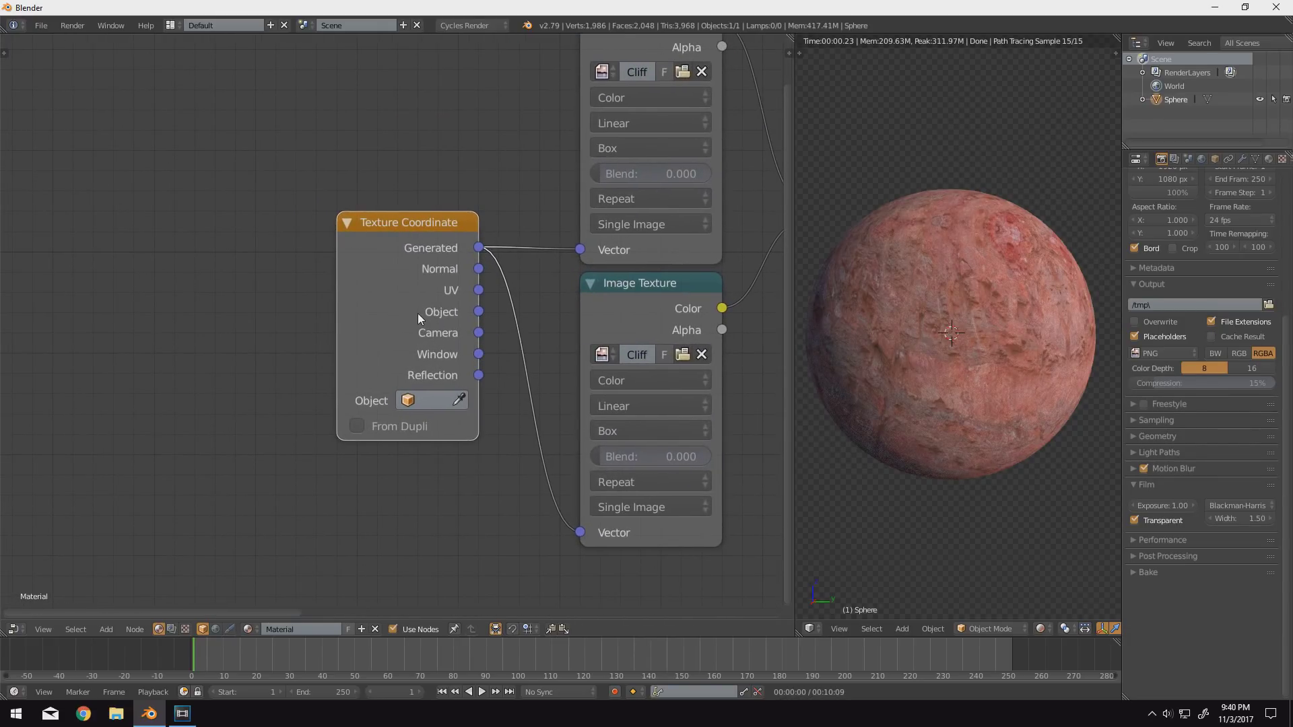
{"action": "key", "text": "ctrl+h"}
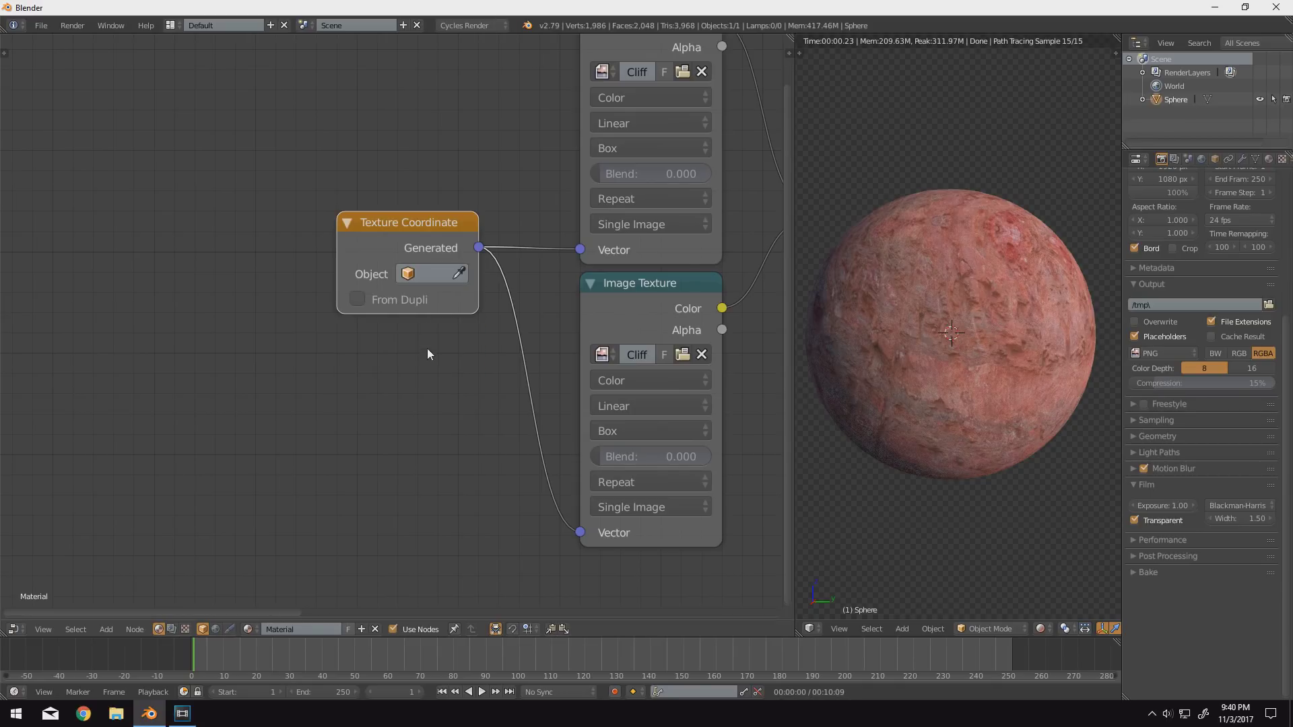
{"action": "key", "text": "h"}
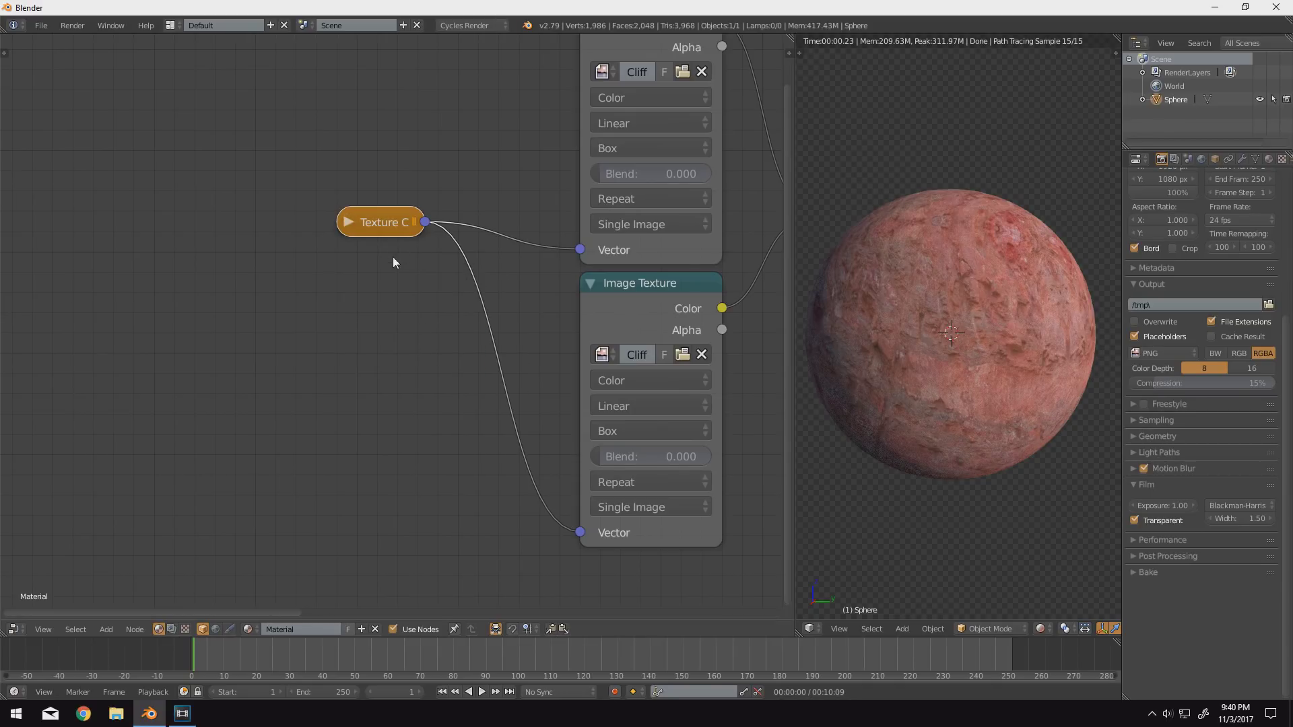
{"action": "left_click_drag", "start_coordinate": [393, 257], "coordinate": [395, 265]}
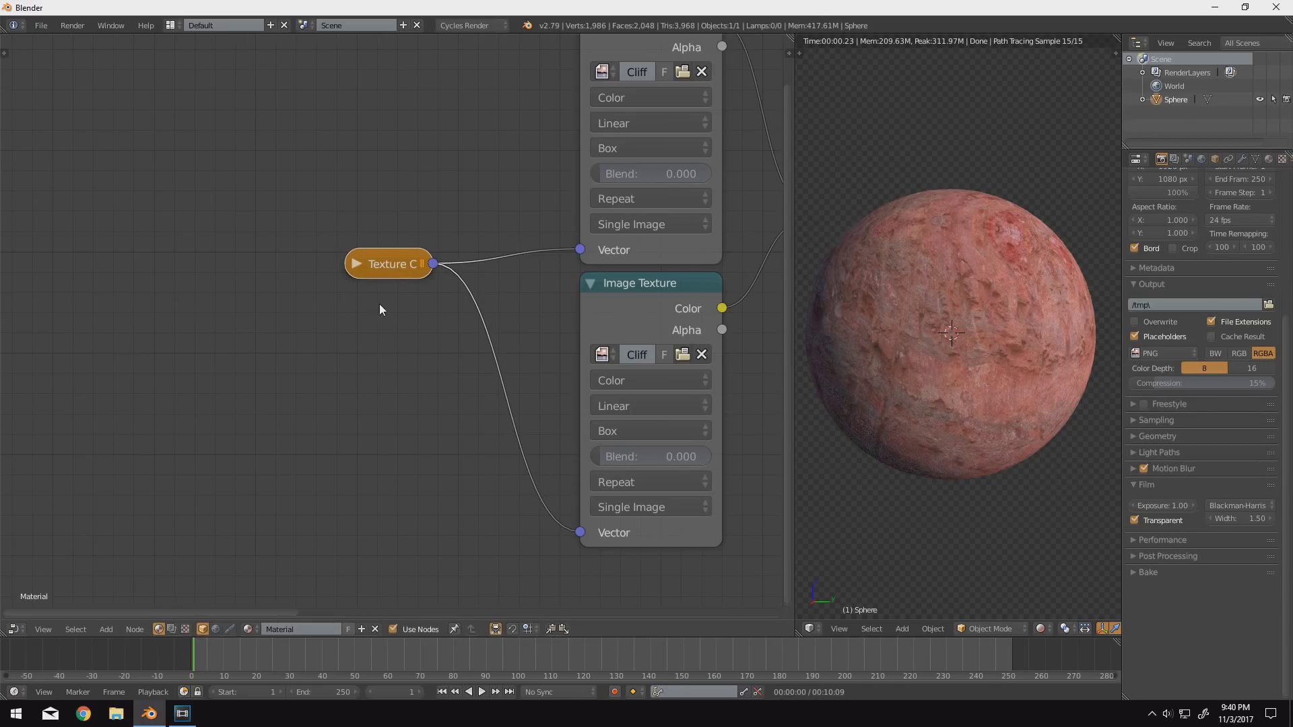
- Show all outputs of the Texture Coordinate node again and toggle its collapsed state, leaving it expanded
{"action": "scroll", "coordinate": [380, 303], "scroll_direction": "down", "scroll_amount": 3}
{"action": "middle_click_drag", "start_coordinate": [426, 317], "coordinate": [394, 344]}
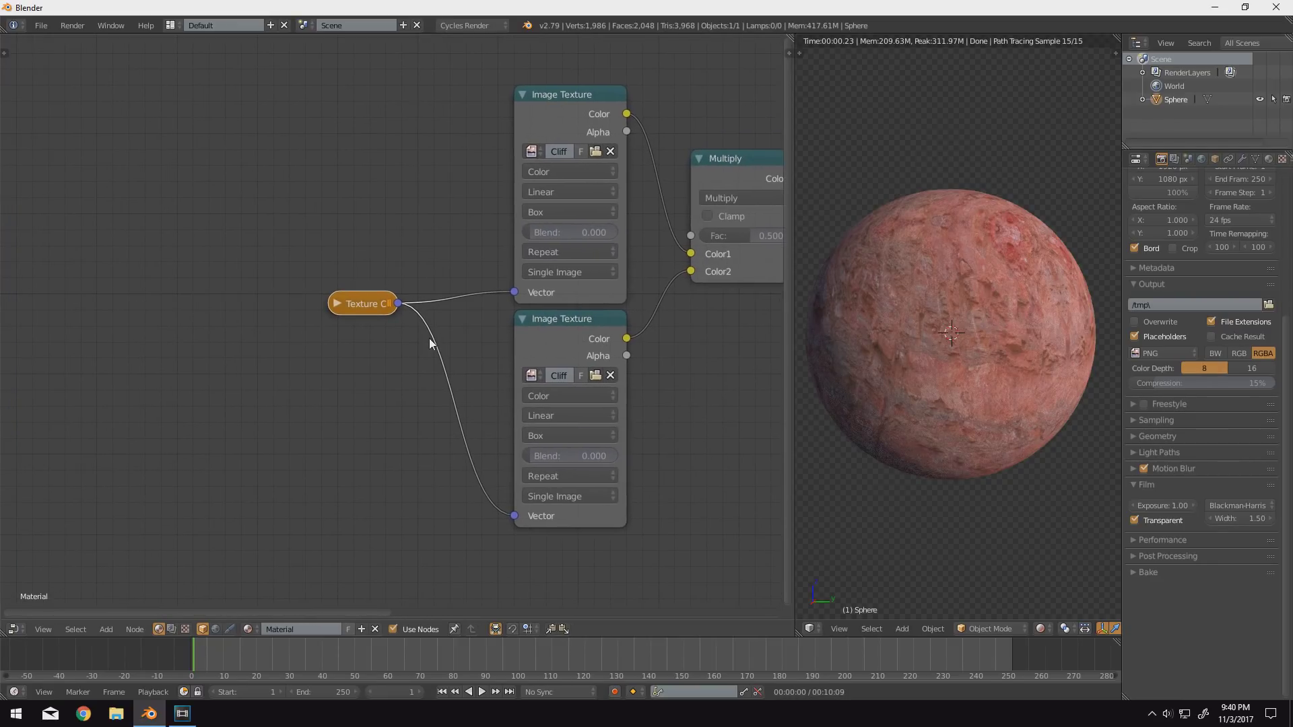
{"action": "key", "text": "ctrl+h"}
{"action": "key", "text": "h"}
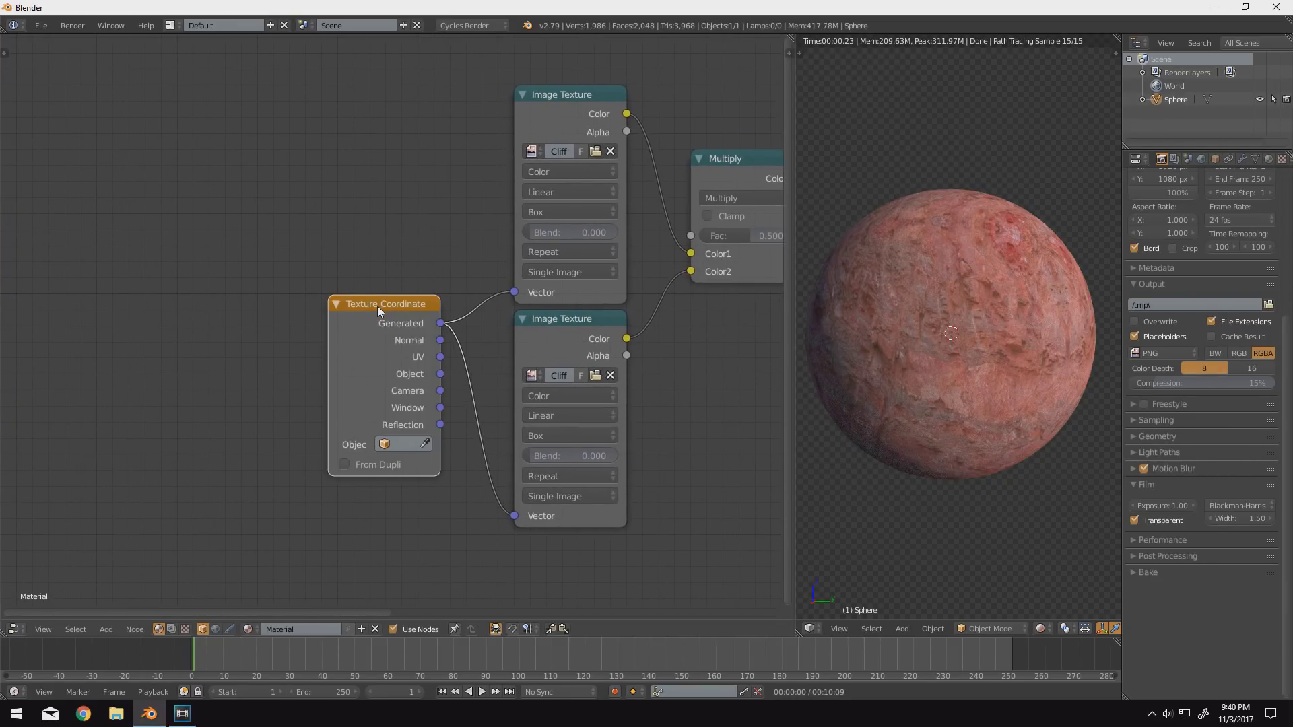
{"action": "key", "text": "h"}
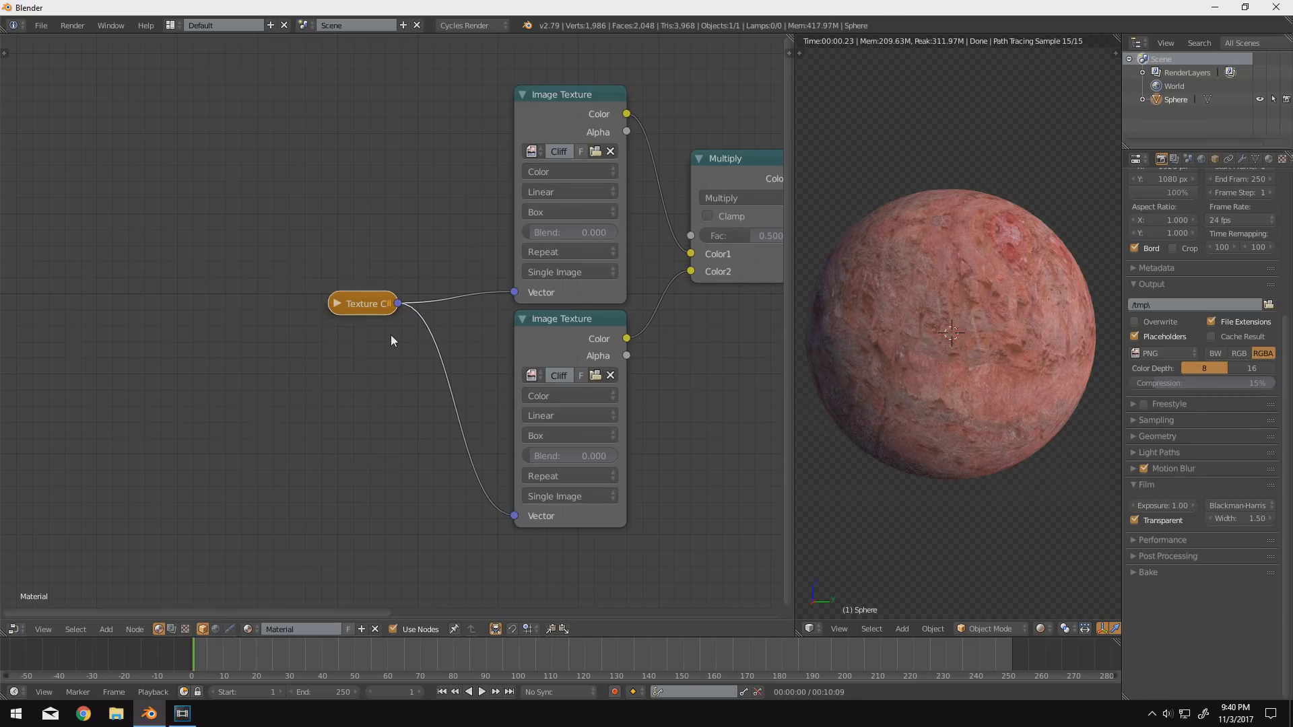
{"action": "key", "text": "h"}
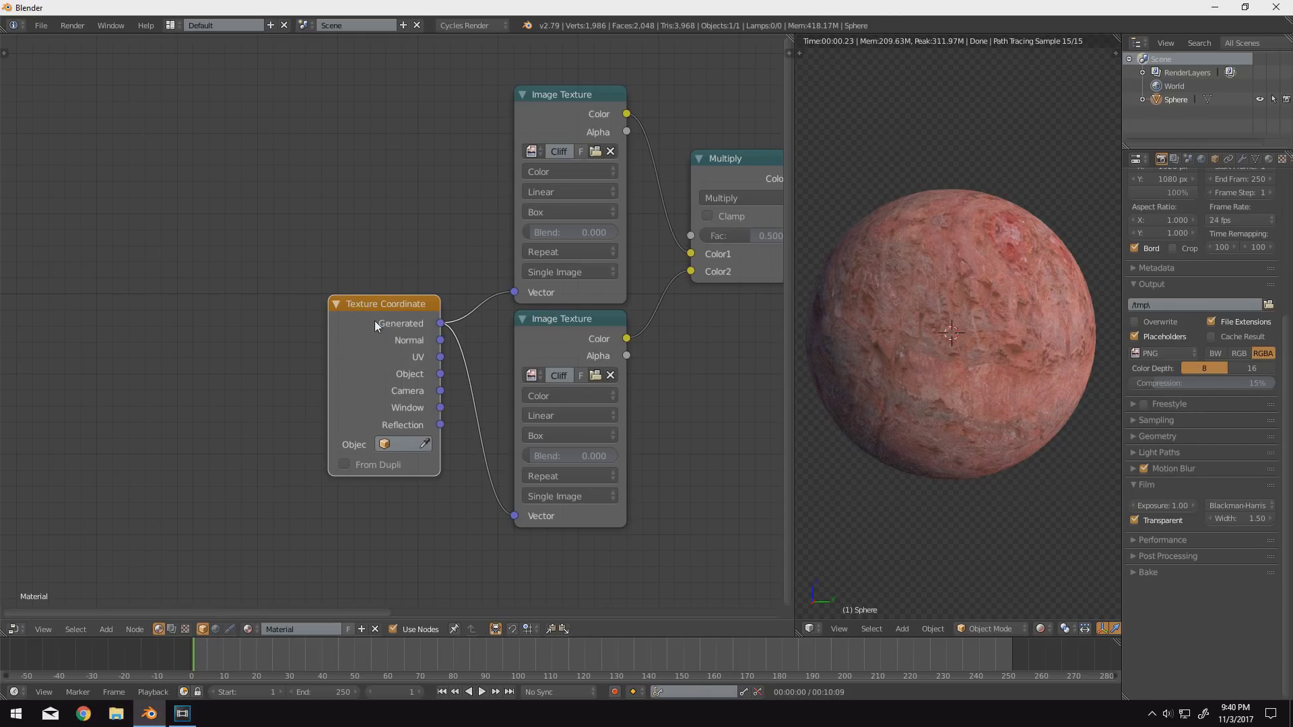
{"action": "key", "text": "g"}
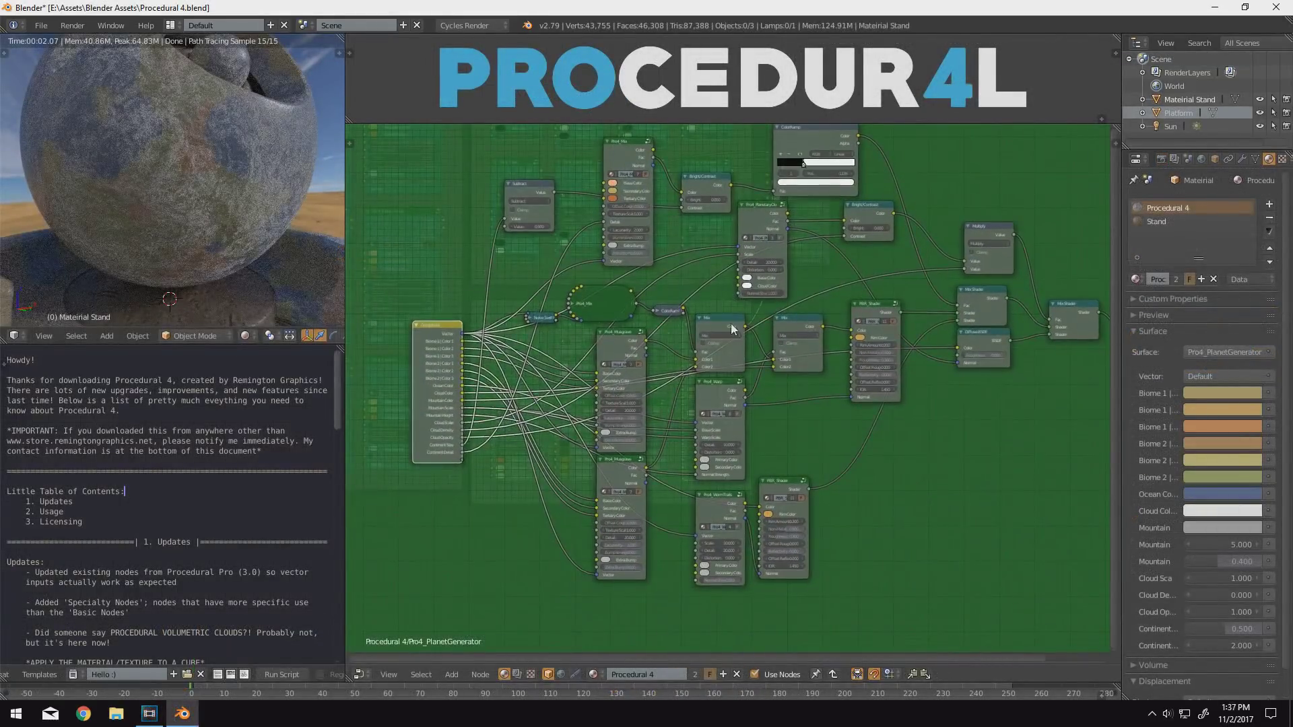
- Open the Pro4_Mix group inside Pro4_PlanetGenerator in Procedural 4.blend and examine its Musgrave frame and reroutes
{"action": "scroll", "coordinate": [732, 328], "scroll_direction": "up", "scroll_amount": 3}
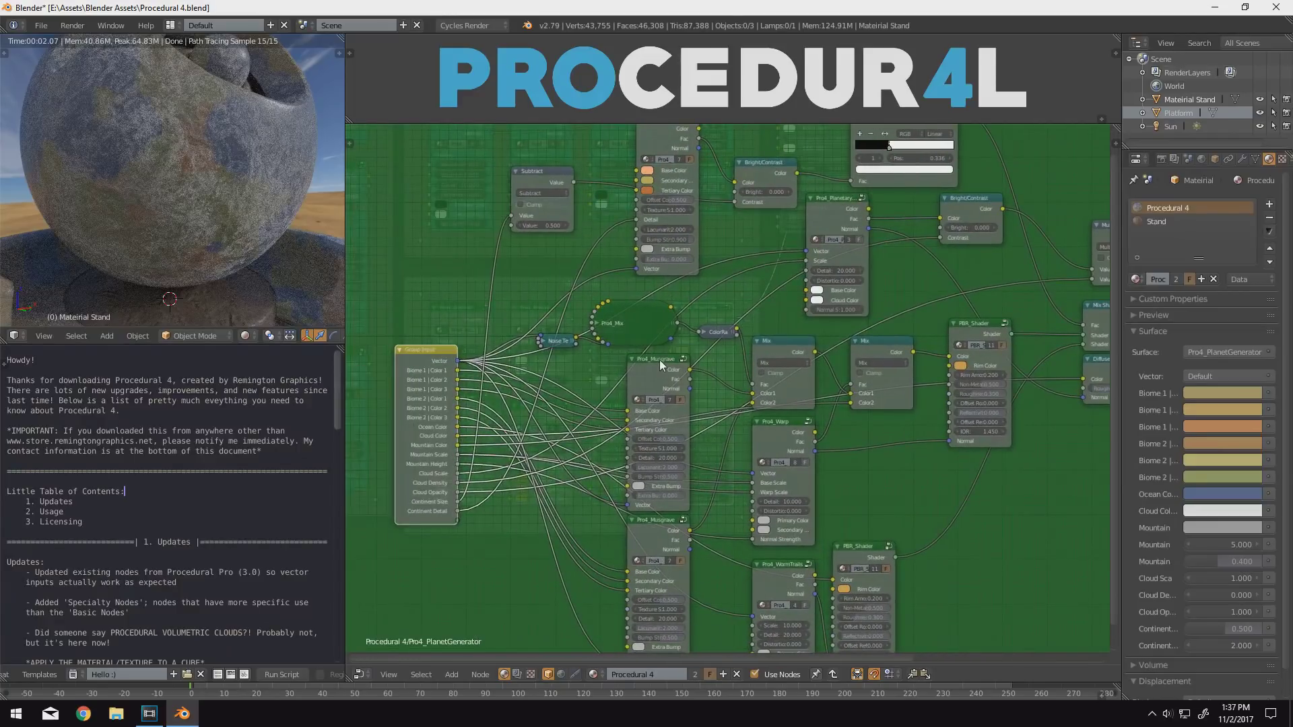
{"action": "left_click", "coordinate": [630, 324]}
{"action": "key", "text": "Tab"}
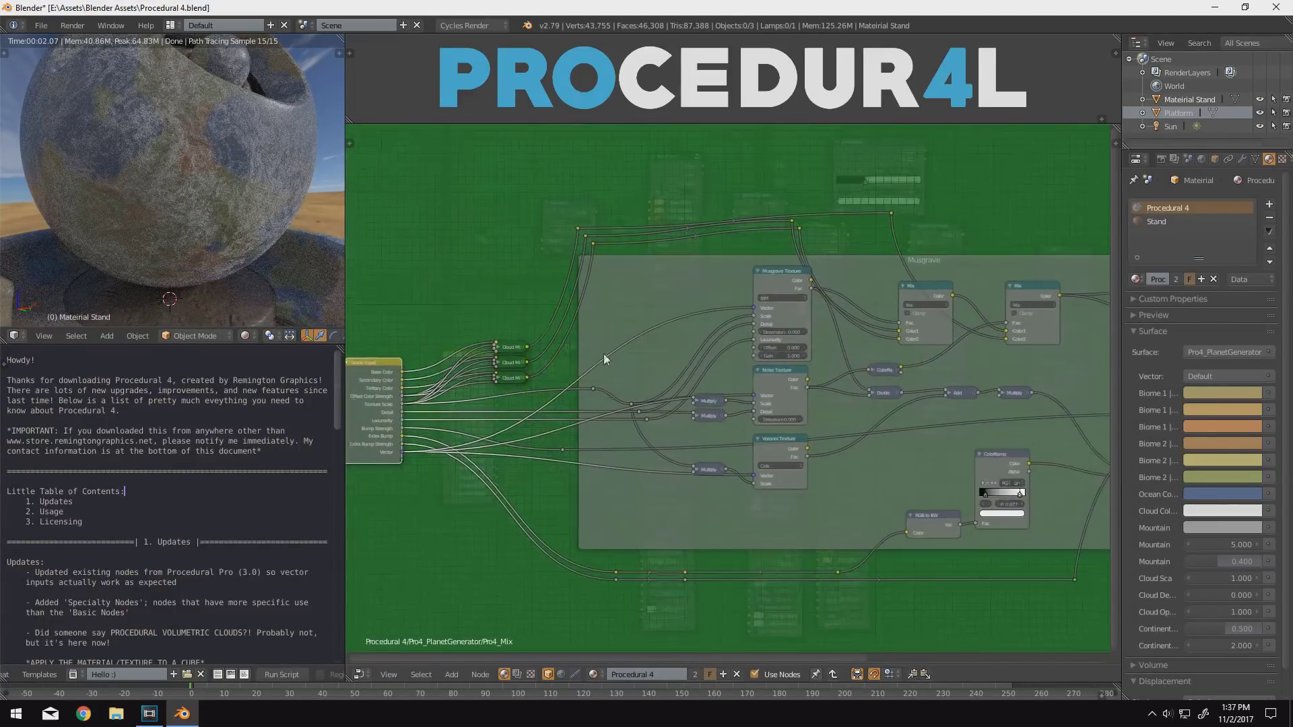
{"action": "middle_click_drag", "start_coordinate": [603, 354], "coordinate": [842, 395]}
{"action": "scroll", "coordinate": [649, 370], "scroll_direction": "up", "scroll_amount": 3}
{"action": "scroll", "coordinate": [770, 412], "scroll_direction": "down", "scroll_amount": 3}
{"action": "scroll", "coordinate": [842, 395], "scroll_direction": "down", "scroll_amount": 2}
{"action": "scroll", "coordinate": [611, 339], "scroll_direction": "up", "scroll_amount": 4}
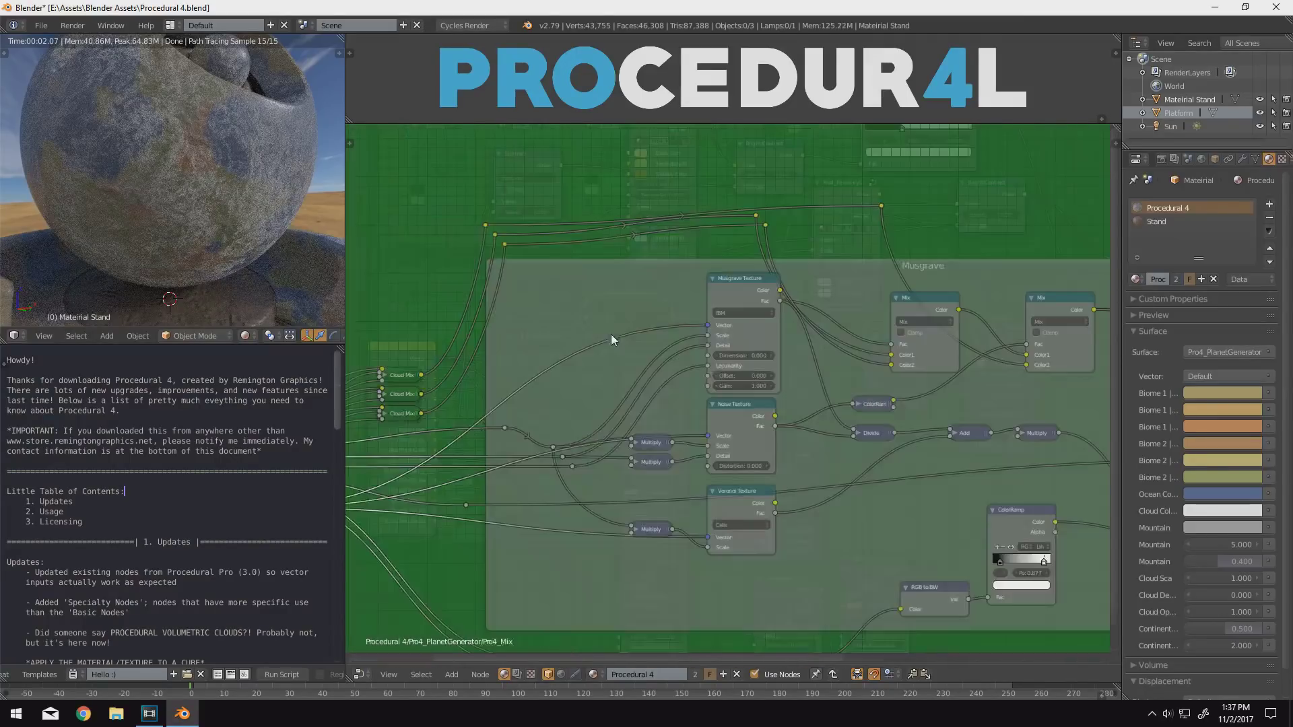
- Look inside the nested Cloud Mix group and return to the Pro4_PlanetGenerator level
{"action": "left_click", "coordinate": [402, 375]}
{"action": "key", "text": "Tab"}
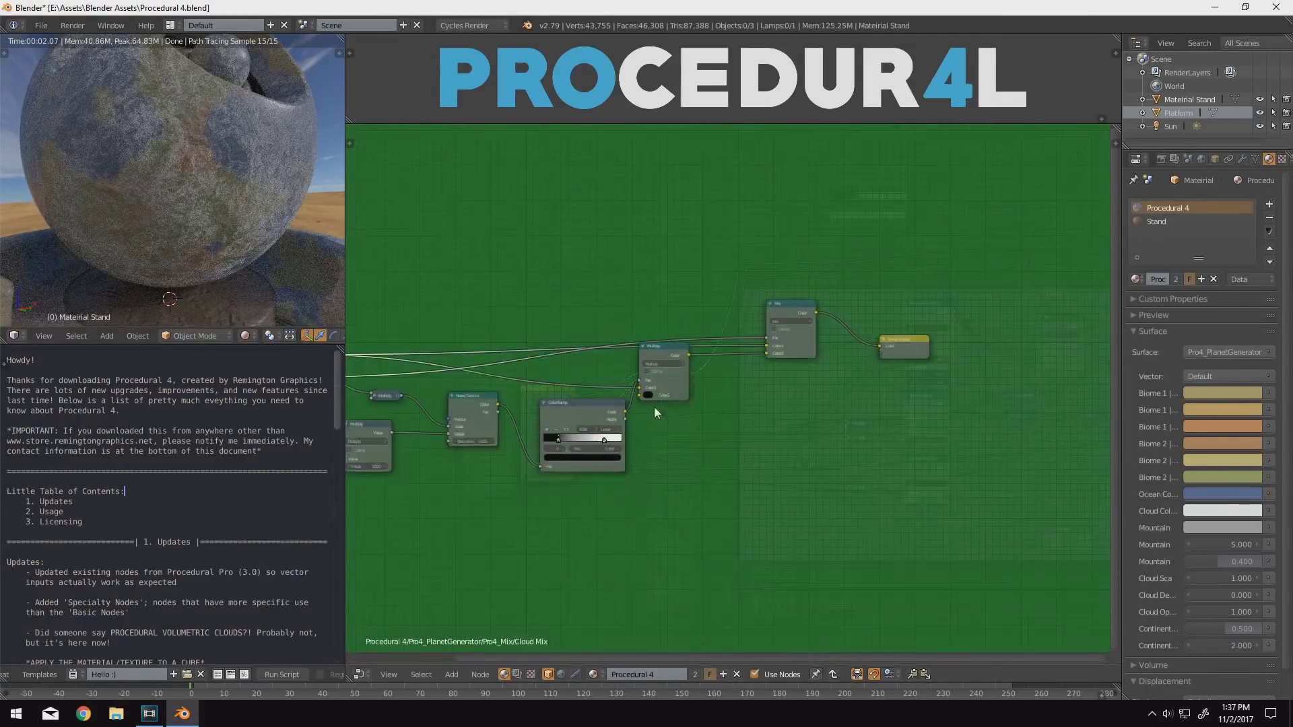
{"action": "middle_click_drag", "start_coordinate": [653, 407], "coordinate": [881, 416]}
{"action": "key", "text": "Tab"}
{"action": "scroll", "coordinate": [672, 426], "scroll_direction": "down", "scroll_amount": 3}
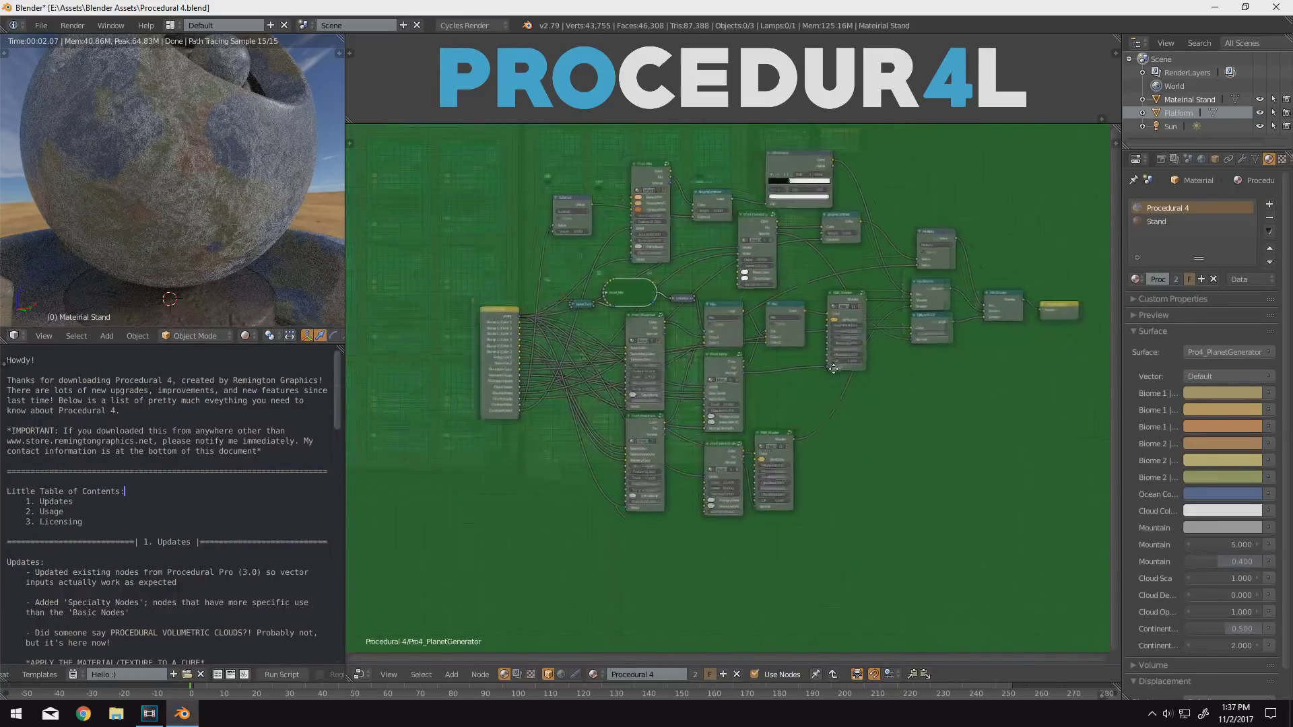
- Open the lower PBR_Shader group and go down through its Dielectric, Reflection and Fresnel Dielectric groups to examine the nesting
{"action": "scroll", "coordinate": [851, 492], "scroll_direction": "up", "scroll_amount": 2}
{"action": "left_click", "coordinate": [764, 437]}
{"action": "key", "text": "Tab"}
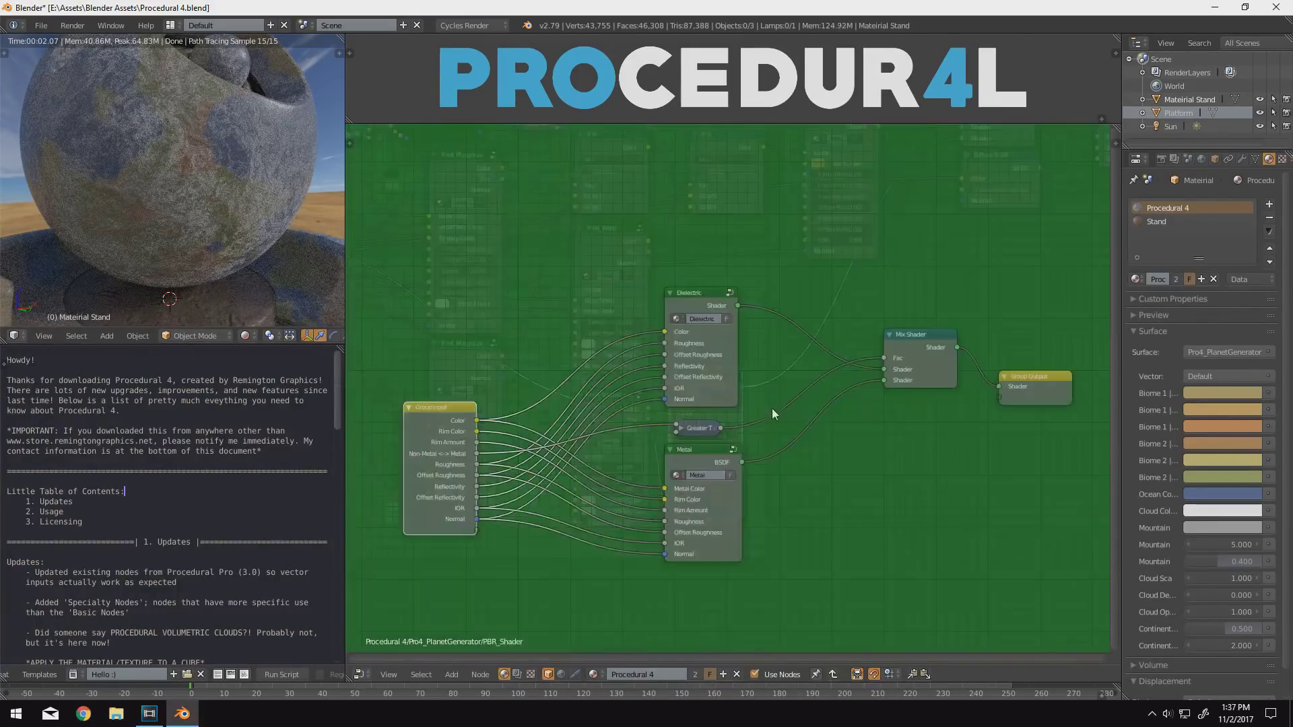
{"action": "scroll", "coordinate": [717, 382], "scroll_direction": "up", "scroll_amount": 2}
{"action": "left_click", "coordinate": [612, 325]}
{"action": "key", "text": "Tab"}
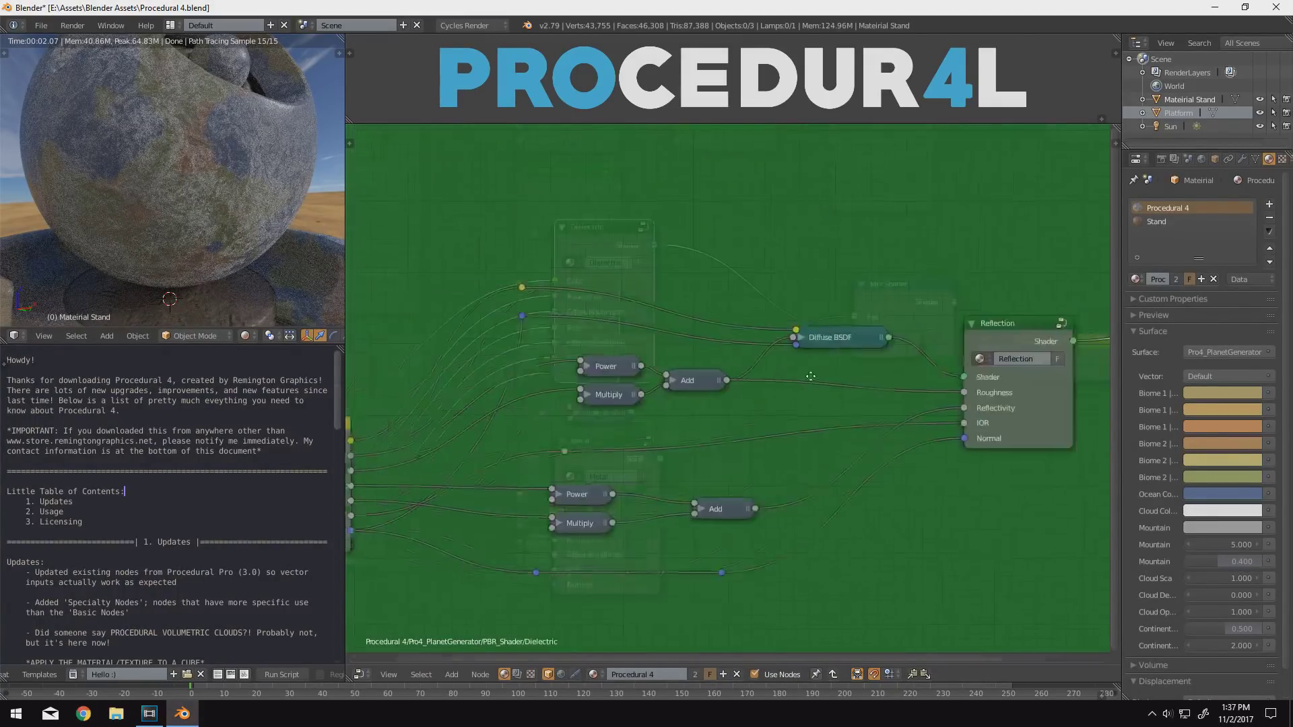
{"action": "left_click", "coordinate": [869, 397]}
{"action": "key", "text": "Tab"}
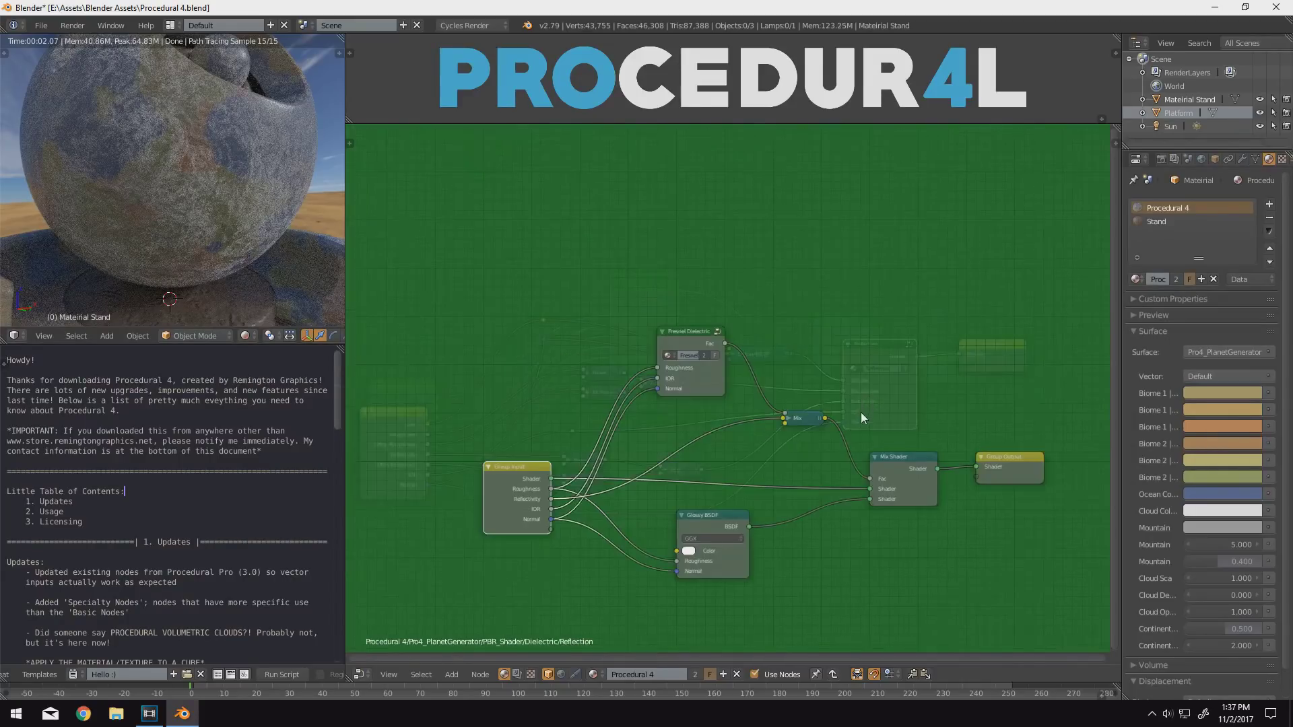
{"action": "left_click", "coordinate": [696, 340]}
{"action": "key", "text": "Tab"}
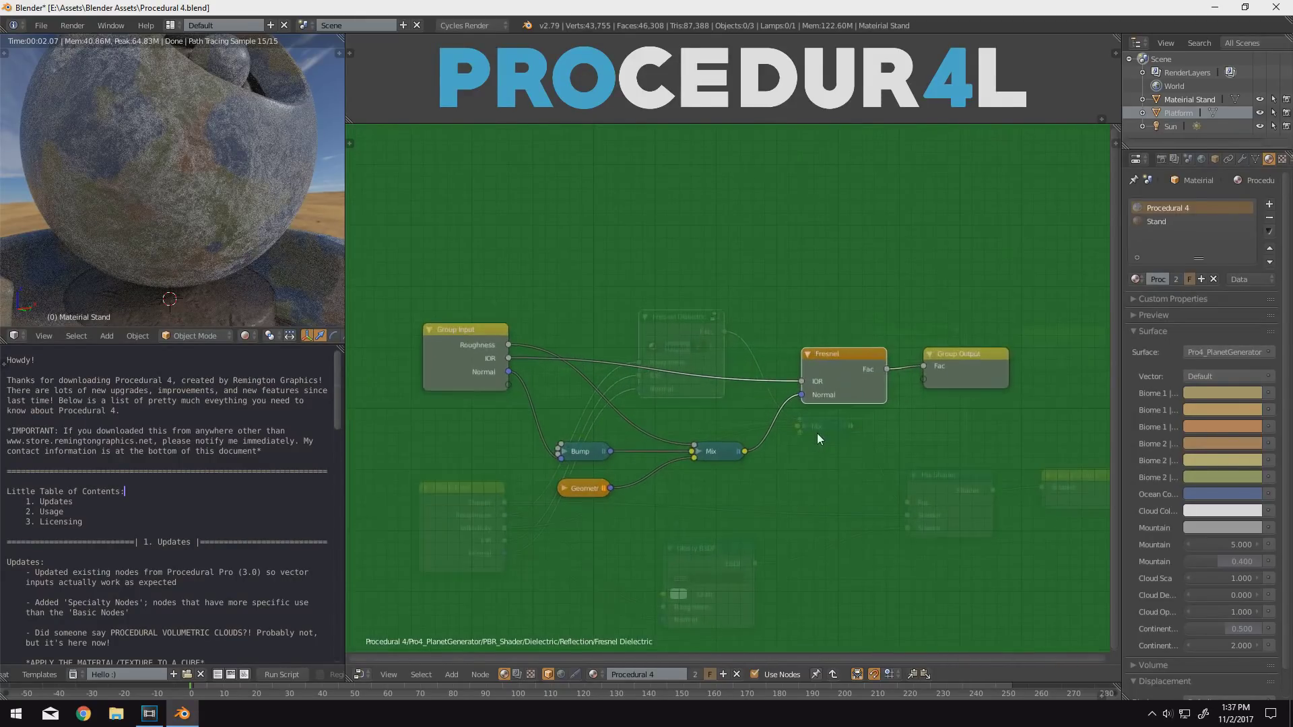
- Exit the nested groups level by level, from Fresnel Dielectric through Reflection and Dielectric
{"action": "key", "text": "Tab"}
{"action": "key", "text": "Tab"}
{"action": "key", "text": "Tab"}
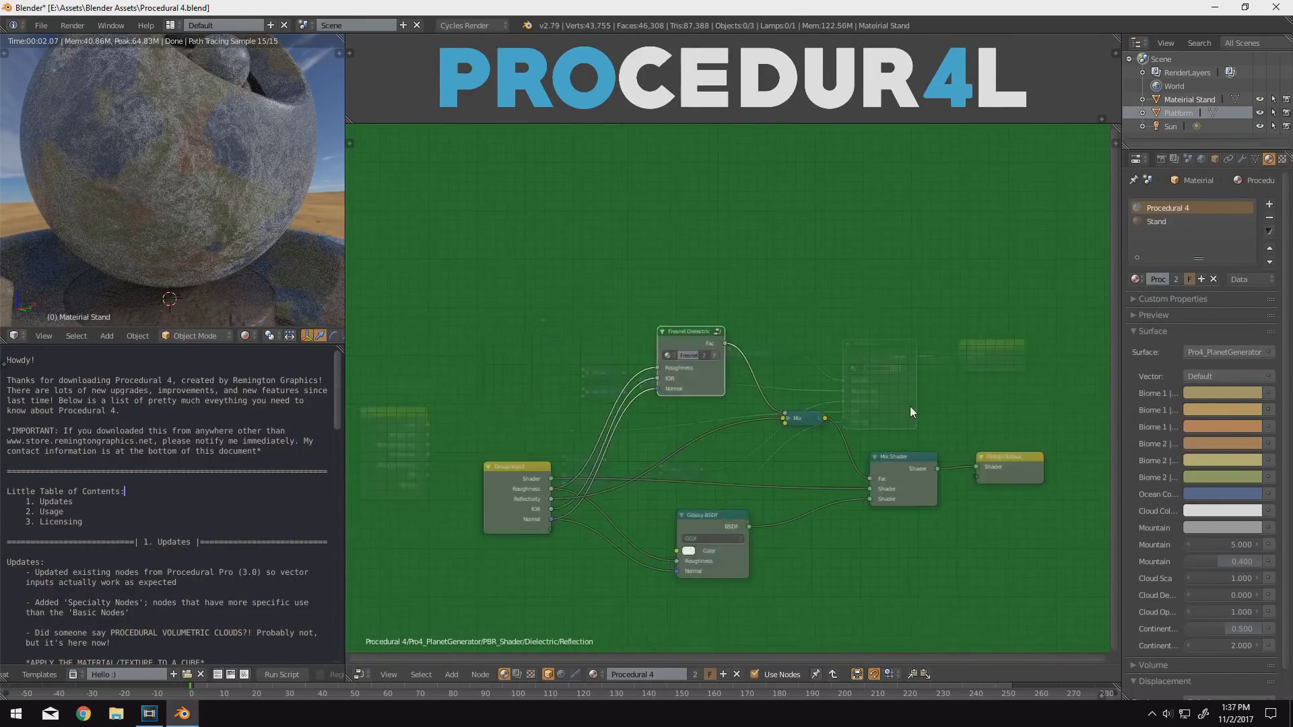
{"action": "key", "text": "Tab"}
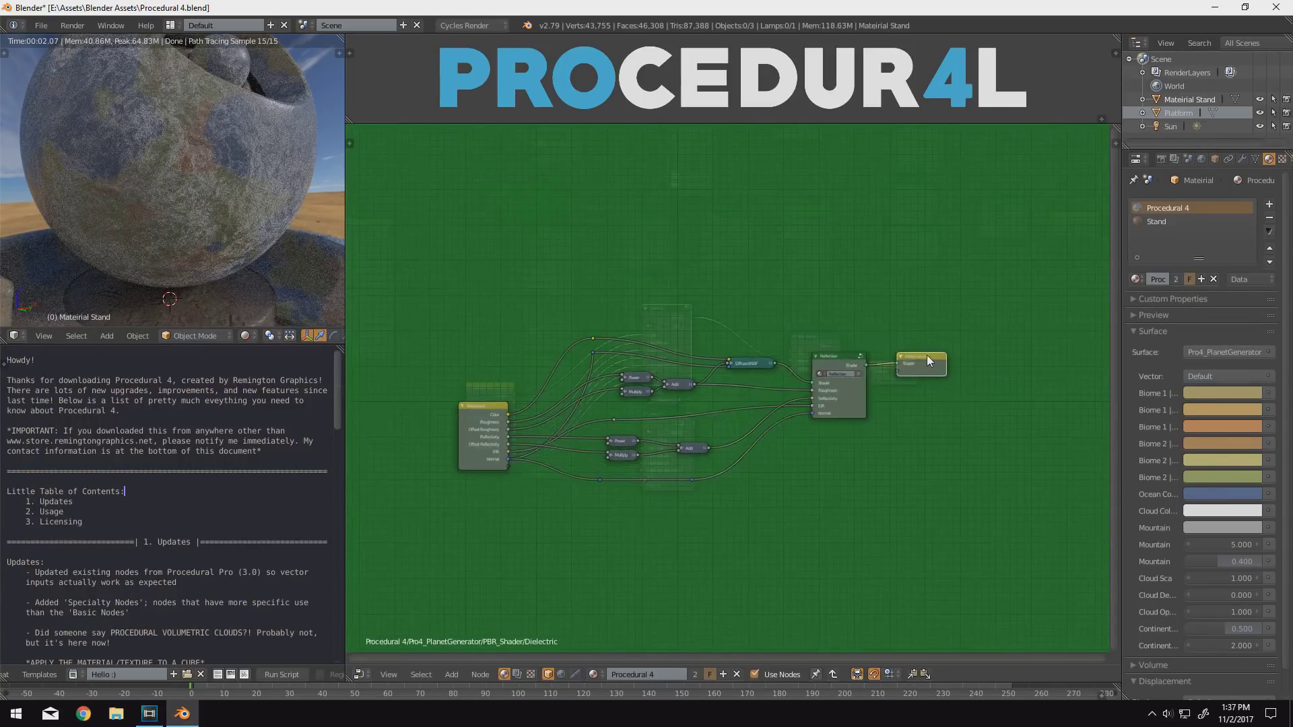
{"action": "key", "text": "Tab"}
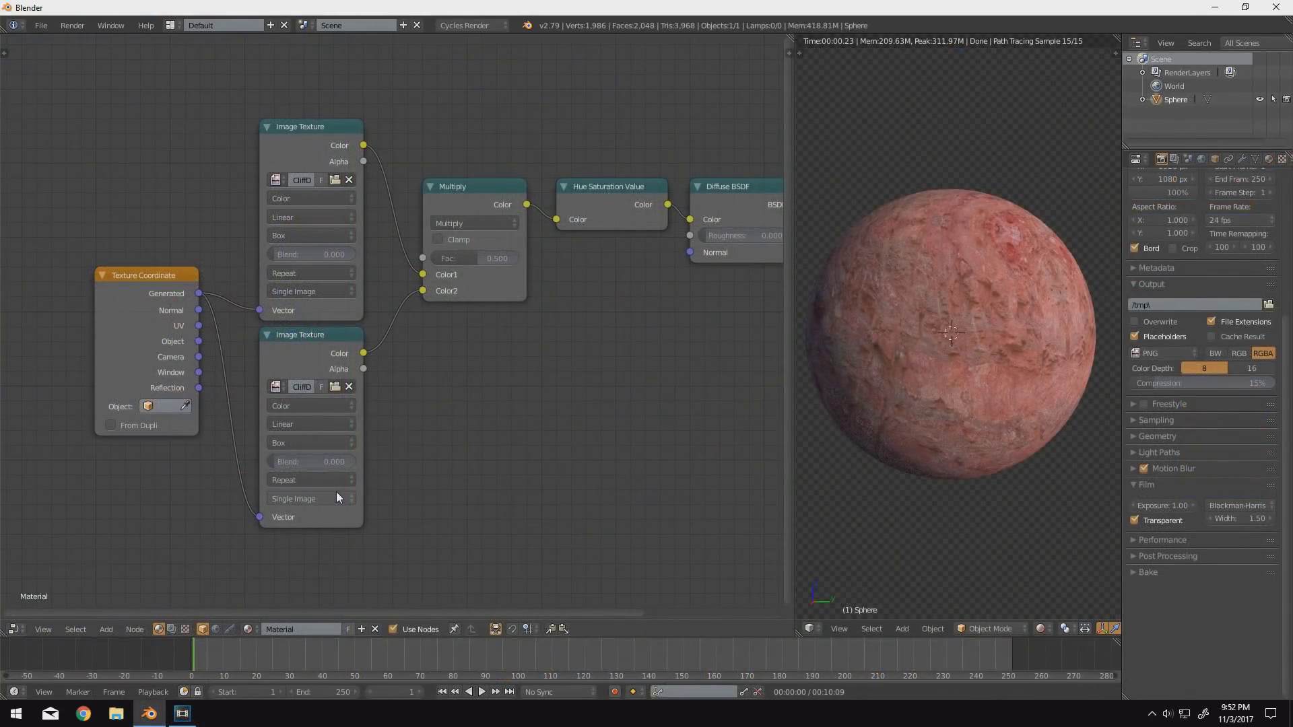
- Add a Reroute node to the sphere material and place it above the input side of the Hue Saturation Value node
{"action": "key", "text": "Home"}
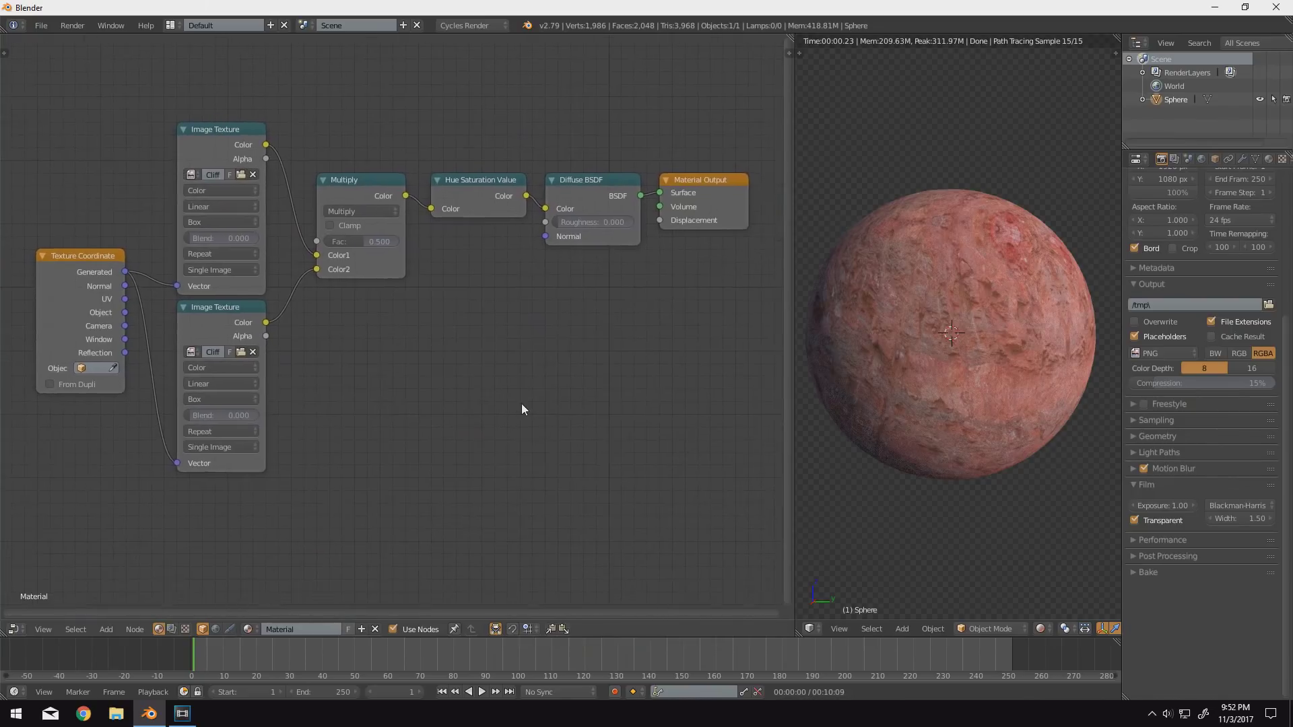
{"action": "key", "text": "shift+a"}
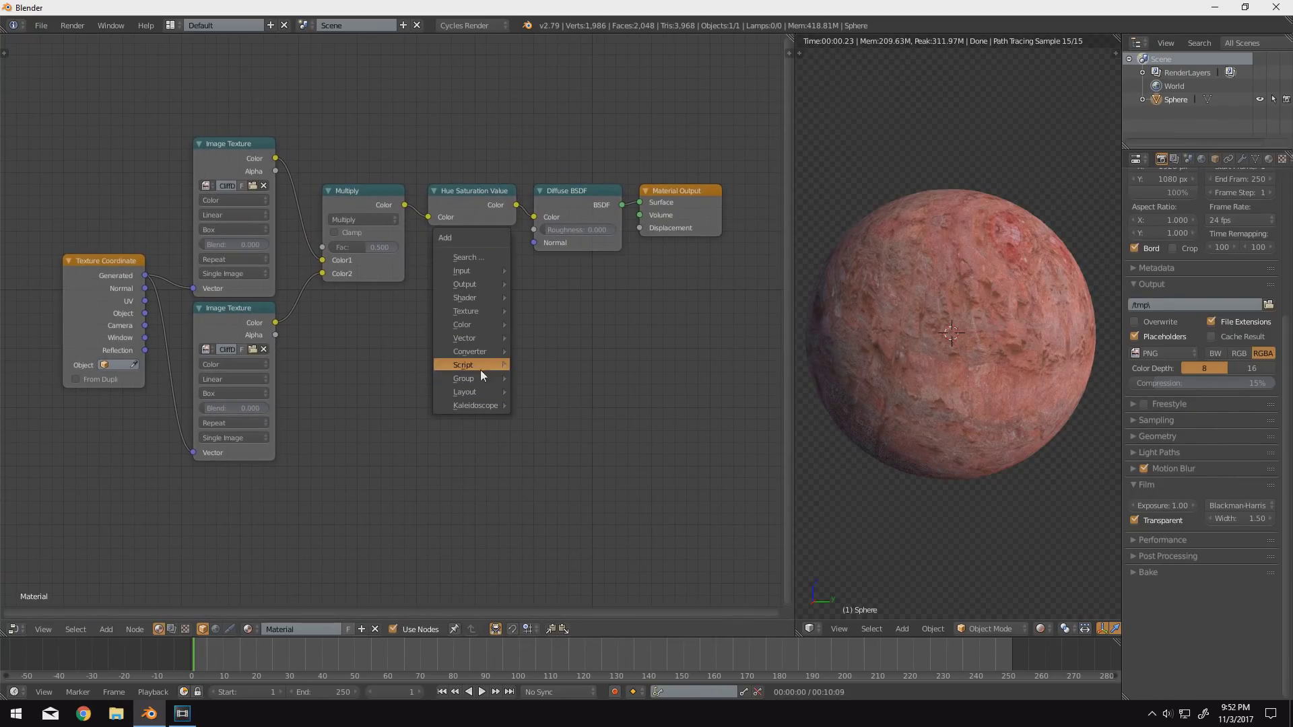
{"action": "mouse_move", "coordinate": [475, 395]}
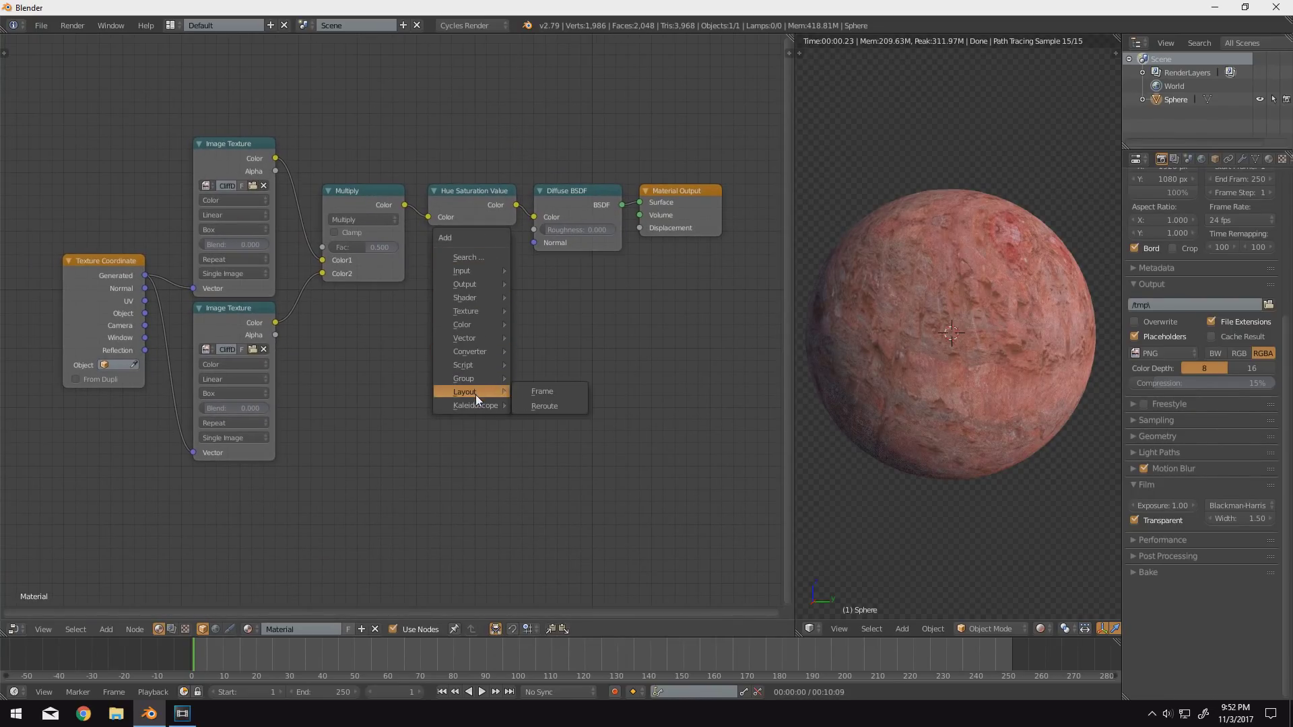
{"action": "left_click", "coordinate": [539, 406]}
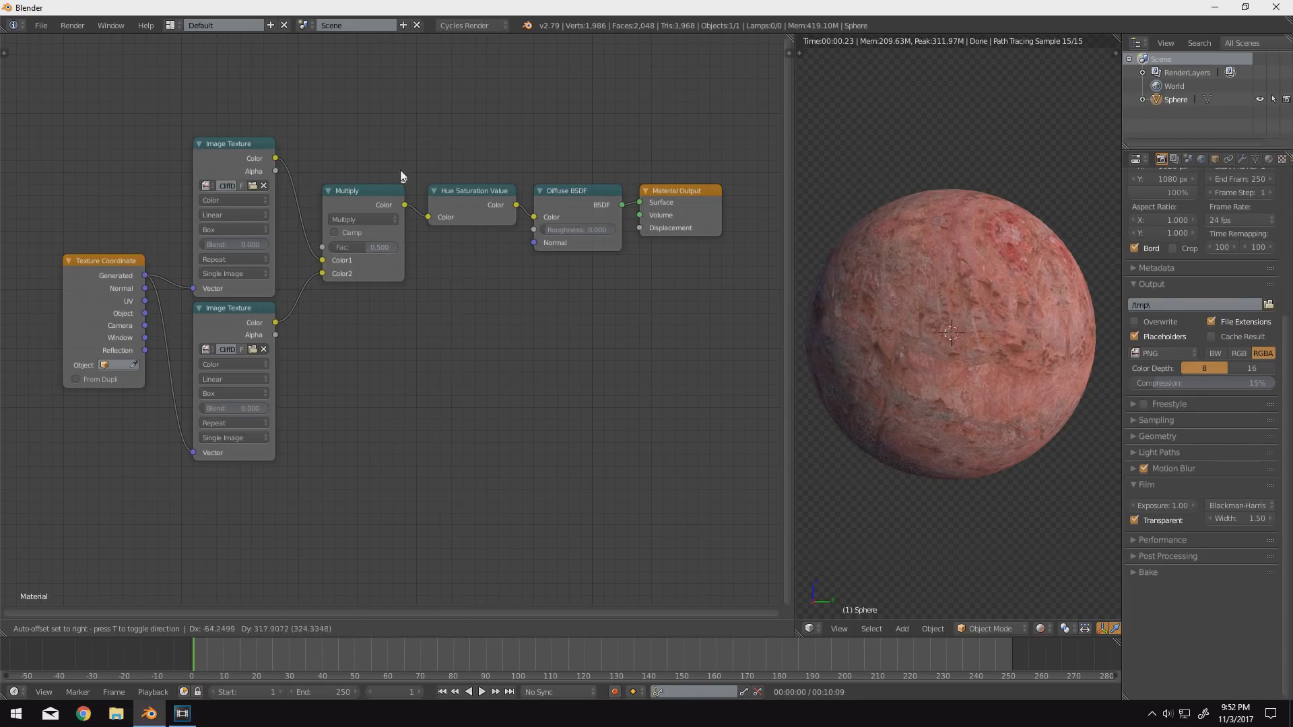
{"action": "left_click", "coordinate": [372, 153]}
{"action": "middle_click_drag", "start_coordinate": [404, 208], "coordinate": [434, 260]}
{"action": "scroll", "coordinate": [434, 260], "scroll_direction": "up", "scroll_amount": 2}
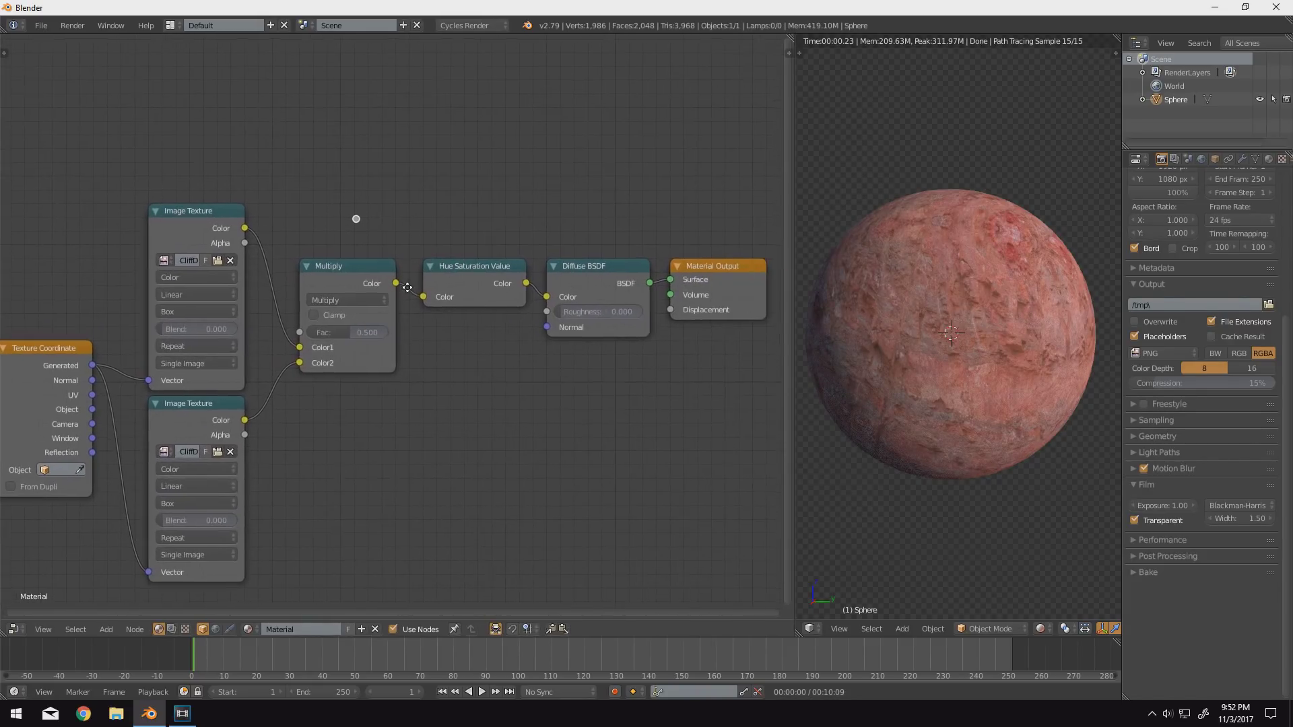
{"action": "left_click_drag", "start_coordinate": [360, 222], "coordinate": [429, 229]}
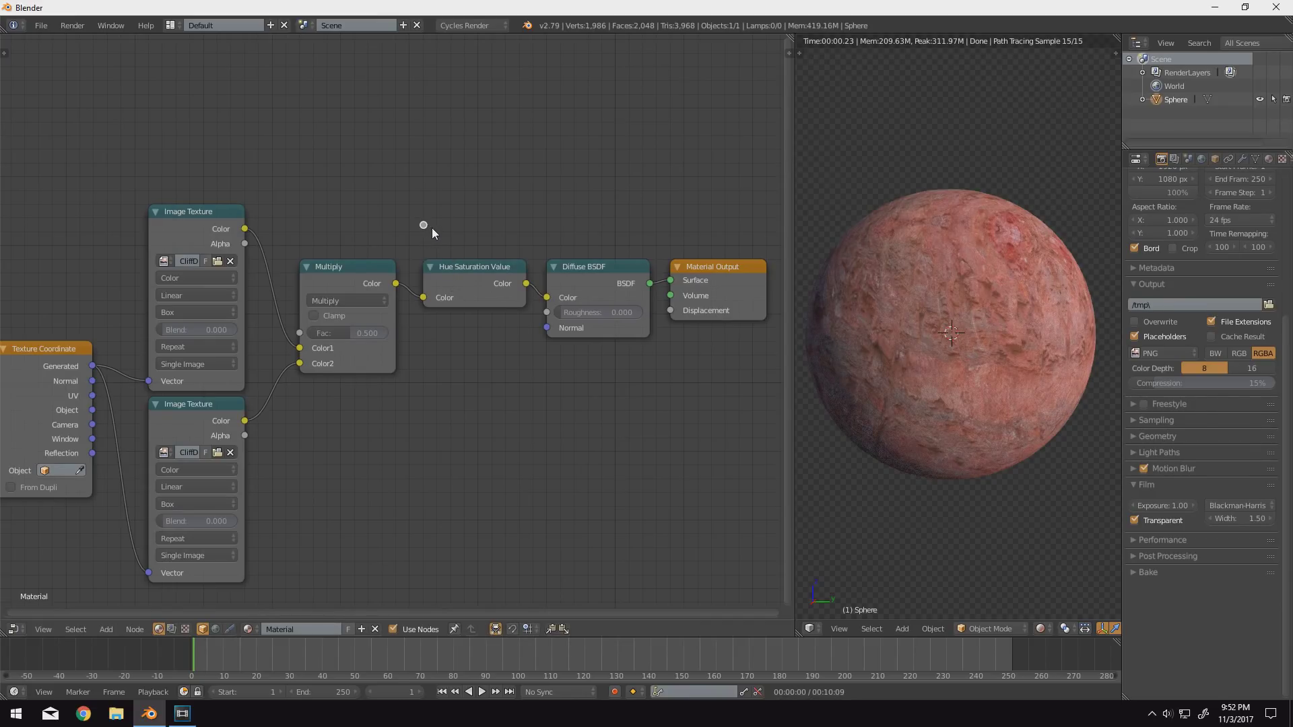
- Try linking Multiply's Color straight to the Diffuse BSDF, and restore the link from the Hue Saturation Value node
{"action": "left_click_drag", "start_coordinate": [396, 283], "coordinate": [547, 297]}
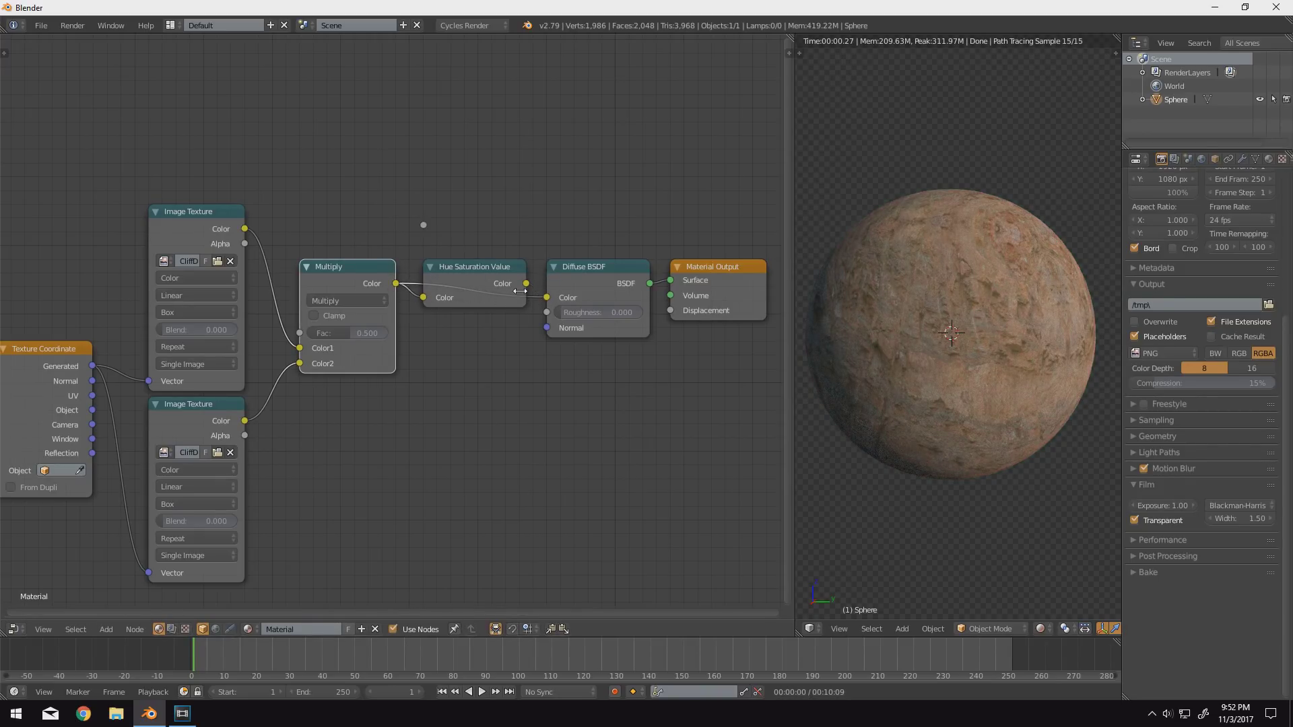
{"action": "key", "text": "g"}
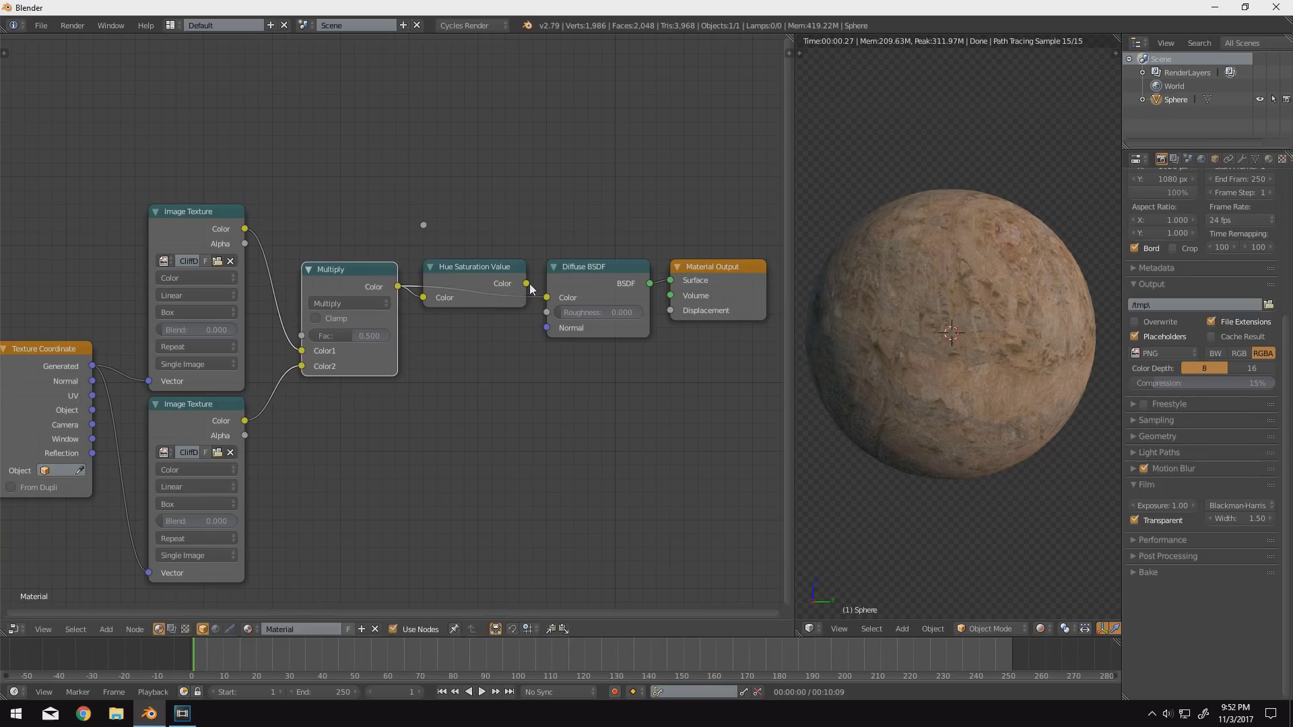
{"action": "left_click", "coordinate": [523, 285]}
{"action": "left_click_drag", "start_coordinate": [526, 283], "coordinate": [547, 297]}
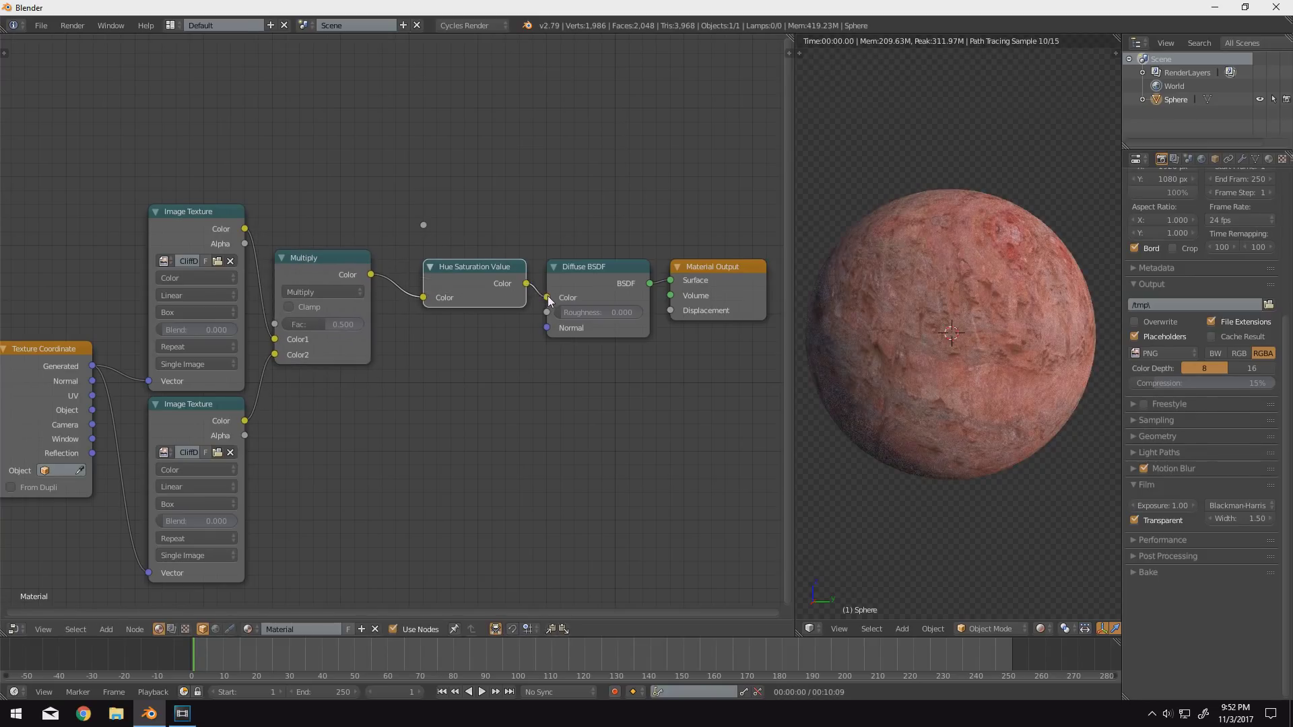
- Add a second Reroute above the Hue Saturation Value node's output side and route Multiply's Color through both reroutes to the Diffuse BSDF's Color
{"action": "key", "text": "shift+a"}
{"action": "left_click", "coordinate": [525, 274]}
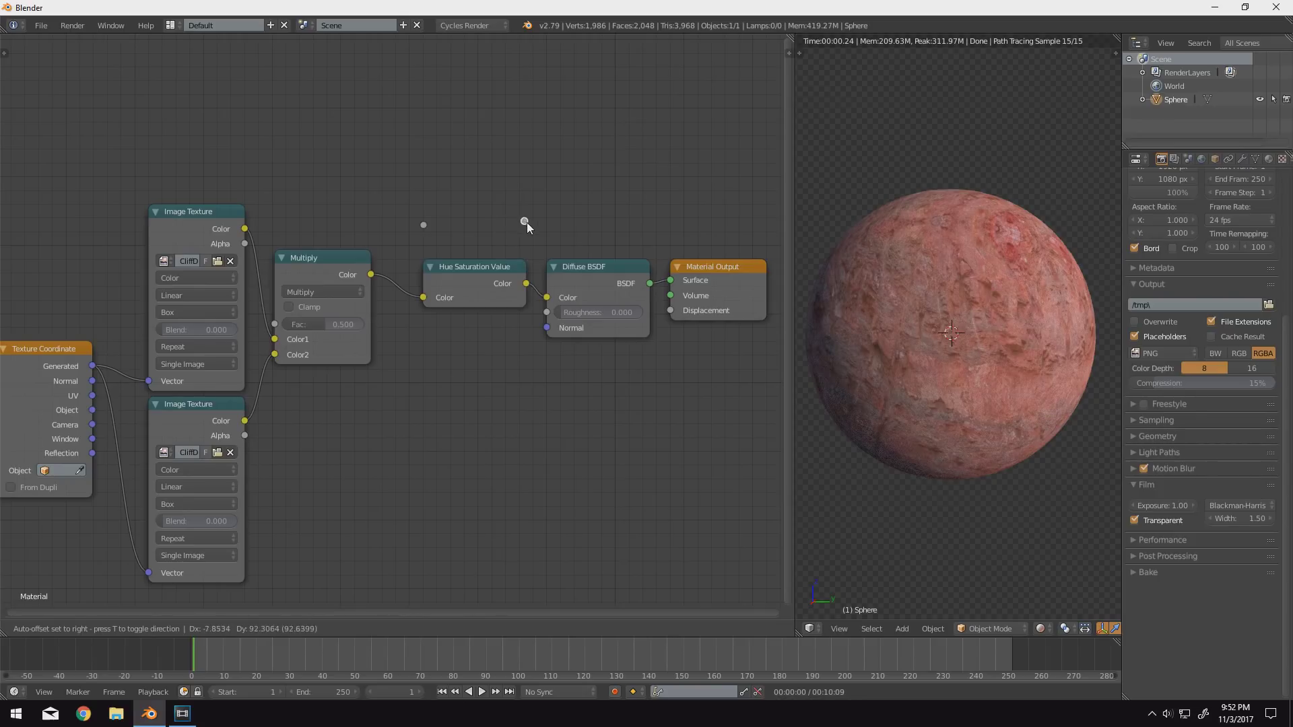
{"action": "left_click", "coordinate": [527, 227]}
{"action": "left_click_drag", "start_coordinate": [425, 225], "coordinate": [417, 224]}
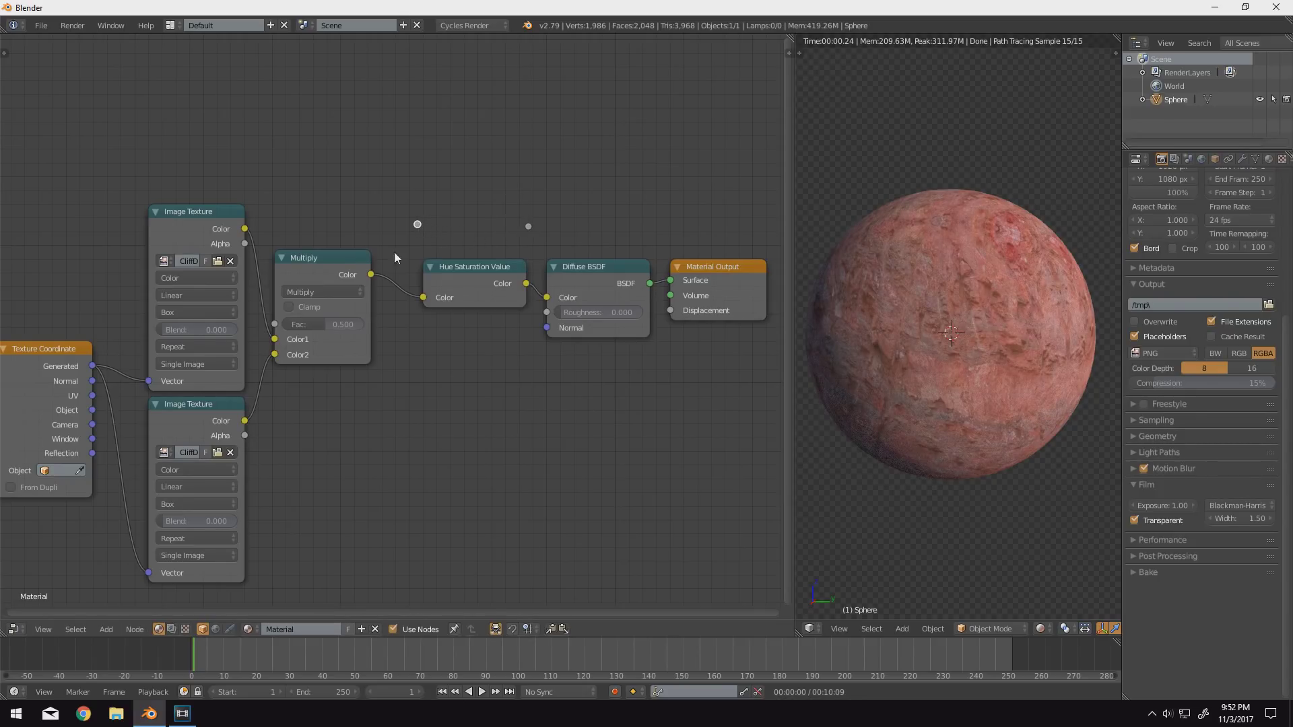
{"action": "left_click_drag", "start_coordinate": [370, 274], "coordinate": [479, 277]}
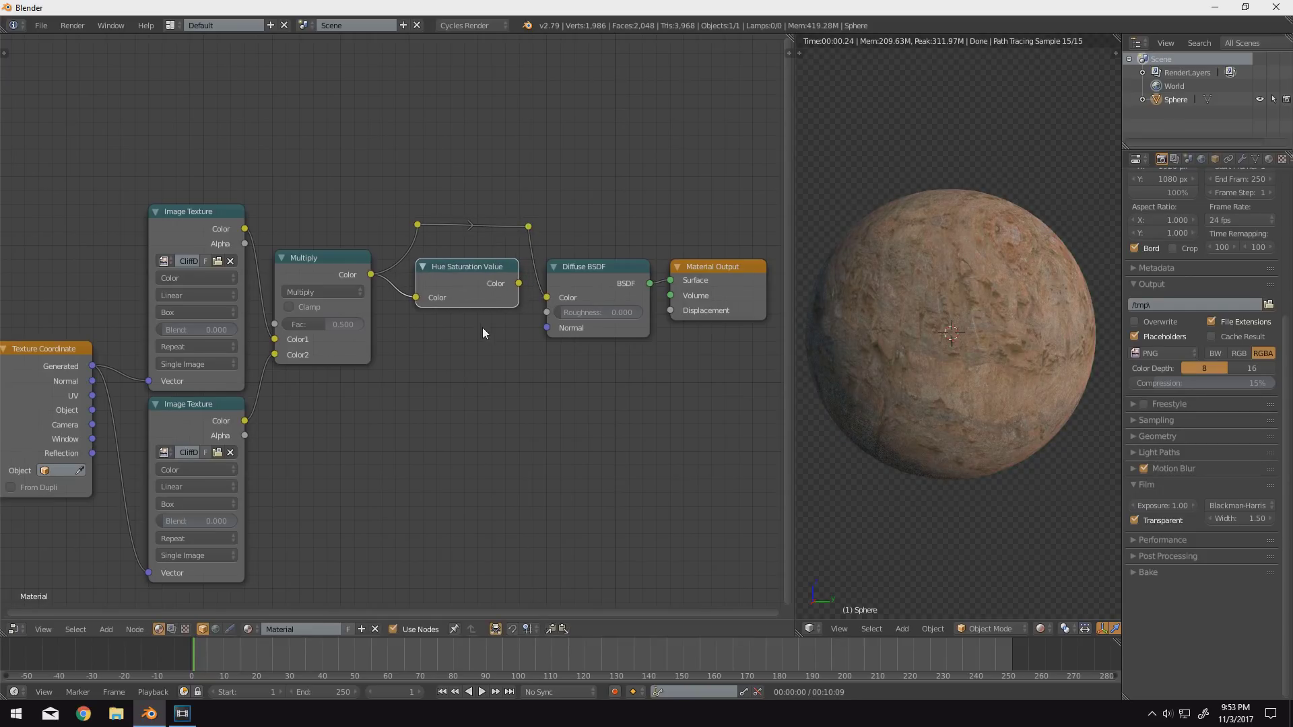
{"action": "left_click", "coordinate": [584, 275]}
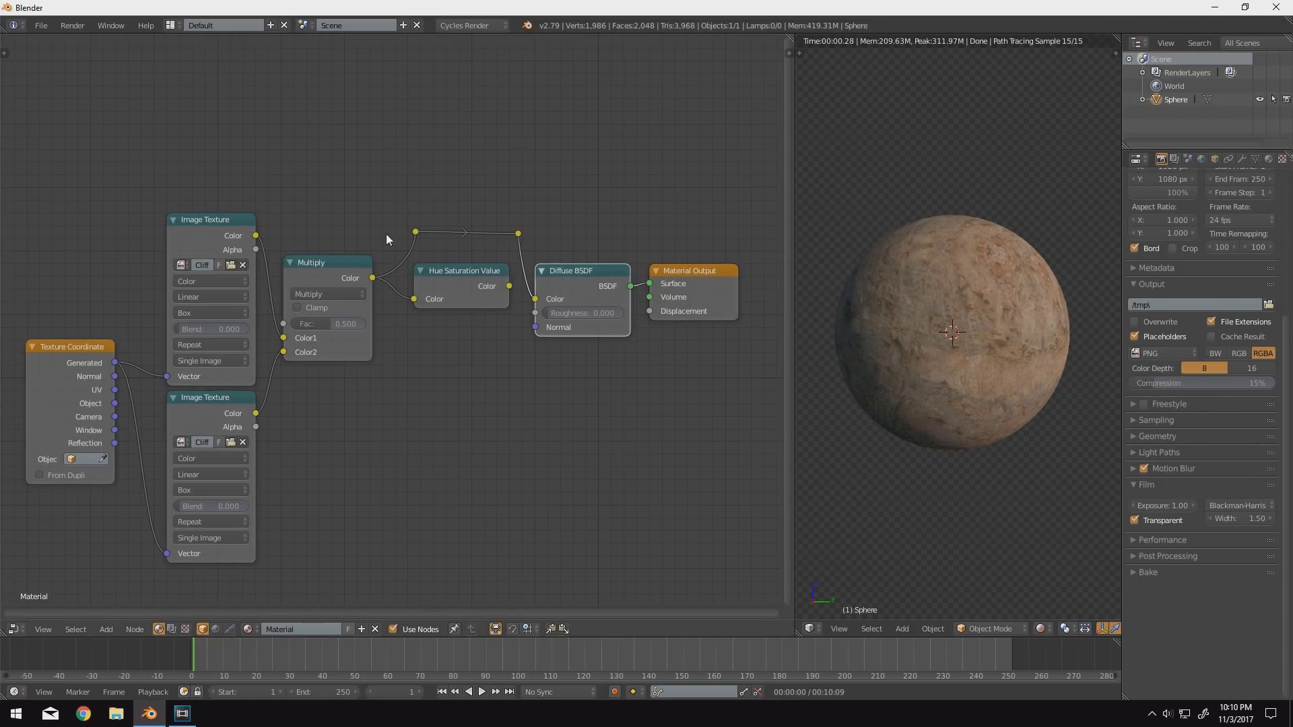
- Delete the reroute nodes and reconnect the Hue Saturation Value node's Color to the Diffuse BSDF's Color
{"action": "left_click", "coordinate": [416, 232]}
{"action": "key", "text": "x"}
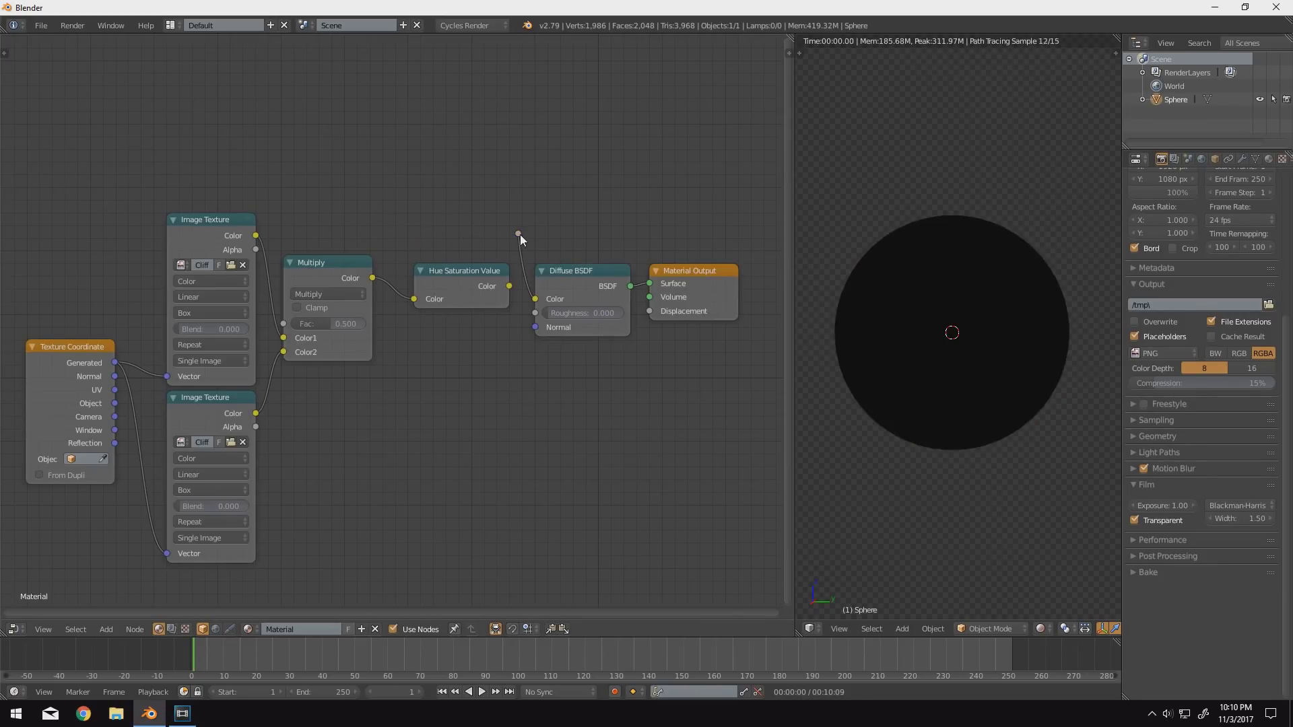
{"action": "left_click_drag", "start_coordinate": [509, 285], "coordinate": [536, 298]}
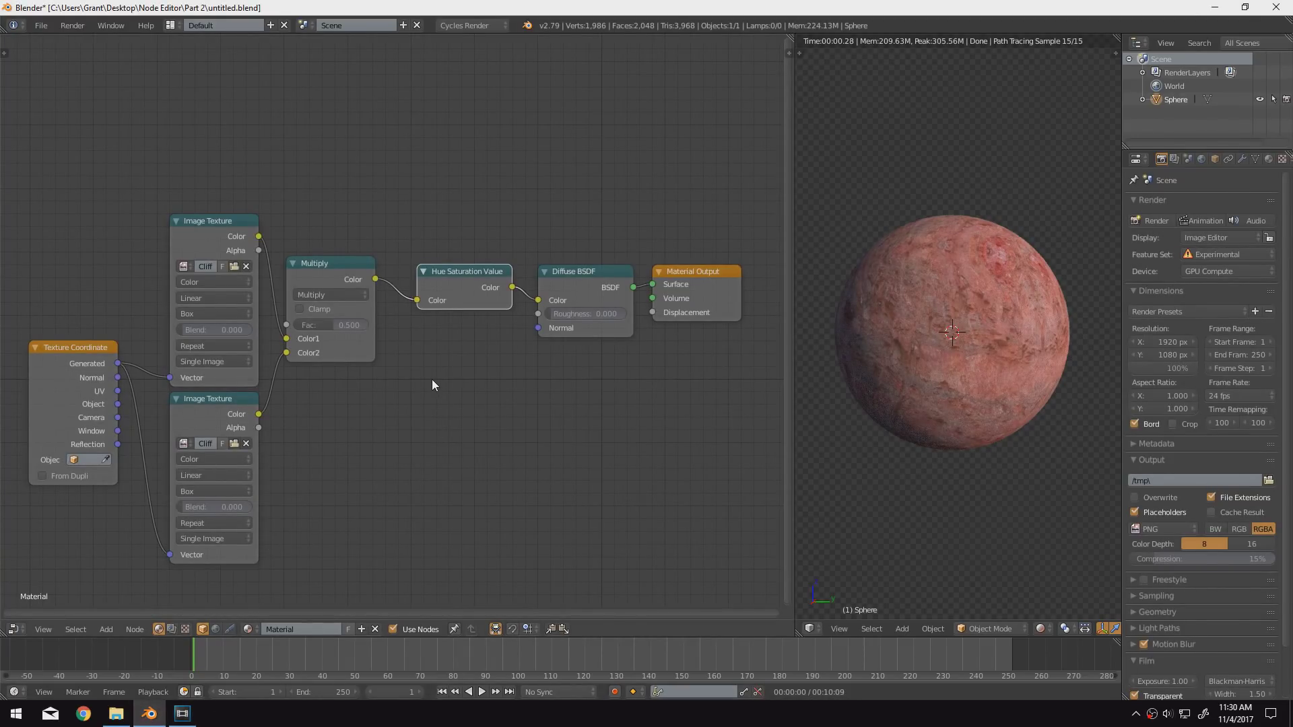
- Add a Frame node in the empty space below the Hue Saturation Value node
{"action": "key", "text": "shift+a"}
{"action": "mouse_move", "coordinate": [430, 503]}
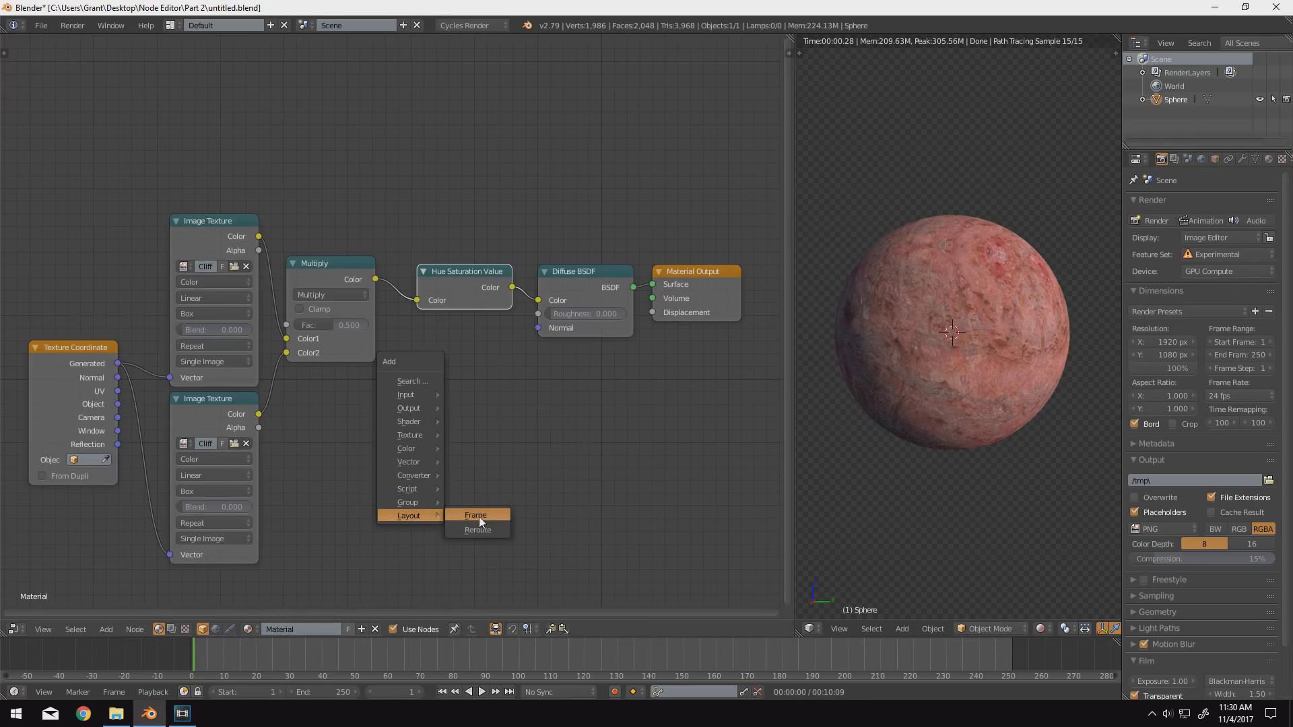
{"action": "left_click", "coordinate": [486, 518]}
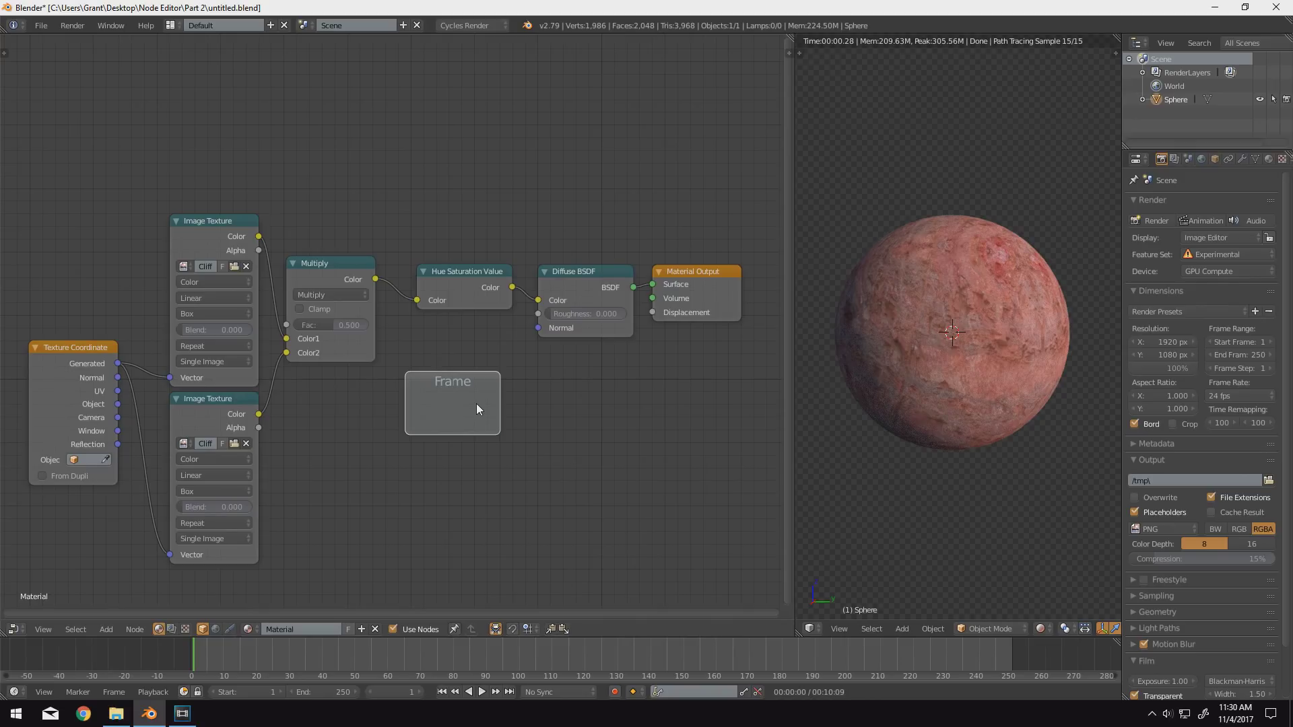
- Select both Image Texture nodes together with the Texture Coordinate node
{"action": "left_click", "coordinate": [329, 274]}
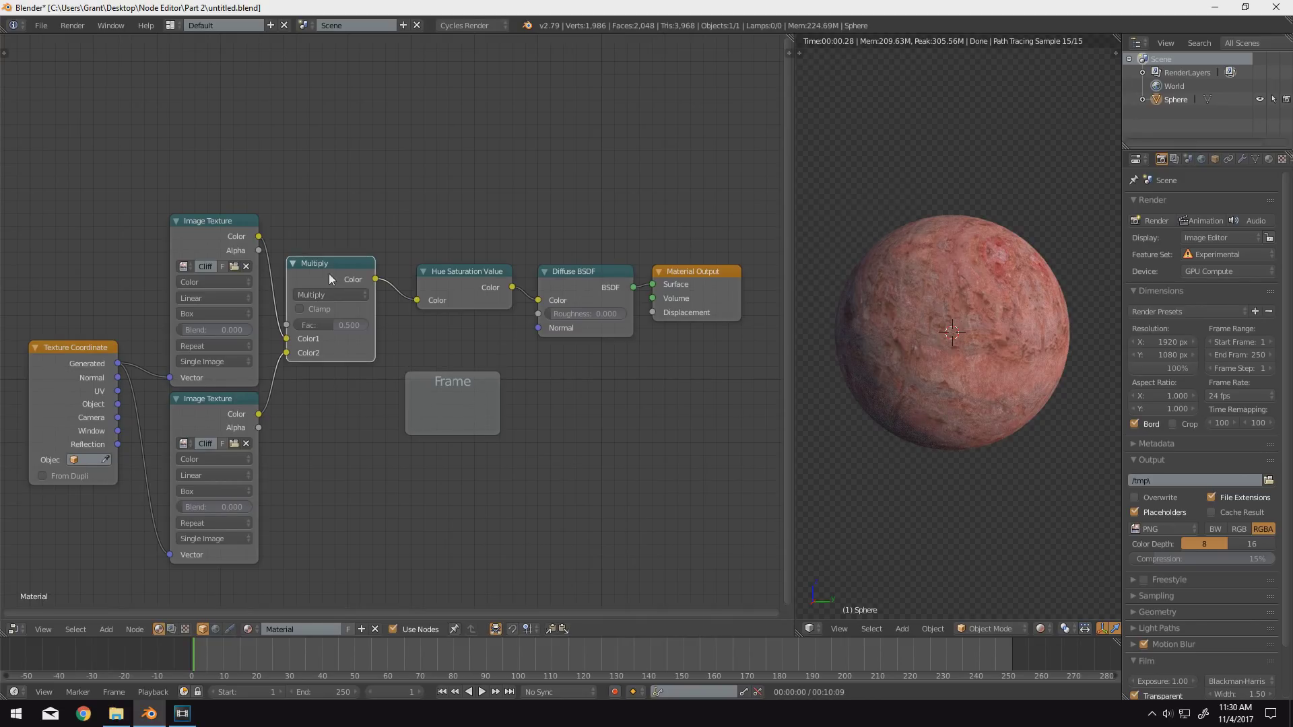
{"action": "left_click", "coordinate": [236, 257]}
{"action": "left_click", "coordinate": [220, 399], "text": "shift"}
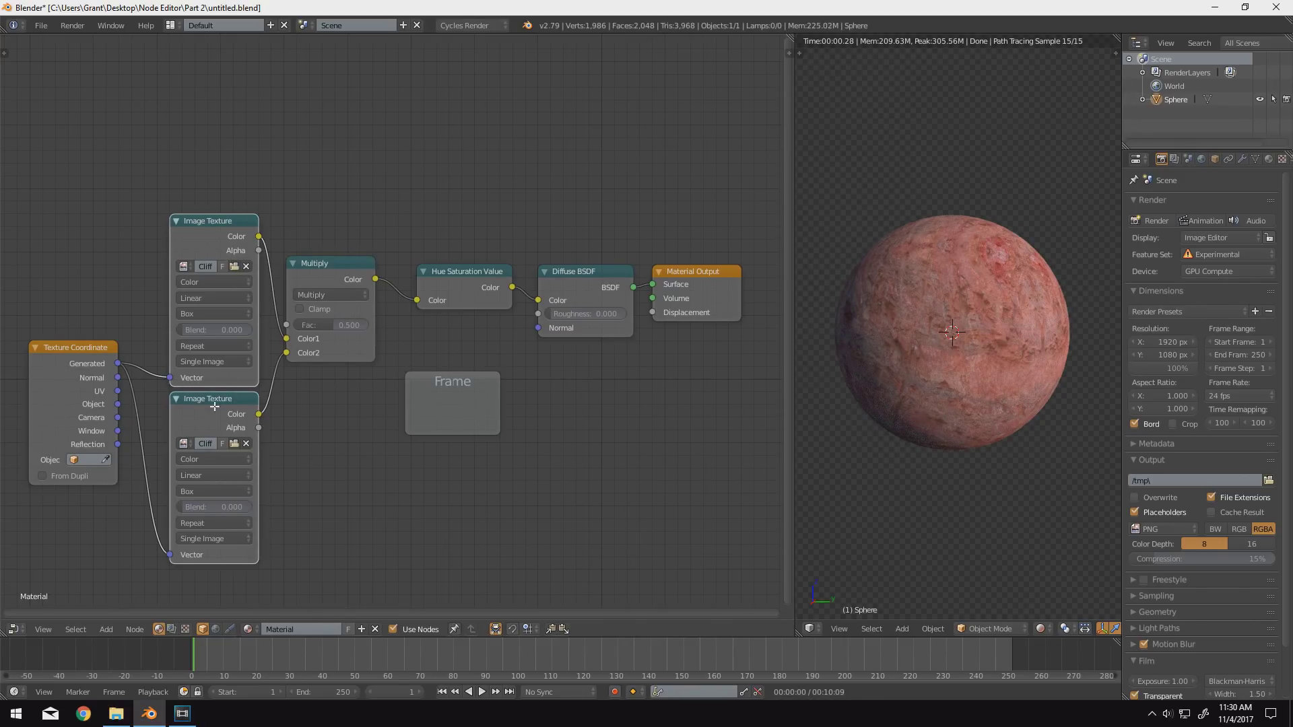
{"action": "left_click", "coordinate": [50, 366], "text": "shift"}
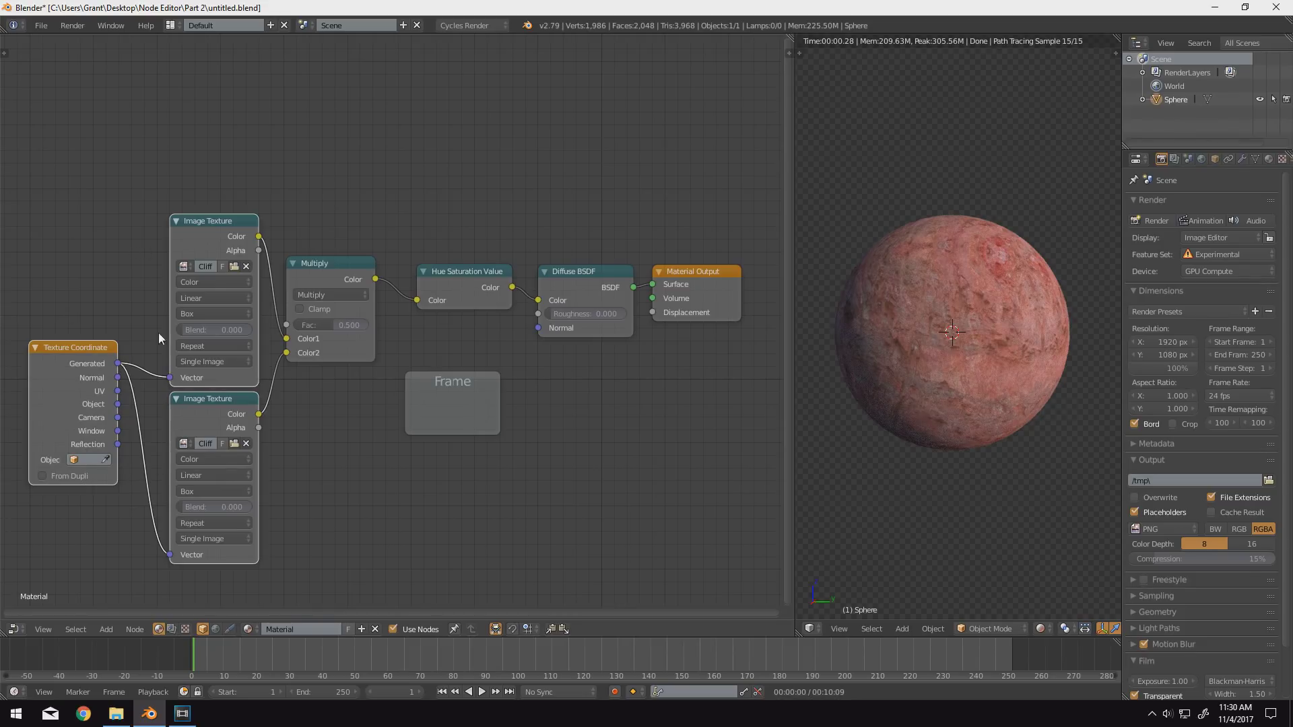
- Move the empty frame above the Texture Coordinate node and place that node and both Image Texture nodes inside it
{"action": "left_click_drag", "start_coordinate": [435, 407], "coordinate": [69, 287]}
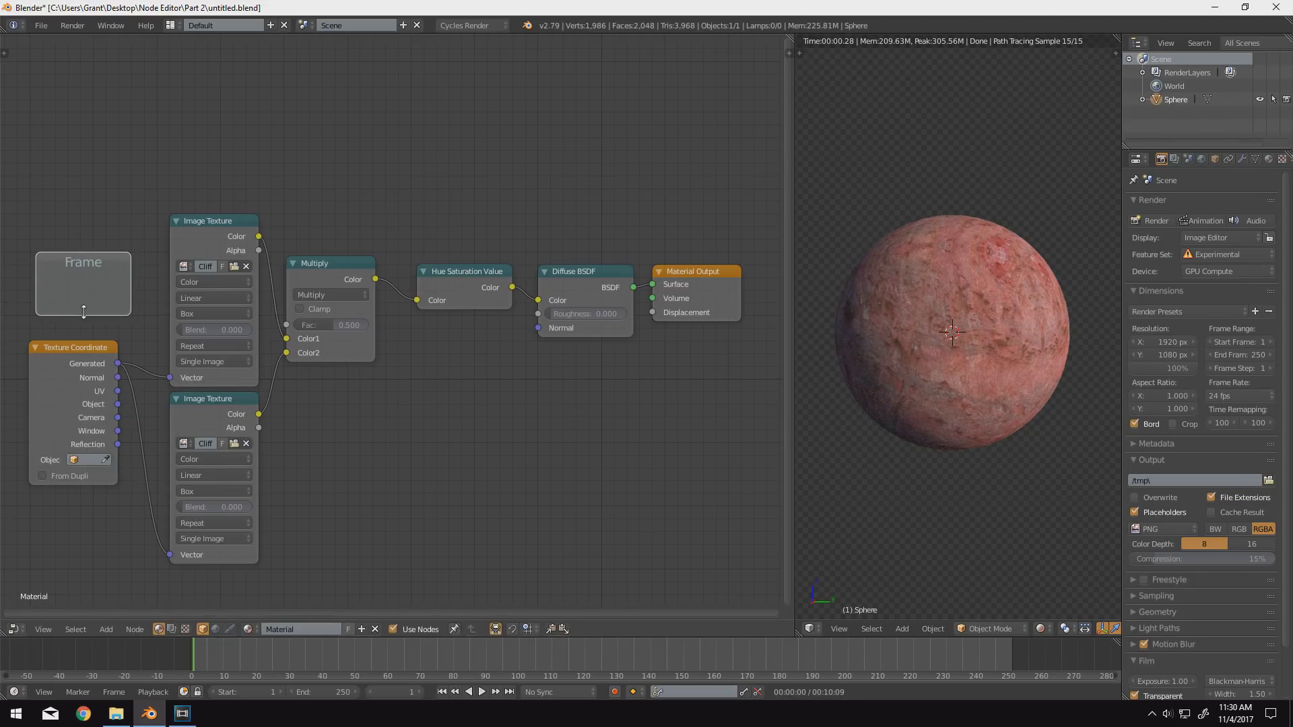
{"action": "left_click", "coordinate": [99, 399]}
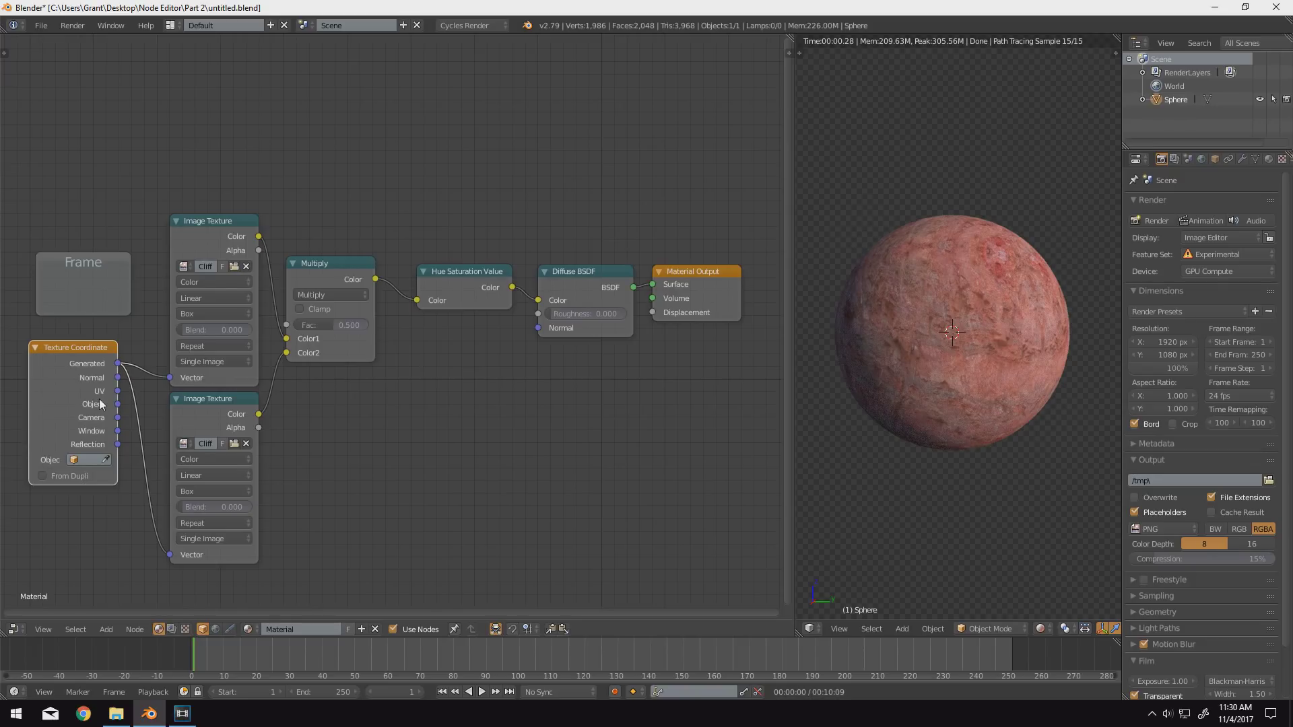
{"action": "left_click", "coordinate": [192, 258], "text": "shift"}
{"action": "left_click", "coordinate": [208, 414], "text": "shift"}
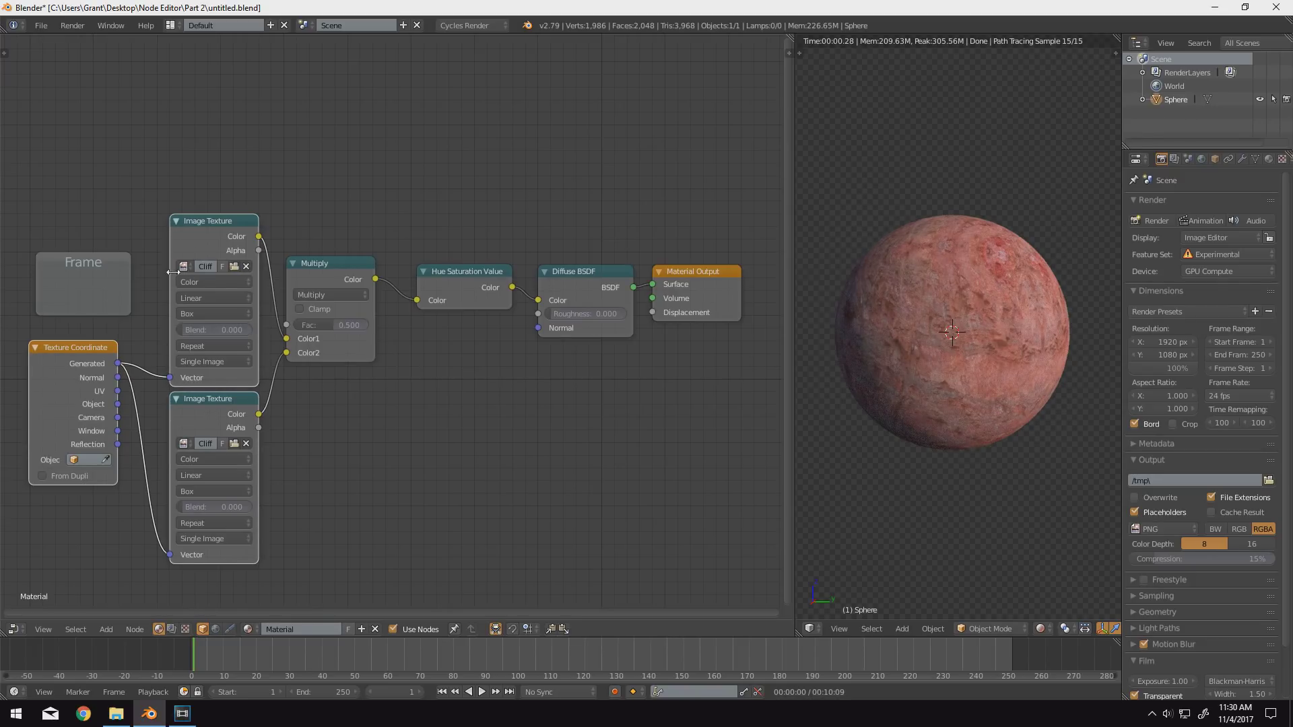
{"action": "key", "text": "g"}
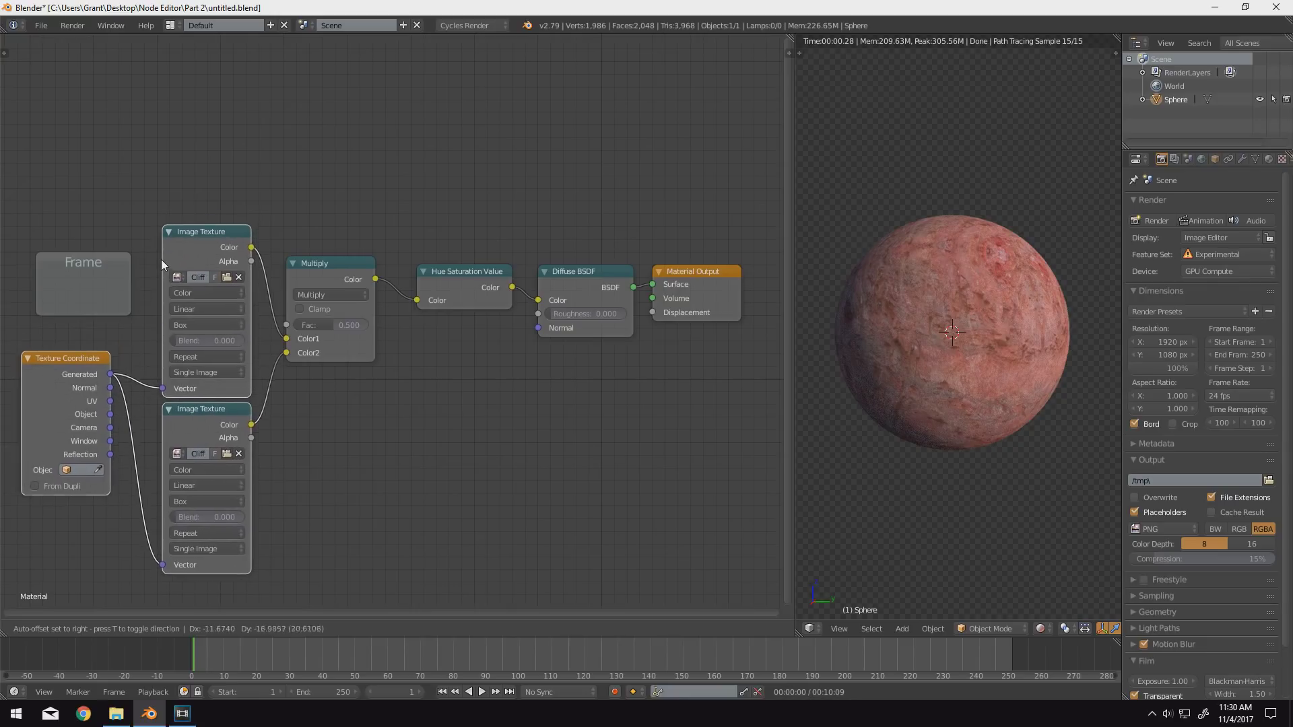
{"action": "left_click", "coordinate": [98, 287]}
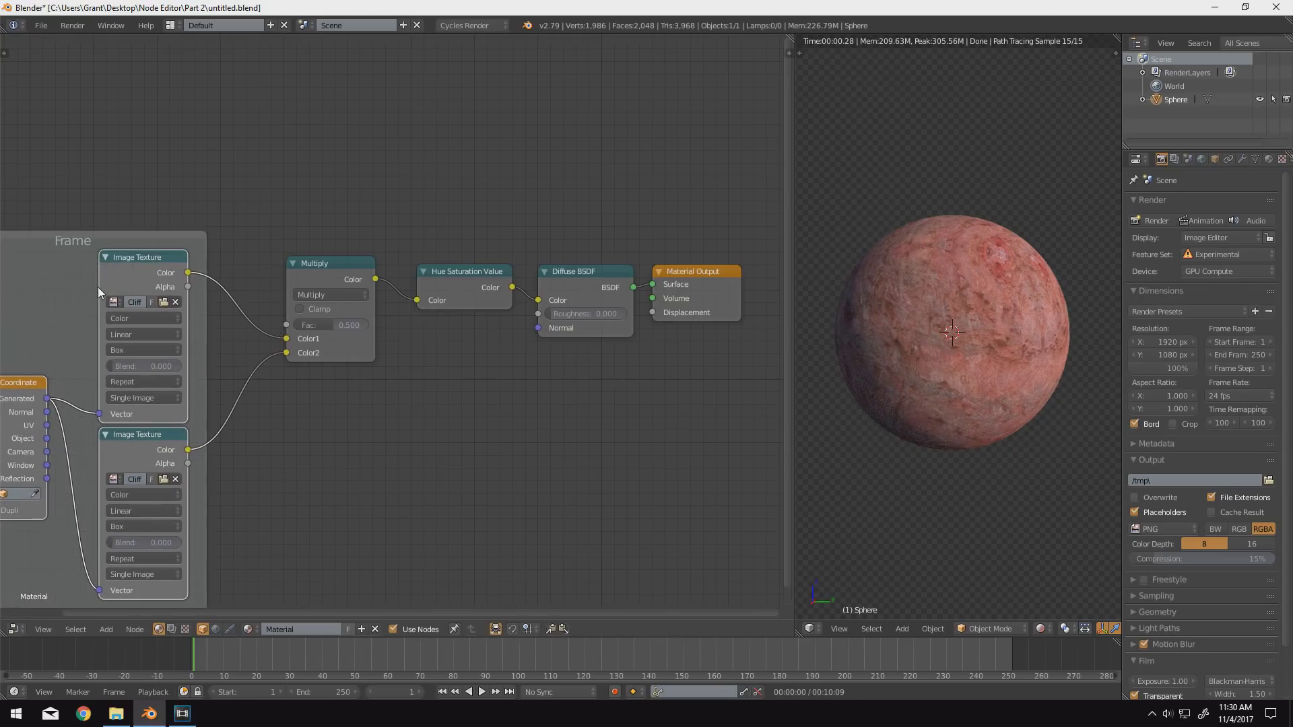
- Move the frame with its three nodes up and closer to the Multiply node
{"action": "key", "text": "Home"}
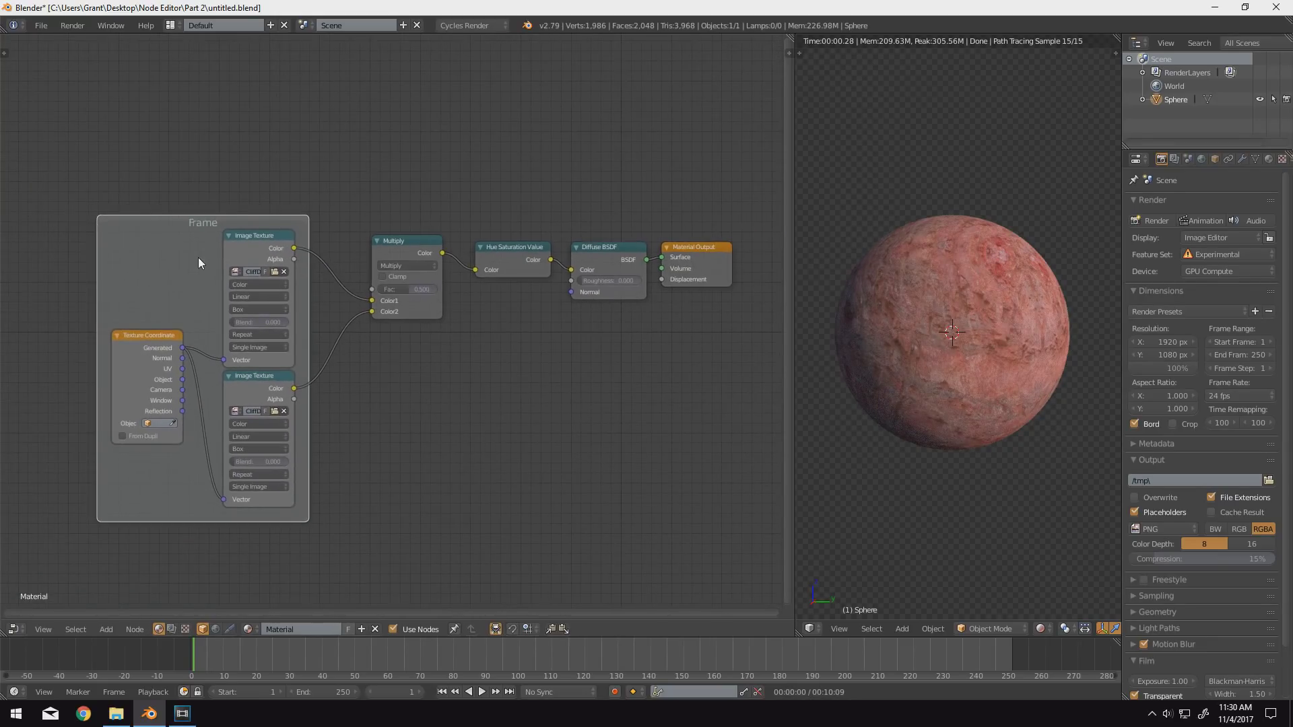
{"action": "left_click_drag", "start_coordinate": [198, 257], "coordinate": [241, 228]}
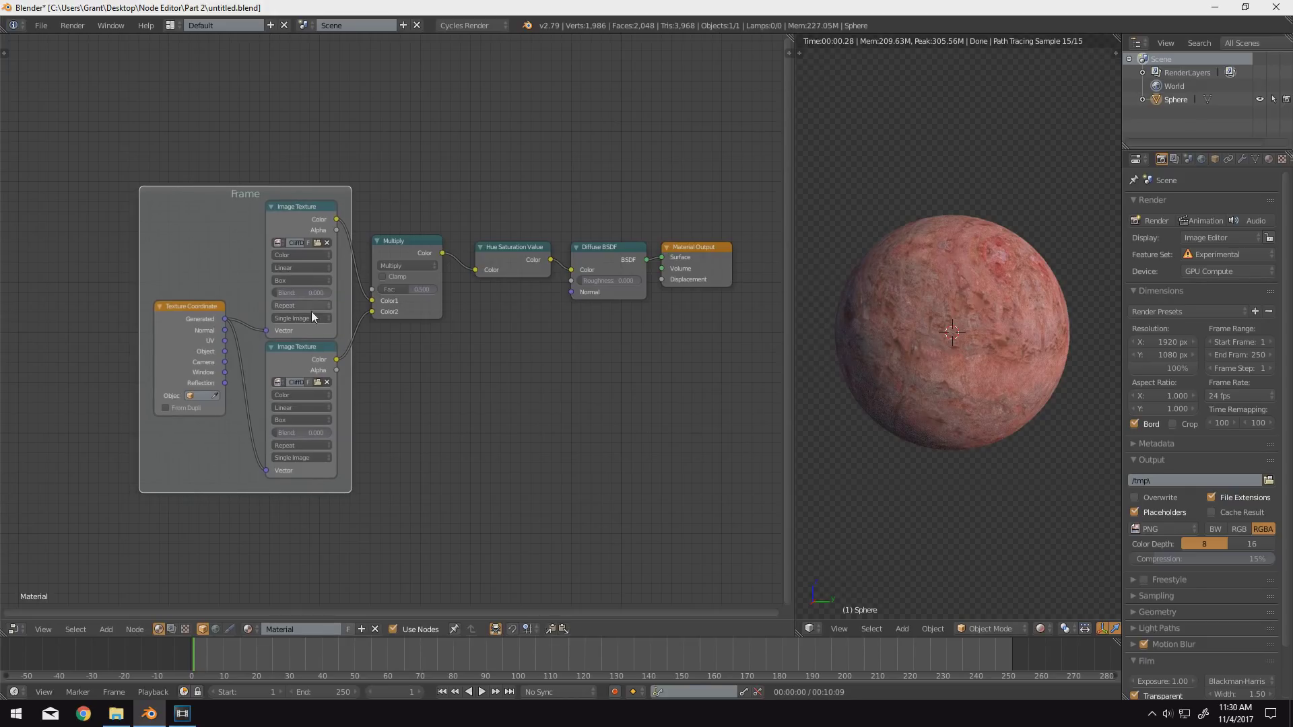
{"action": "middle_click_drag", "start_coordinate": [341, 318], "coordinate": [329, 314]}
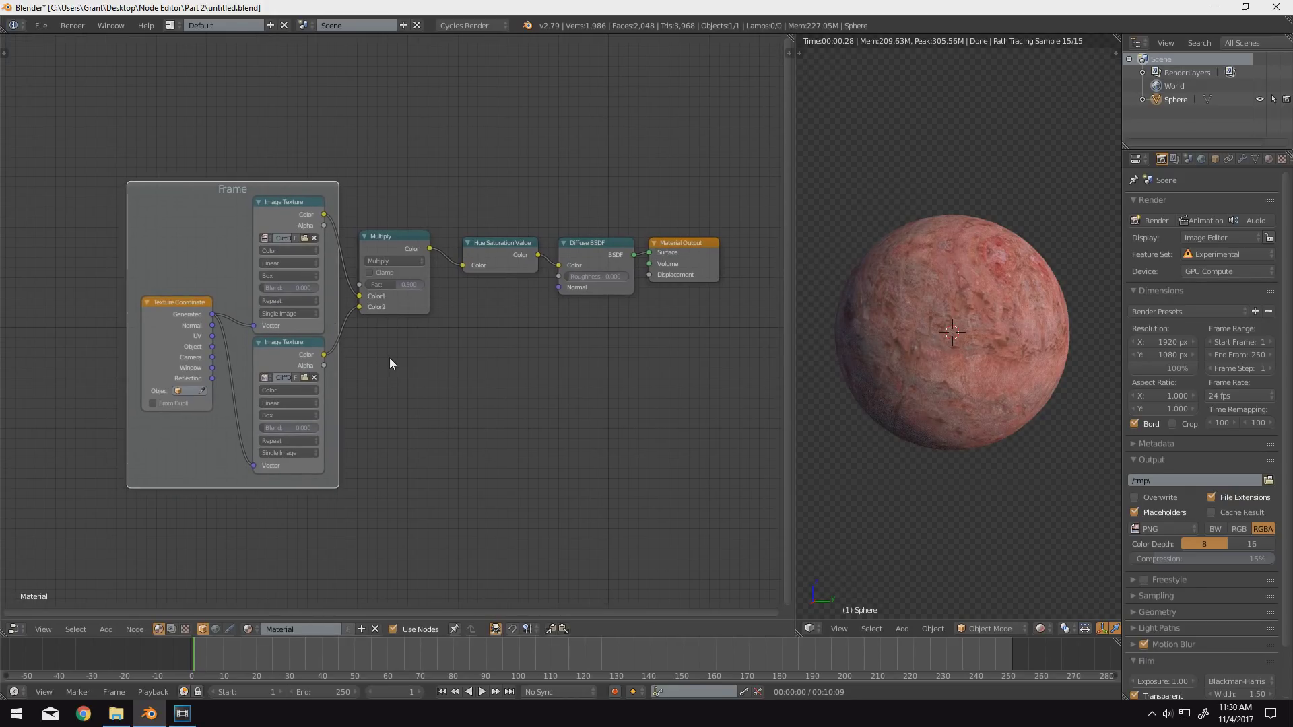
{"action": "scroll", "coordinate": [385, 359], "scroll_direction": "up", "scroll_amount": 2}
- Add a second frame and place the Multiply, Hue Saturation Value and Diffuse BSDF nodes inside it
{"action": "key", "text": "shift+a"}
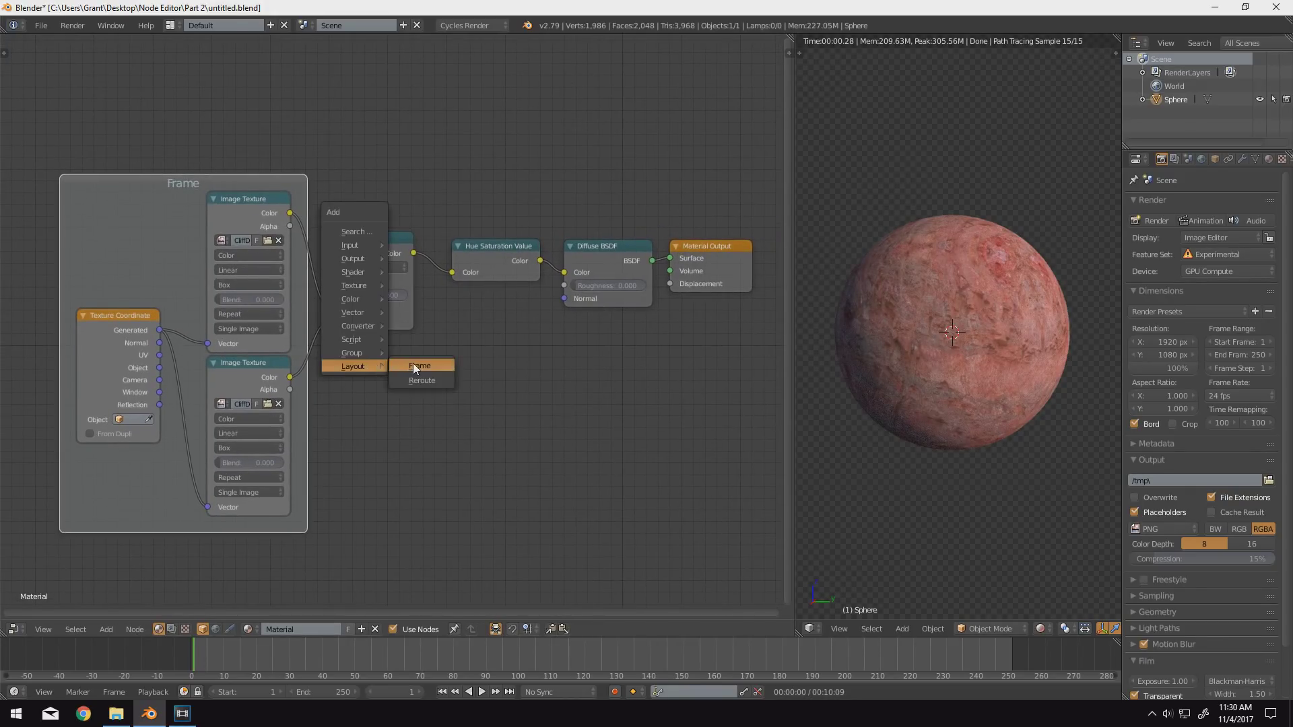
{"action": "left_click", "coordinate": [413, 366]}
{"action": "left_click", "coordinate": [414, 362]}
{"action": "left_click", "coordinate": [373, 252]}
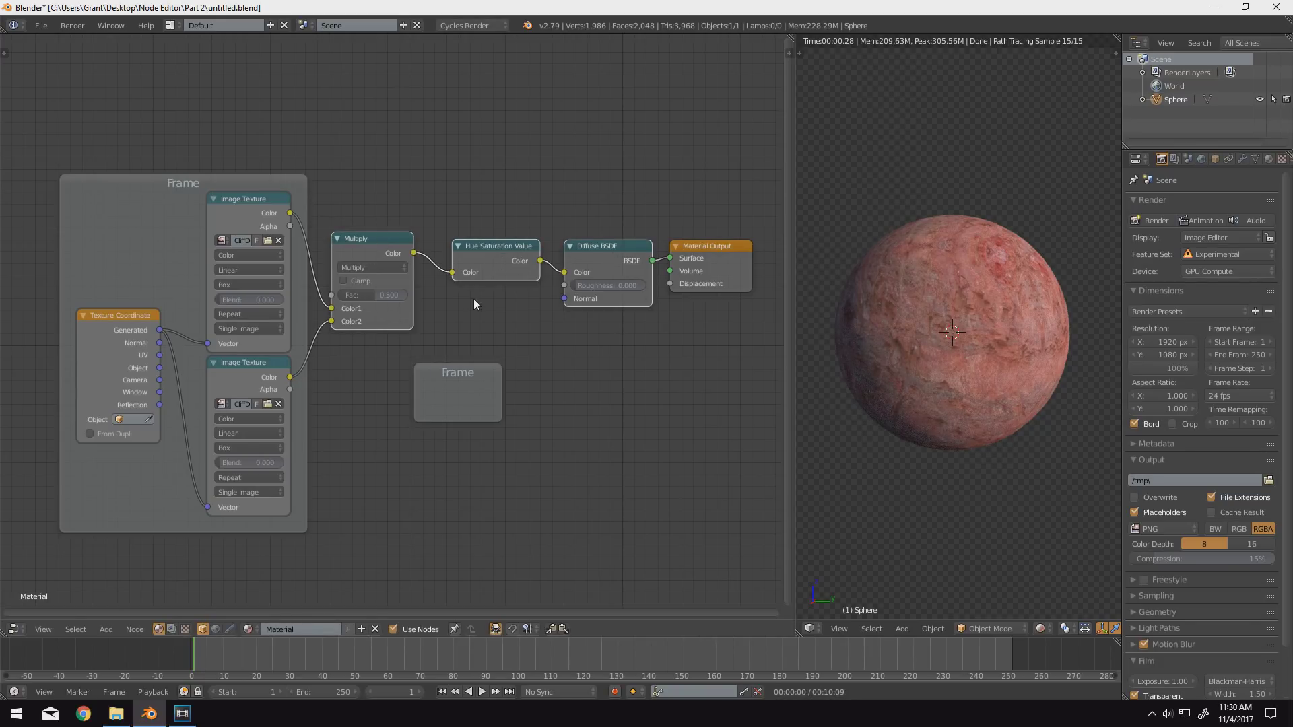
{"action": "key", "text": "g"}
{"action": "left_click", "coordinate": [463, 383]}
- Arrange the two frames side by side ahead of the Material Output node
{"action": "left_click_drag", "start_coordinate": [467, 335], "coordinate": [590, 304]}
{"action": "scroll", "coordinate": [552, 272], "scroll_direction": "down", "scroll_amount": 5, "text": "ctrl"}
{"action": "middle_click_drag", "start_coordinate": [463, 361], "coordinate": [544, 340]}
{"action": "scroll", "coordinate": [548, 338], "scroll_direction": "down", "scroll_amount": 1}
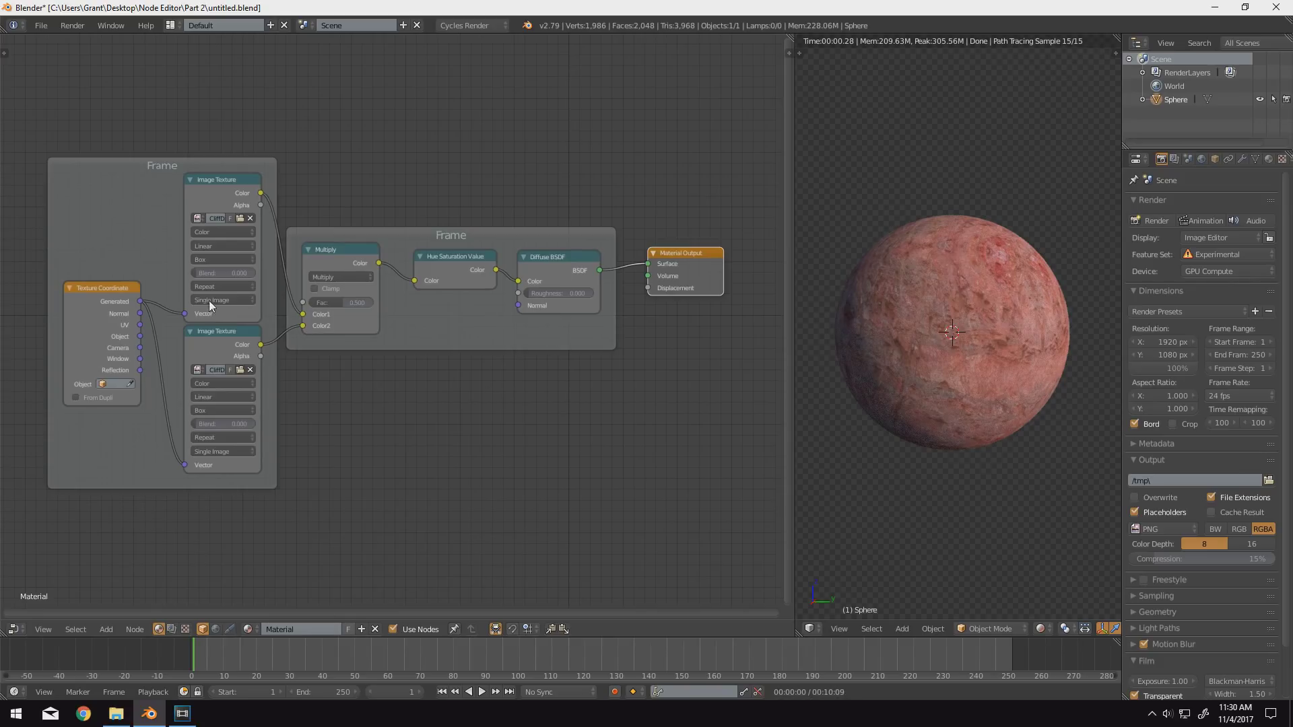
{"action": "left_click_drag", "start_coordinate": [160, 232], "coordinate": [153, 233]}
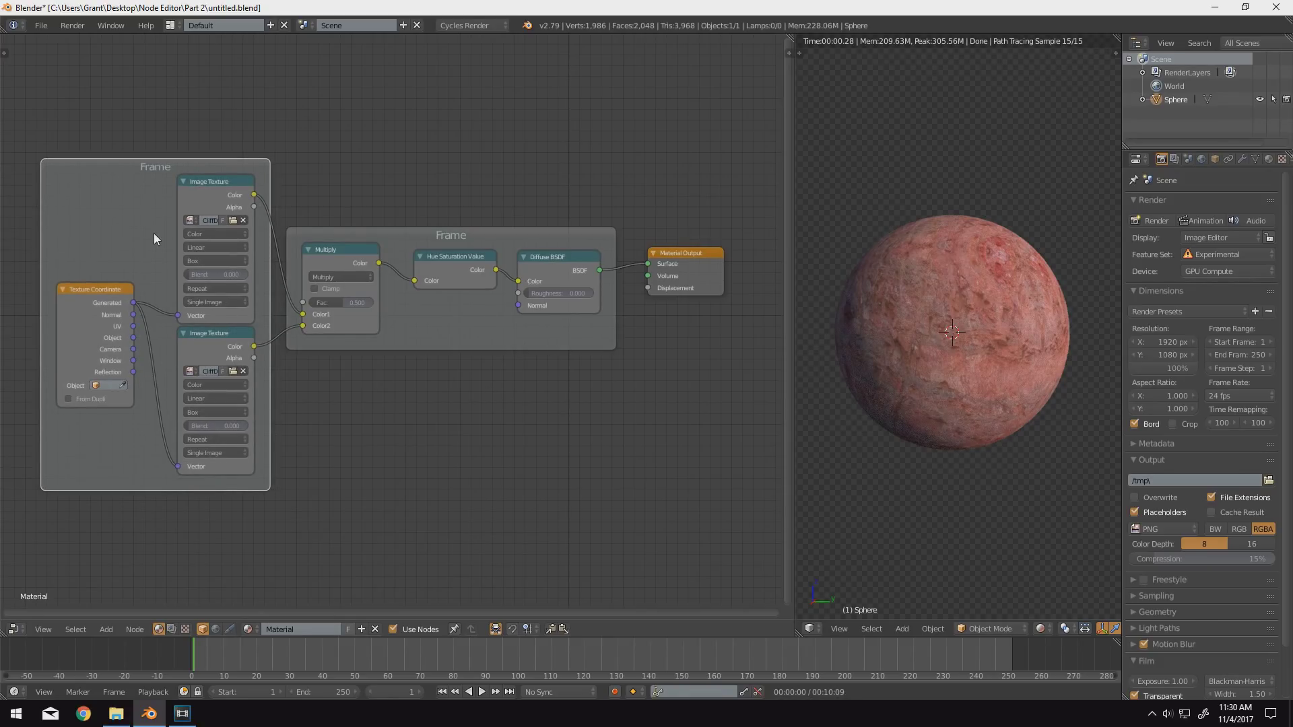
{"action": "mouse_move", "coordinate": [222, 193]}
{"action": "left_mouse_down"}
{"action": "mouse_move", "coordinate": [224, 164]}
{"action": "mouse_move", "coordinate": [223, 192]}
{"action": "left_mouse_up"}
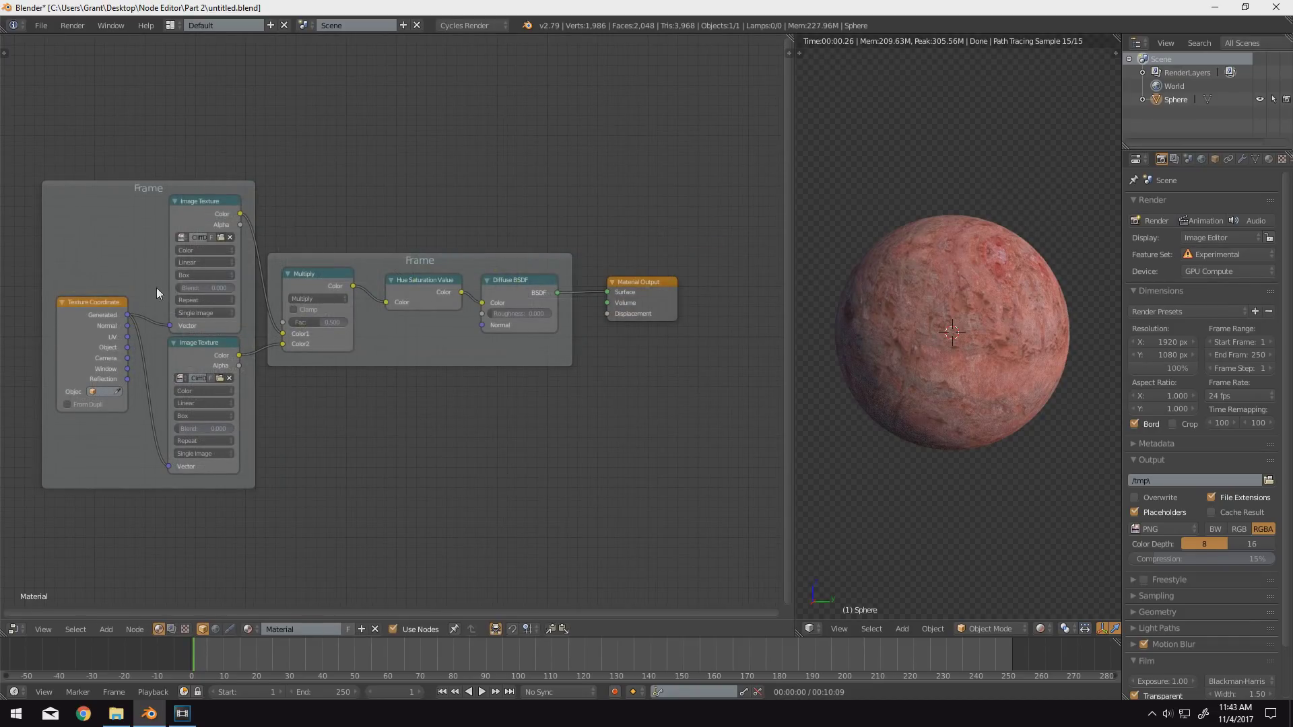
- Label the frame around the Texture Coordinate and Image Texture nodes "INPUT"
{"action": "left_click", "coordinate": [151, 282]}
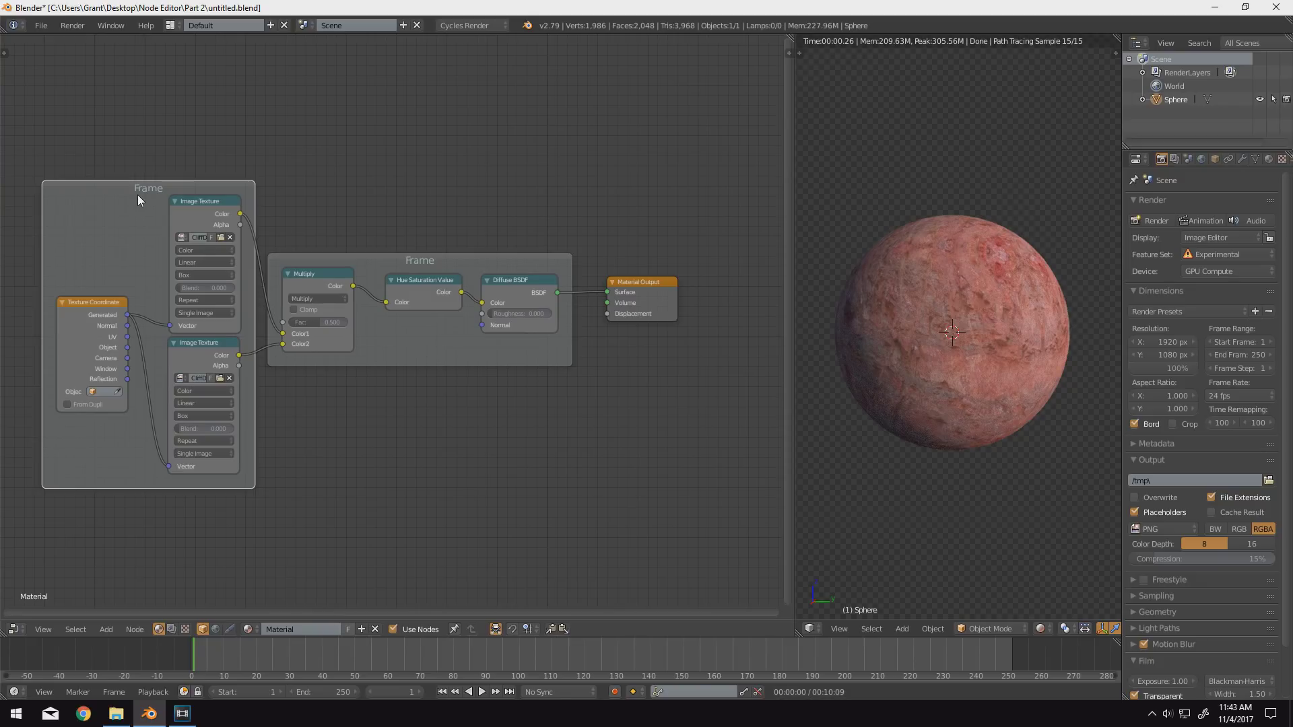
{"action": "key", "text": "n"}
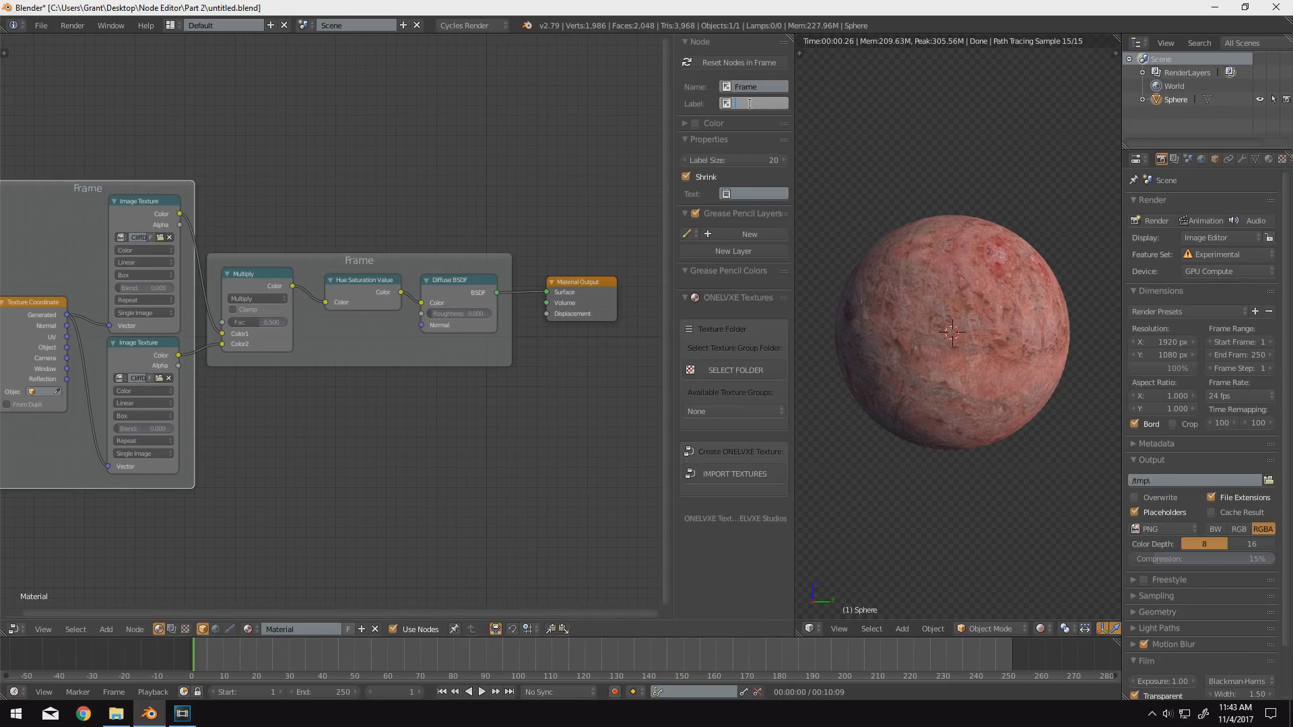
{"action": "type", "text": "INPUT"}
{"action": "key", "text": "Return"}
- Label the frame around the Multiply, Hue Saturation Value and Diffuse BSDF nodes "OPERATOR"
{"action": "middle_click_drag", "start_coordinate": [189, 303], "coordinate": [252, 303]}
{"action": "scroll", "coordinate": [407, 288], "scroll_direction": "up", "scroll_amount": 4}
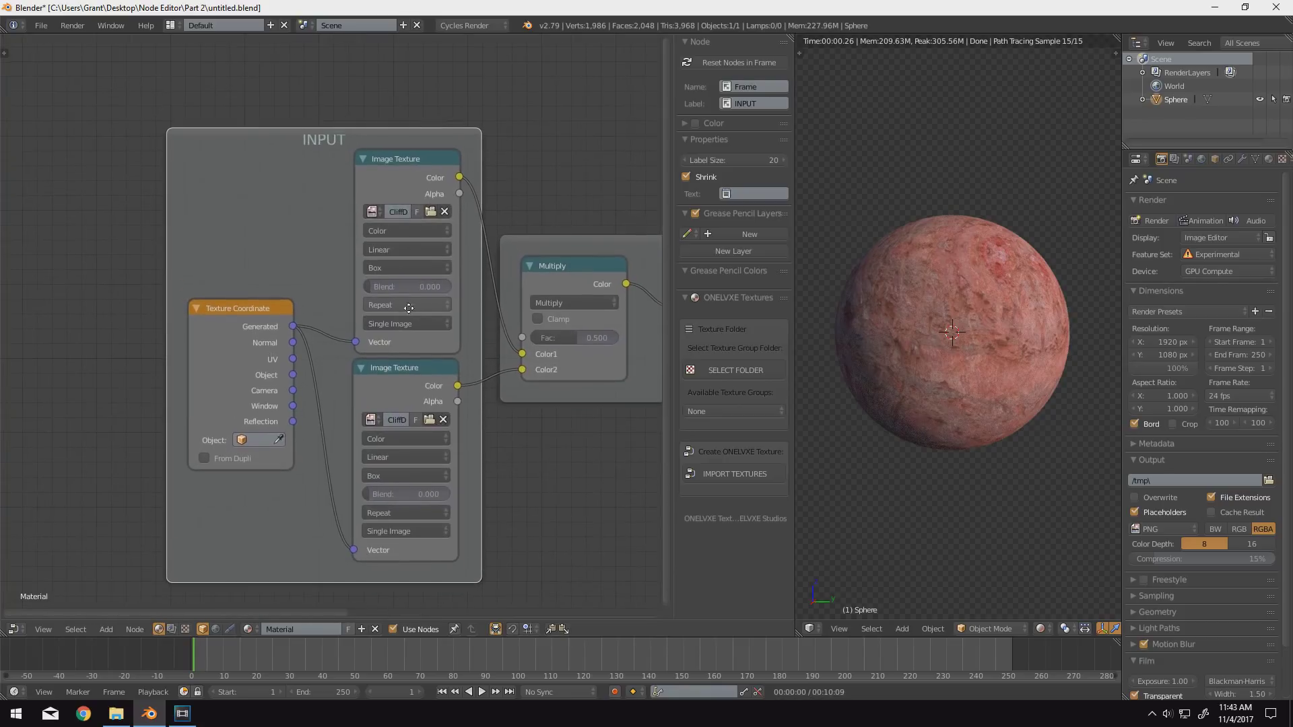
{"action": "scroll", "coordinate": [397, 235], "scroll_direction": "right", "scroll_amount": 10, "text": "ctrl"}
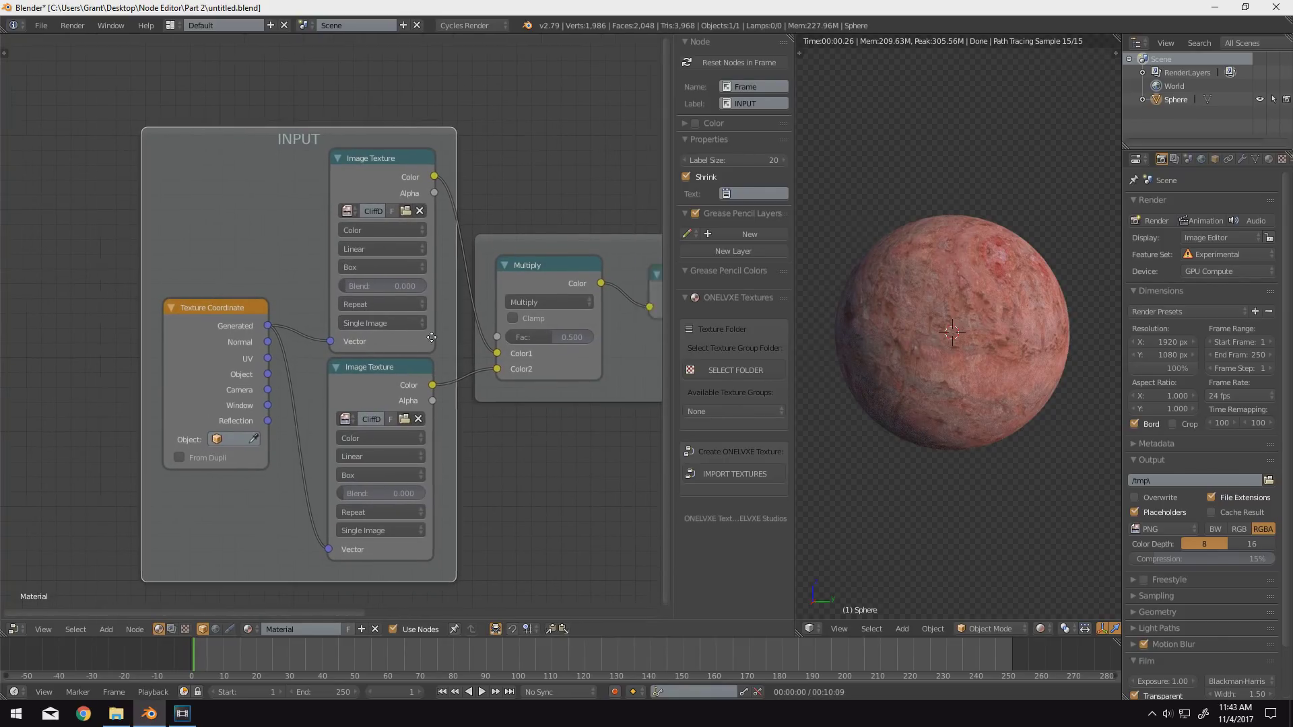
{"action": "left_click", "coordinate": [430, 249]}
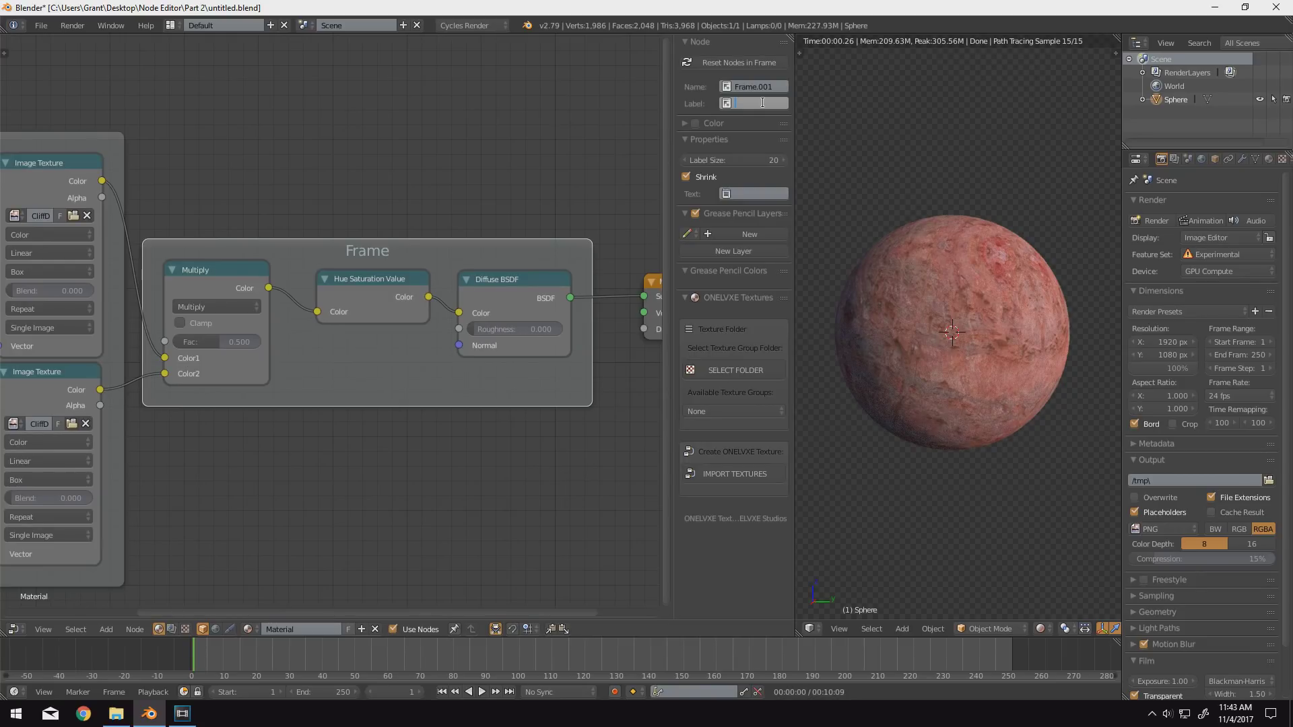
{"action": "type", "text": "OPERATOR"}
{"action": "key", "text": "Return"}
- Enable a custom color for the OPERATOR frame and set it to a light teal
{"action": "scroll", "coordinate": [353, 277], "scroll_direction": "down", "scroll_amount": 2}
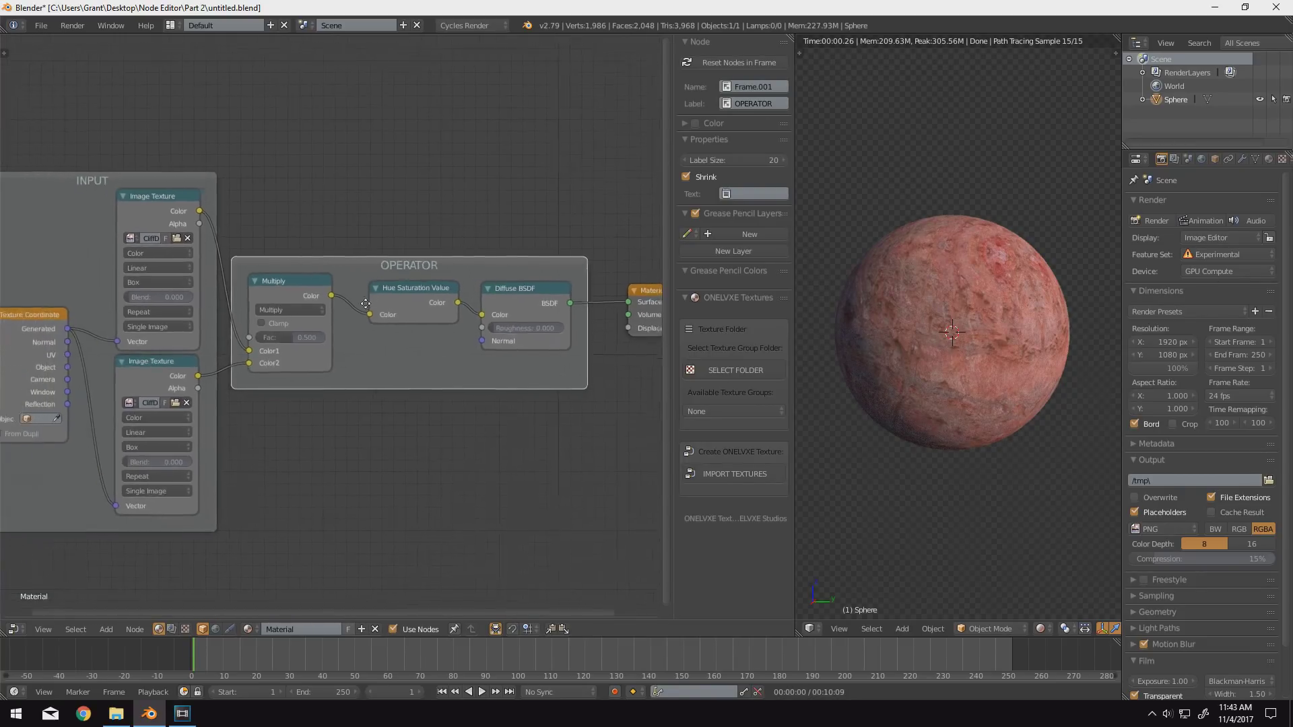
{"action": "middle_click_drag", "start_coordinate": [353, 277], "coordinate": [422, 294]}
{"action": "scroll", "coordinate": [432, 297], "scroll_direction": "down", "scroll_amount": 1}
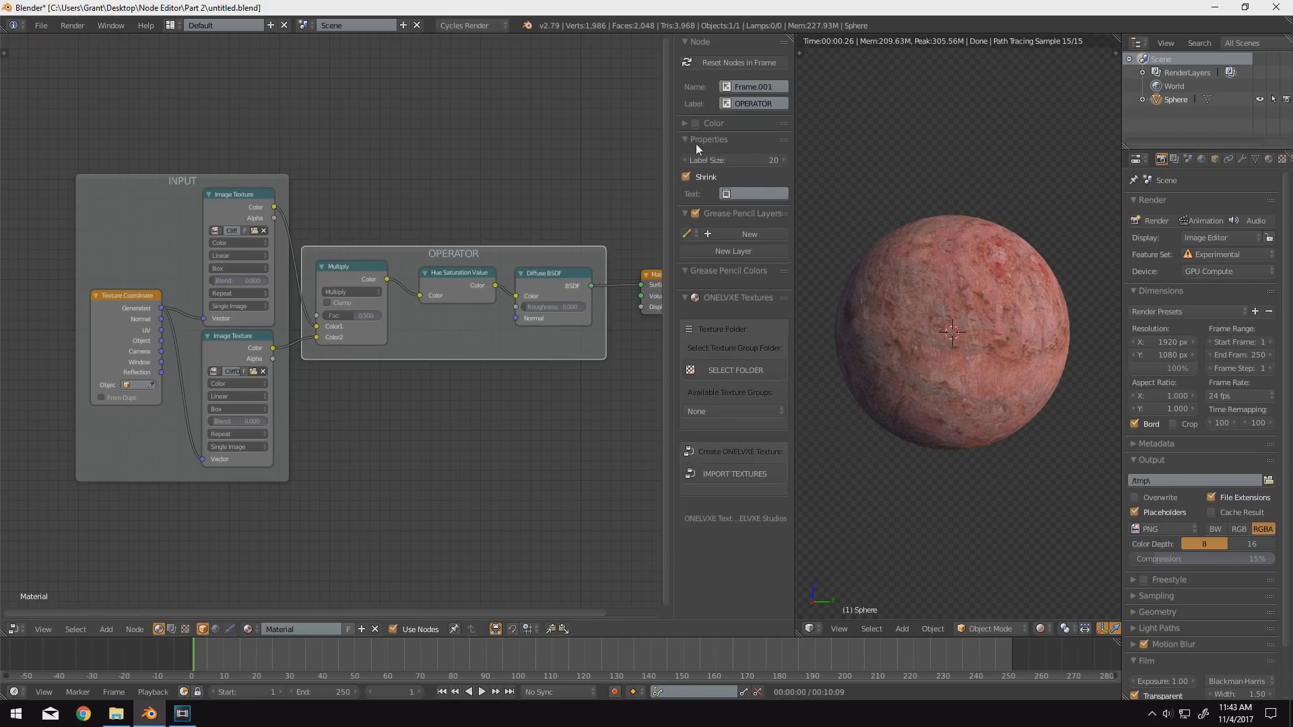
{"action": "left_click", "coordinate": [683, 124]}
{"action": "left_click", "coordinate": [693, 127]}
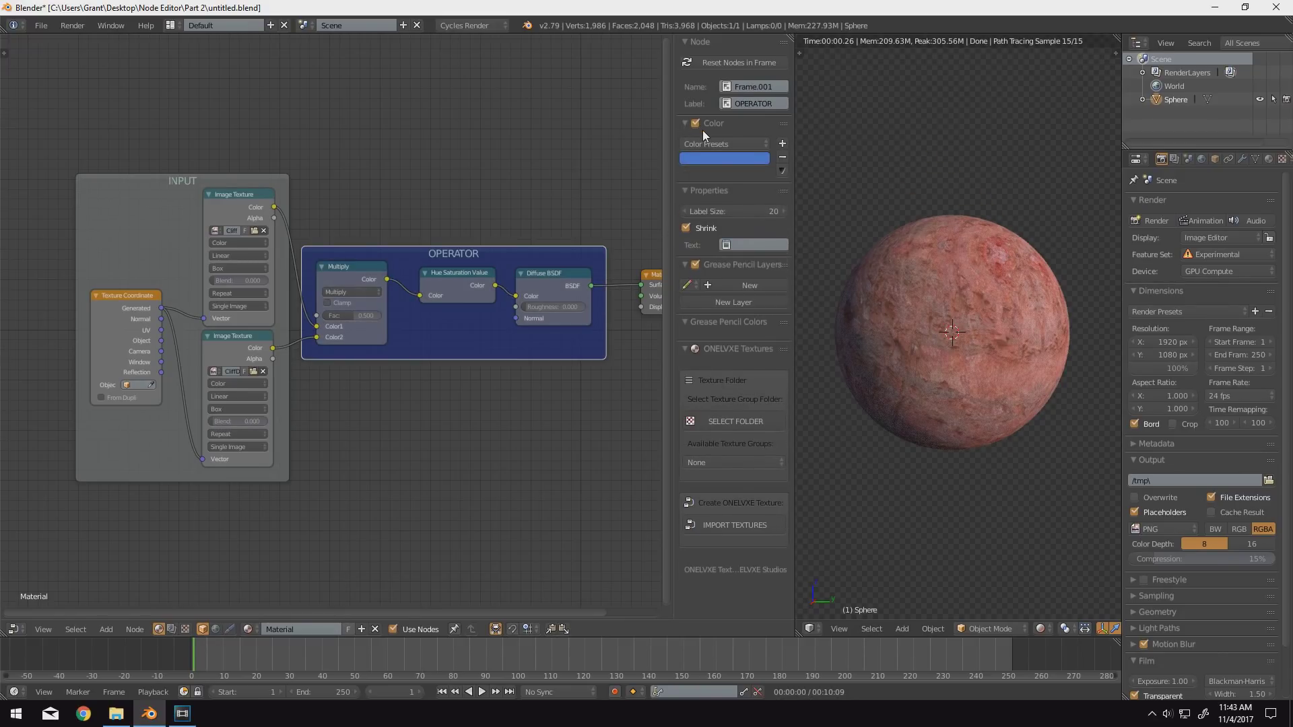
{"action": "left_click", "coordinate": [701, 159]}
{"action": "mouse_move", "coordinate": [729, 200]}
{"action": "left_mouse_down"}
{"action": "mouse_move", "coordinate": [715, 227]}
{"action": "mouse_move", "coordinate": [731, 244]}
{"action": "mouse_move", "coordinate": [736, 206]}
{"action": "left_mouse_up"}
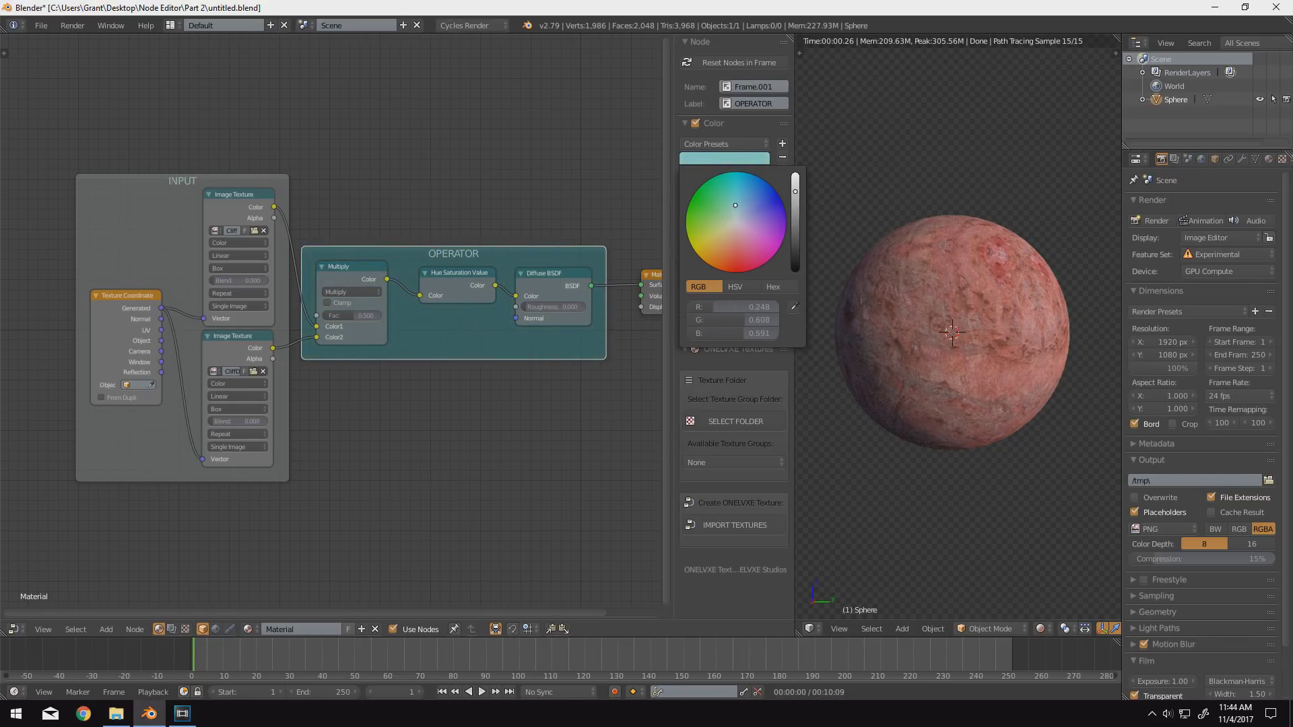
- Enable a custom color for the INPUT frame and set it to green
{"action": "left_click", "coordinate": [168, 232]}
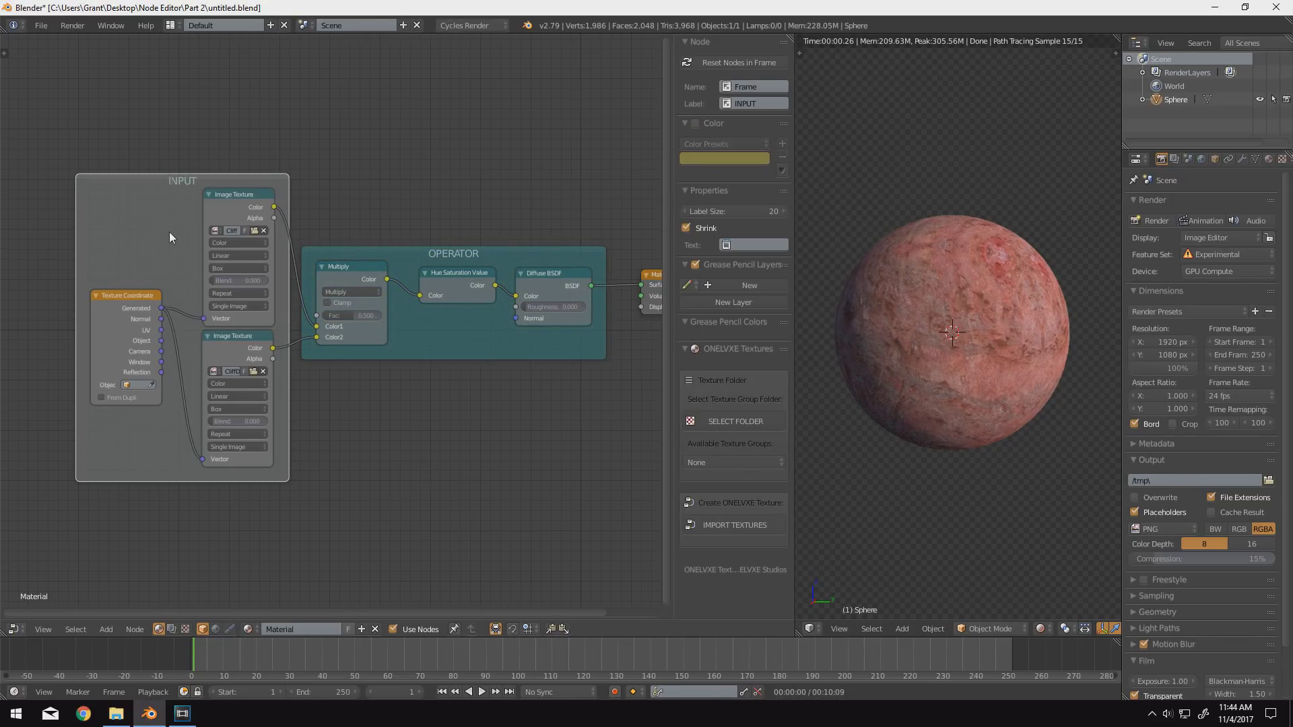
{"action": "left_click", "coordinate": [695, 123]}
{"action": "left_click", "coordinate": [707, 157]}
{"action": "left_click_drag", "start_coordinate": [730, 225], "coordinate": [708, 203]}
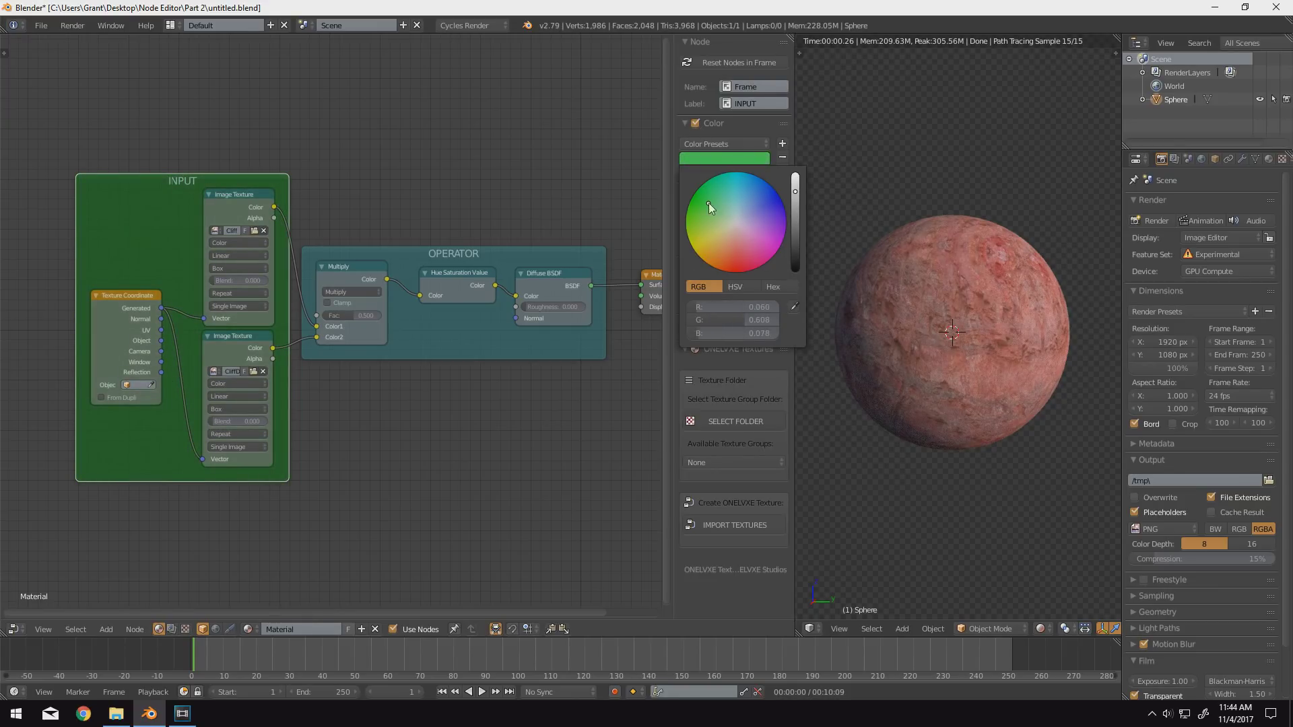
- Add a third frame above the OPERATOR frame and parent the INPUT and OPERATOR frames to it
{"action": "left_click", "coordinate": [416, 254]}
{"action": "key", "text": "shift+a"}
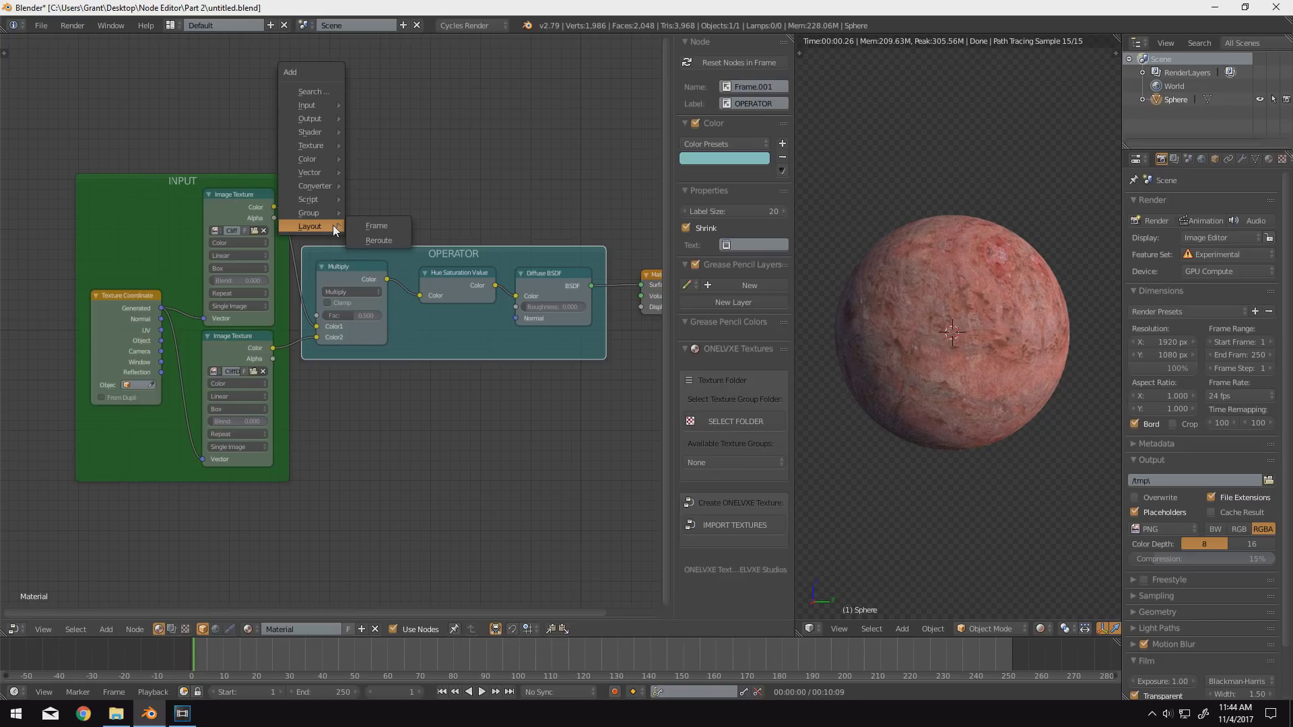
{"action": "left_click", "coordinate": [364, 227]}
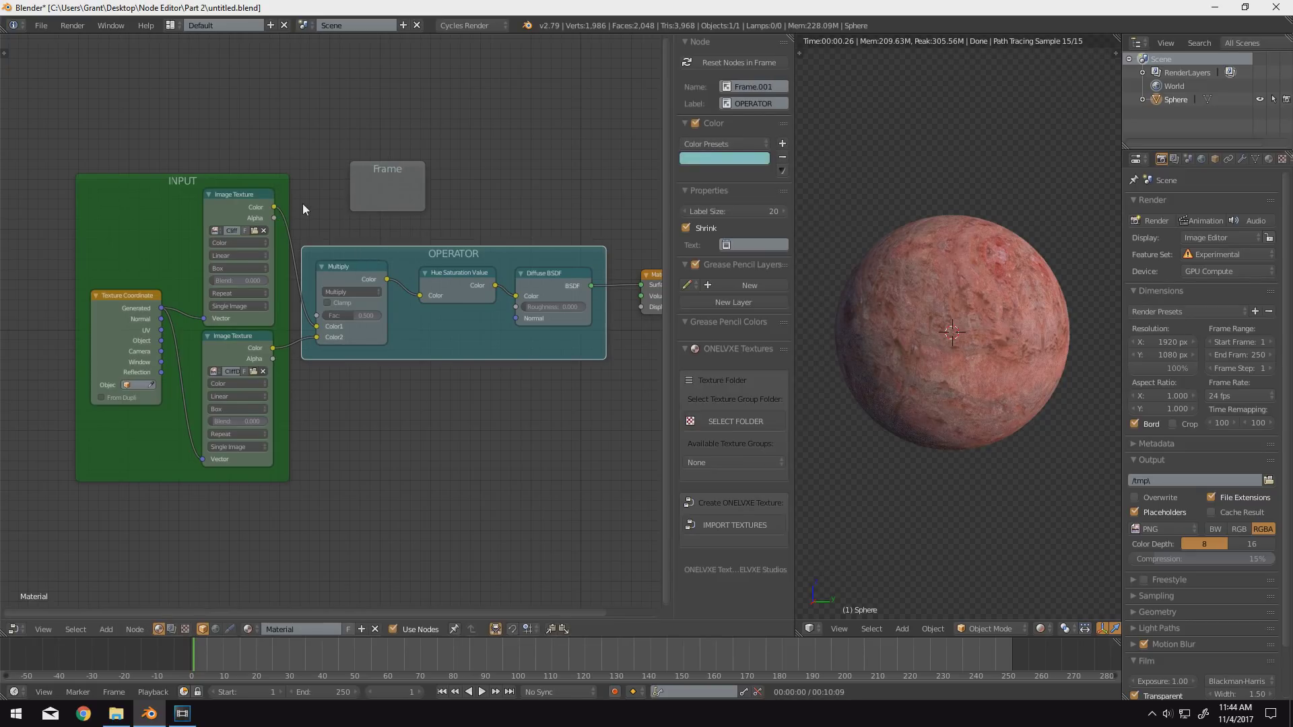
{"action": "left_click", "coordinate": [283, 189], "text": "shift"}
{"action": "left_click", "coordinate": [367, 192], "text": "shift"}
{"action": "key", "text": "ctrl+p"}
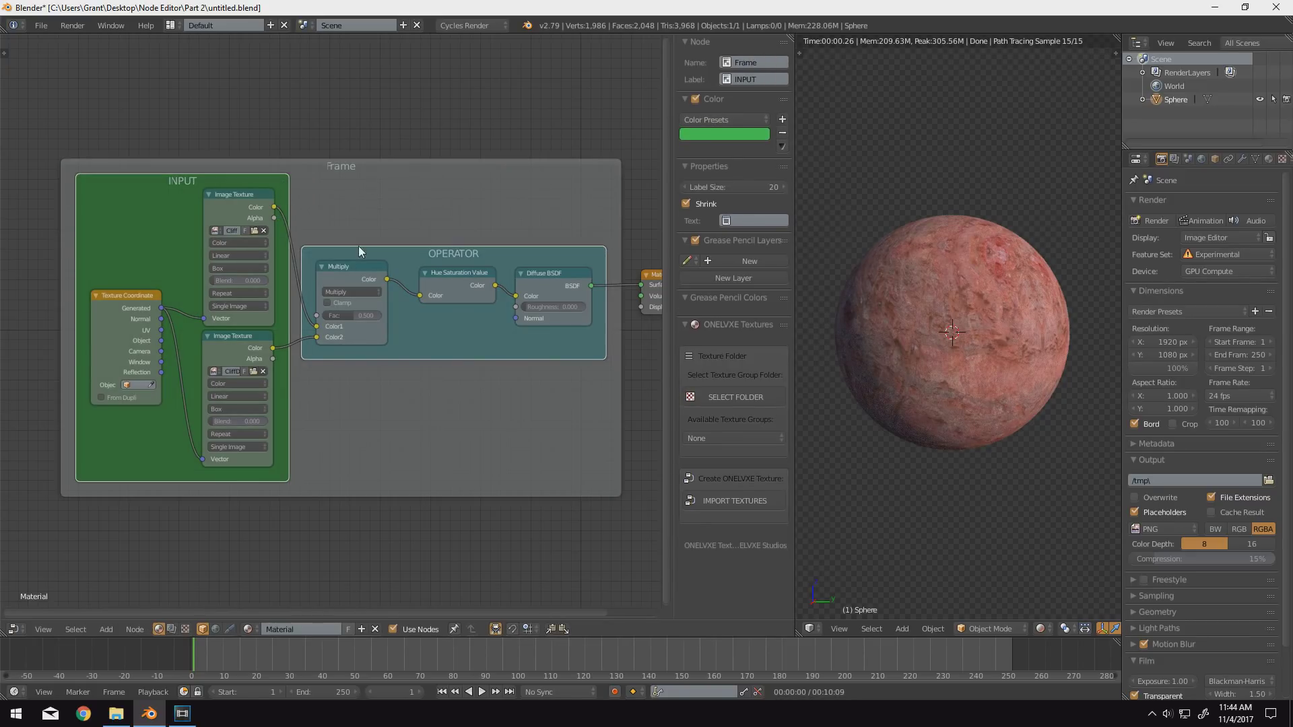
- Label the enclosing frame "everything" and enable a custom light grey color for it
{"action": "left_click", "coordinate": [394, 224]}
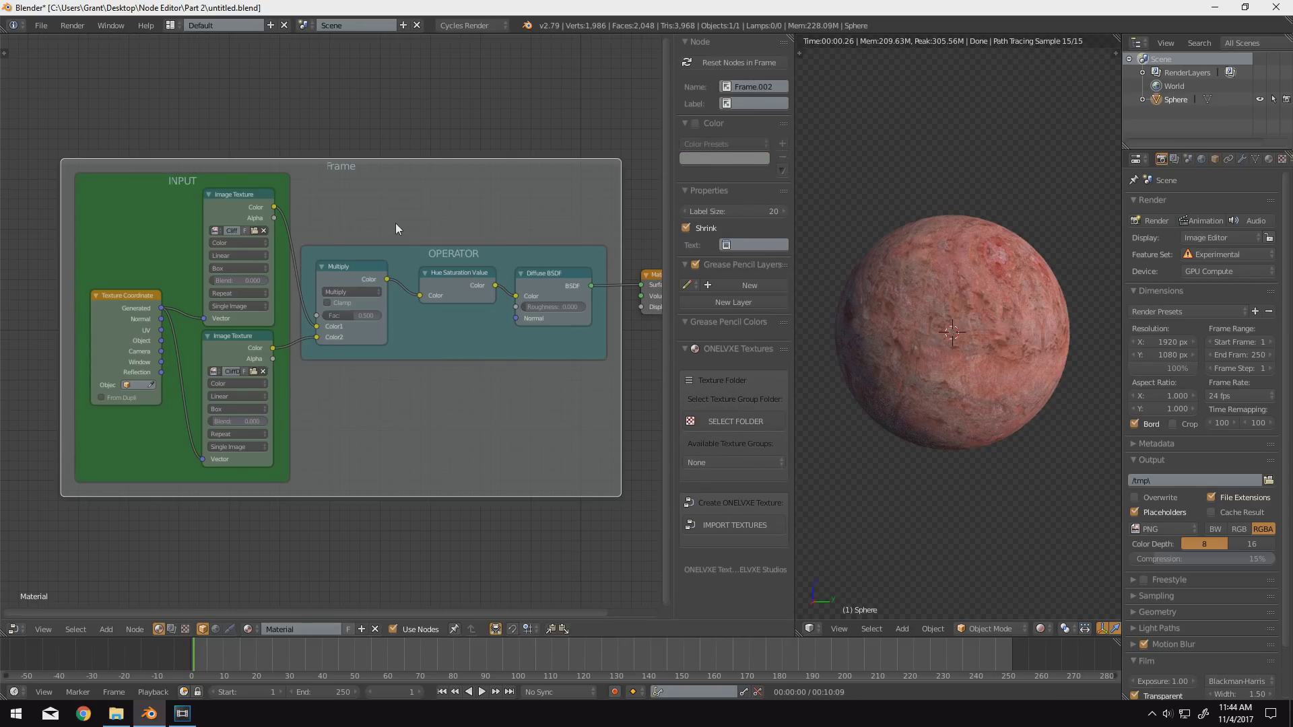
{"action": "type", "text": "everything"}
{"action": "key", "text": "Return"}
{"action": "left_click", "coordinate": [695, 123]}
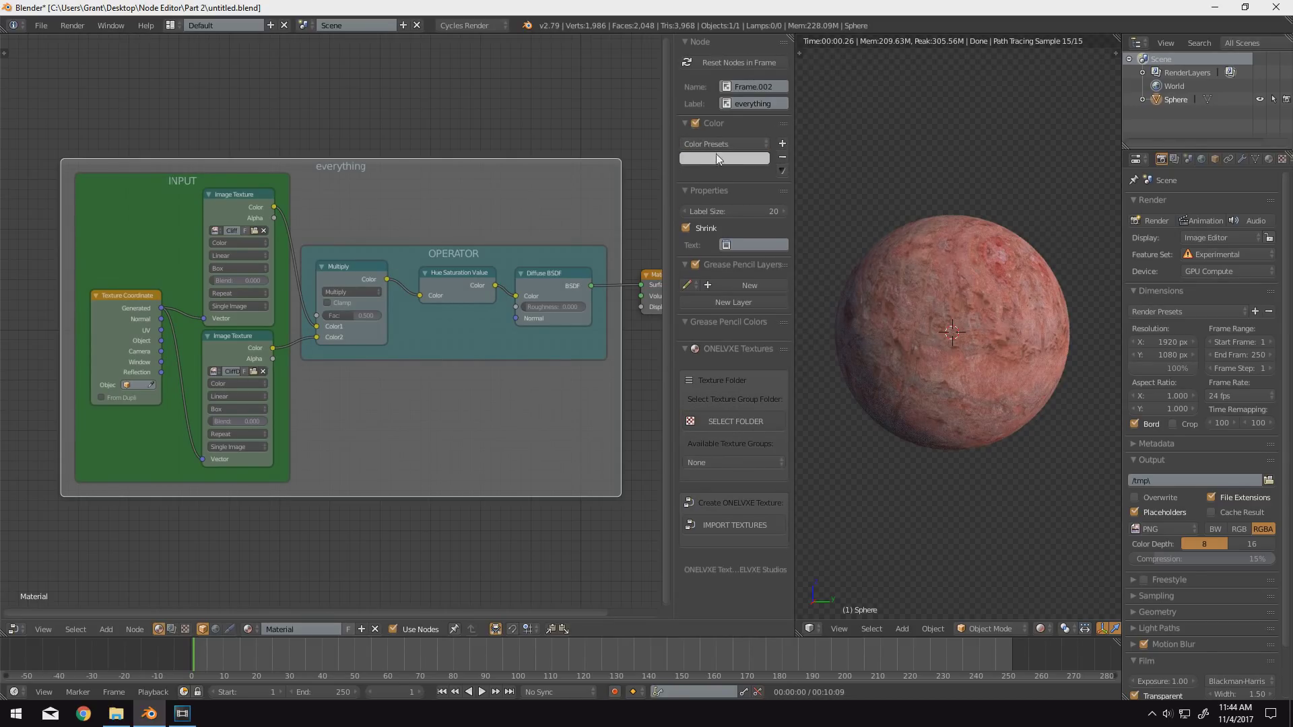
{"action": "left_click", "coordinate": [717, 156]}
{"action": "mouse_move", "coordinate": [795, 177]}
{"action": "left_mouse_down"}
{"action": "mouse_move", "coordinate": [796, 268]}
{"action": "mouse_move", "coordinate": [795, 192]}
{"action": "left_mouse_up"}
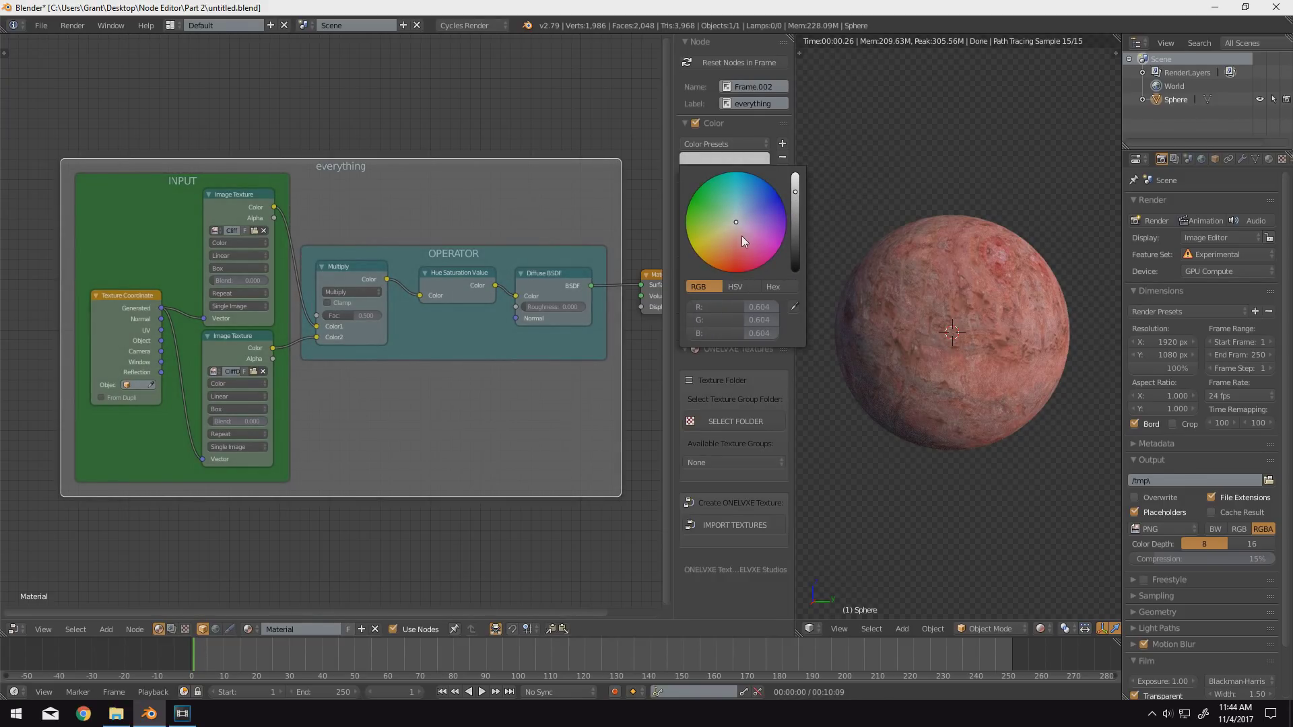
- Detach the OPERATOR frame from the "everything" frame and move it slightly toward the Material Output node
{"action": "scroll", "coordinate": [443, 443], "scroll_direction": "down", "scroll_amount": 2}
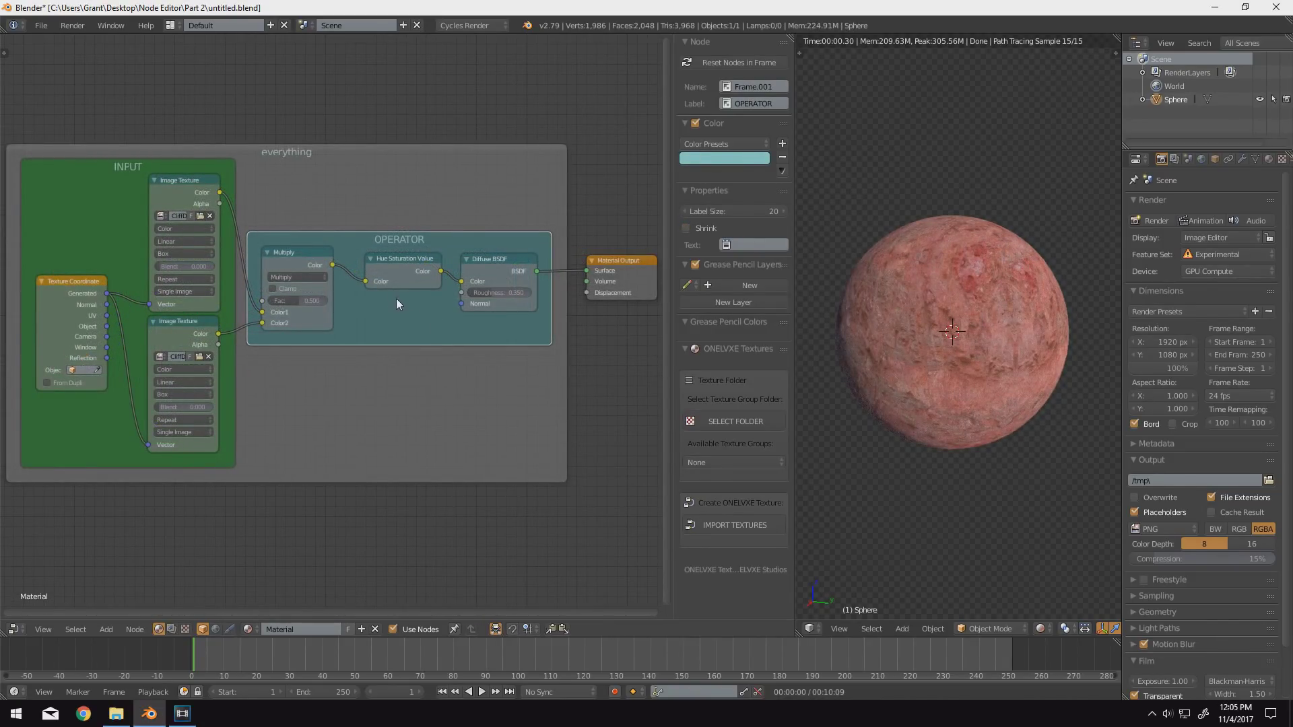
{"action": "key", "text": "g"}
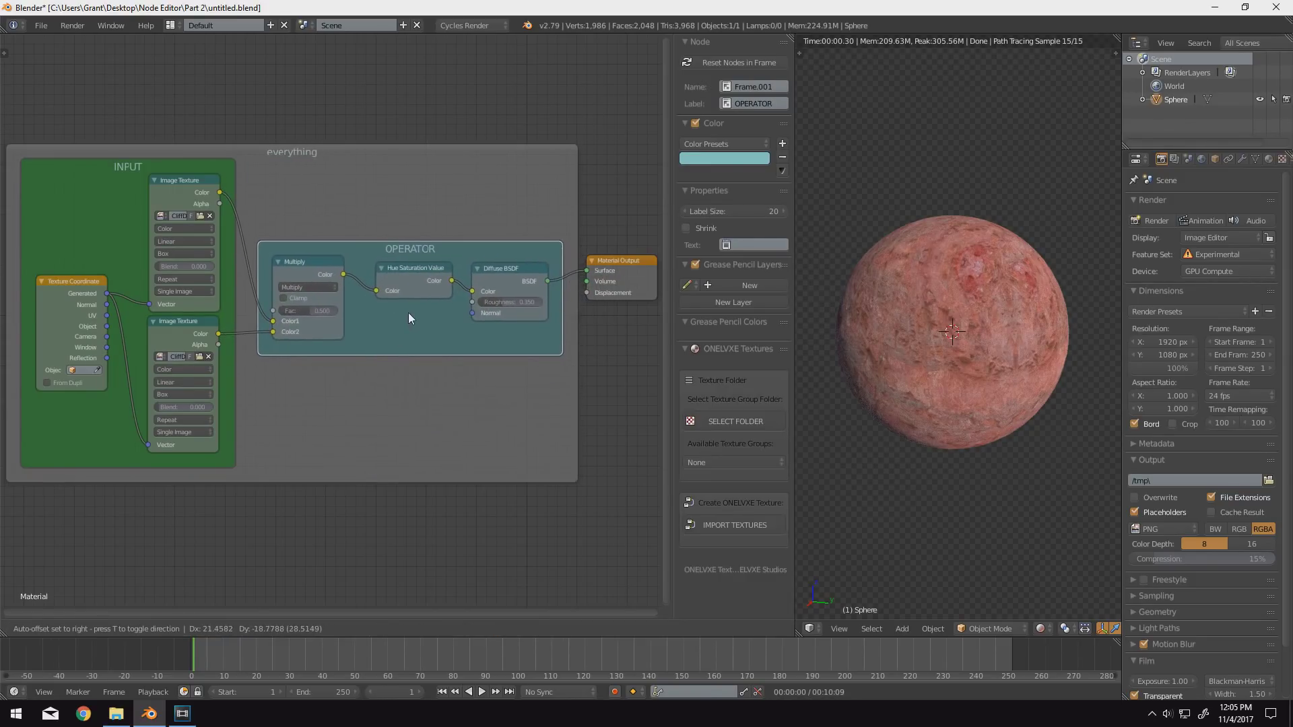
{"action": "left_click", "coordinate": [408, 313]}
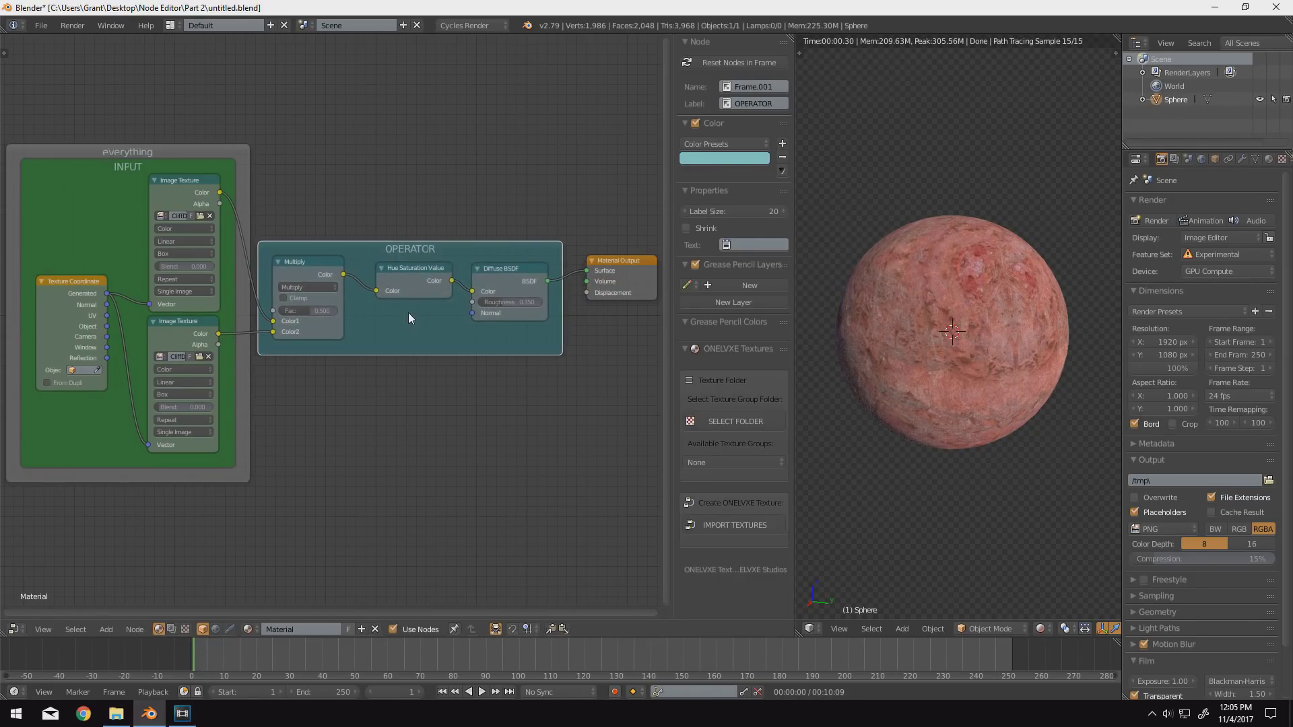
{"action": "mouse_move", "coordinate": [409, 314]}
{"action": "left_mouse_down"}
{"action": "mouse_move", "coordinate": [427, 281]}
{"action": "mouse_move", "coordinate": [433, 311]}
{"action": "mouse_move", "coordinate": [418, 316]}
{"action": "left_mouse_up"}
- Take the Diffuse BSDF node out of the OPERATOR frame, place it above the frame, and select the Hue Saturation Value node
{"action": "left_click", "coordinate": [498, 275]}
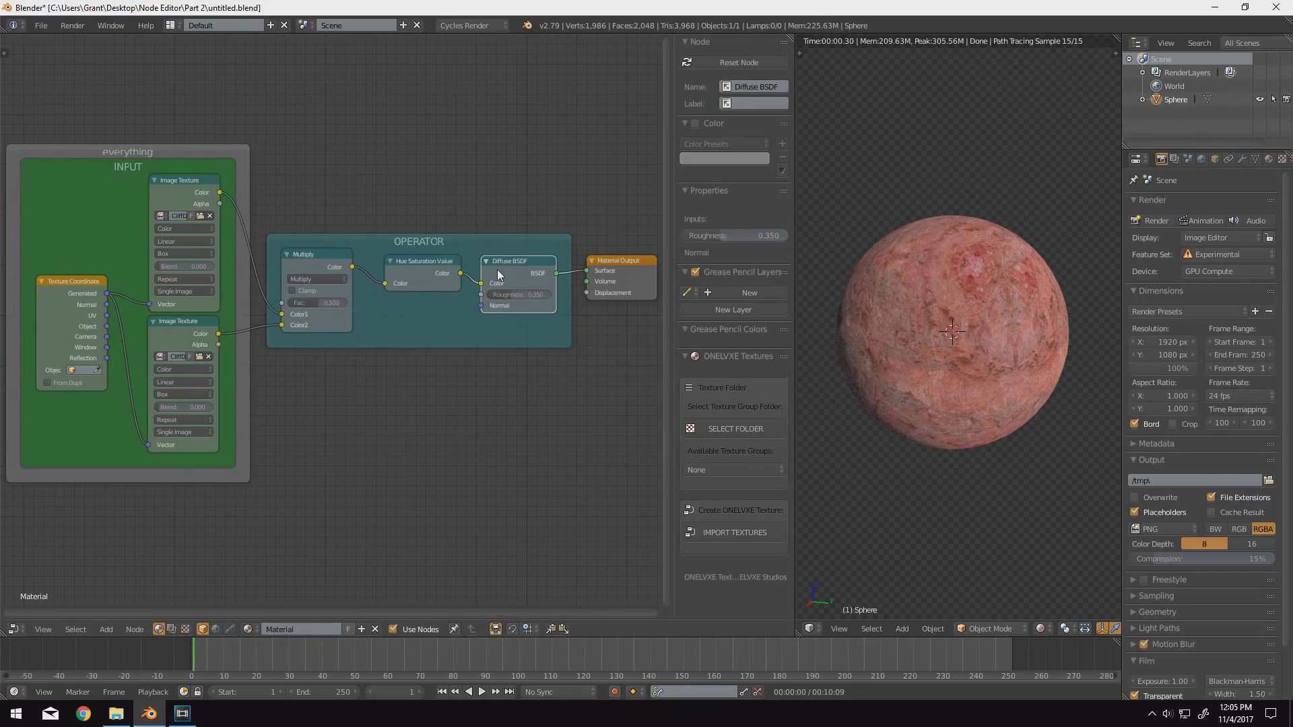
{"action": "left_click_drag", "start_coordinate": [498, 275], "coordinate": [505, 173]}
{"action": "left_click", "coordinate": [433, 276]}
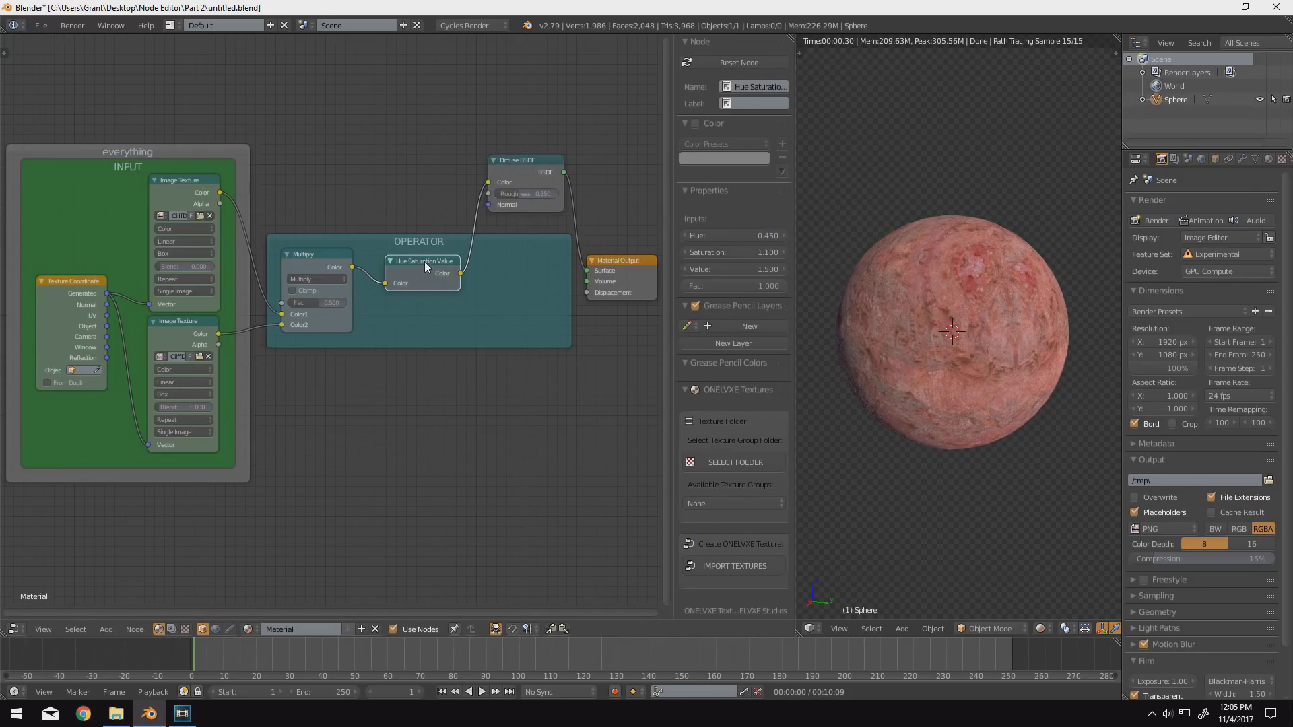
- Take the Hue Saturation Value node out of the OPERATOR frame, place it above the frame, and delete that frame
{"action": "left_click_drag", "start_coordinate": [430, 270], "coordinate": [434, 180]}
{"action": "left_click", "coordinate": [454, 281]}
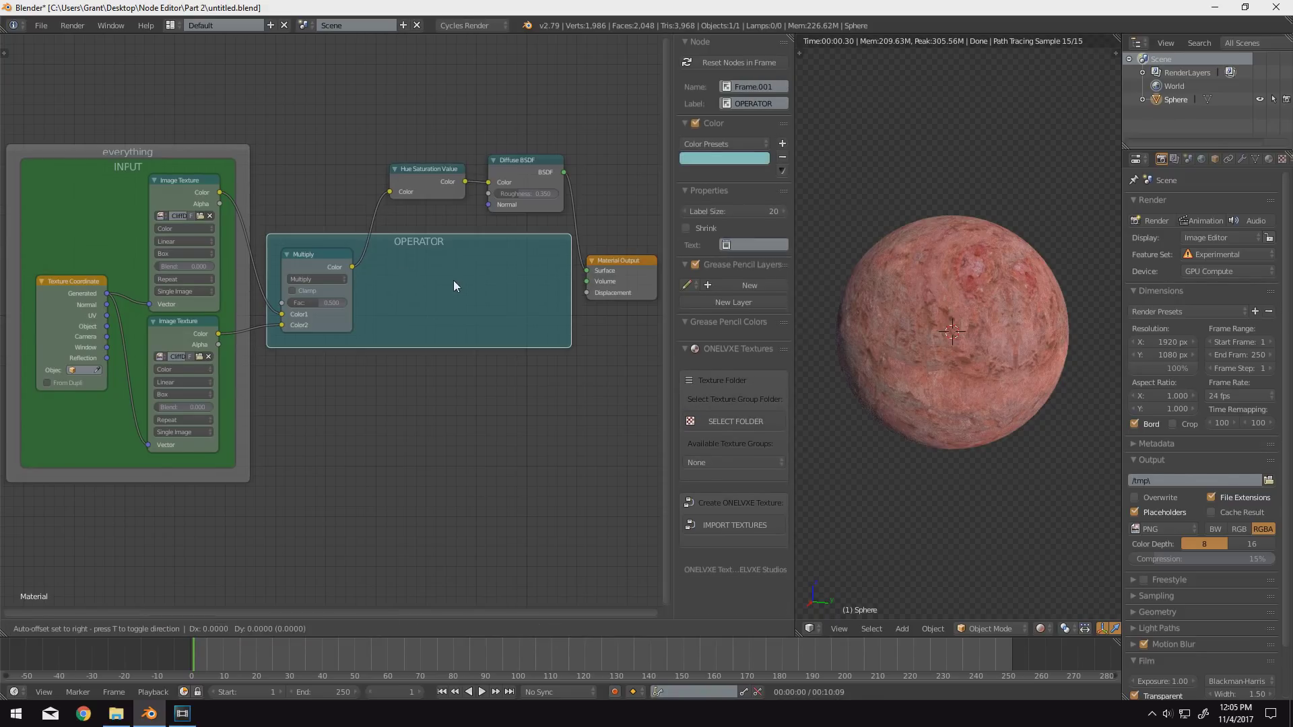
{"action": "left_click_drag", "start_coordinate": [454, 280], "coordinate": [461, 276]}
{"action": "left_click", "coordinate": [351, 248]}
{"action": "left_click", "coordinate": [450, 269]}
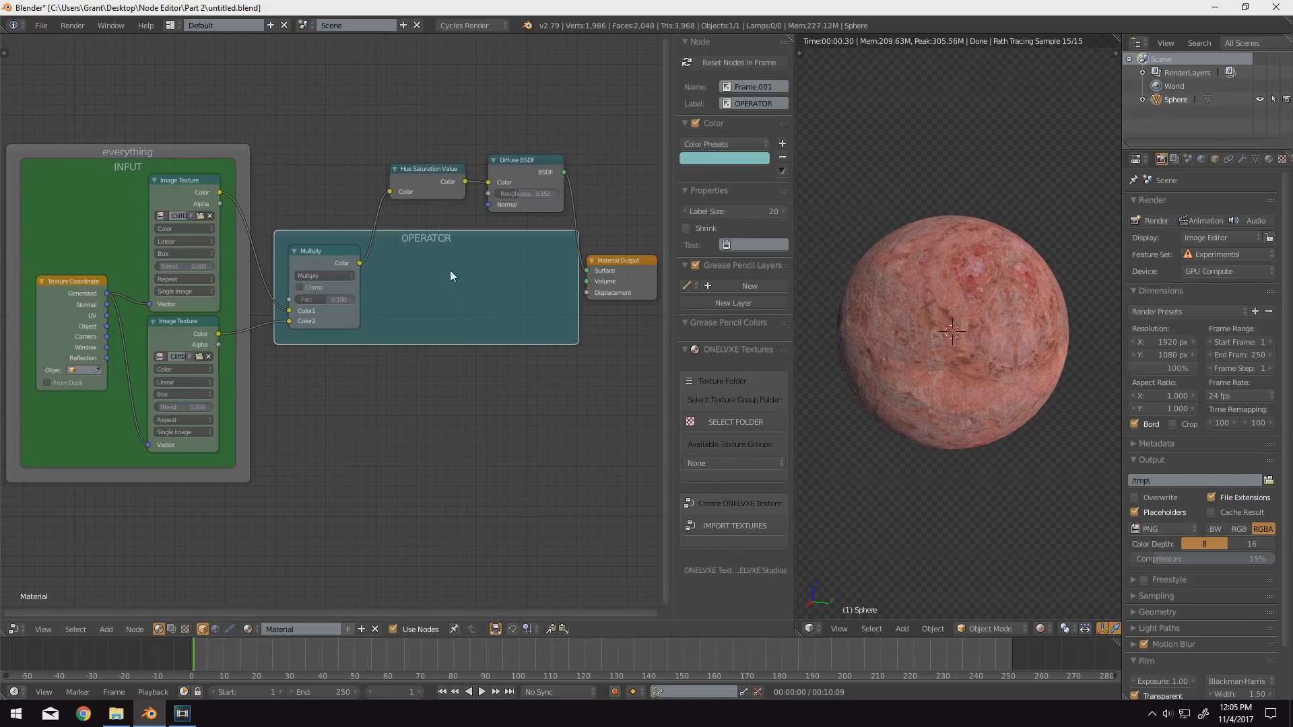
{"action": "key", "text": "x"}
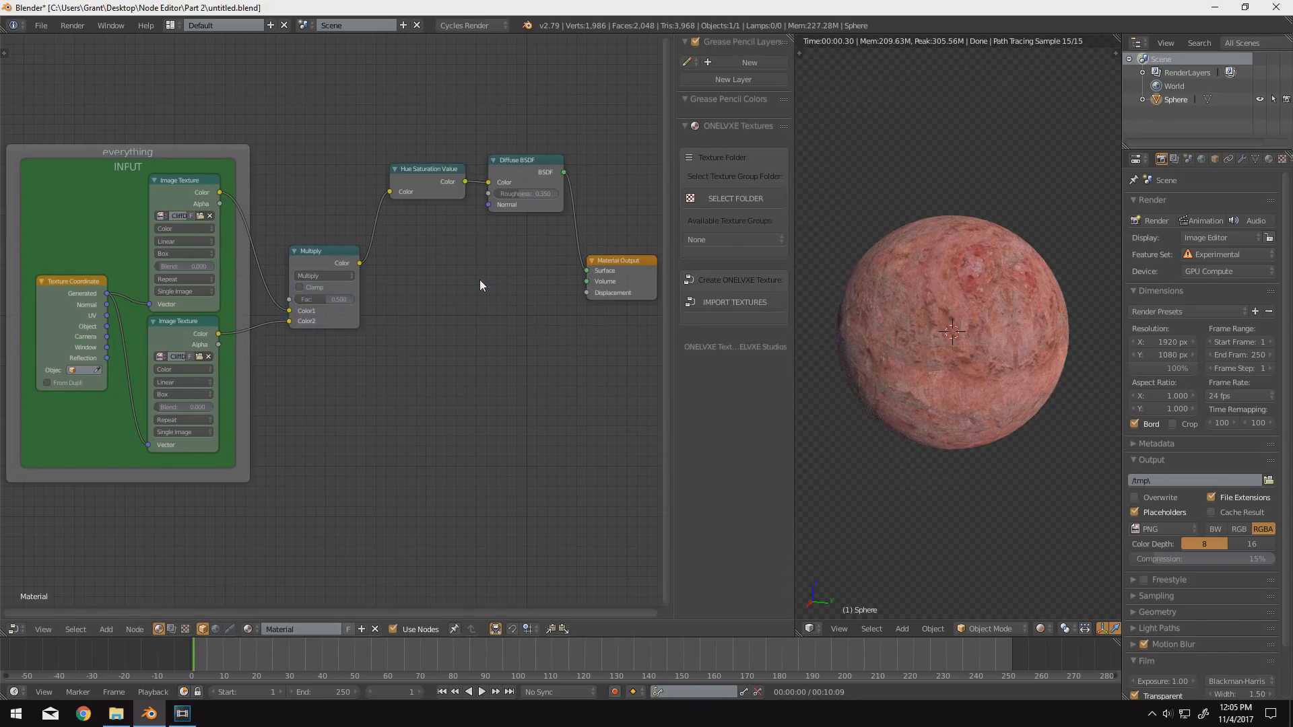
- Delete the "everything" frame and the INPUT frame while keeping the nodes inside them
{"action": "left_click", "coordinate": [235, 155]}
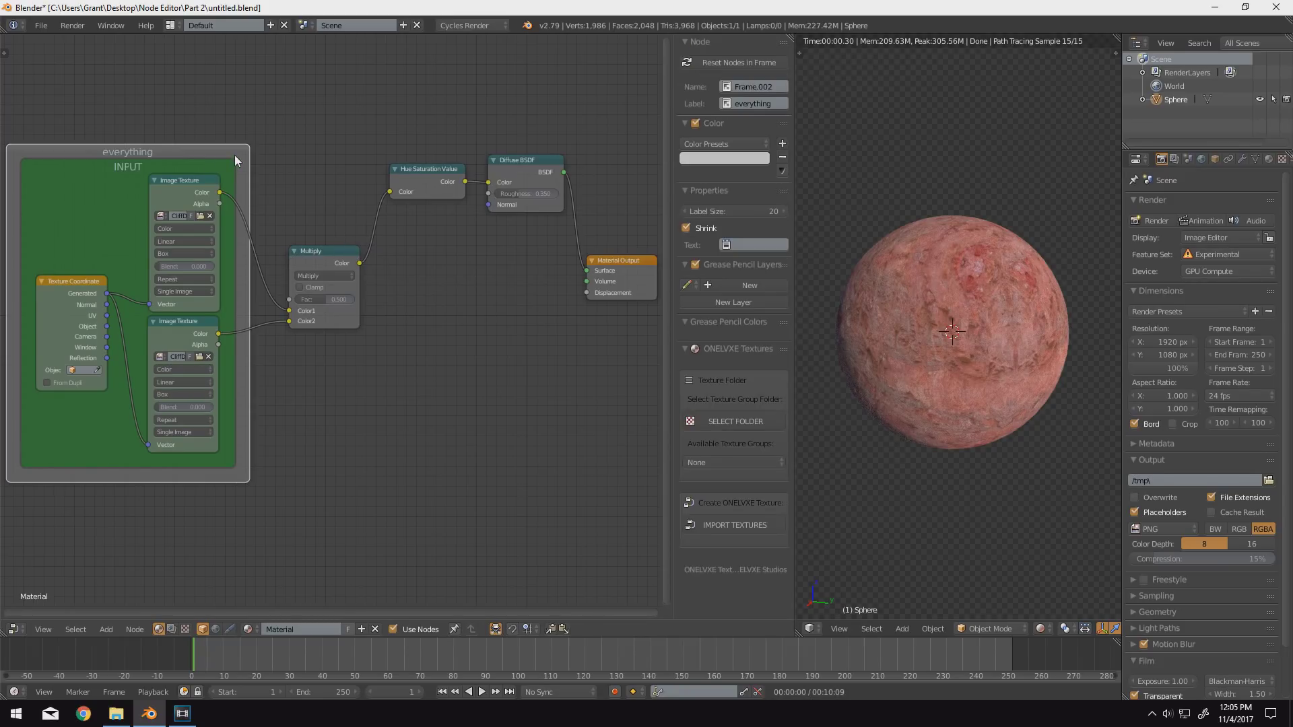
{"action": "key", "text": "x"}
{"action": "left_click", "coordinate": [225, 169]}
{"action": "key", "text": "x"}
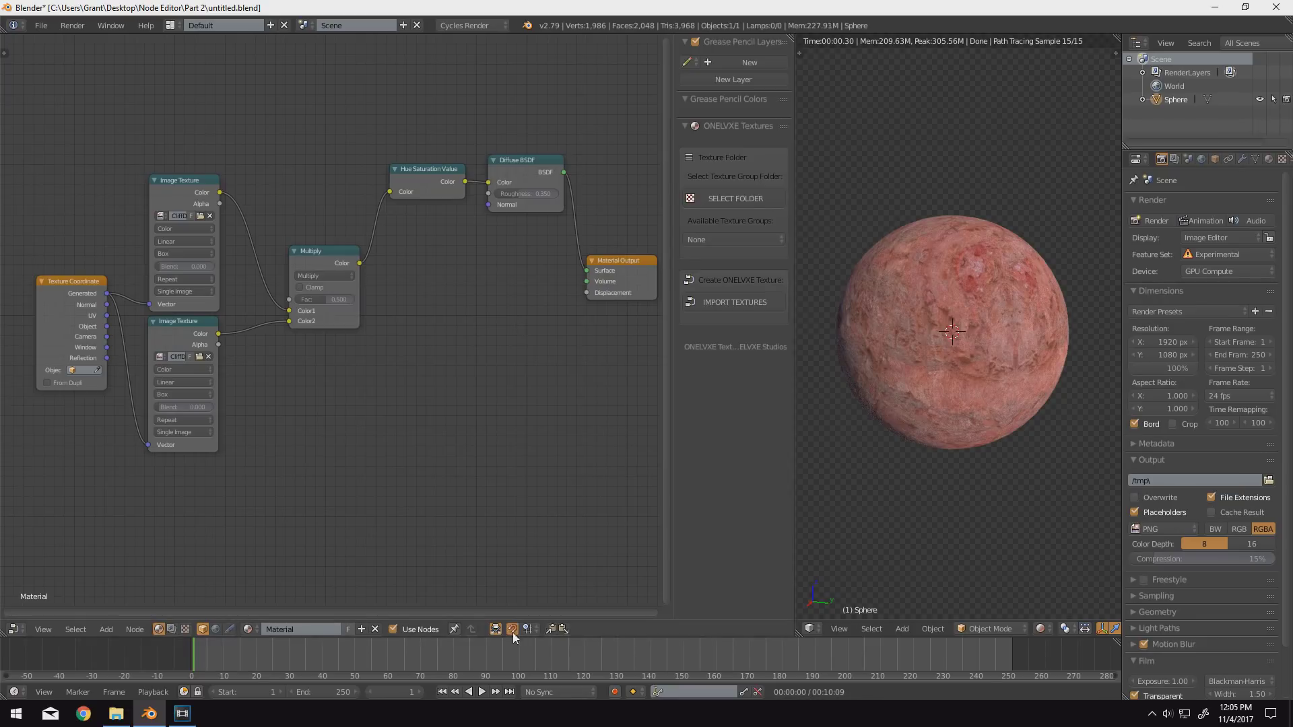
- With node snapping enabled, rearrange the remaining nodes into a compact, aligned chain from Texture Coordinate to Material Output
{"action": "left_click_drag", "start_coordinate": [339, 255], "coordinate": [305, 275]}
{"action": "left_click_drag", "start_coordinate": [437, 187], "coordinate": [393, 289]}
{"action": "left_click_drag", "start_coordinate": [521, 175], "coordinate": [472, 286]}
{"action": "left_click_drag", "start_coordinate": [179, 322], "coordinate": [175, 372]}
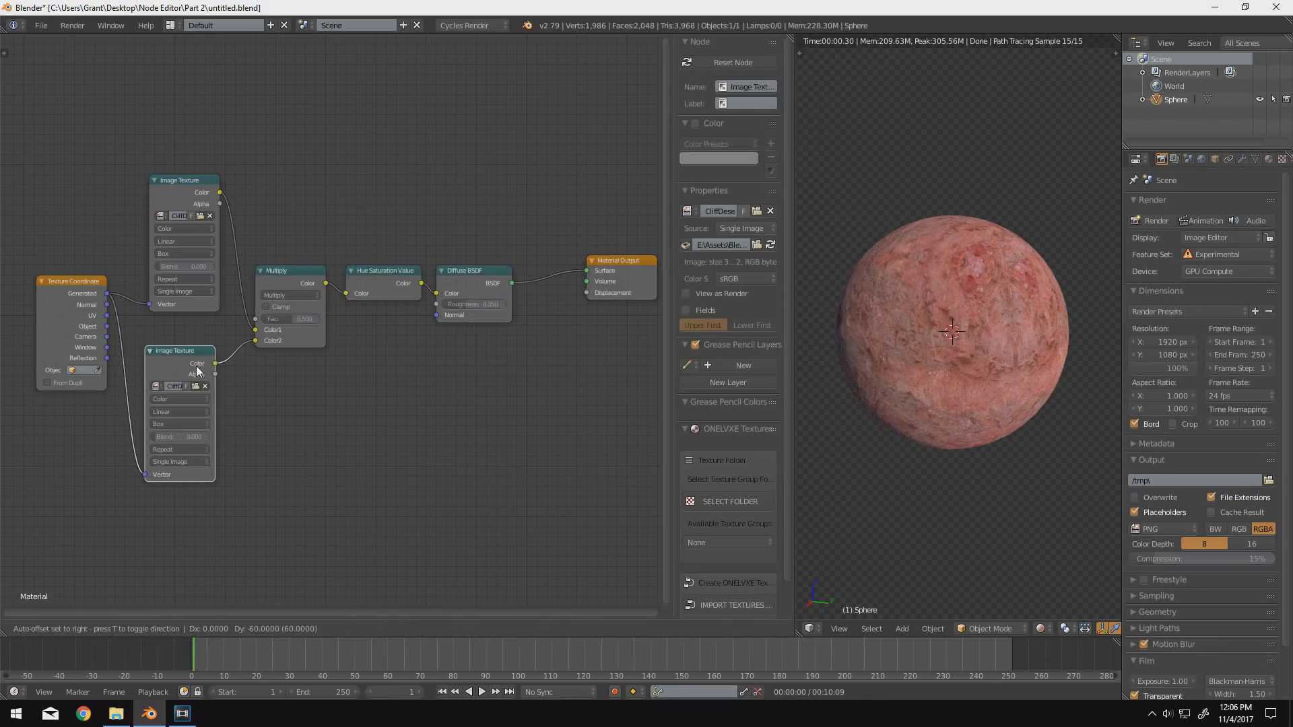
{"action": "left_click_drag", "start_coordinate": [179, 180], "coordinate": [174, 231]}
{"action": "left_click_drag", "start_coordinate": [71, 299], "coordinate": [79, 358]}
{"action": "left_click_drag", "start_coordinate": [623, 257], "coordinate": [560, 269]}
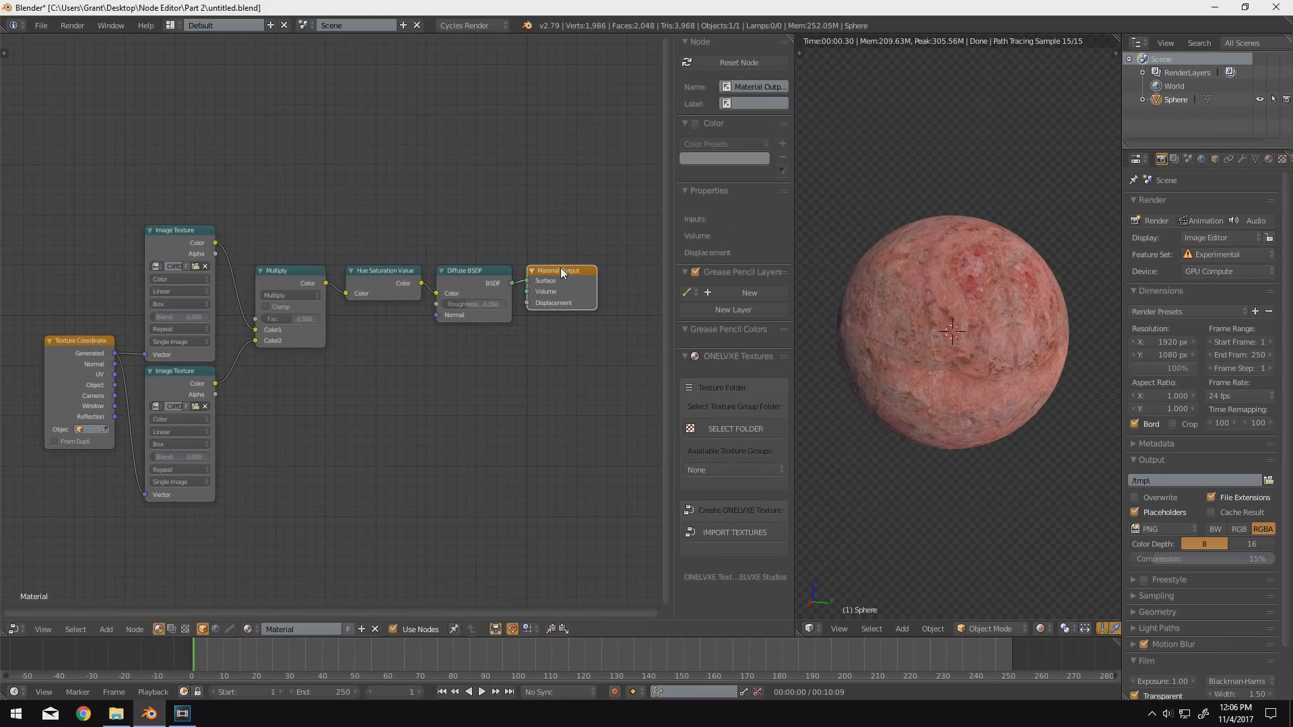
{"action": "left_click", "coordinate": [513, 630]}
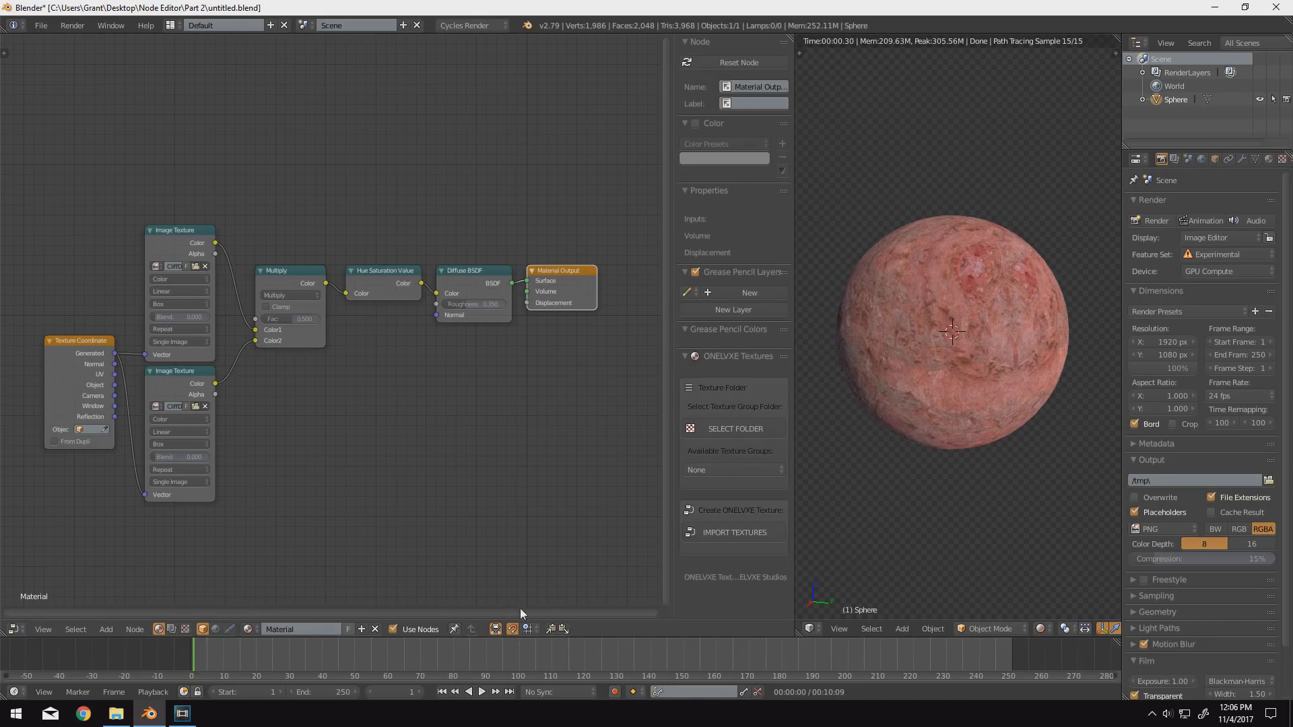
{"action": "mouse_move", "coordinate": [569, 302]}
{"action": "left_mouse_down"}
{"action": "mouse_move", "coordinate": [581, 292]}
{"action": "mouse_move", "coordinate": [576, 203]}
{"action": "mouse_move", "coordinate": [492, 205]}
{"action": "mouse_move", "coordinate": [525, 212]}
{"action": "mouse_move", "coordinate": [585, 293]}
{"action": "mouse_move", "coordinate": [568, 297]}
{"action": "left_mouse_up"}
{"action": "mouse_move", "coordinate": [568, 301]}
{"action": "left_mouse_down"}
{"action": "mouse_move", "coordinate": [559, 310]}
{"action": "mouse_move", "coordinate": [588, 289]}
{"action": "mouse_move", "coordinate": [592, 331]}
{"action": "mouse_move", "coordinate": [593, 281]}
{"action": "mouse_move", "coordinate": [566, 303]}
{"action": "left_mouse_up"}
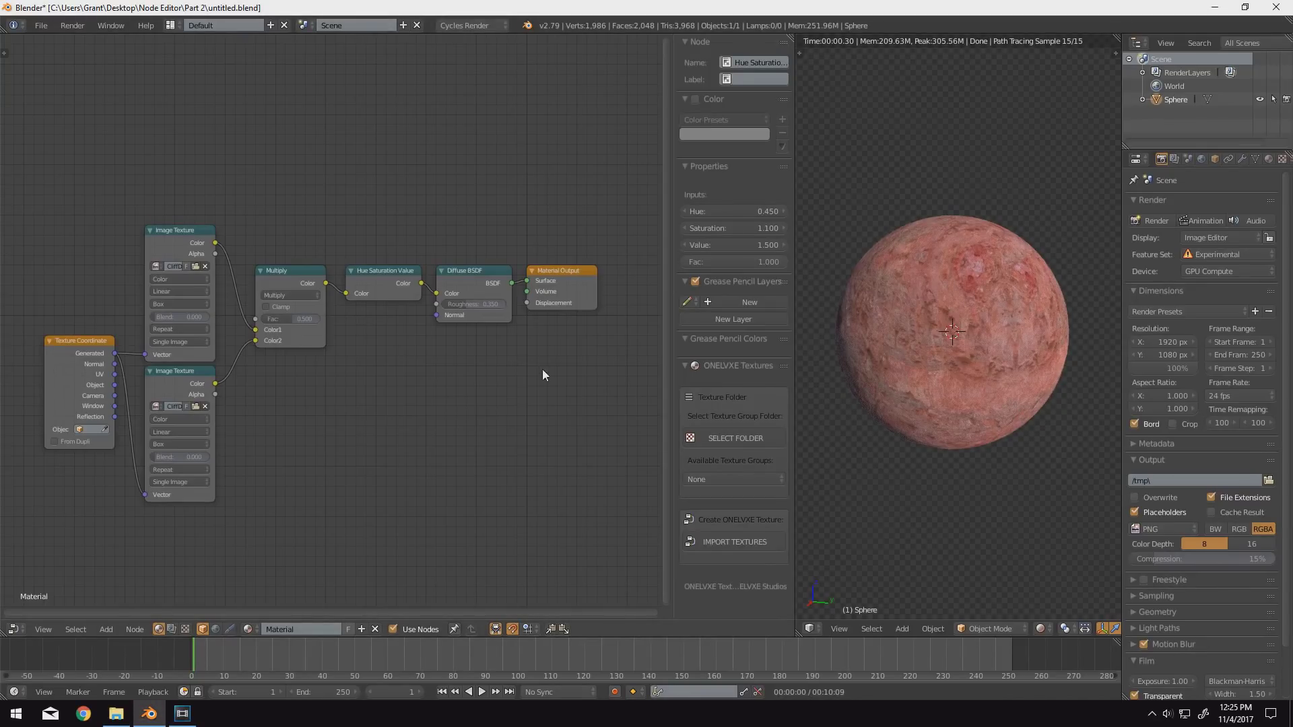
- Hide the node properties sidebar and add a Noise Texture node directly below the Hue Saturation Value node
{"action": "key", "text": "n"}
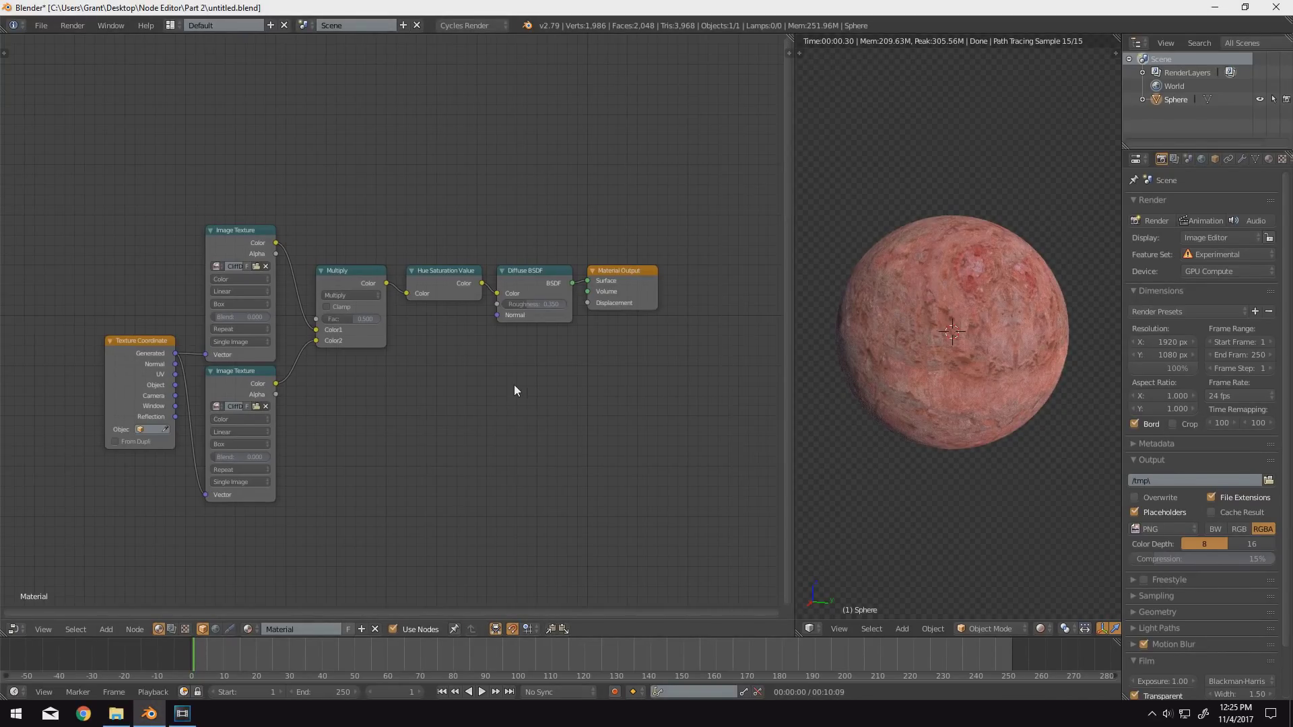
{"action": "scroll", "coordinate": [514, 385], "scroll_direction": "up", "scroll_amount": 1}
{"action": "scroll", "coordinate": [532, 367], "scroll_direction": "up", "scroll_amount": 2}
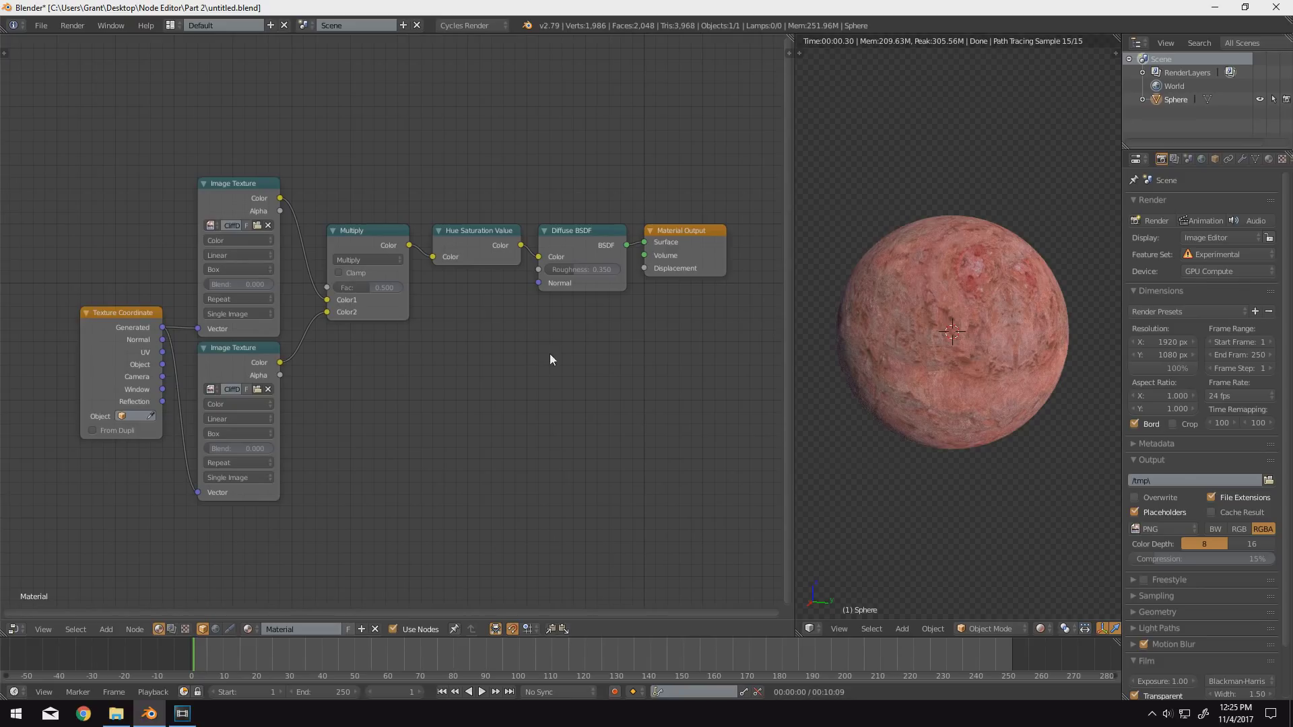
{"action": "key", "text": "shift+a"}
{"action": "mouse_move", "coordinate": [465, 345]}
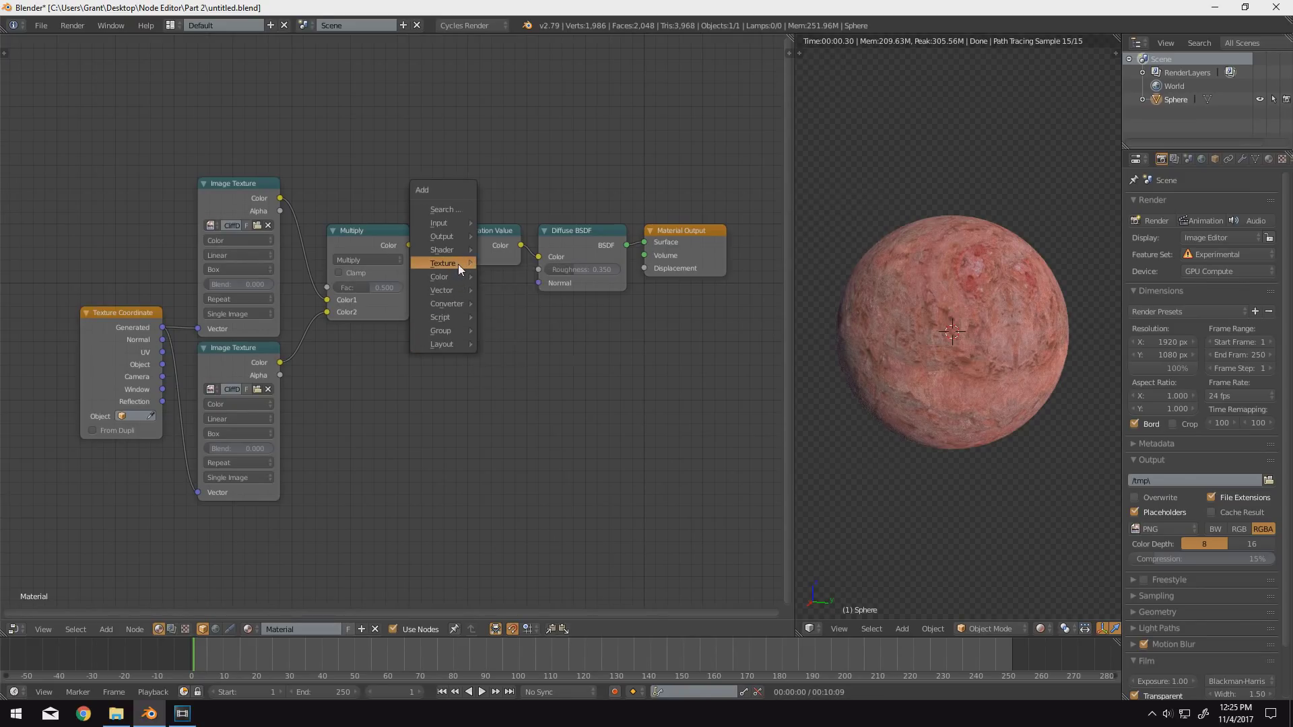
{"action": "mouse_move", "coordinate": [458, 264]}
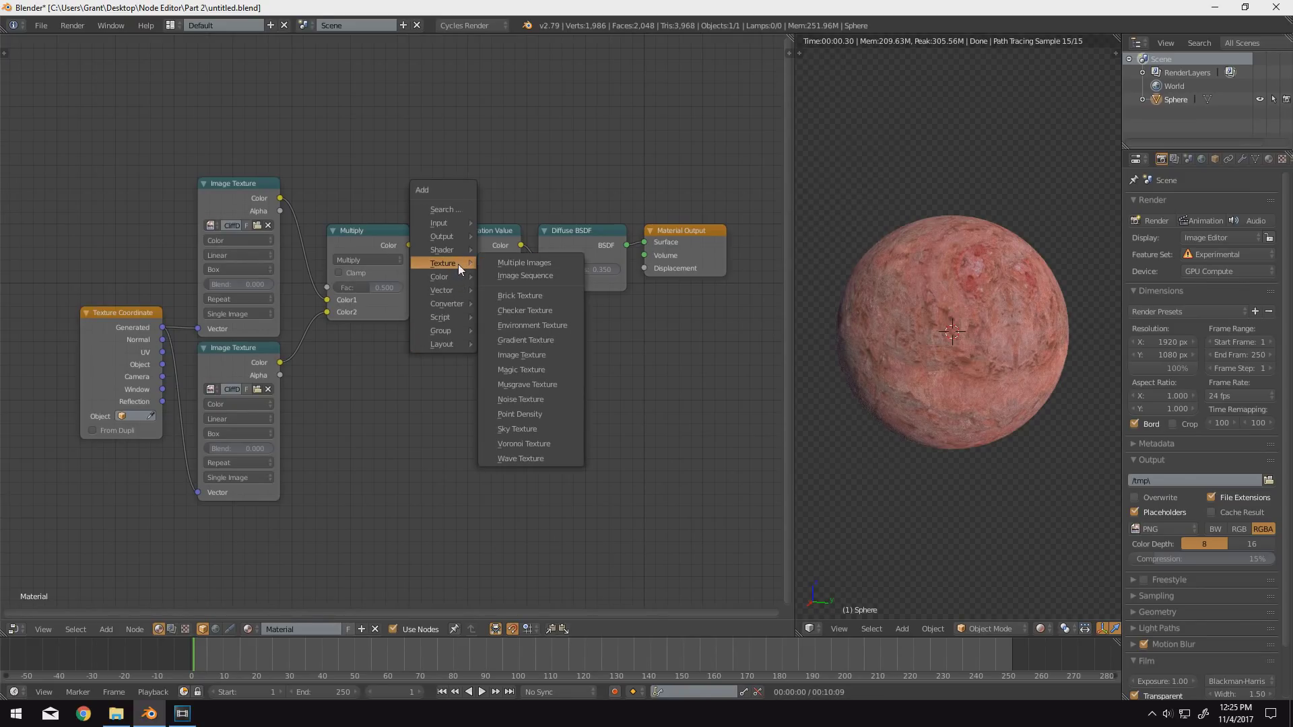
{"action": "left_click", "coordinate": [551, 400]}
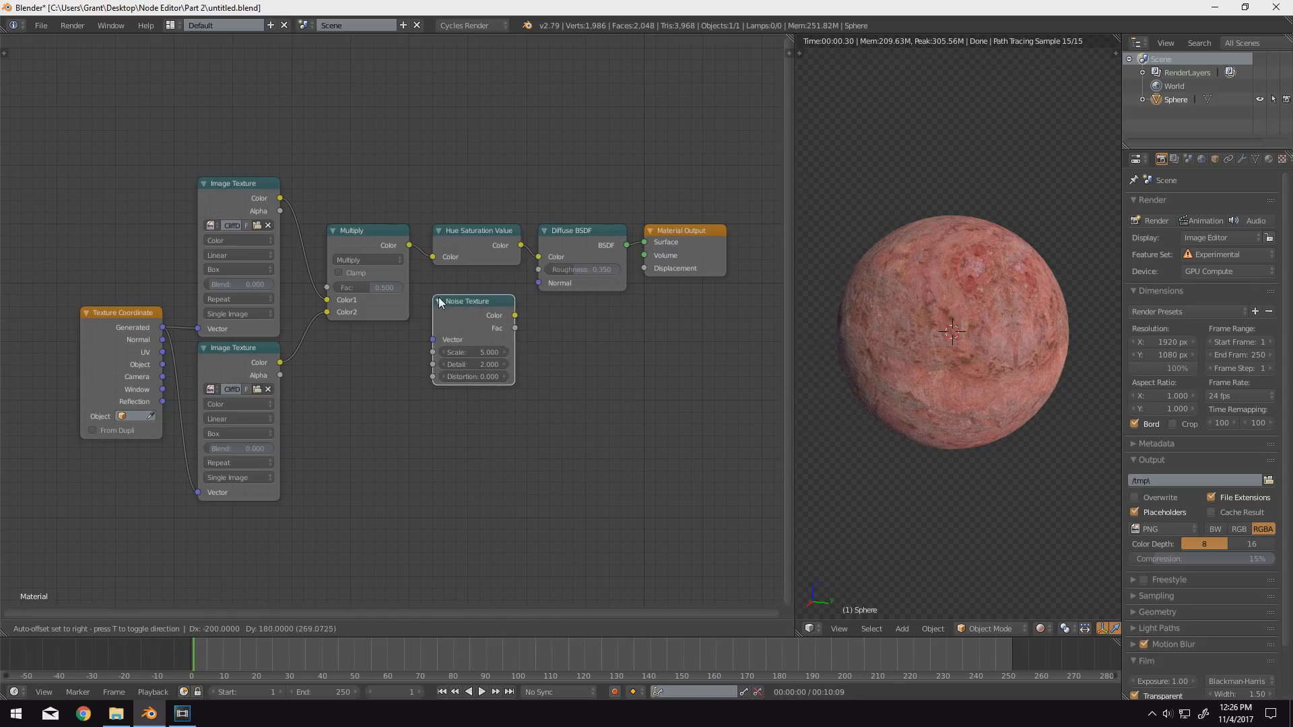
{"action": "left_click", "coordinate": [441, 287]}
- Delete the Hue Saturation Value, Multiply, both Image Texture, and Texture Coordinate nodes
{"action": "left_click", "coordinate": [476, 253]}
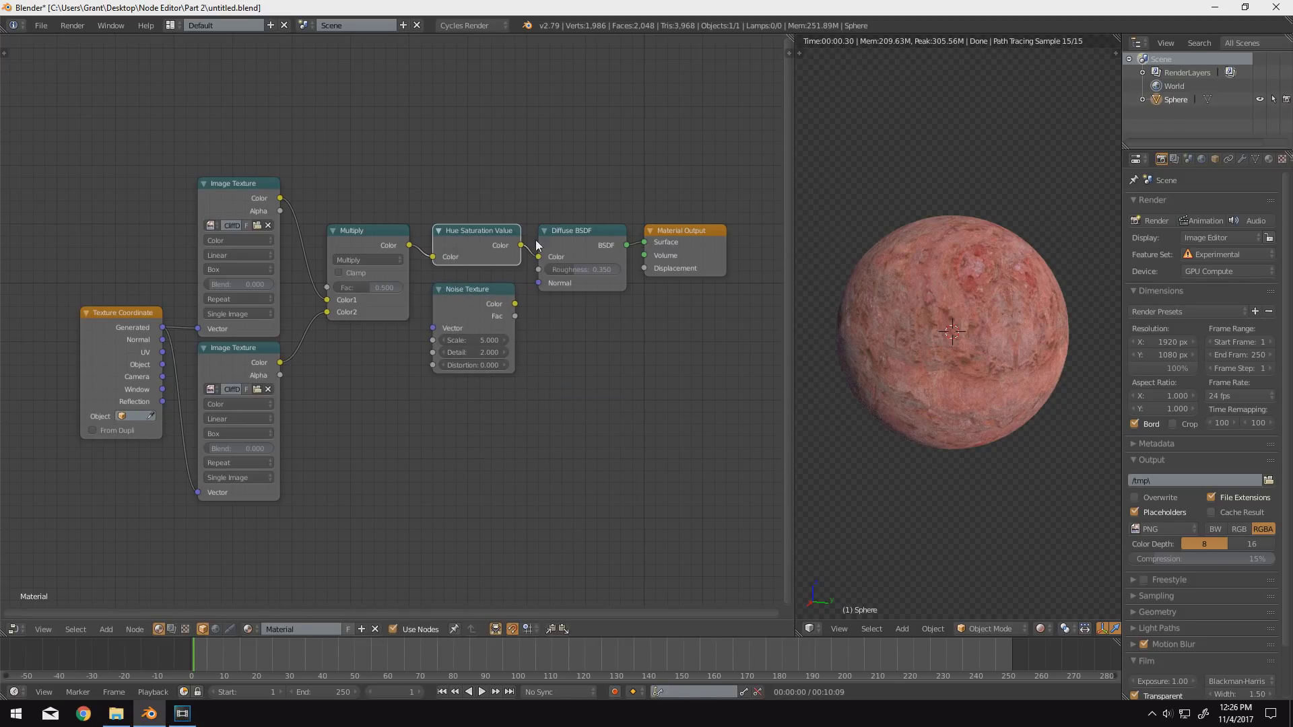
{"action": "left_click_drag", "start_coordinate": [493, 257], "coordinate": [493, 245]}
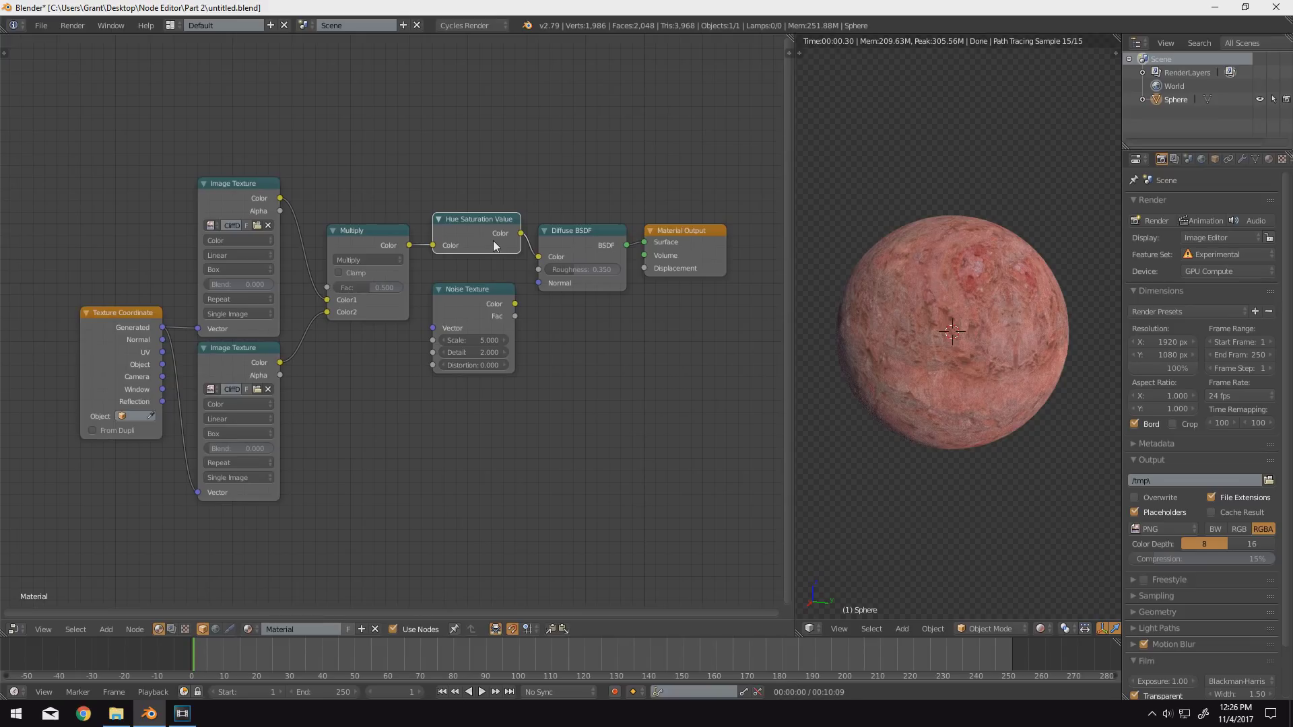
{"action": "key", "text": "Delete"}
{"action": "left_click", "coordinate": [398, 243]}
{"action": "key", "text": "Delete"}
{"action": "left_click", "coordinate": [237, 377]}
{"action": "key", "text": "Delete"}
{"action": "left_click", "coordinate": [237, 200]}
{"action": "key", "text": "Delete"}
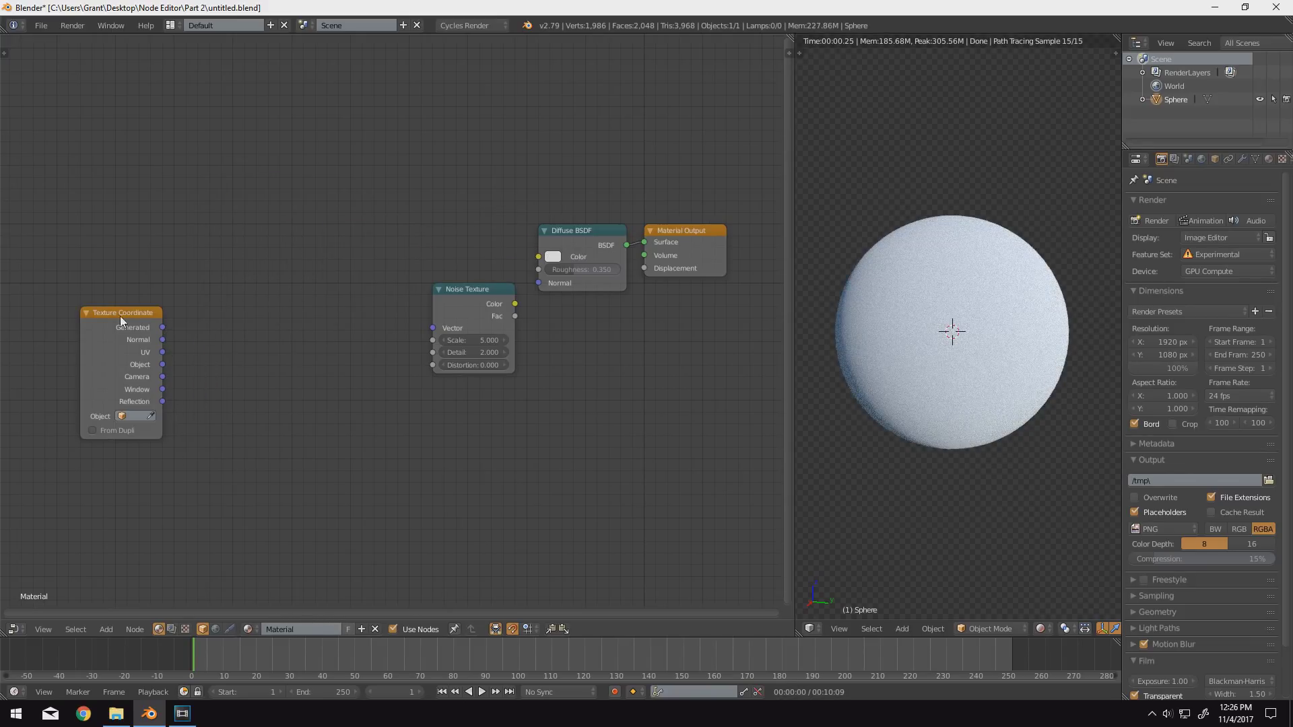
{"action": "left_click", "coordinate": [119, 317]}
{"action": "key", "text": "Delete"}
- Align the Noise Texture beside the Diffuse BSDF and connect its Color output to the shader's Color input
{"action": "left_click", "coordinate": [476, 313]}
{"action": "key", "text": "g"}
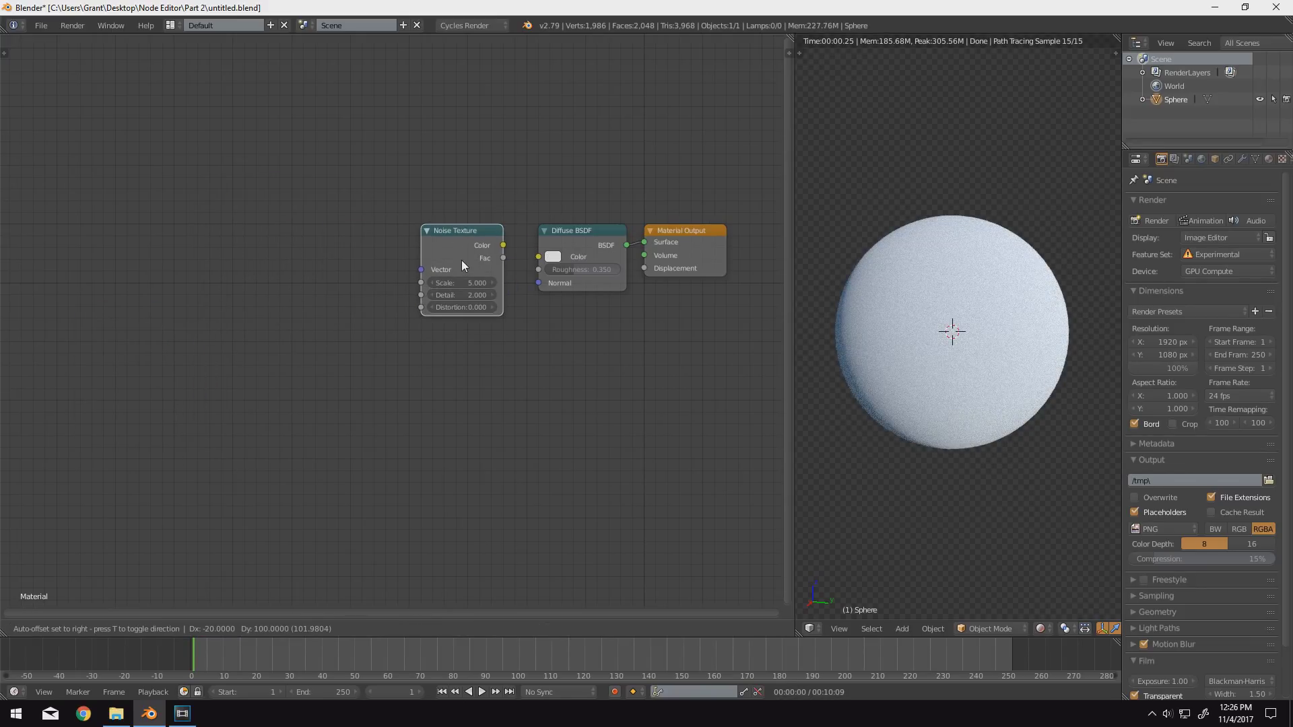
{"action": "left_click", "coordinate": [464, 260]}
{"action": "left_click_drag", "start_coordinate": [571, 244], "coordinate": [528, 259]}
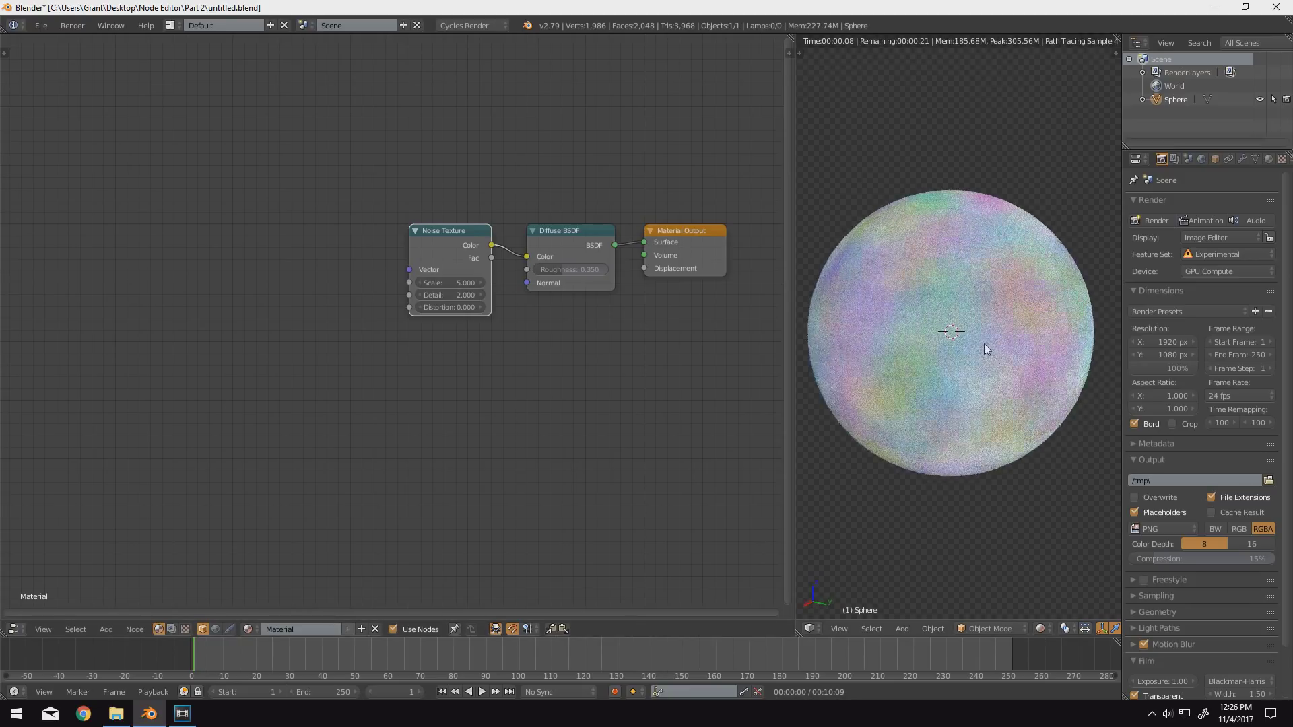
{"action": "scroll", "coordinate": [984, 344], "scroll_direction": "up", "scroll_amount": 3}
{"action": "scroll", "coordinate": [1004, 331], "scroll_direction": "down", "scroll_amount": 1}
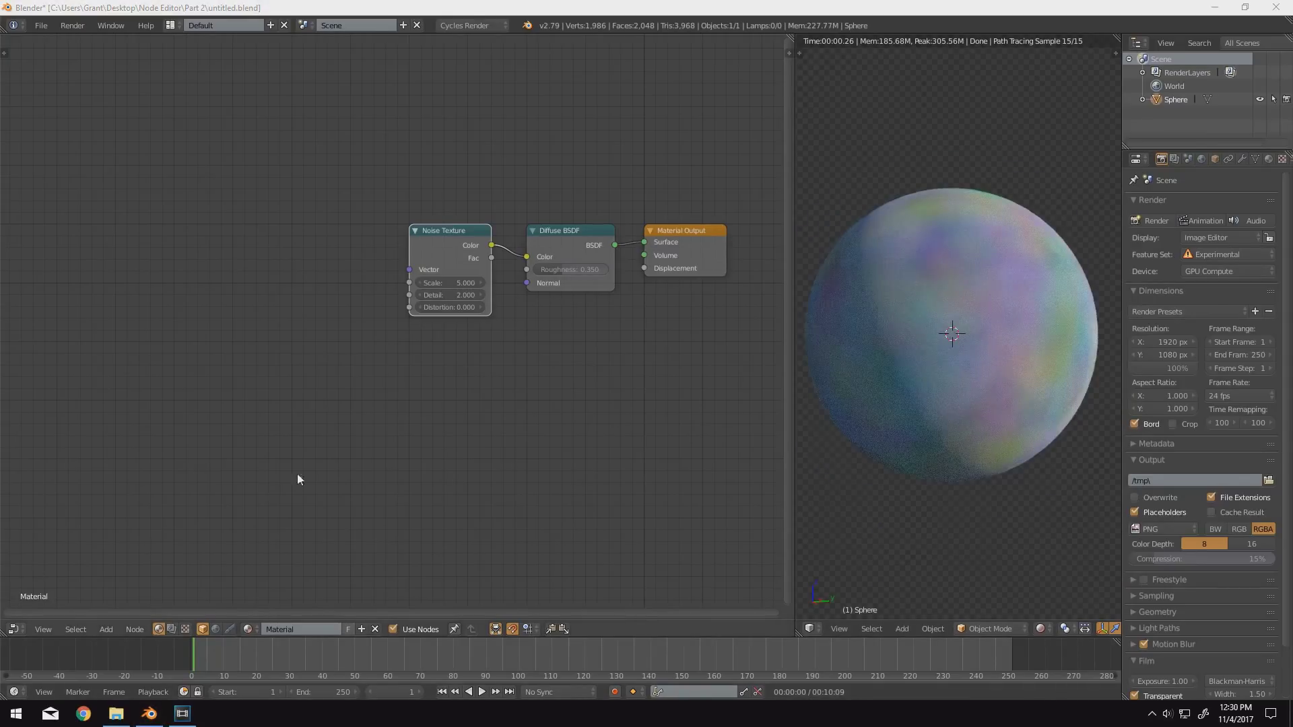
- Raise the Noise Texture's Scale in small increments to 5.5
{"action": "scroll", "coordinate": [580, 390], "scroll_direction": "up", "scroll_amount": 1}
{"action": "scroll", "coordinate": [611, 403], "scroll_direction": "up", "scroll_amount": 3}
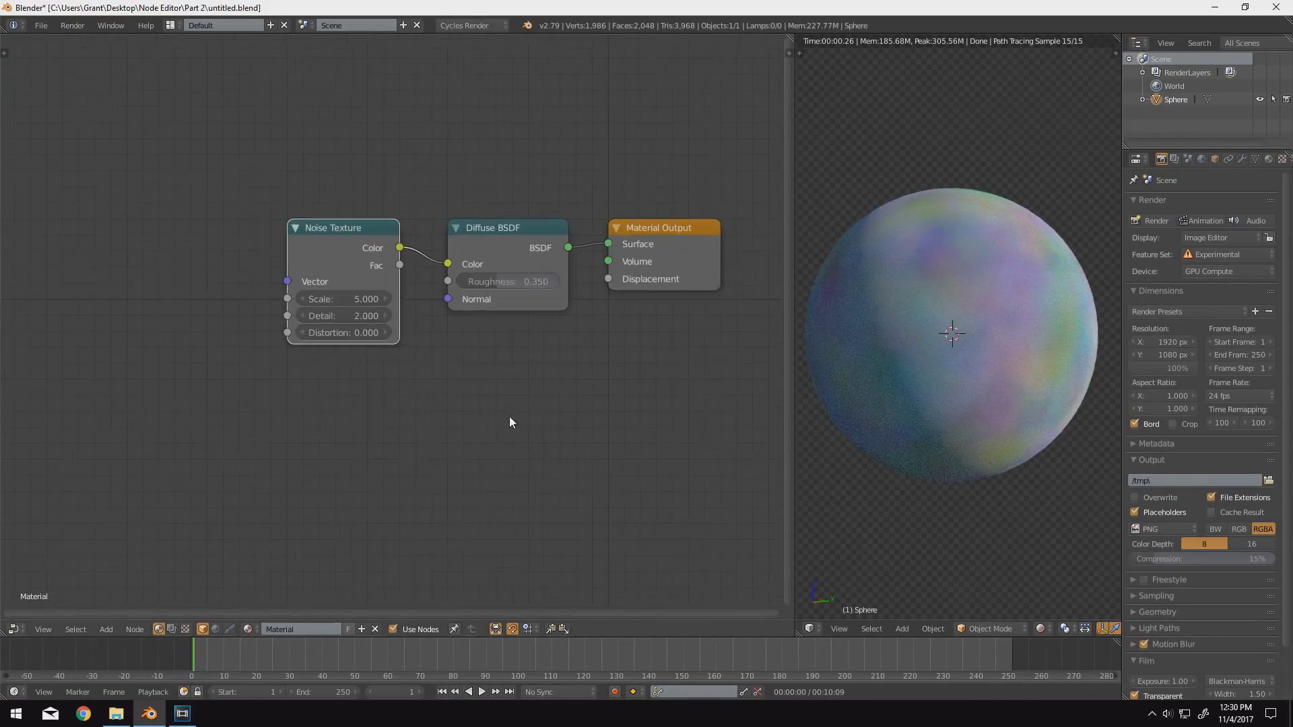
{"action": "scroll", "coordinate": [511, 410], "scroll_direction": "up", "scroll_amount": 1}
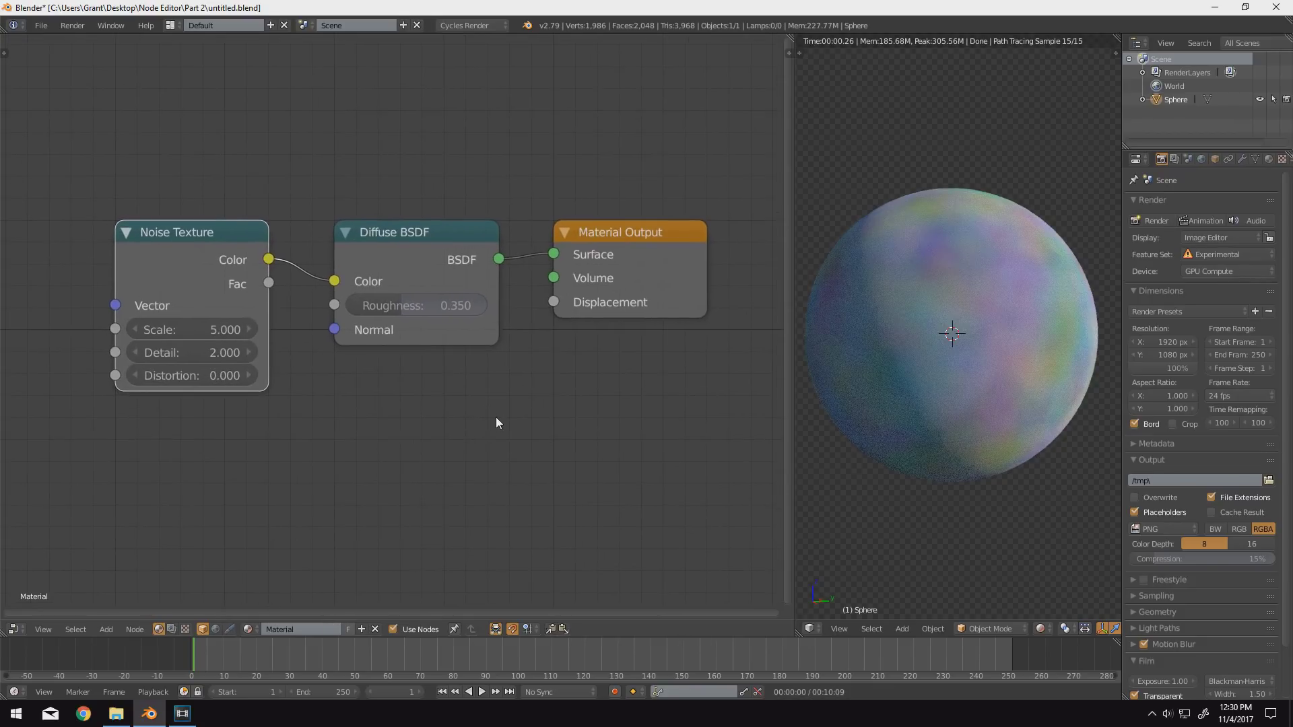
{"action": "left_click", "coordinate": [238, 330]}
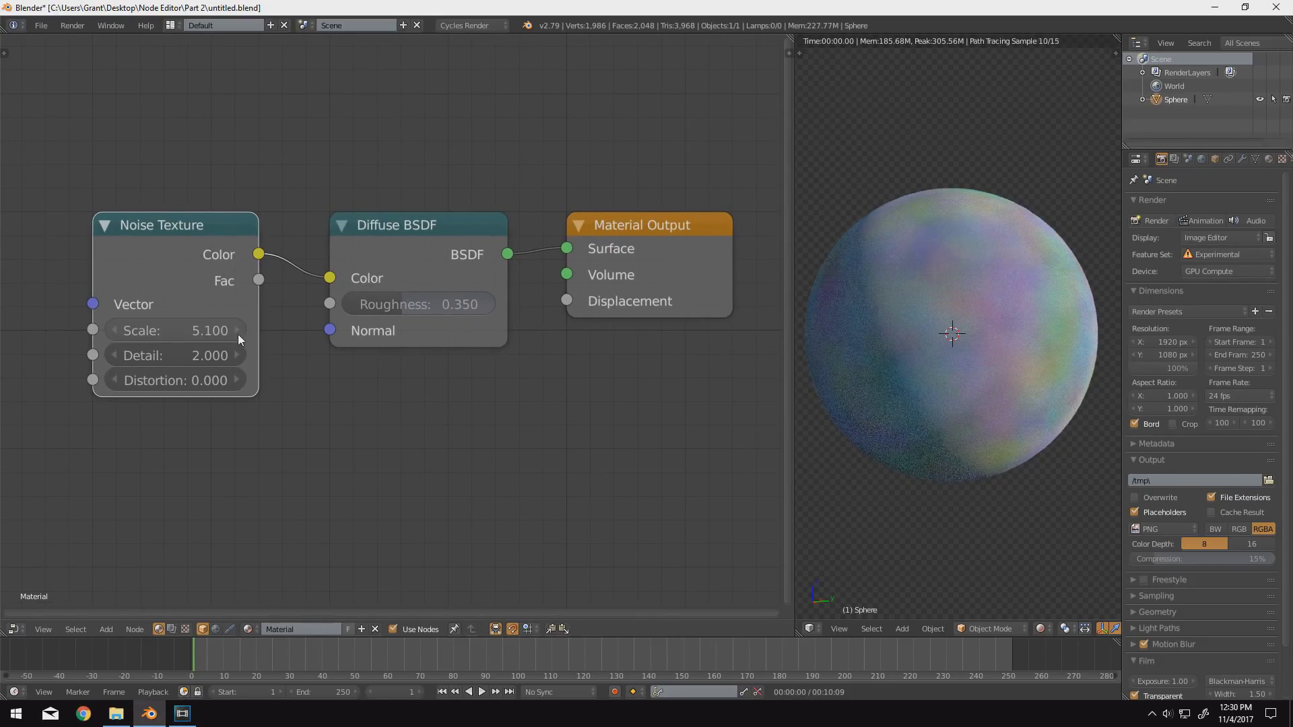
{"action": "left_click", "coordinate": [237, 331]}
{"action": "left_click", "coordinate": [237, 331]}
{"action": "left_click", "coordinate": [237, 331]}
{"action": "left_click", "coordinate": [195, 330]}
{"action": "type", "text": "5.5"}
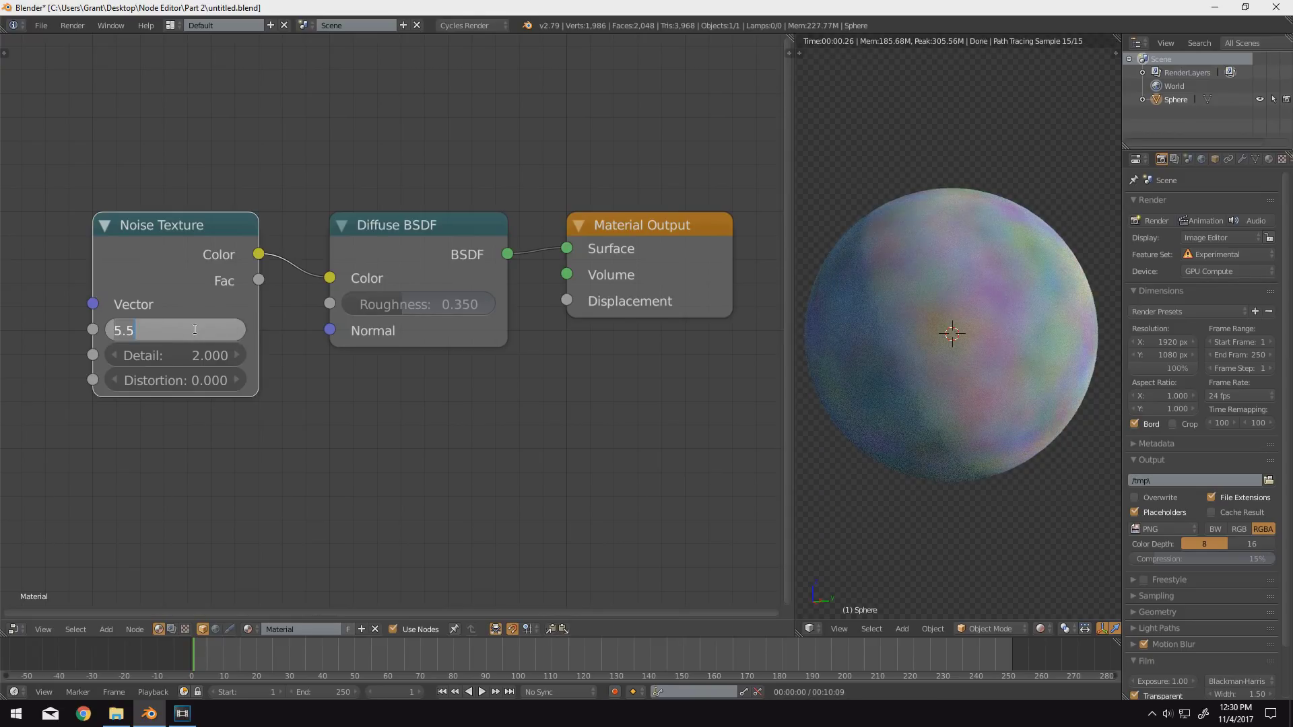
{"action": "key", "text": "Return"}
- Try other Scale values on the Noise Texture, ending with a Scale of 50
{"action": "left_click", "coordinate": [194, 329]}
{"action": "type", "text": "2"}
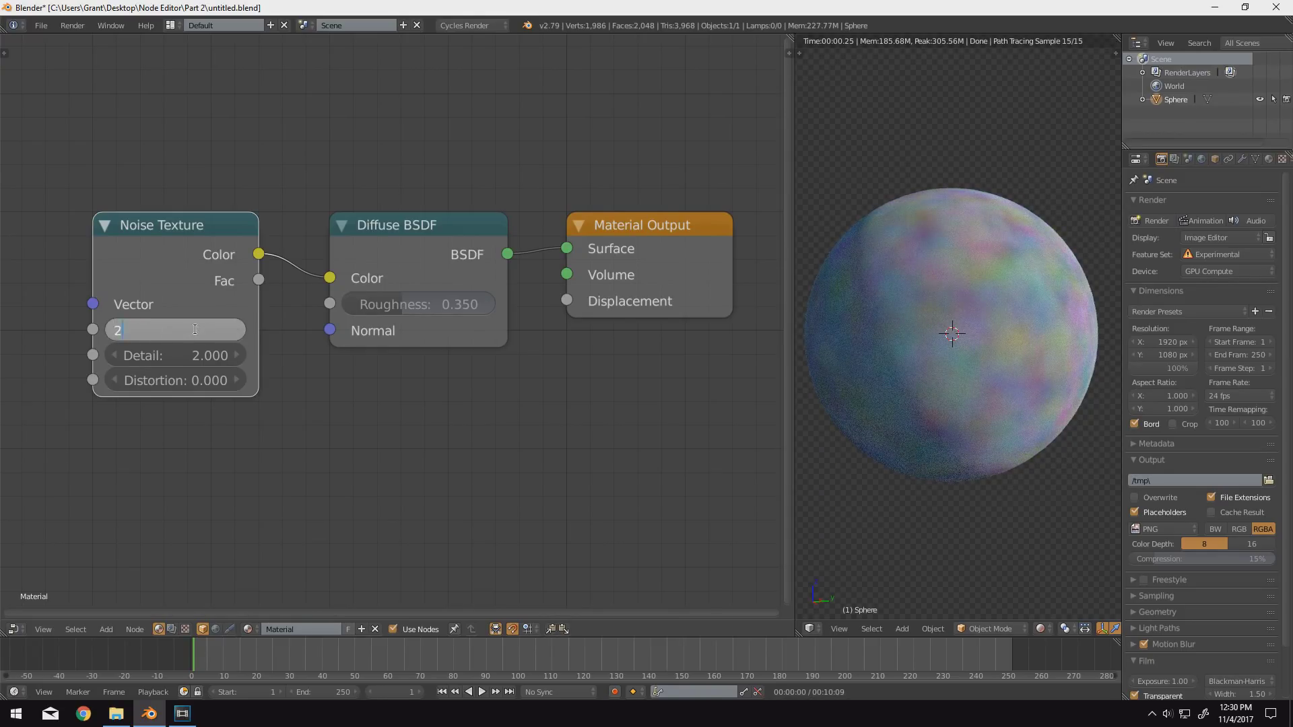
{"action": "key", "text": "Return"}
{"action": "left_click", "coordinate": [196, 330]}
{"action": "type", "text": "50"}
{"action": "key", "text": "Return"}
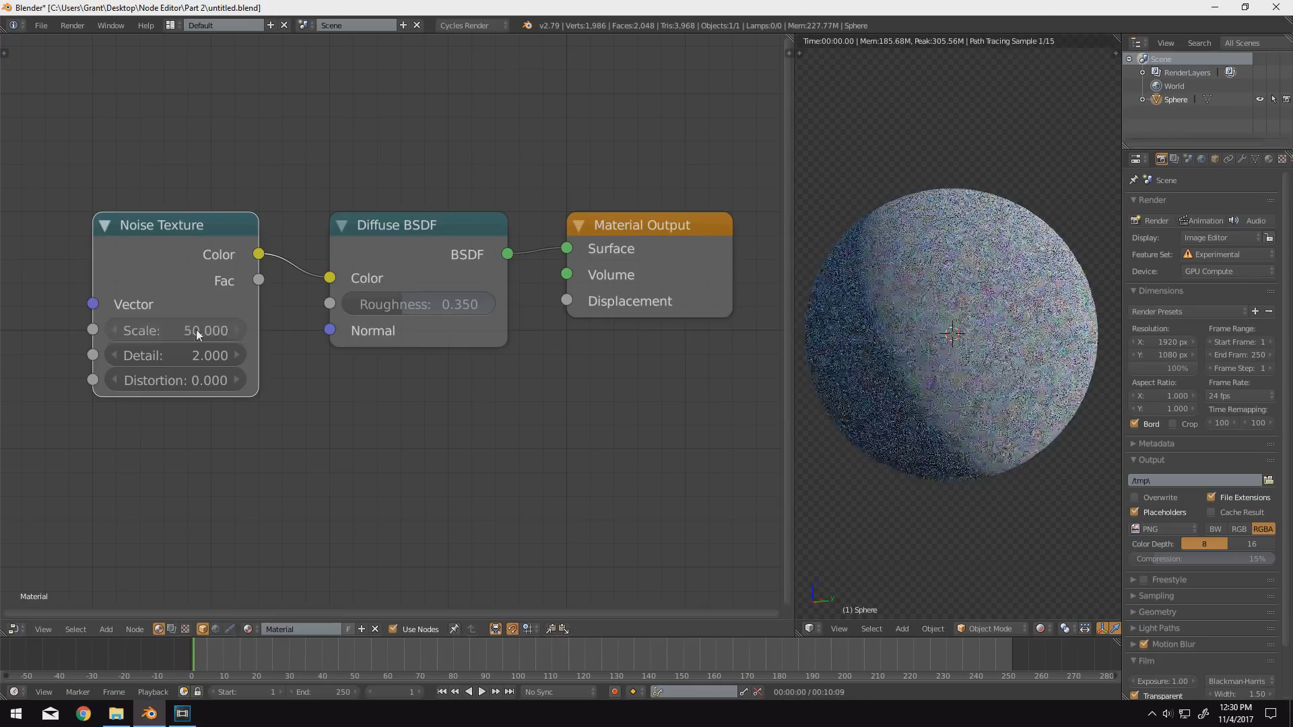
- Try a Noise Texture Scale of 1, and set the Scale back to 5
{"action": "left_click", "coordinate": [196, 329]}
{"action": "type", "text": "1"}
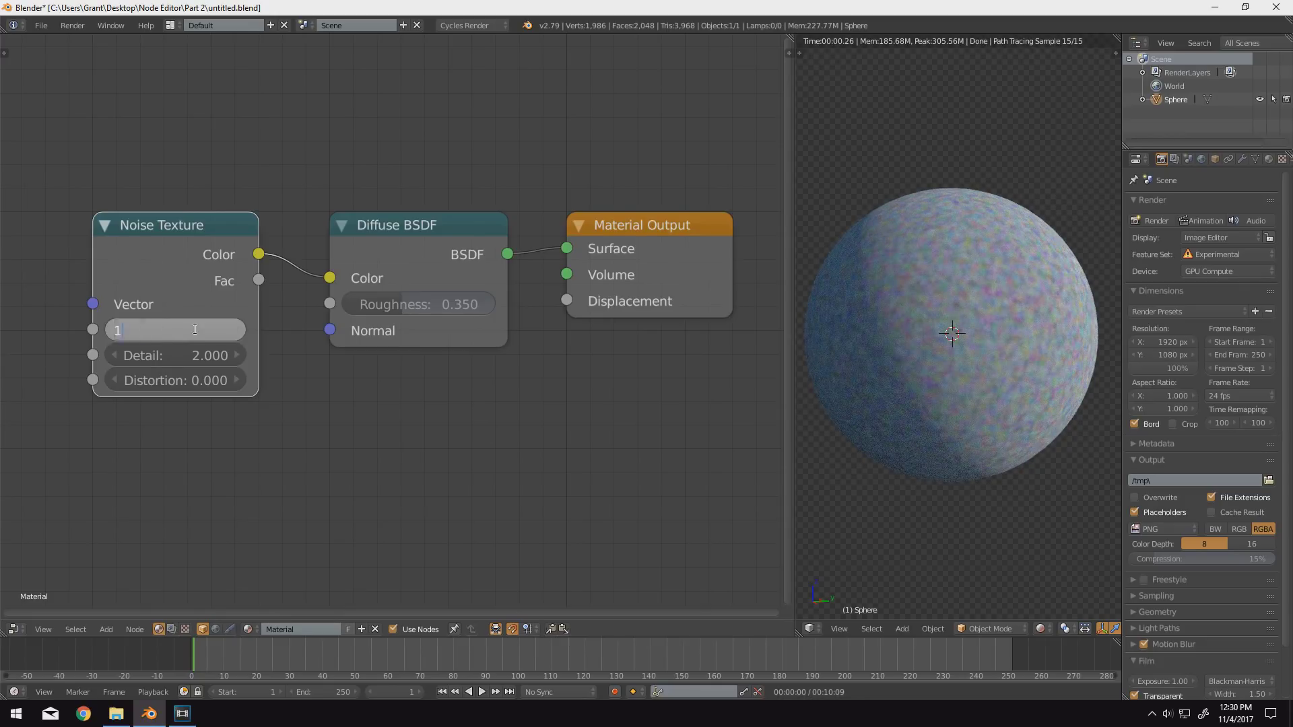
{"action": "key", "text": "Return"}
{"action": "left_click", "coordinate": [195, 329]}
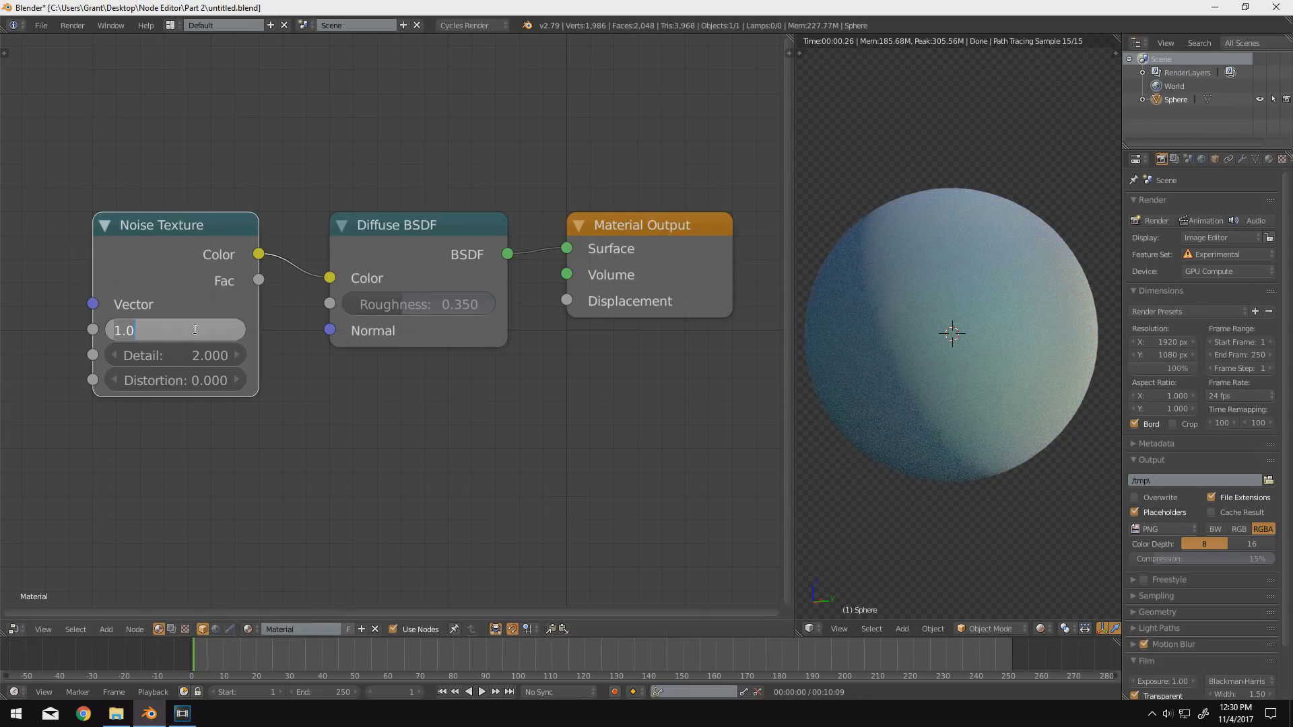
{"action": "type", "text": "5"}
{"action": "key", "text": "Return"}
- Set the Noise Texture's Detail to 5 and examine the rendered sphere up close
{"action": "left_click", "coordinate": [200, 347]}
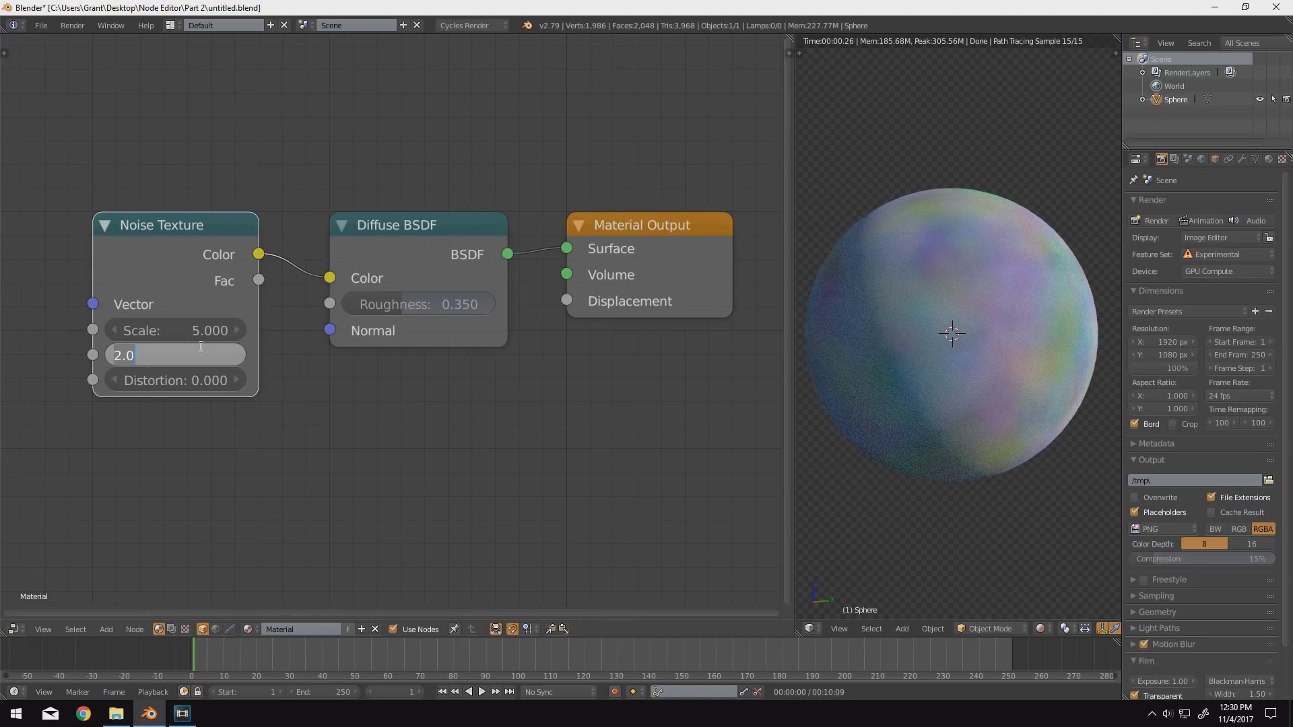
{"action": "type", "text": "5"}
{"action": "key", "text": "Return"}
{"action": "left_click", "coordinate": [202, 346]}
{"action": "key", "text": "Return"}
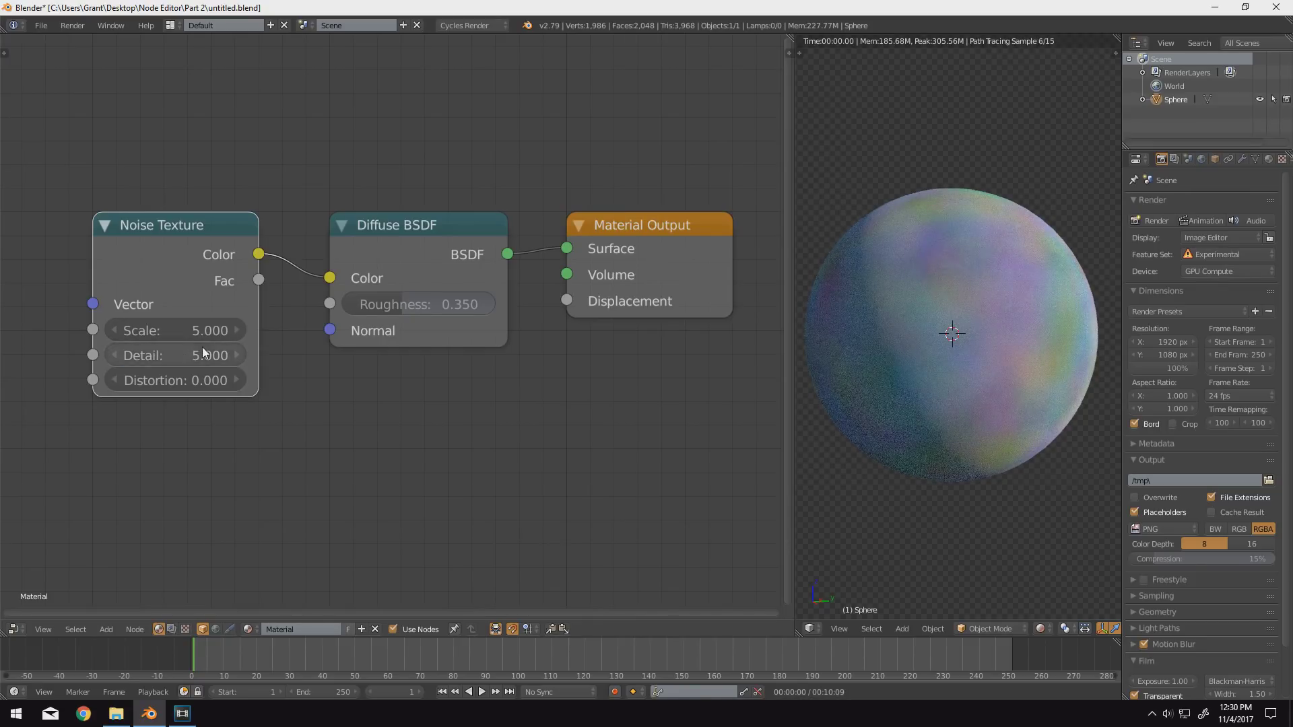
{"action": "scroll", "coordinate": [882, 263], "scroll_direction": "up", "scroll_amount": 5}
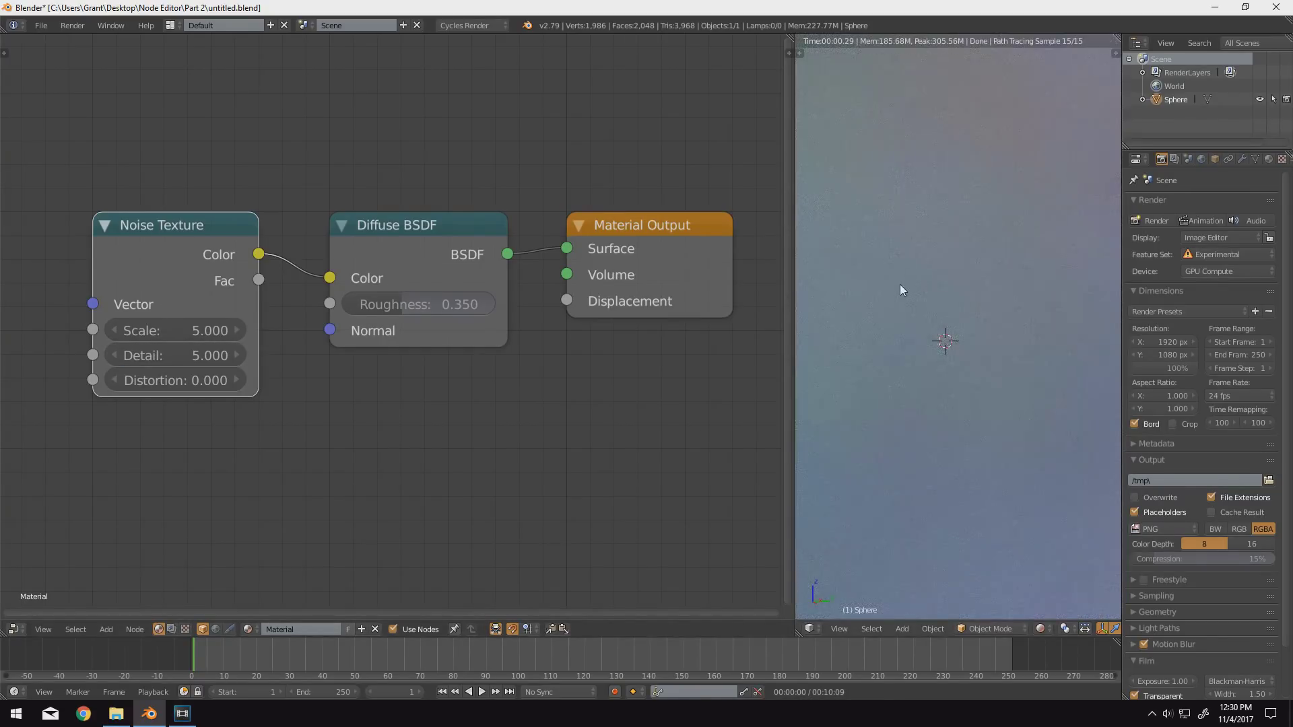
- Try a Noise Texture Detail of 2, and reduce the Detail to 1
{"action": "left_click", "coordinate": [201, 355]}
{"action": "type", "text": "2"}
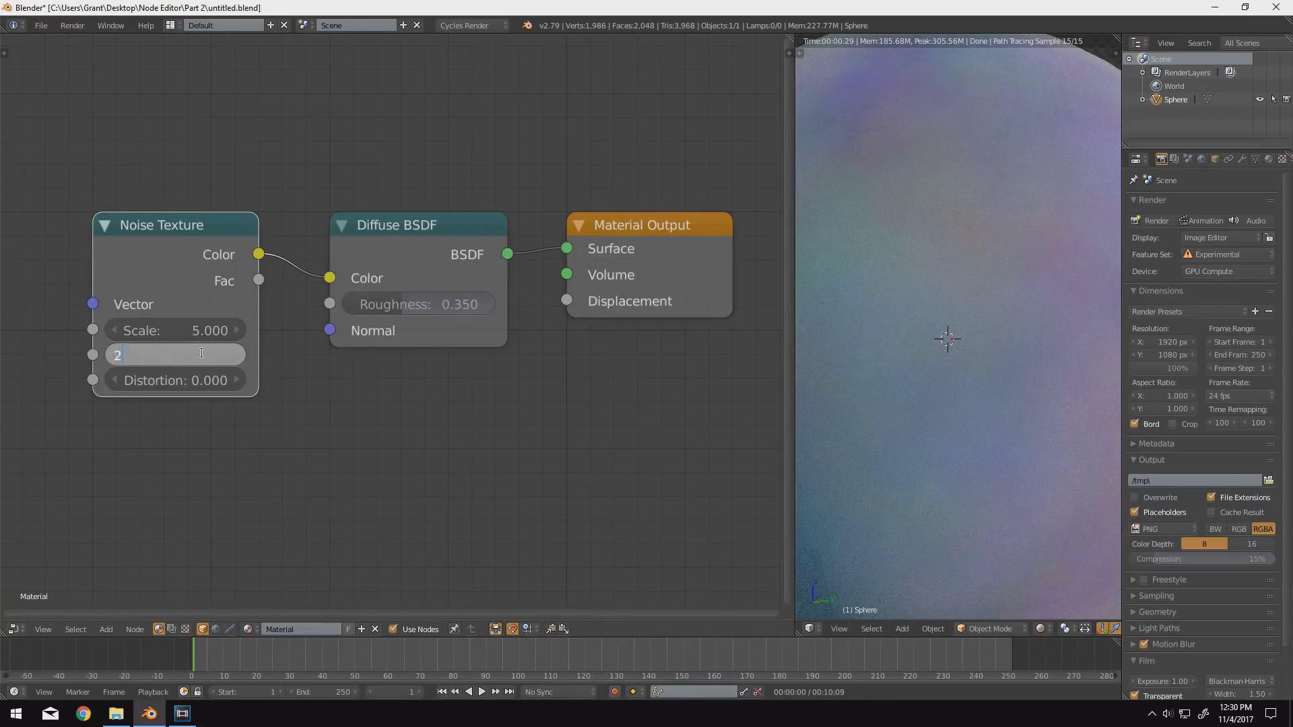
{"action": "key", "text": "Return"}
{"action": "left_click", "coordinate": [202, 353]}
{"action": "type", "text": "20.0"}
{"action": "key", "text": "BackSpace"}
{"action": "key", "text": "BackSpace"}
{"action": "key", "text": "BackSpace"}
{"action": "key", "text": "BackSpace"}
{"action": "type", "text": "1"}
{"action": "key", "text": "Return"}
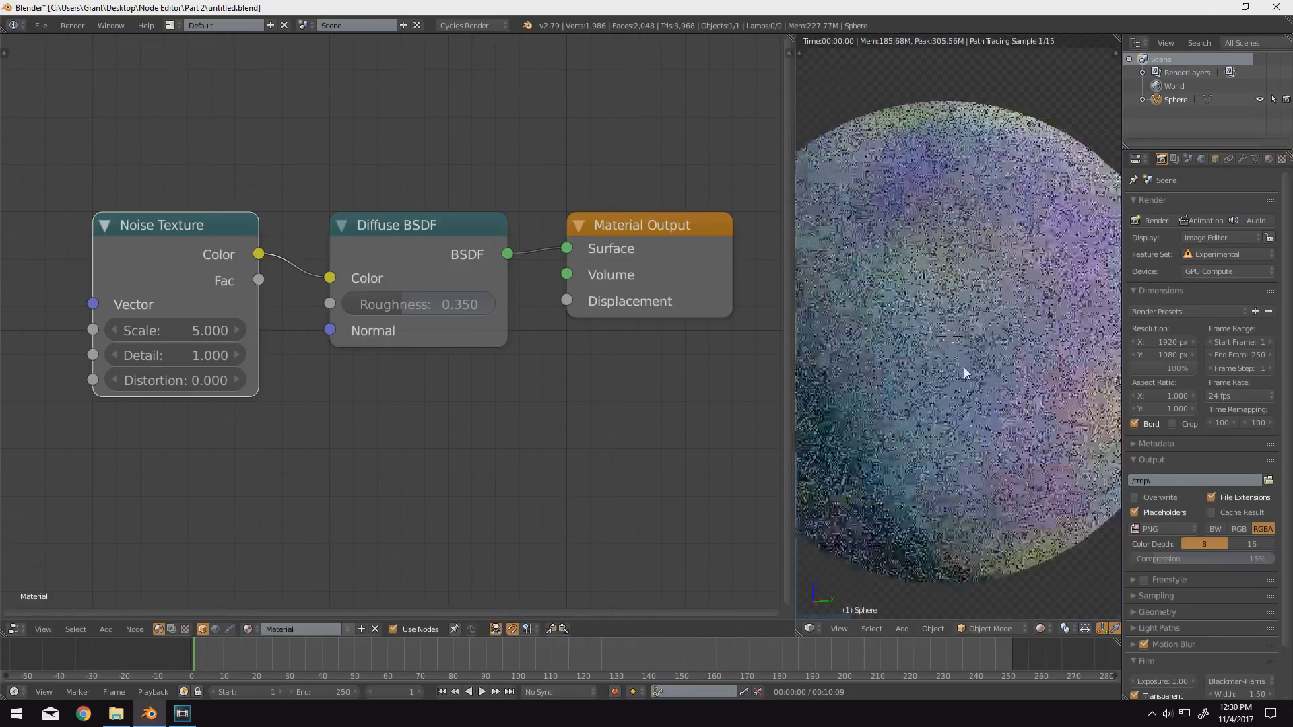
- Set the Noise Texture's Distortion to 5
{"action": "left_click", "coordinate": [209, 380]}
{"action": "type", "text": "0.0"}
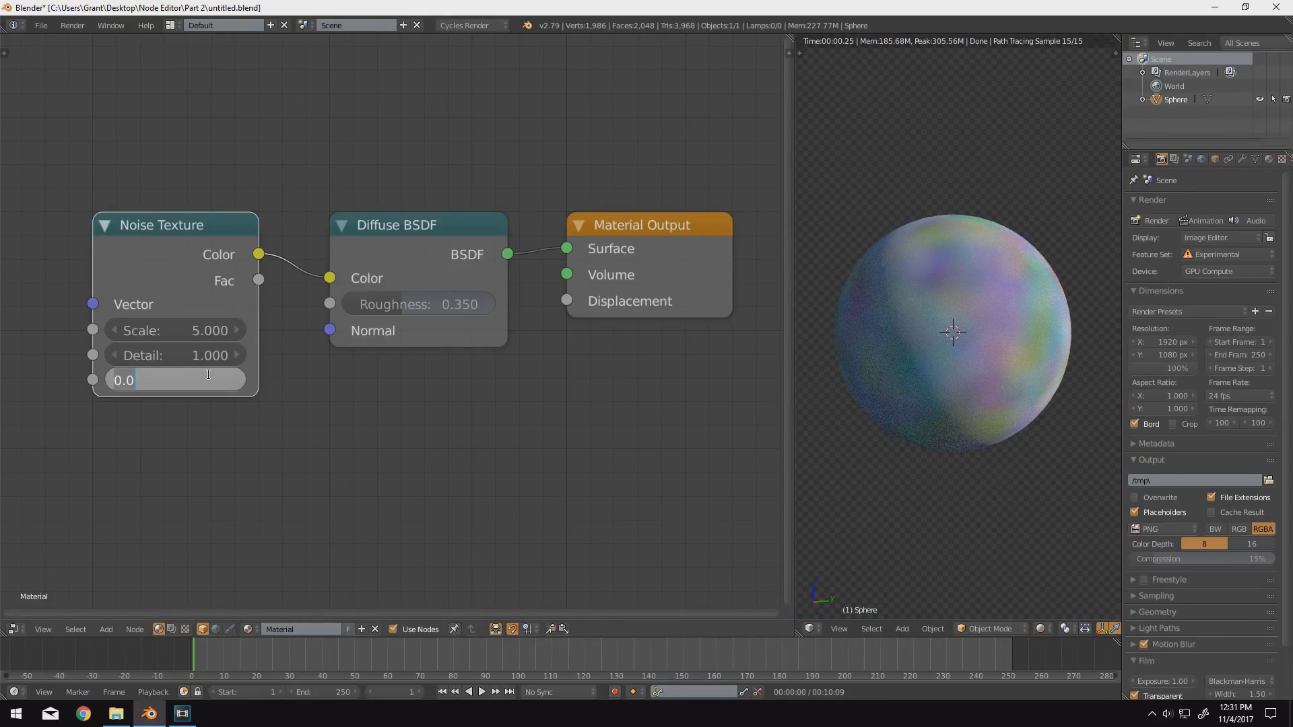
{"action": "type", "text": "5"}
{"action": "key", "text": "Return"}
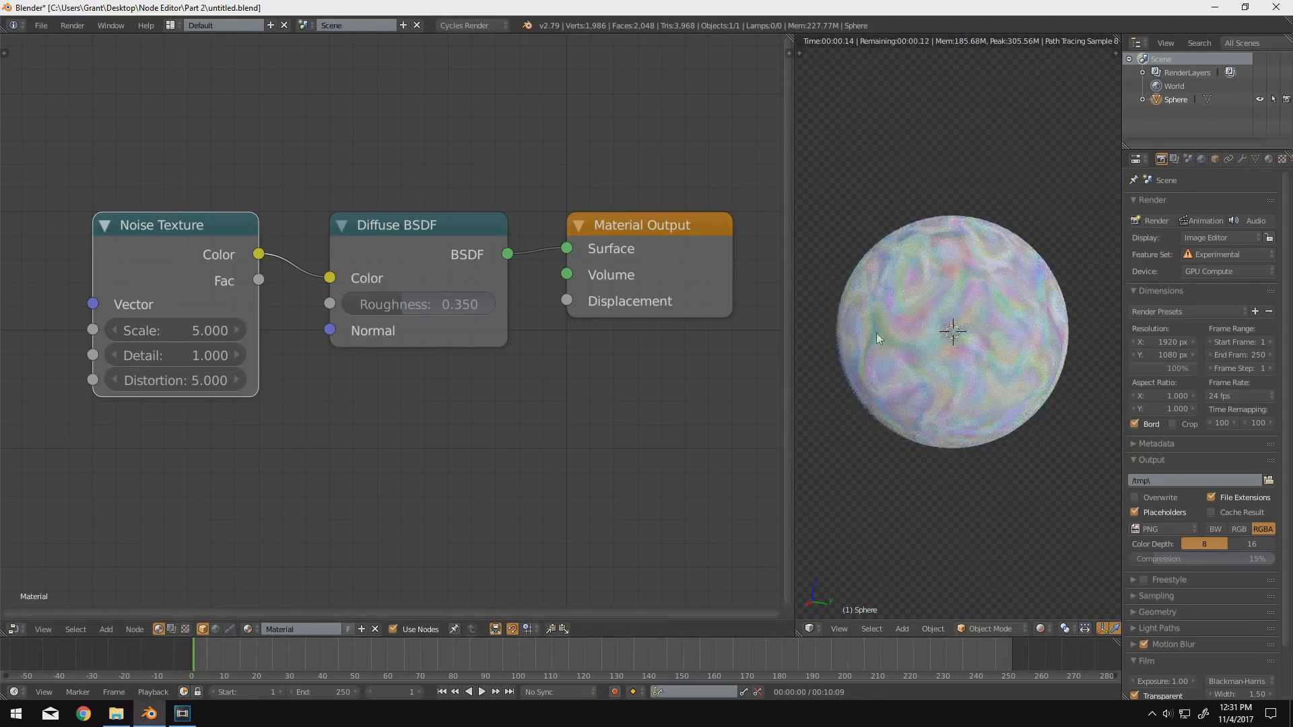
- Try a Noise Texture Distortion of 10 after examining the sphere from another angle up close
{"action": "mouse_move", "coordinate": [936, 374]}
{"action": "middle_mouse_down"}
{"action": "mouse_move", "coordinate": [980, 380]}
{"action": "mouse_move", "coordinate": [968, 361]}
{"action": "middle_mouse_up"}
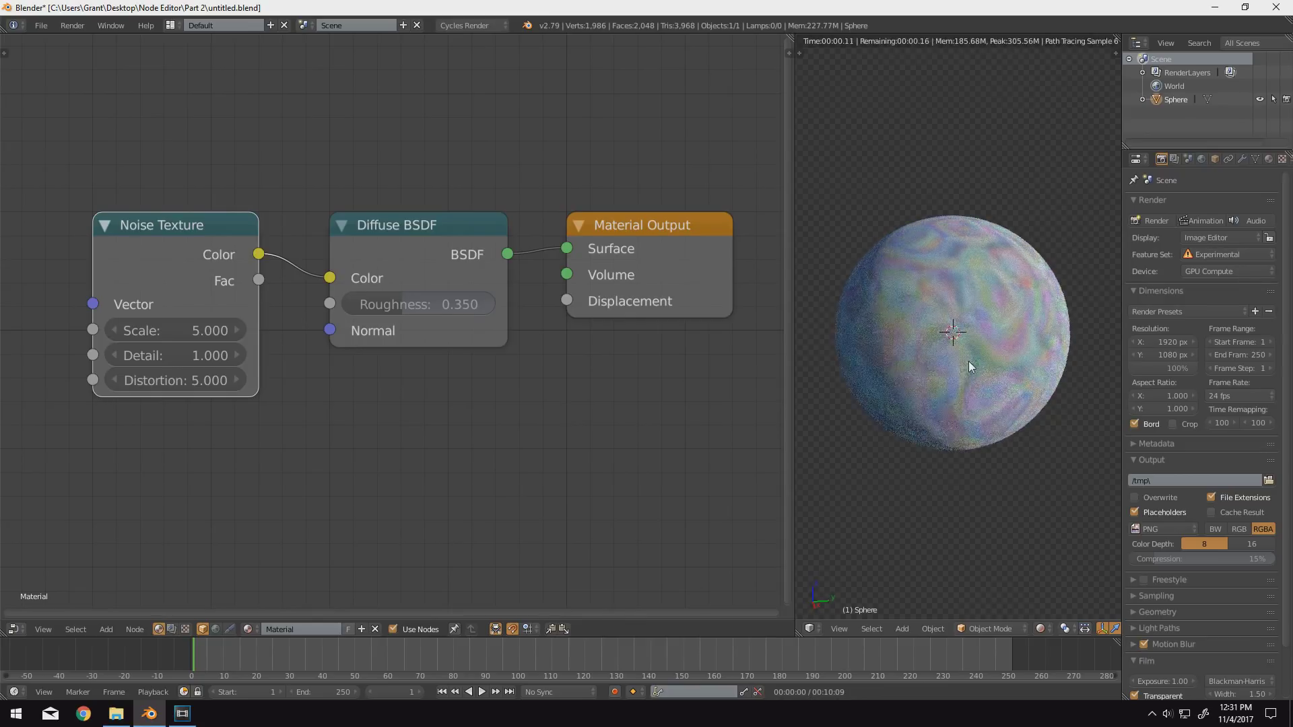
{"action": "scroll", "coordinate": [955, 358], "scroll_direction": "up", "scroll_amount": 1}
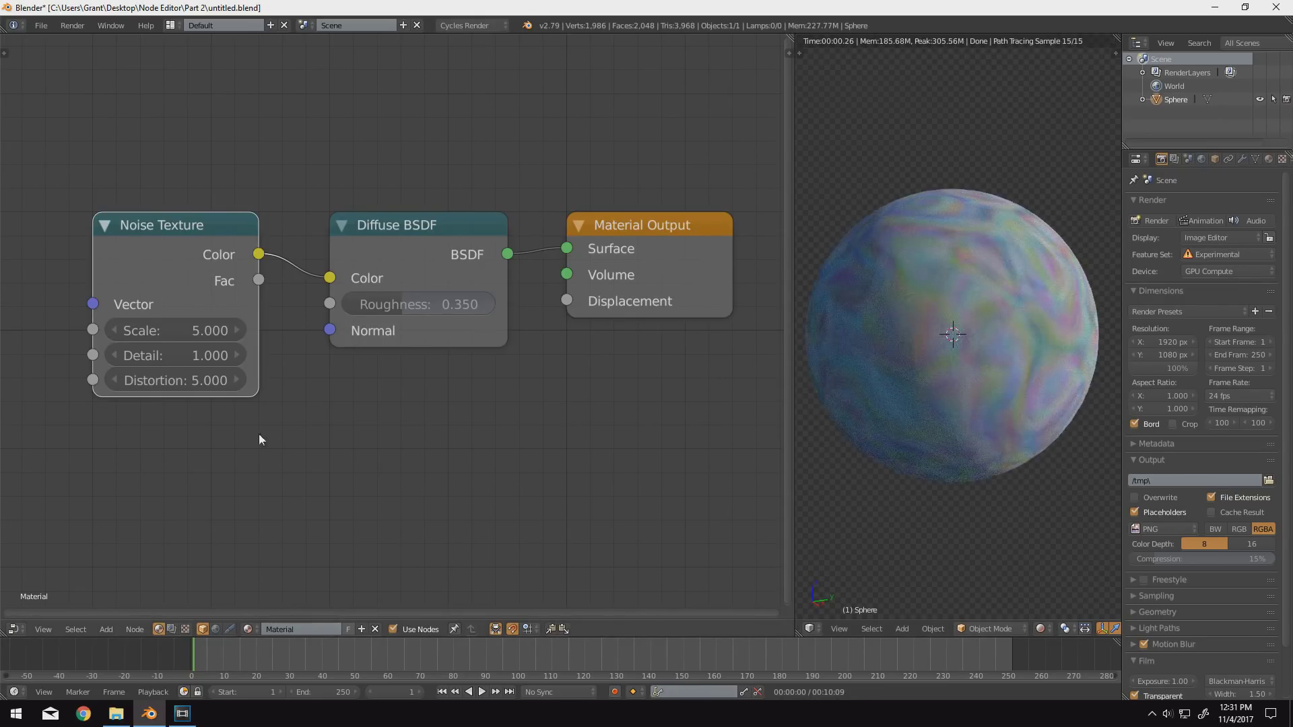
{"action": "left_click", "coordinate": [206, 380]}
{"action": "type", "text": "10"}
{"action": "key", "text": "Return"}
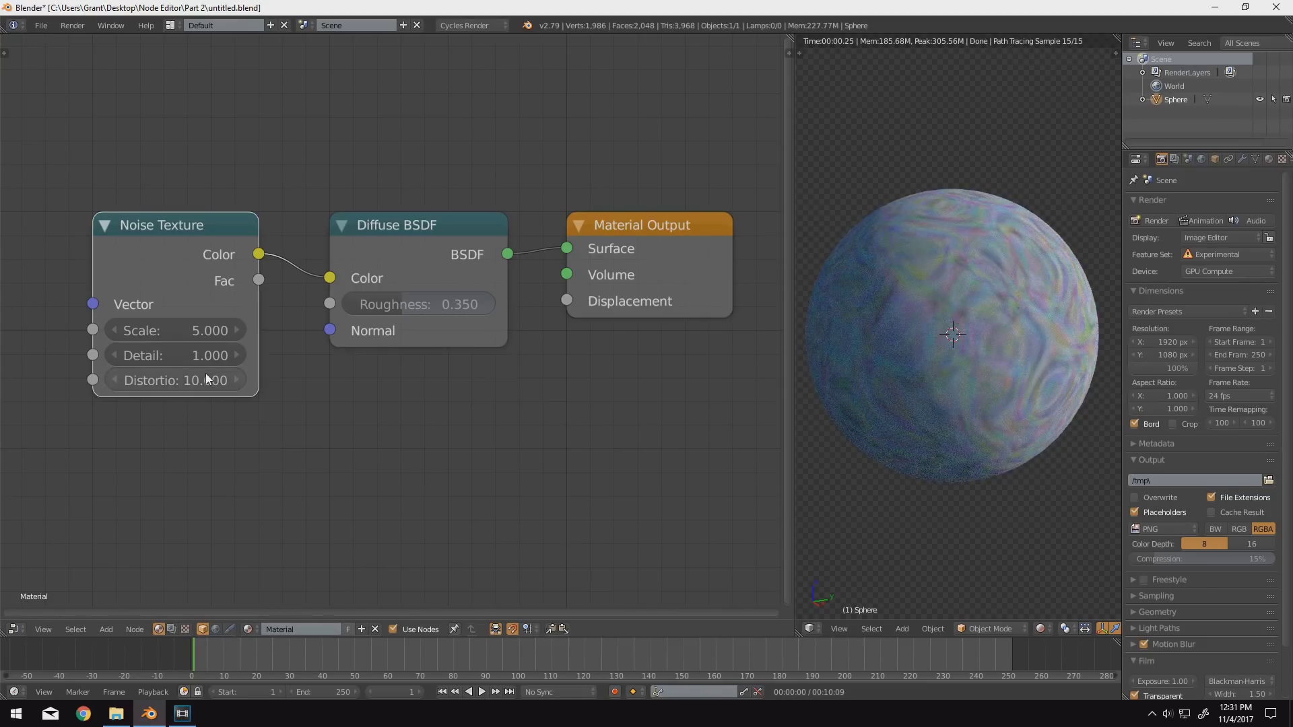
- Try an extreme Noise Texture Distortion of 1000
{"action": "left_click", "coordinate": [205, 373]}
{"action": "type", "text": "000"}
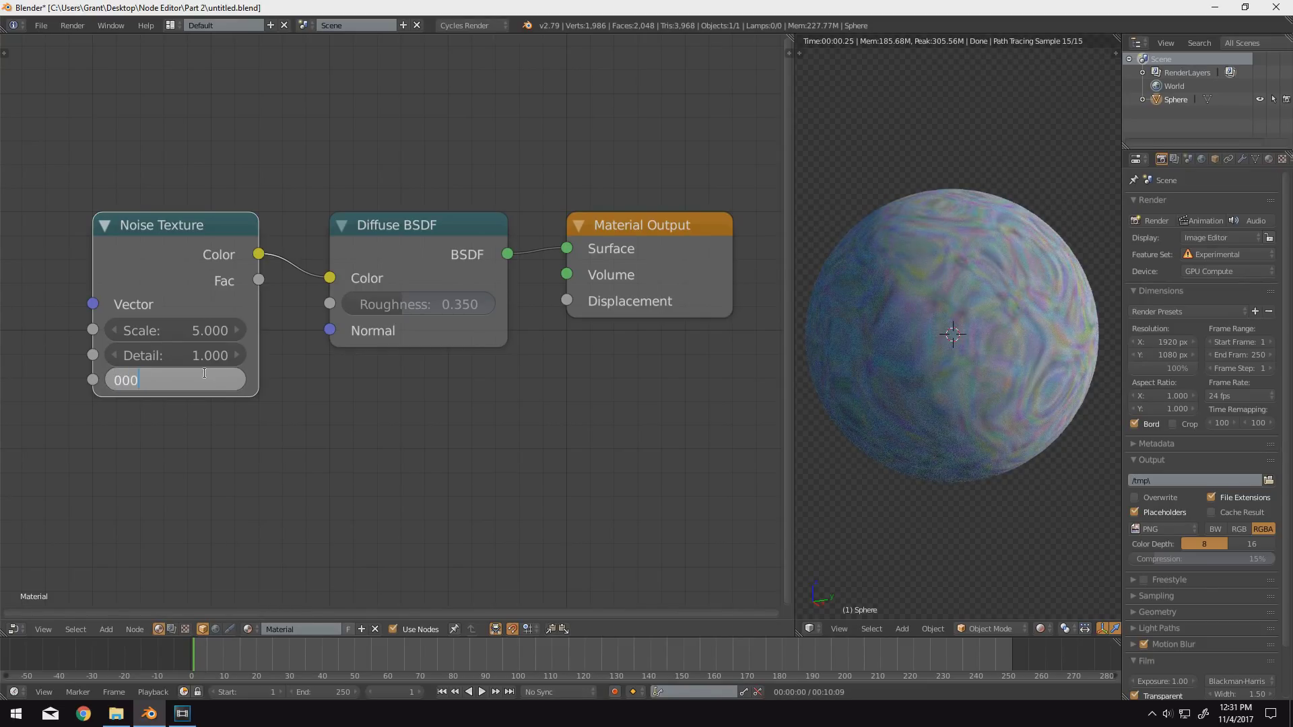
{"action": "key", "text": "BackSpace"}
{"action": "key", "text": "BackSpace"}
{"action": "key", "text": "BackSpace"}
{"action": "type", "text": "1000"}
{"action": "key", "text": "Return"}
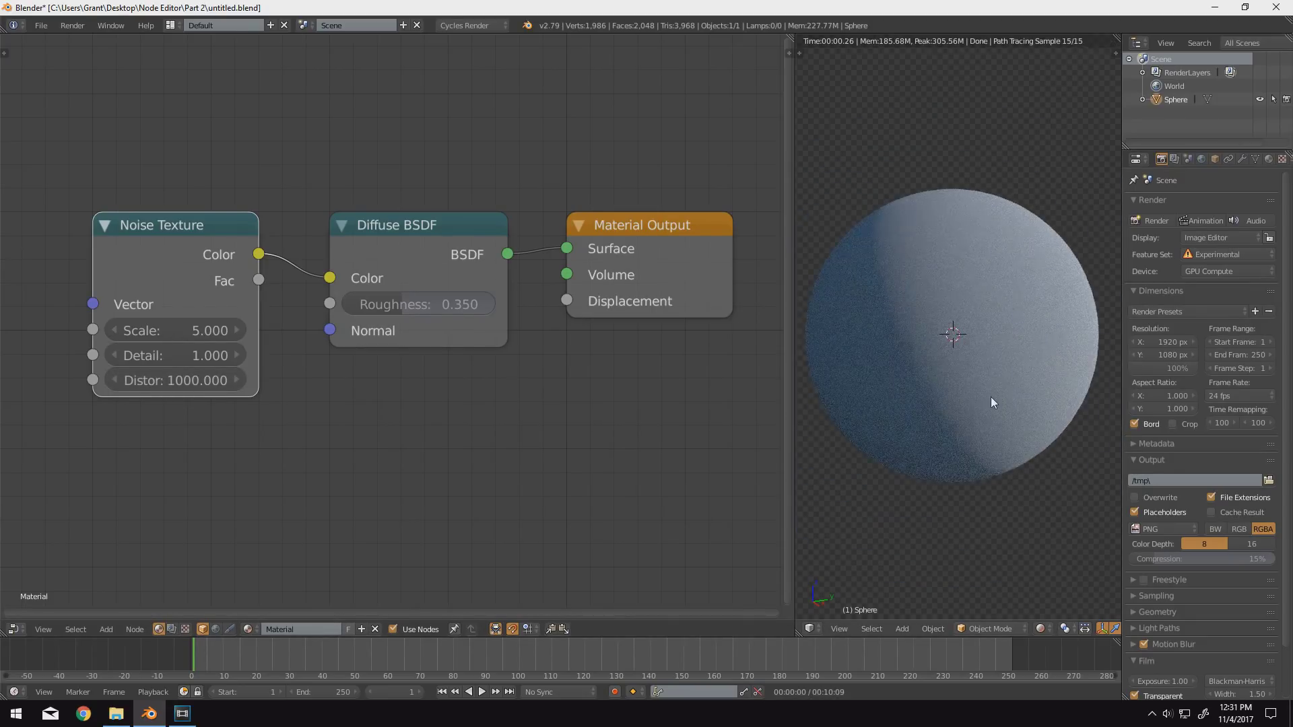
- Reset the Noise Texture's Distortion to 0
{"action": "left_click", "coordinate": [228, 382]}
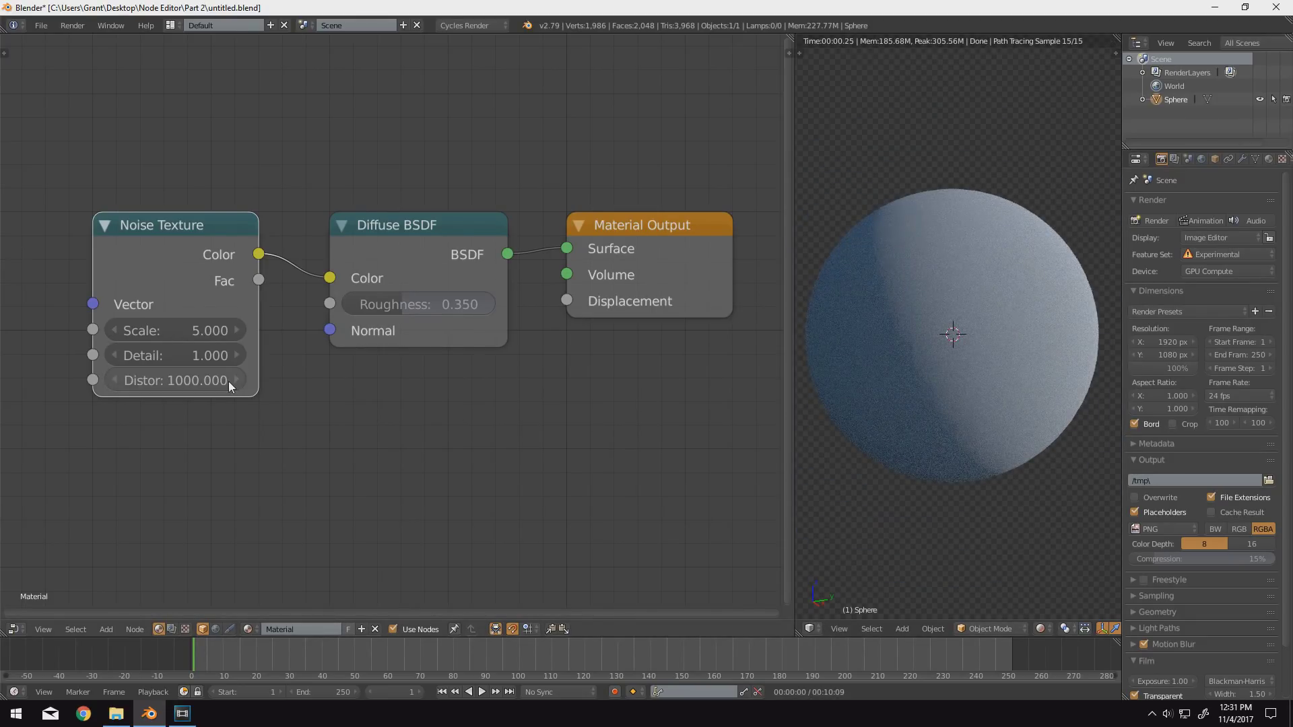
{"action": "left_click", "coordinate": [228, 381]}
{"action": "type", "text": "0"}
{"action": "key", "text": "Return"}
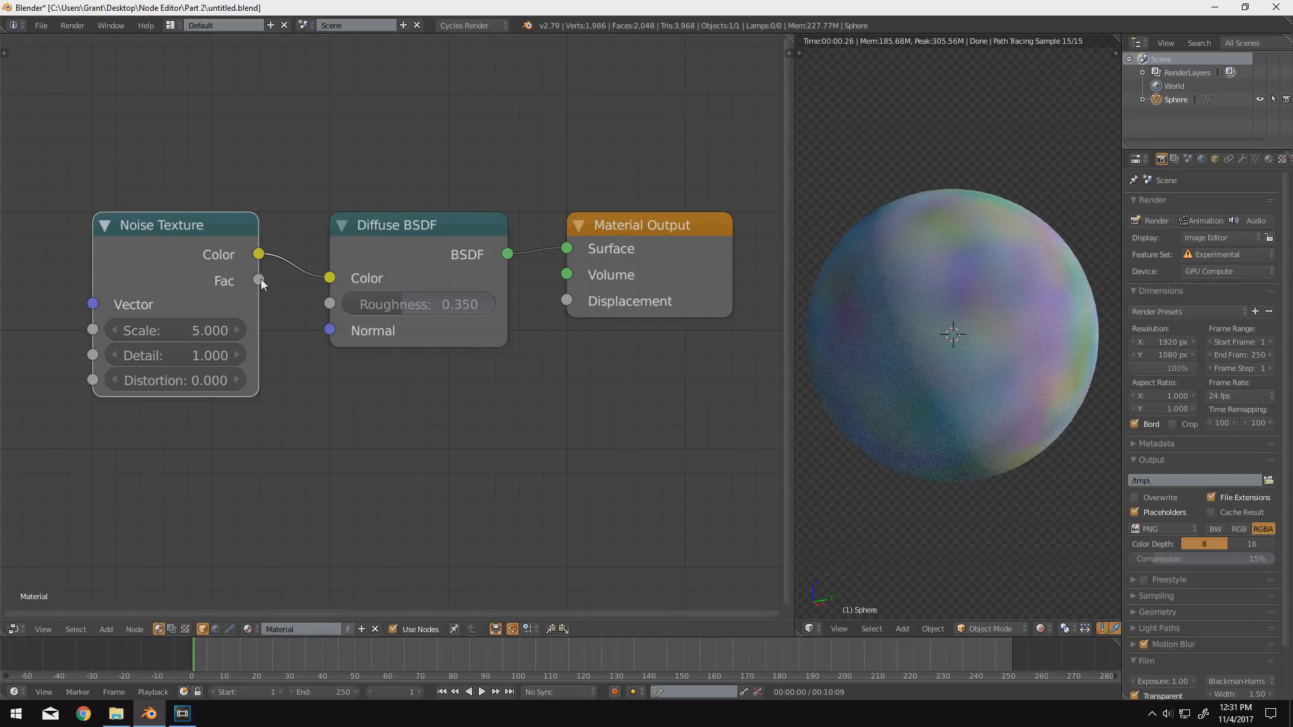
- Connect the Noise Texture's Fac output to the Diffuse BSDF's Color input, and set the texture's Scale to 10
{"action": "left_click_drag", "start_coordinate": [258, 280], "coordinate": [332, 284]}
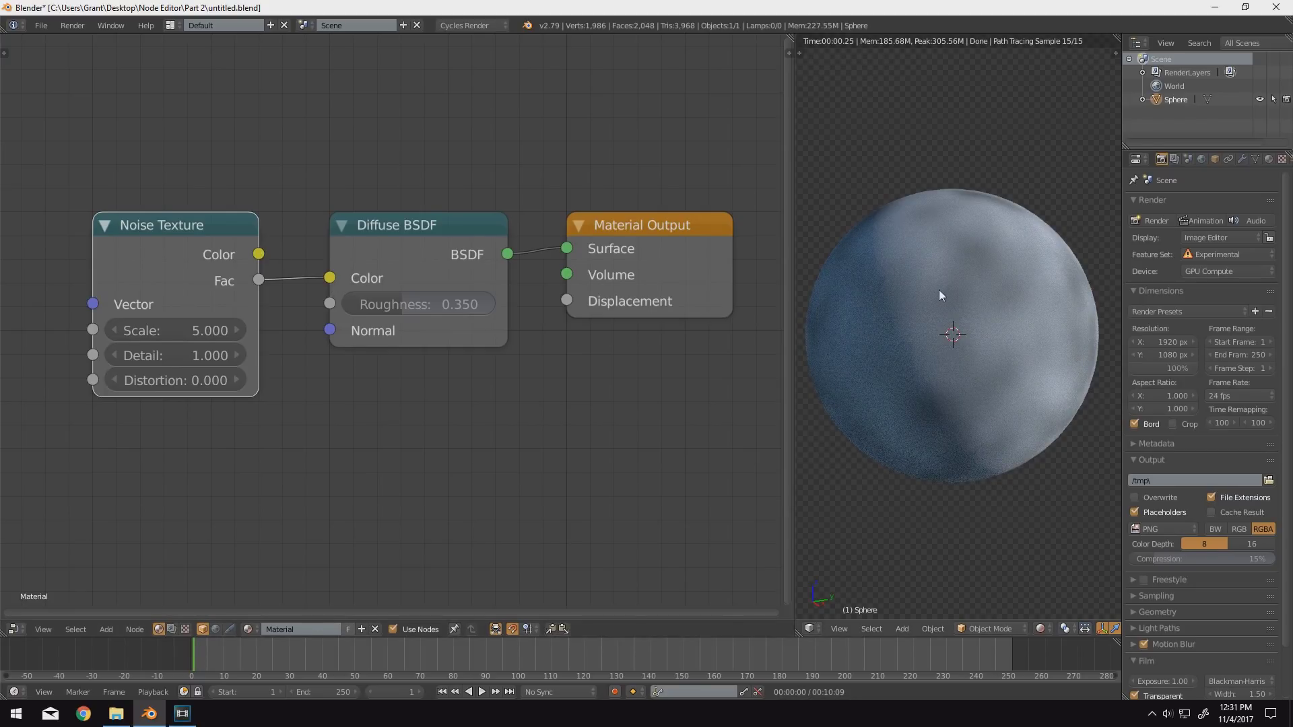
{"action": "left_click", "coordinate": [185, 328]}
{"action": "type", "text": "10"}
{"action": "key", "text": "Return"}
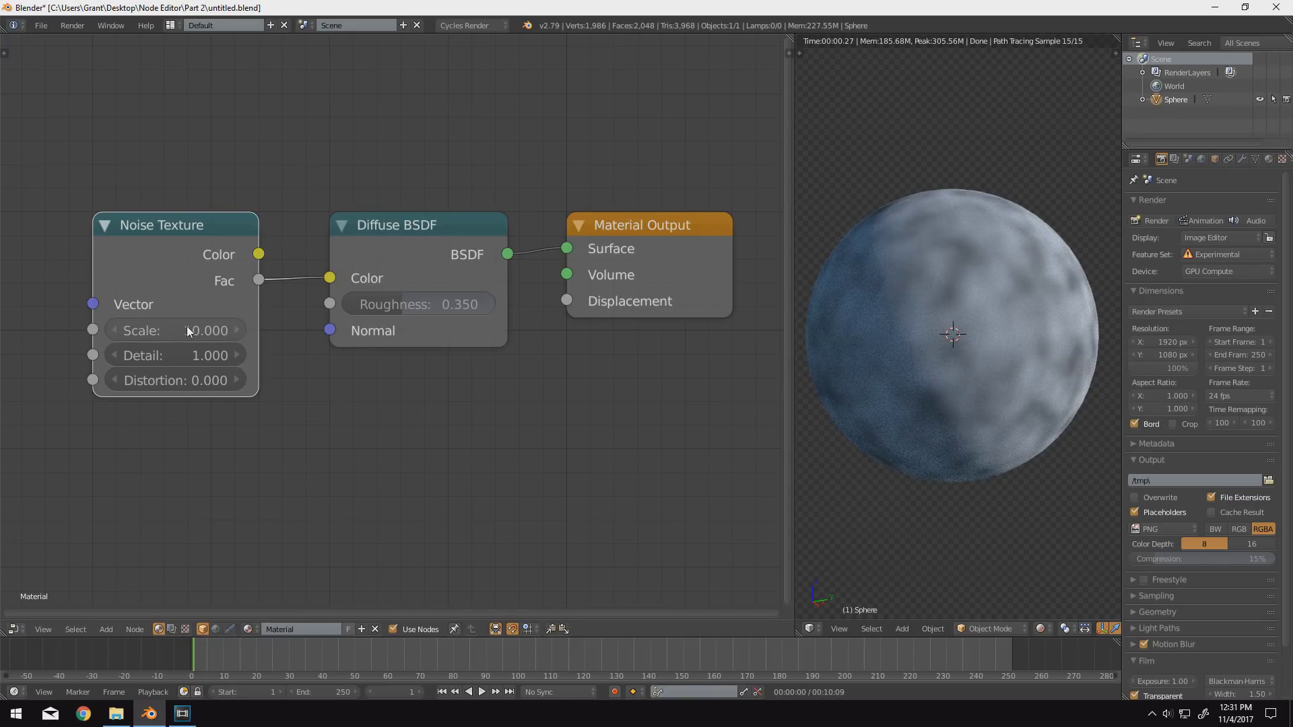
- Set the Noise Texture's Detail to 5 and its Distortion to 10
{"action": "left_click", "coordinate": [191, 348]}
{"action": "type", "text": "5"}
{"action": "key", "text": "Return"}
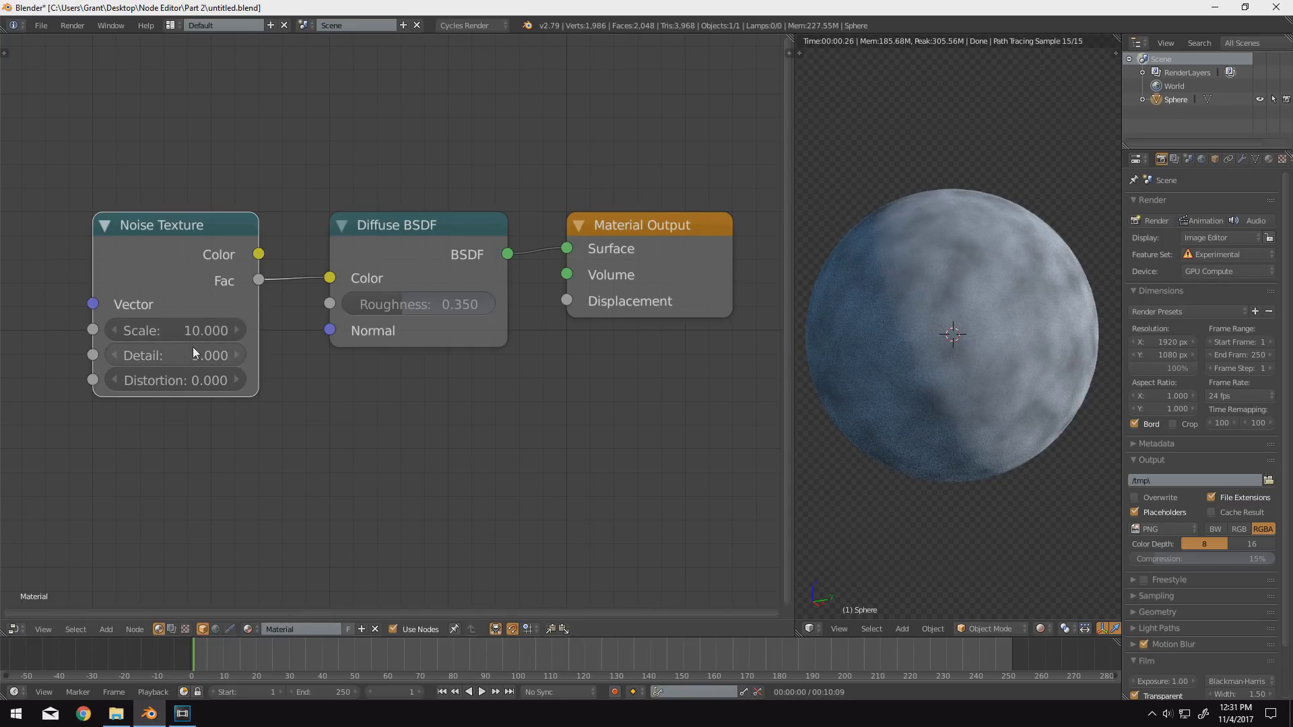
{"action": "left_click", "coordinate": [171, 378]}
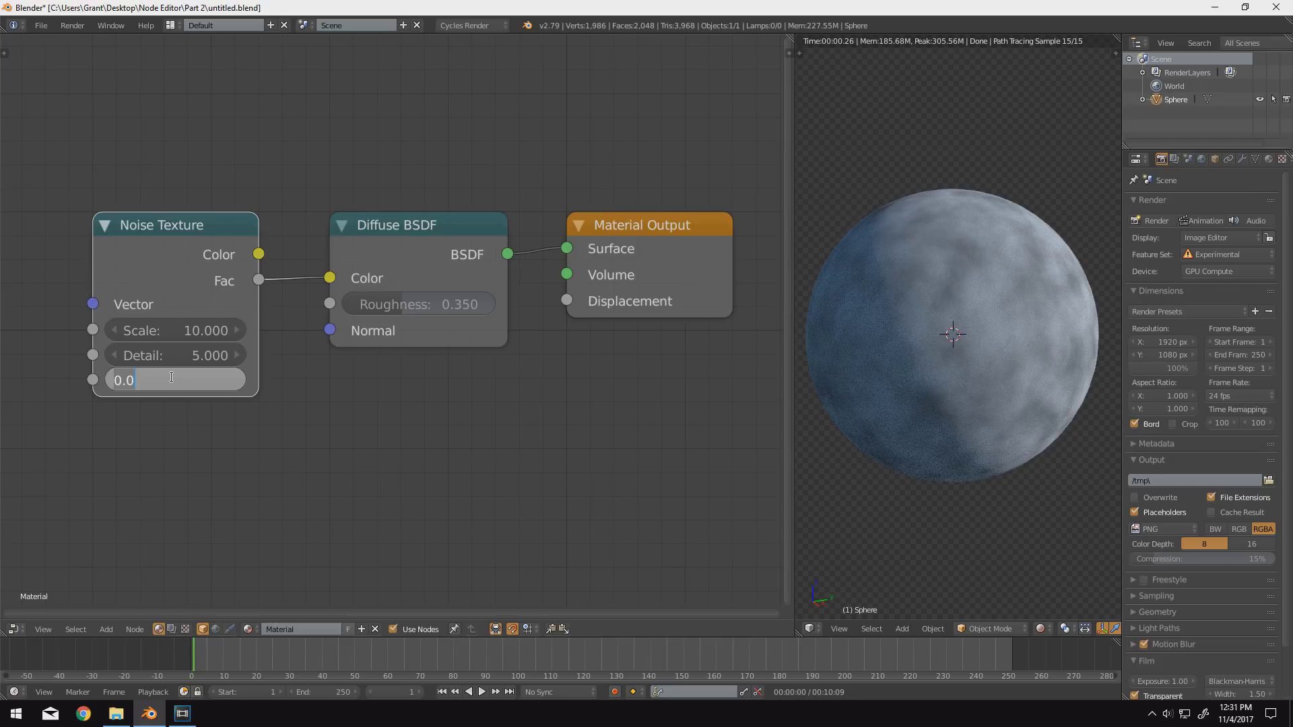
{"action": "type", "text": "10"}
{"action": "key", "text": "Return"}
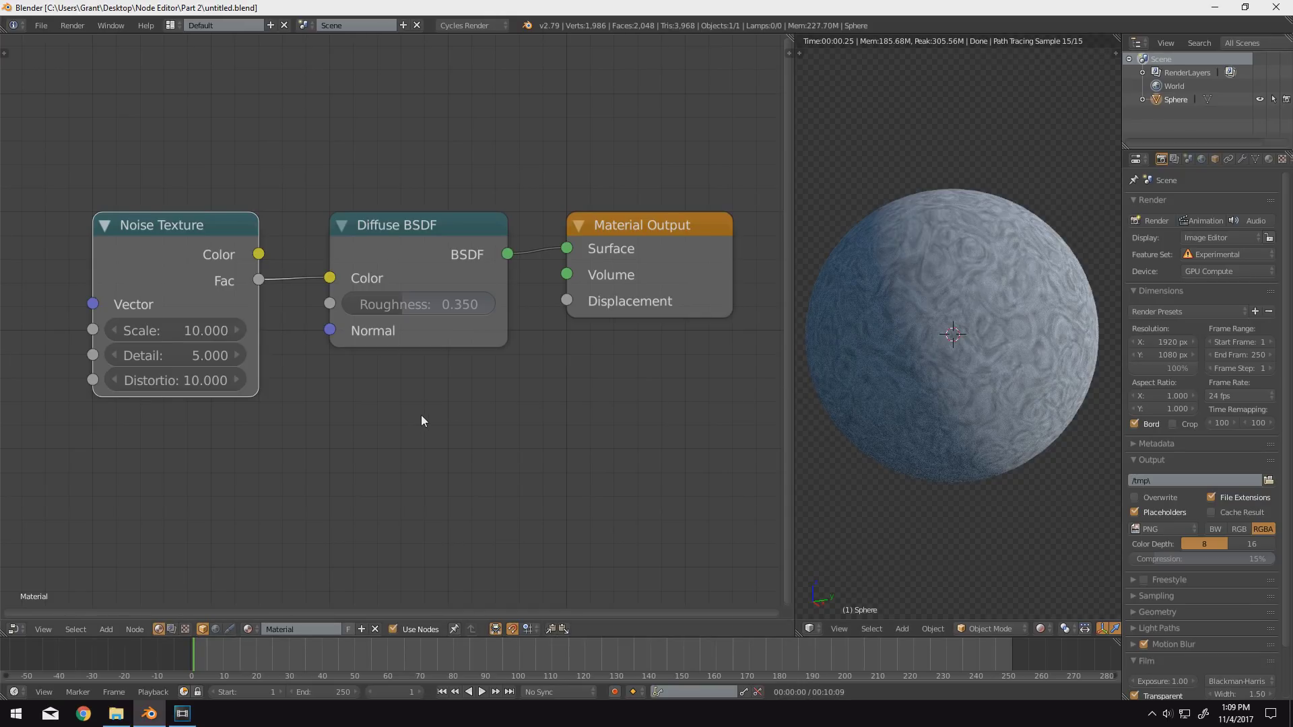
- Add a Voronoi Texture node below the Diffuse BSDF to show its options, and delete it
{"action": "key", "text": "shift+a"}
{"action": "mouse_move", "coordinate": [422, 408]}
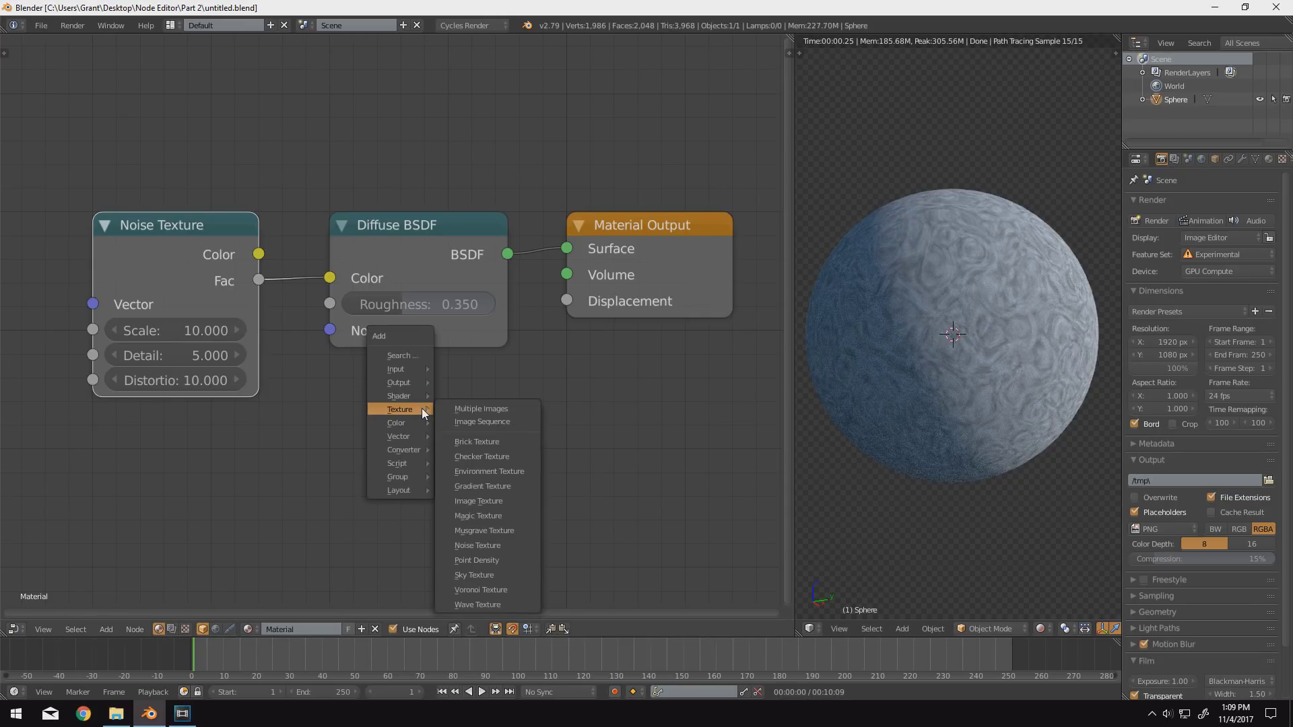
{"action": "left_click", "coordinate": [478, 589]}
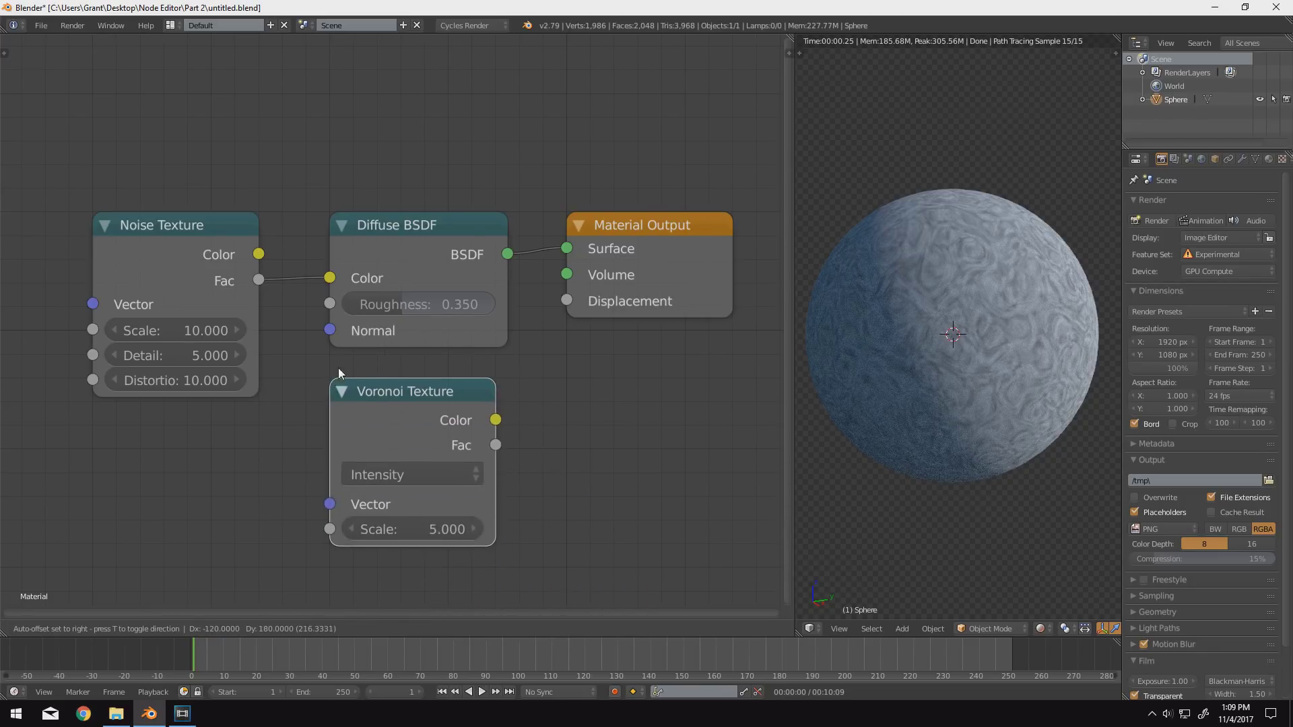
{"action": "left_click", "coordinate": [345, 350]}
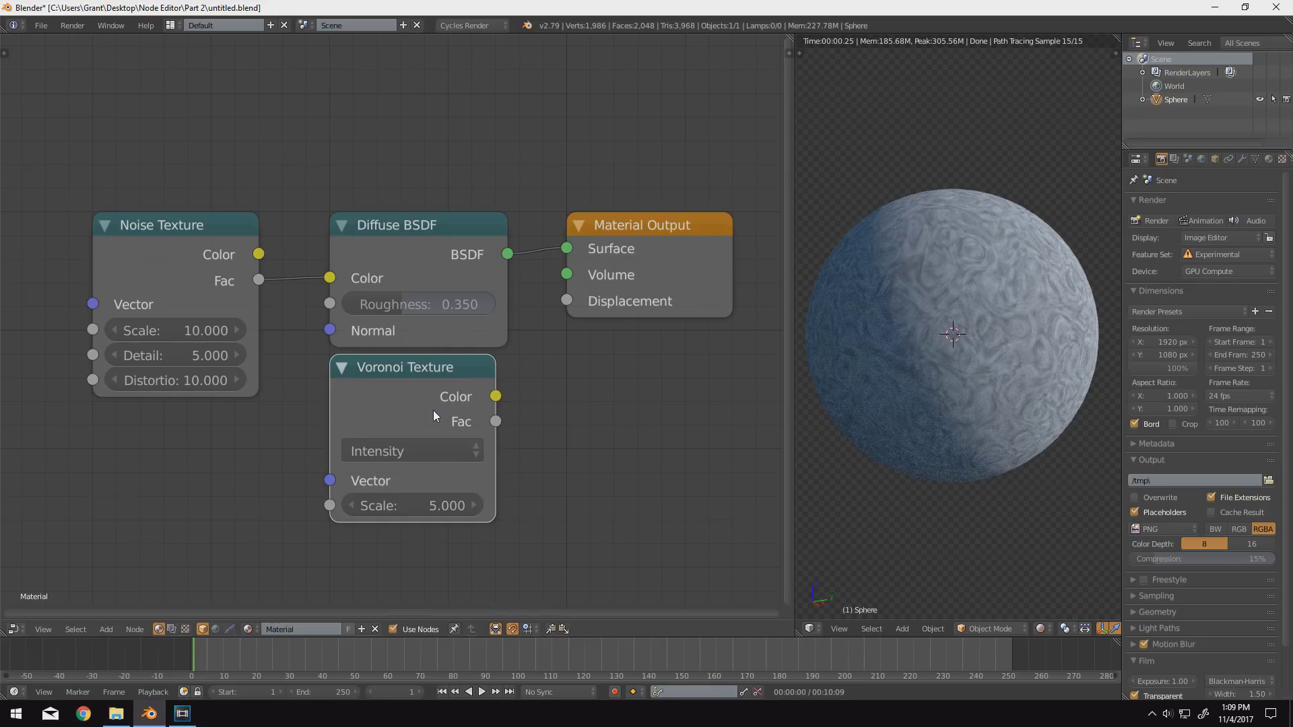
{"action": "key", "text": "x"}
- Add a Musgrave Texture node below the Noise Texture to show its options, and delete it
{"action": "key", "text": "shift+a"}
{"action": "mouse_move", "coordinate": [434, 410]}
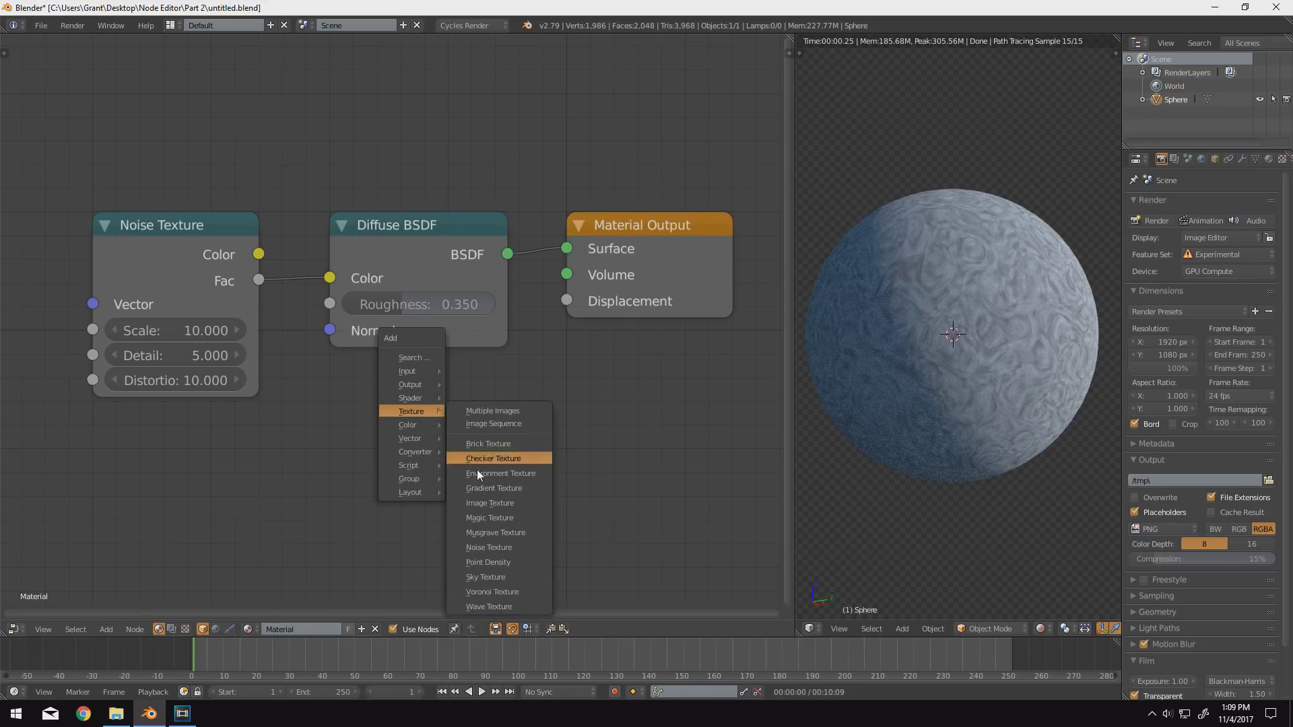
{"action": "left_click", "coordinate": [479, 532]}
{"action": "scroll", "coordinate": [402, 420], "scroll_direction": "down", "scroll_amount": 2}
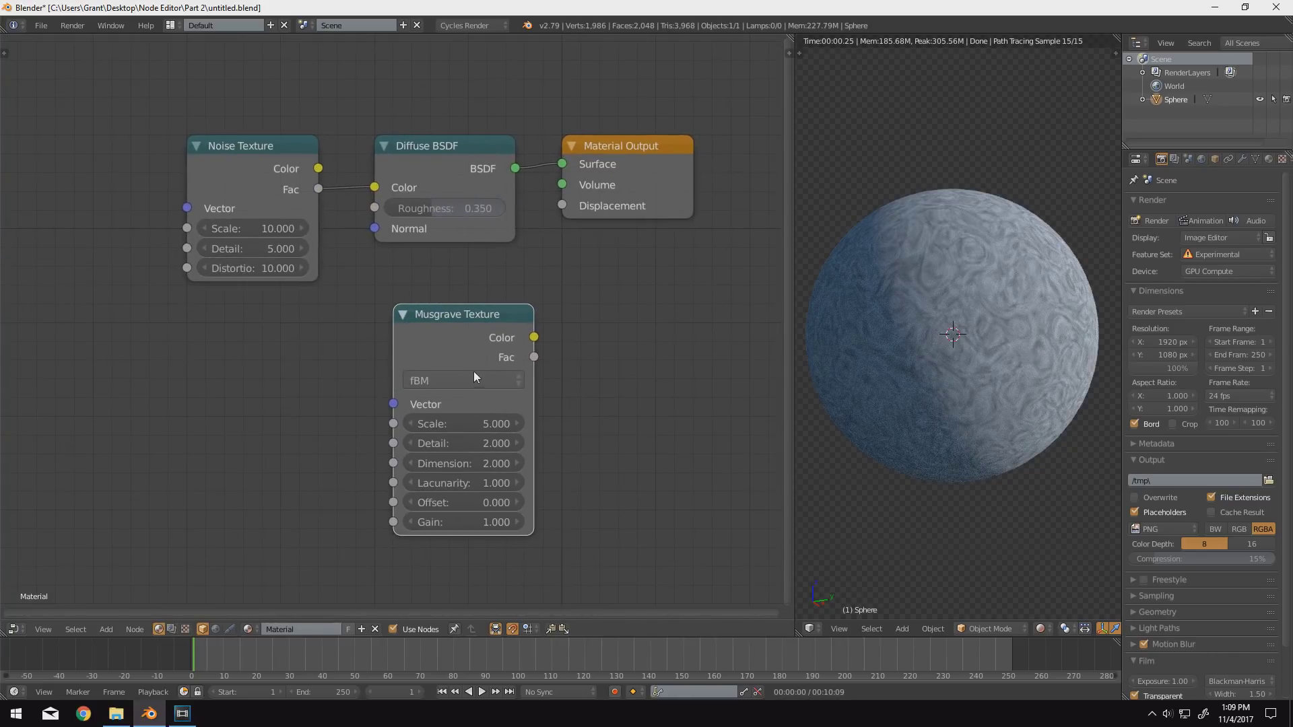
{"action": "left_click", "coordinate": [252, 337]}
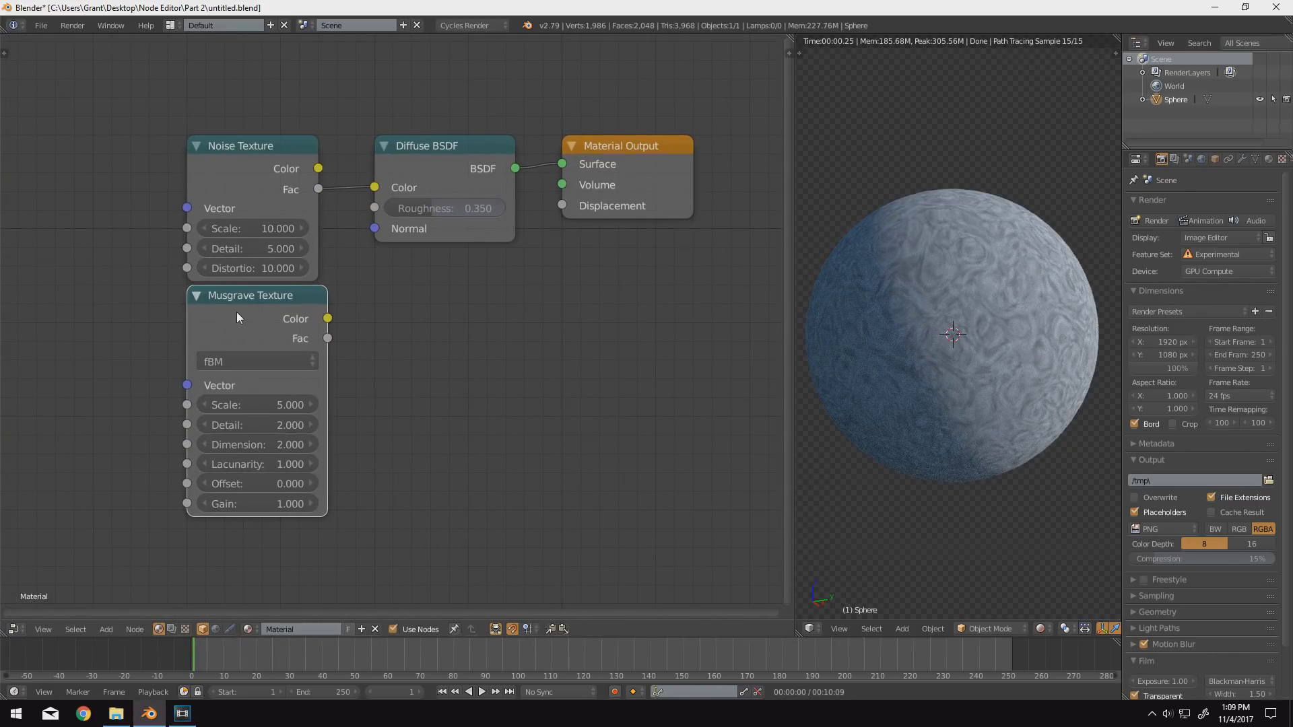
{"action": "key", "text": "x"}
{"action": "key", "text": "shift+a"}
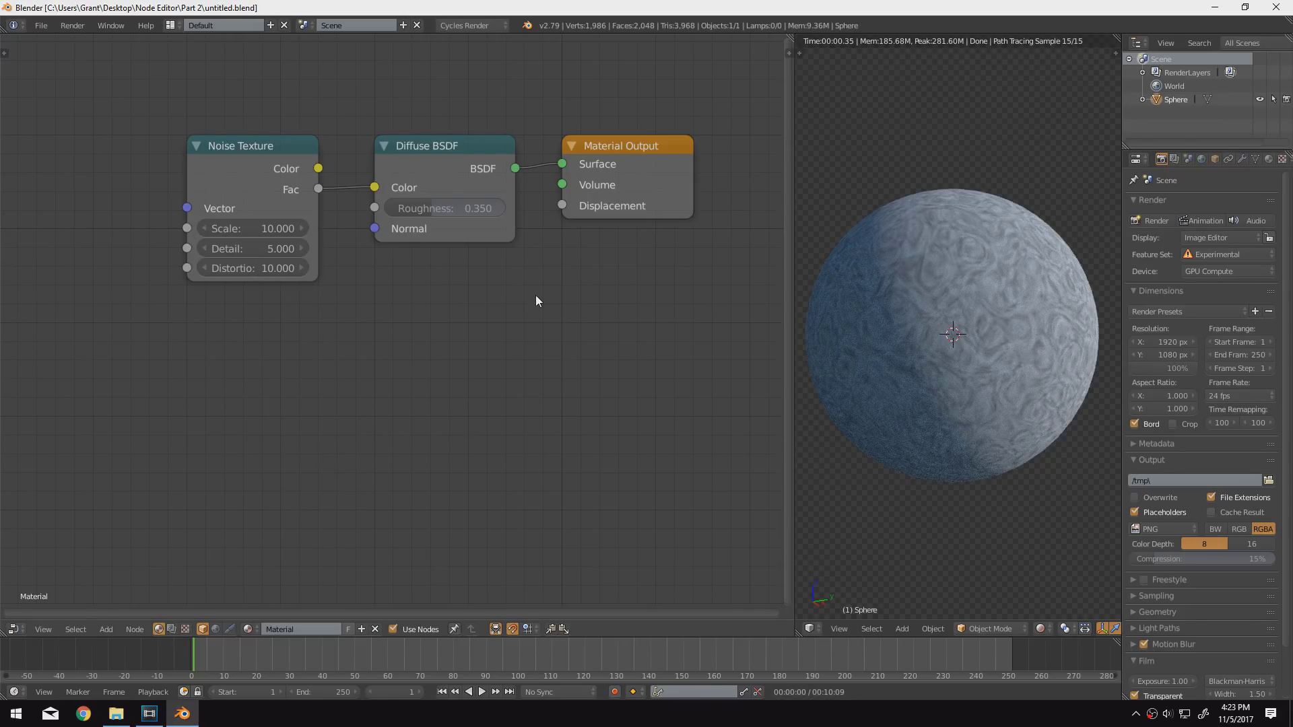
- Show the sphere's material properties with the material preview expanded, and check the Surface shader setting
{"action": "middle_click_drag", "start_coordinate": [536, 301], "coordinate": [514, 403]}
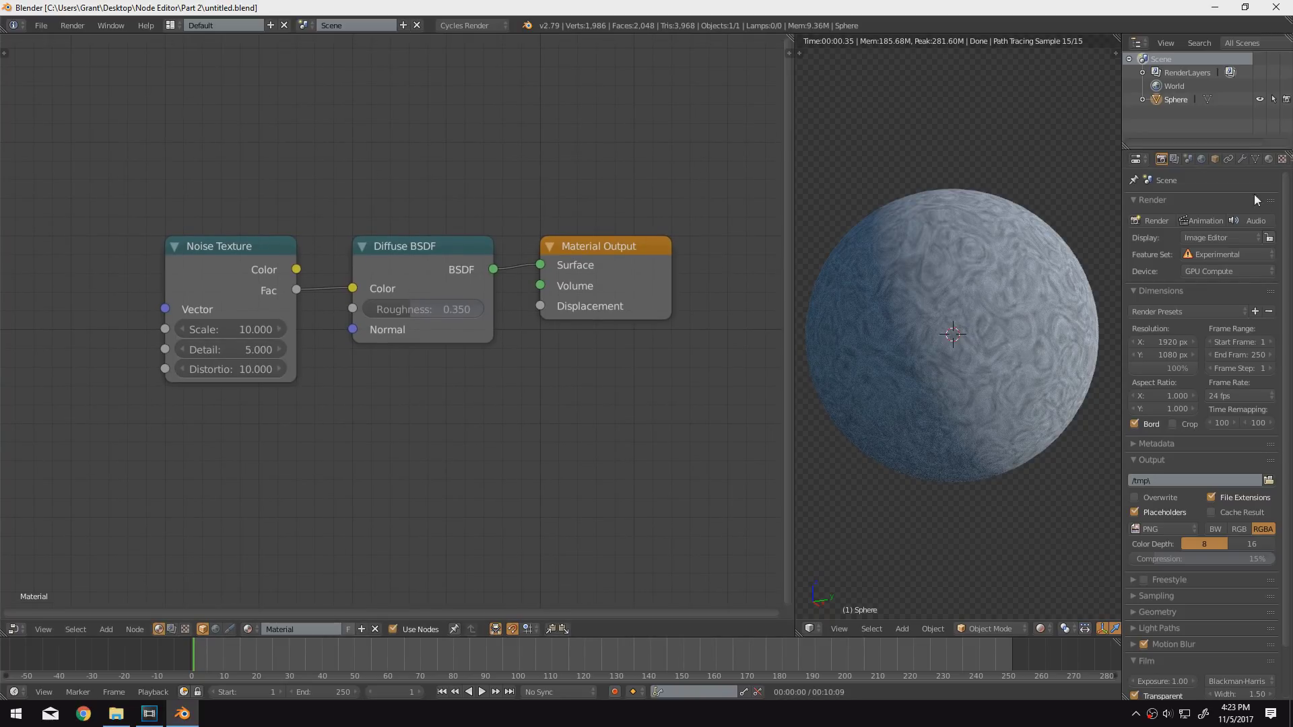
{"action": "left_click", "coordinate": [1269, 159]}
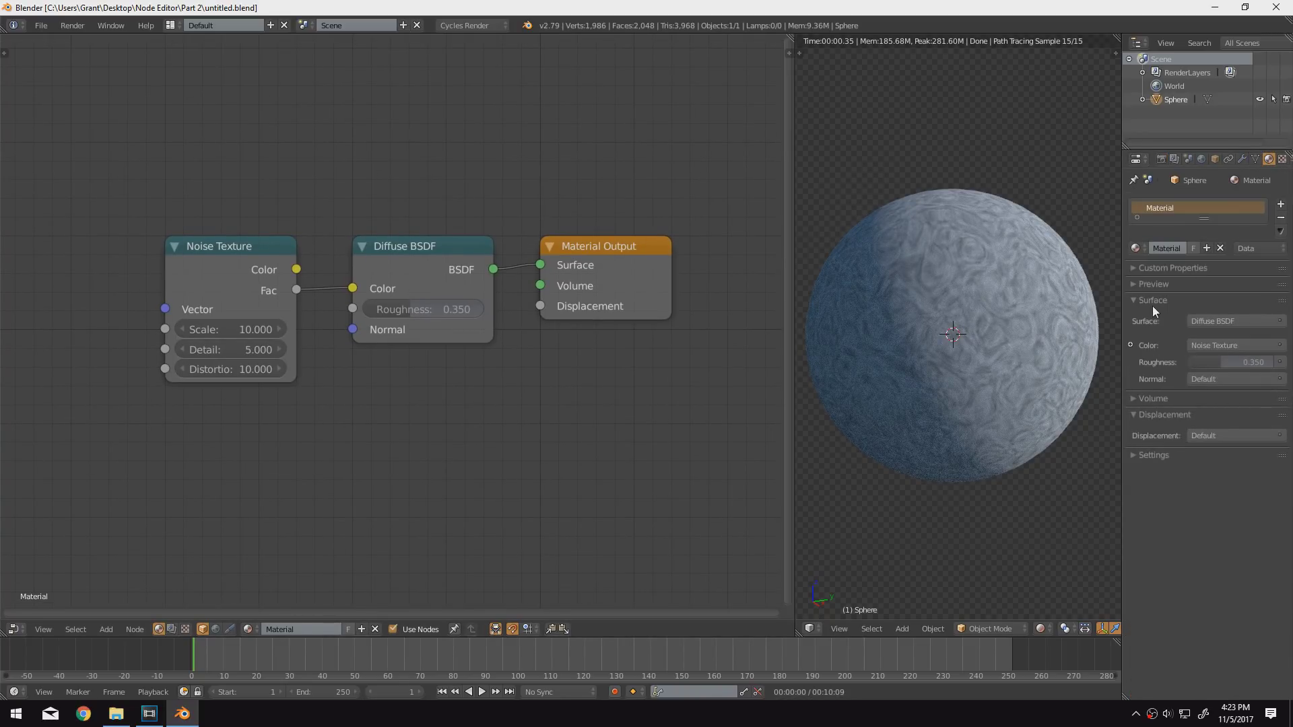
{"action": "left_click", "coordinate": [1154, 283]}
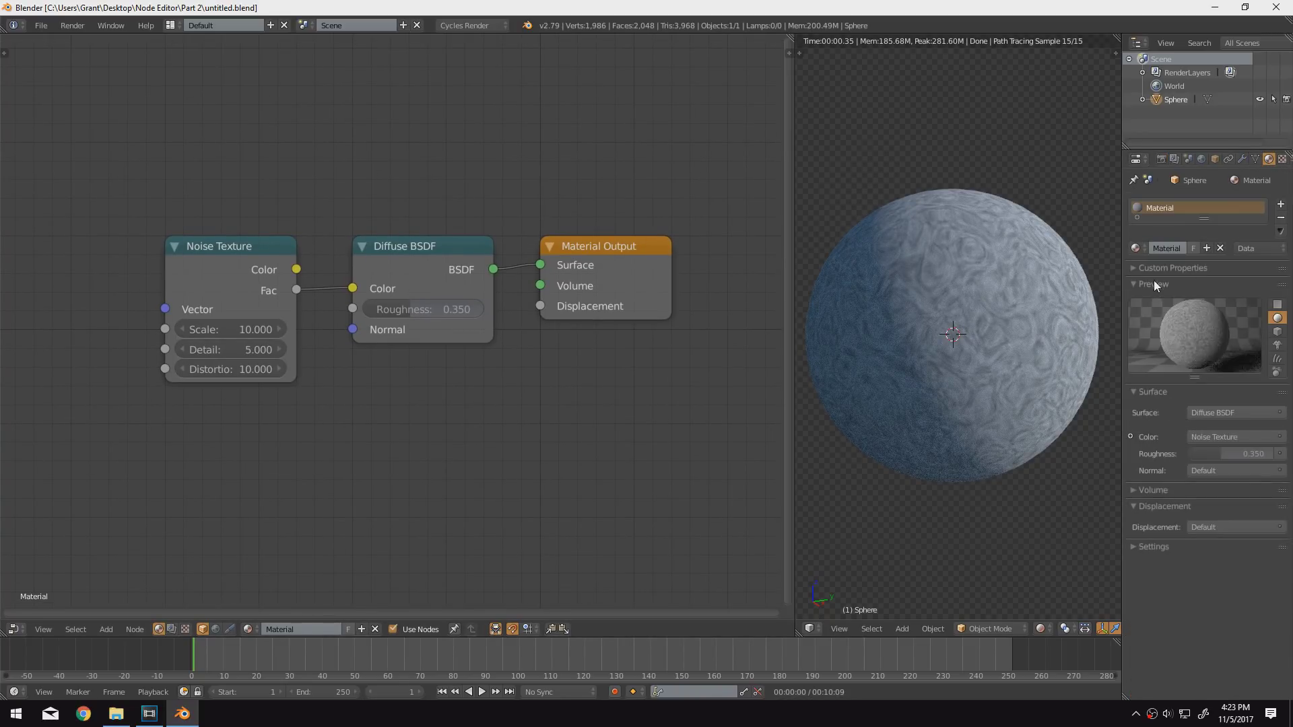
{"action": "left_click", "coordinate": [1215, 412]}
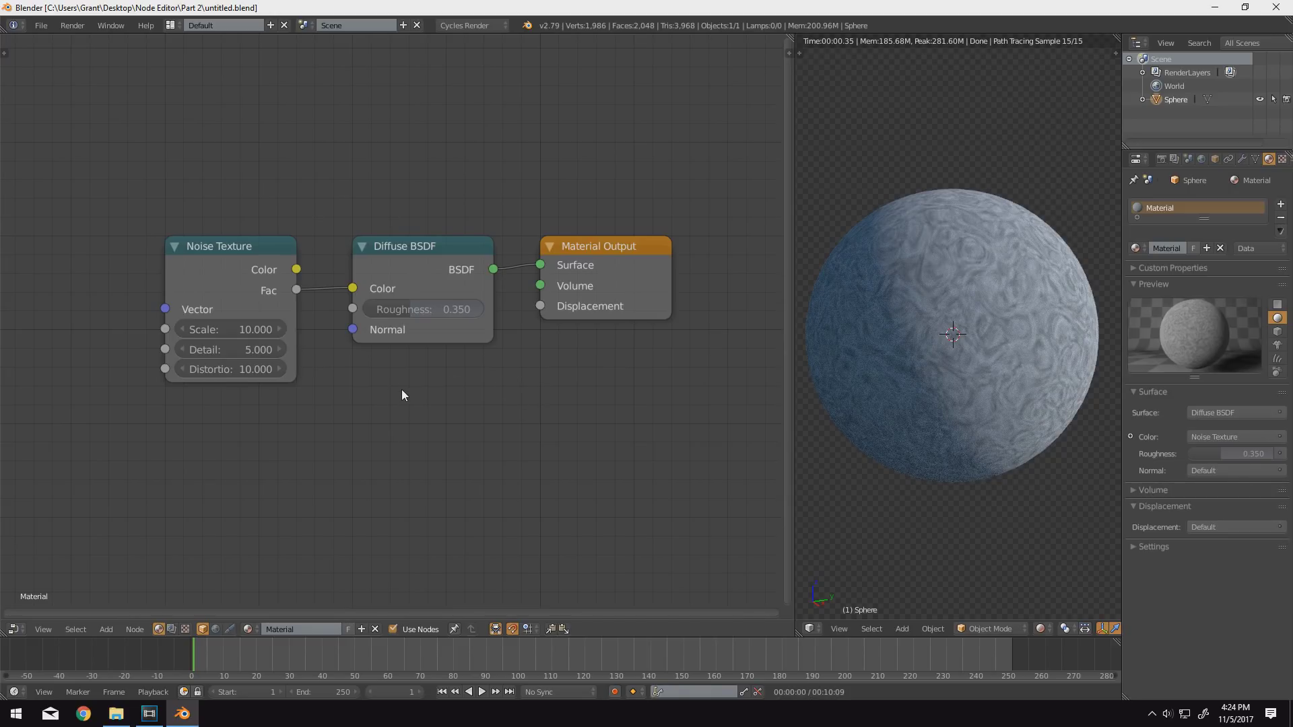
- Add a Glossy BSDF shader node and place it directly below the Diffuse BSDF
{"action": "left_click", "coordinate": [446, 280]}
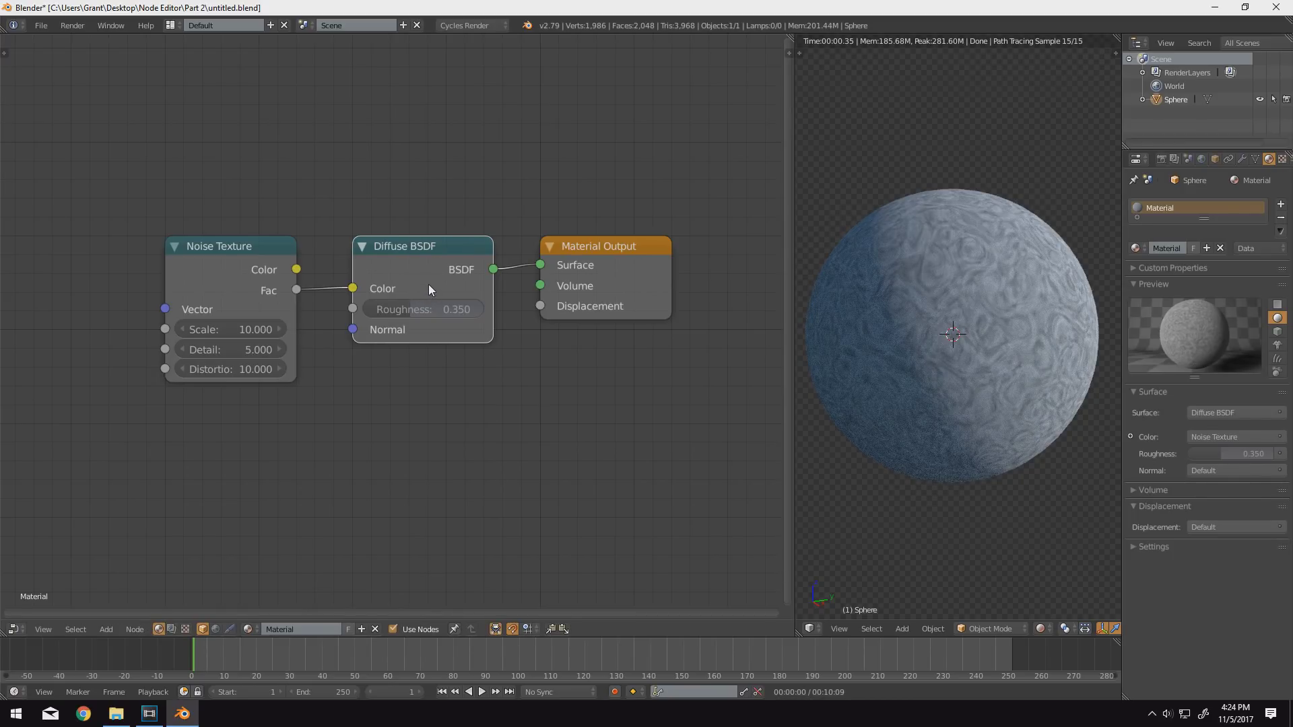
{"action": "scroll", "coordinate": [425, 296], "scroll_direction": "down", "scroll_amount": 2}
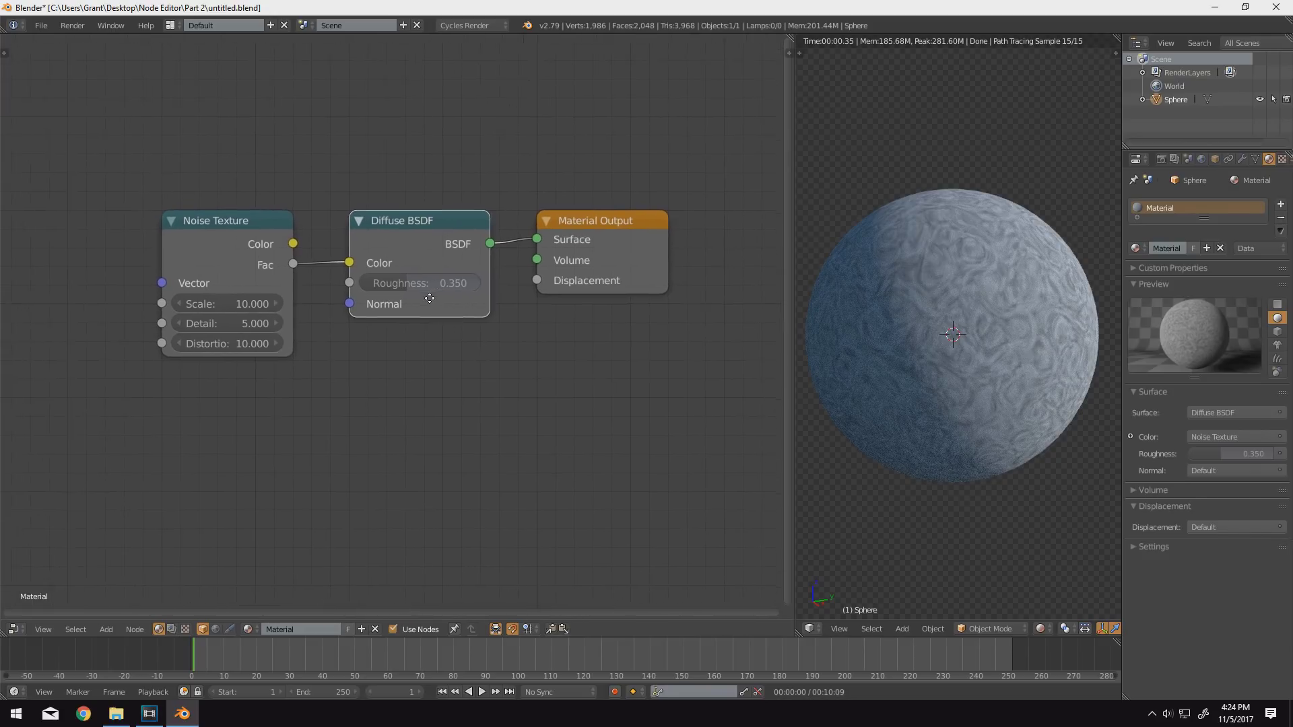
{"action": "key", "text": "shift+a"}
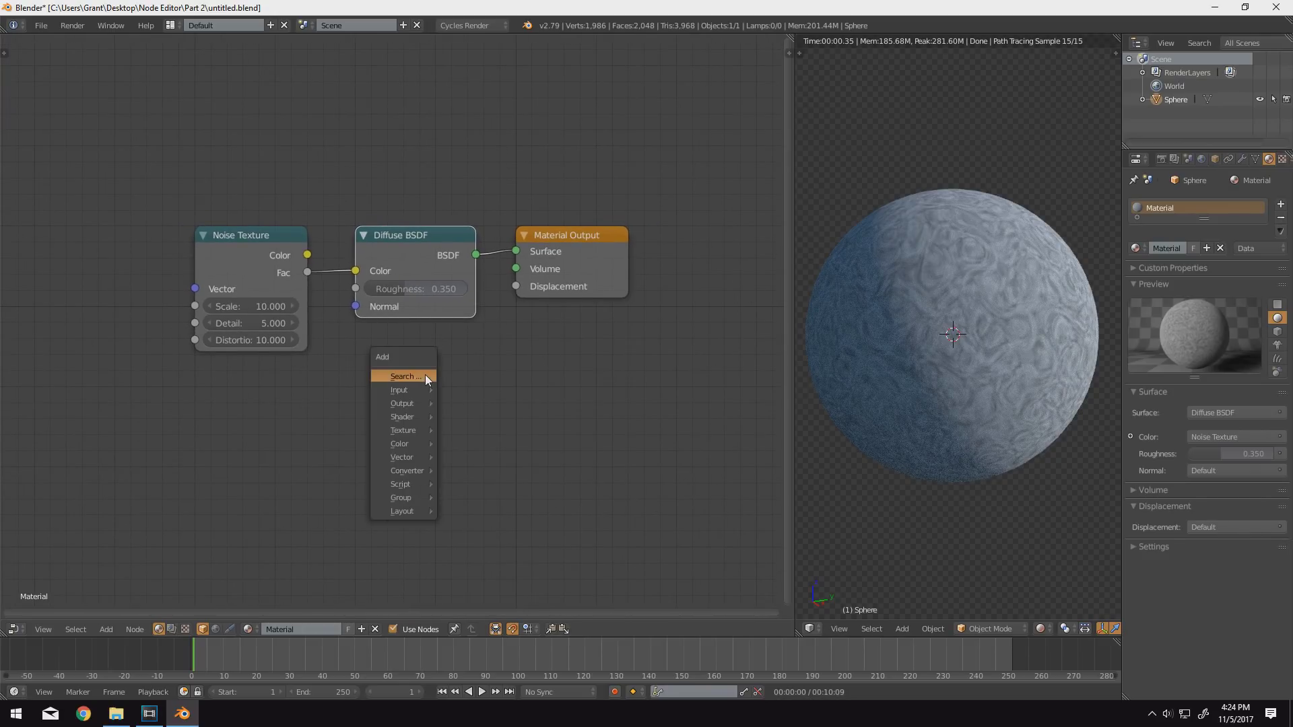
{"action": "mouse_move", "coordinate": [418, 413]}
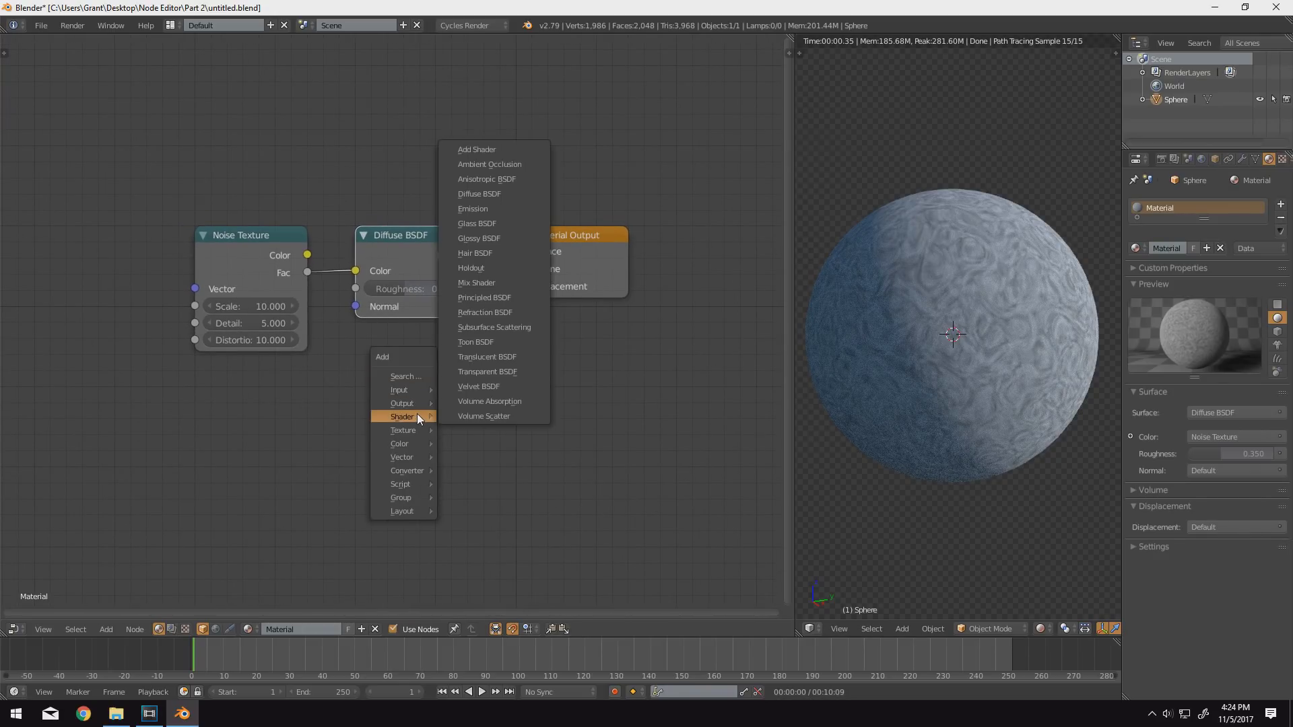
{"action": "left_click", "coordinate": [515, 236]}
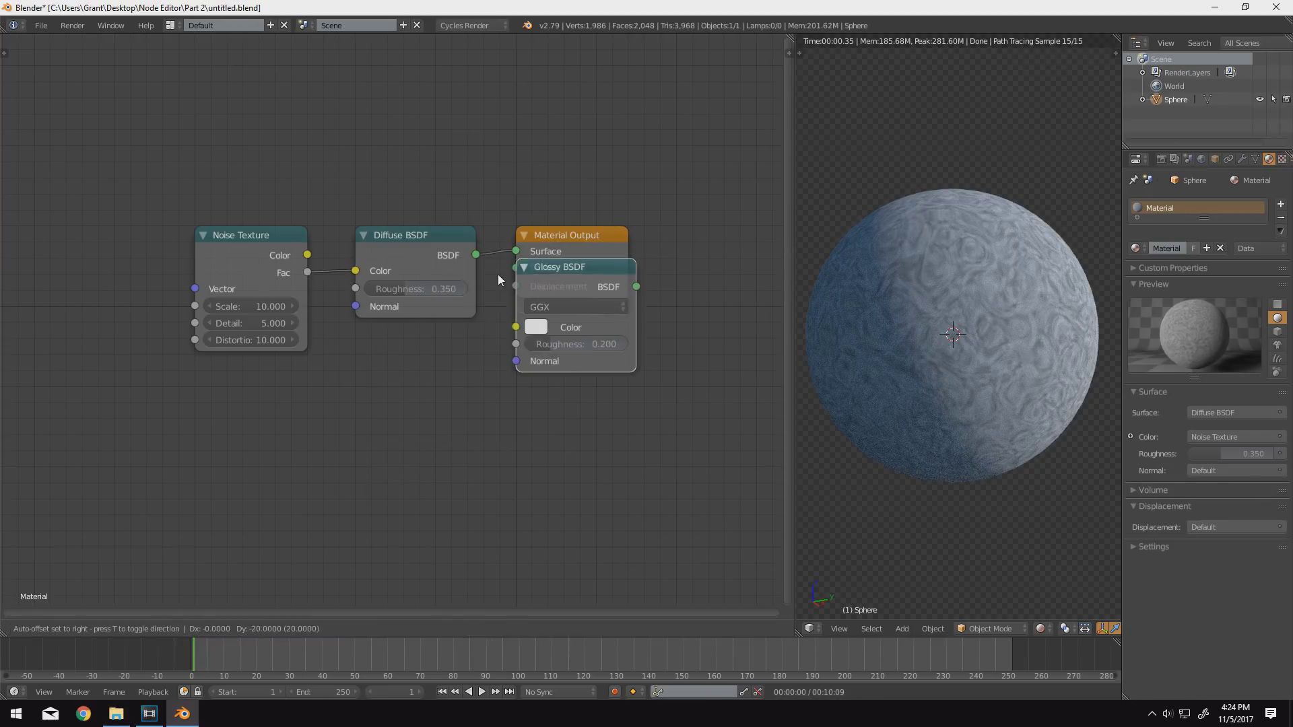
{"action": "left_click", "coordinate": [356, 322]}
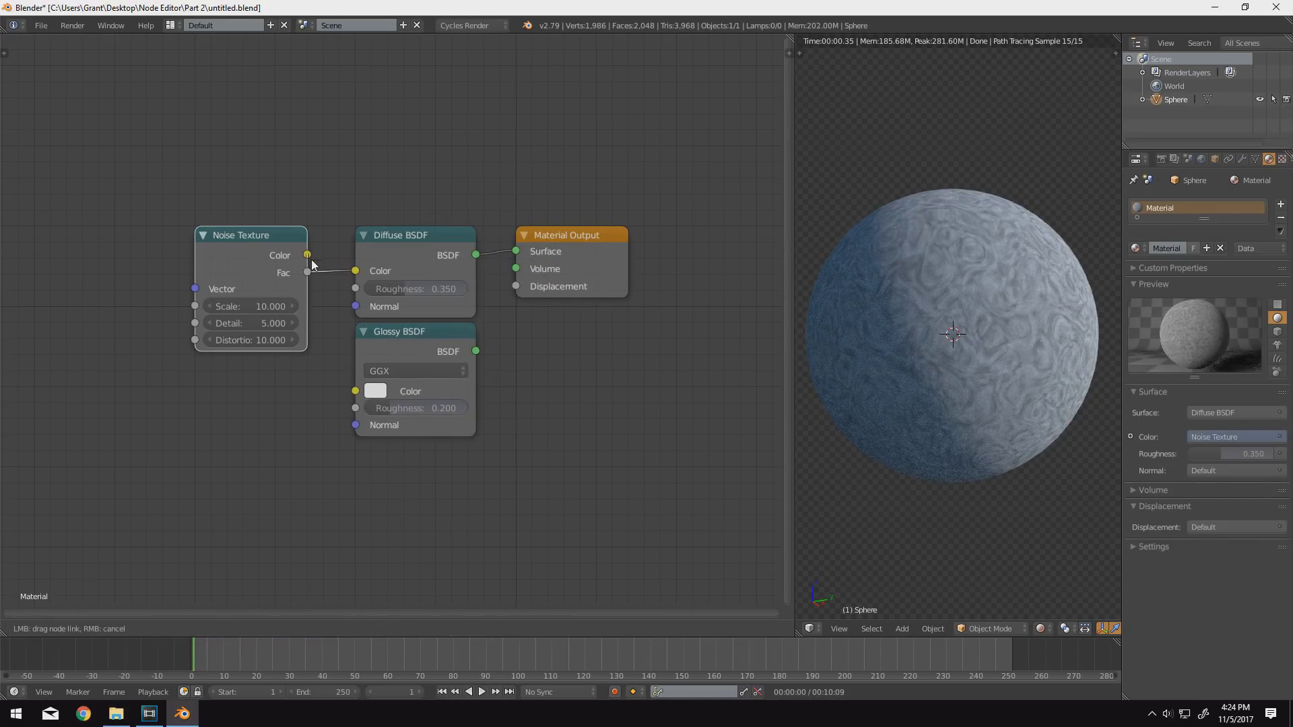
- Connect the Noise Texture's Color output to both shaders' Color inputs, and the Glossy BSDF to the Material Output's Surface
{"action": "left_click_drag", "start_coordinate": [308, 255], "coordinate": [355, 391]}
{"action": "left_click_drag", "start_coordinate": [475, 350], "coordinate": [515, 251]}
{"action": "left_click_drag", "start_coordinate": [307, 254], "coordinate": [355, 273]}
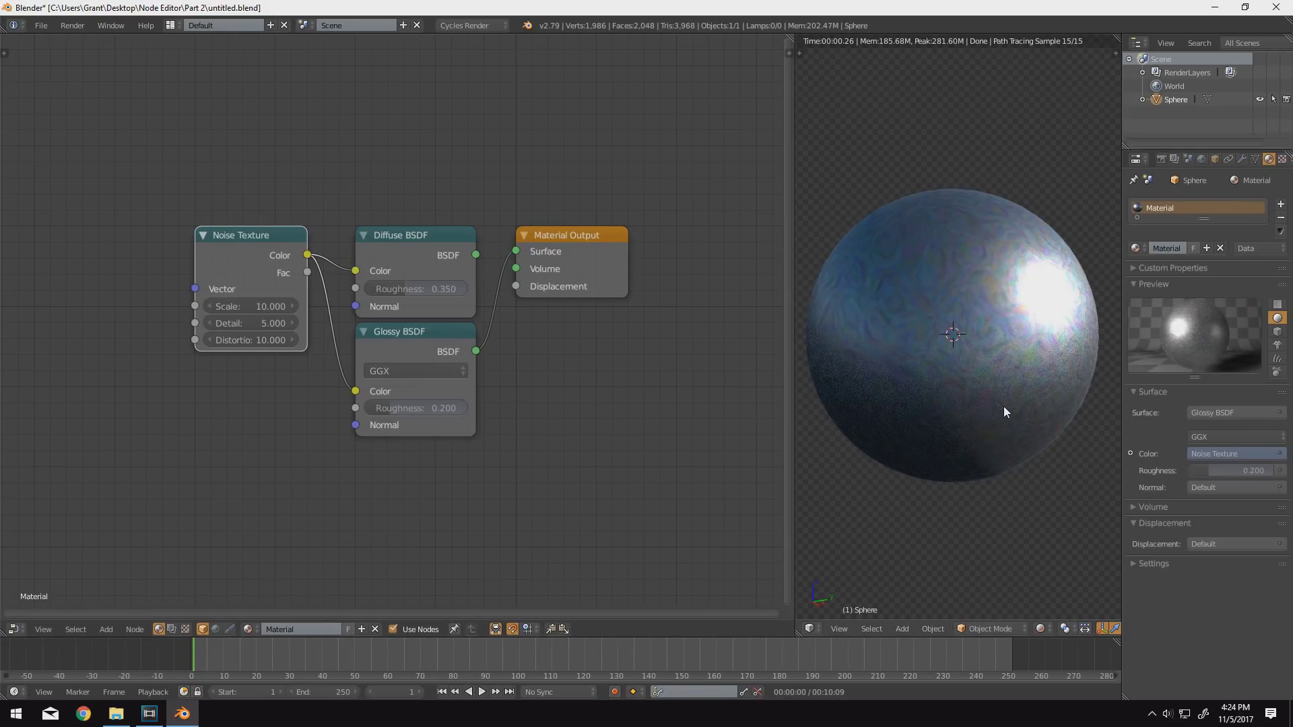
{"action": "scroll", "coordinate": [959, 403], "scroll_direction": "up", "scroll_amount": 2}
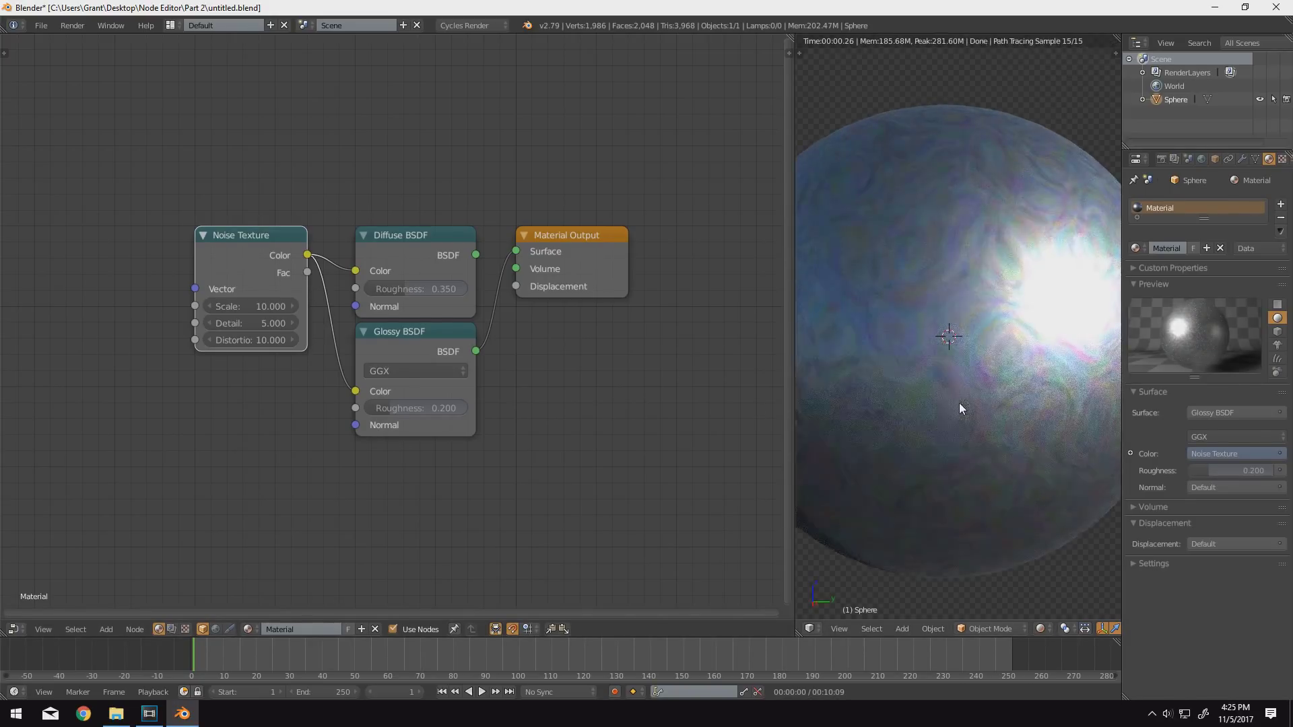
{"action": "scroll", "coordinate": [979, 398], "scroll_direction": "down", "scroll_amount": 1}
- Switch the Material Output's Surface input to the Diffuse BSDF for comparison, and reconnect the Glossy BSDF
{"action": "left_click_drag", "start_coordinate": [477, 256], "coordinate": [515, 251]}
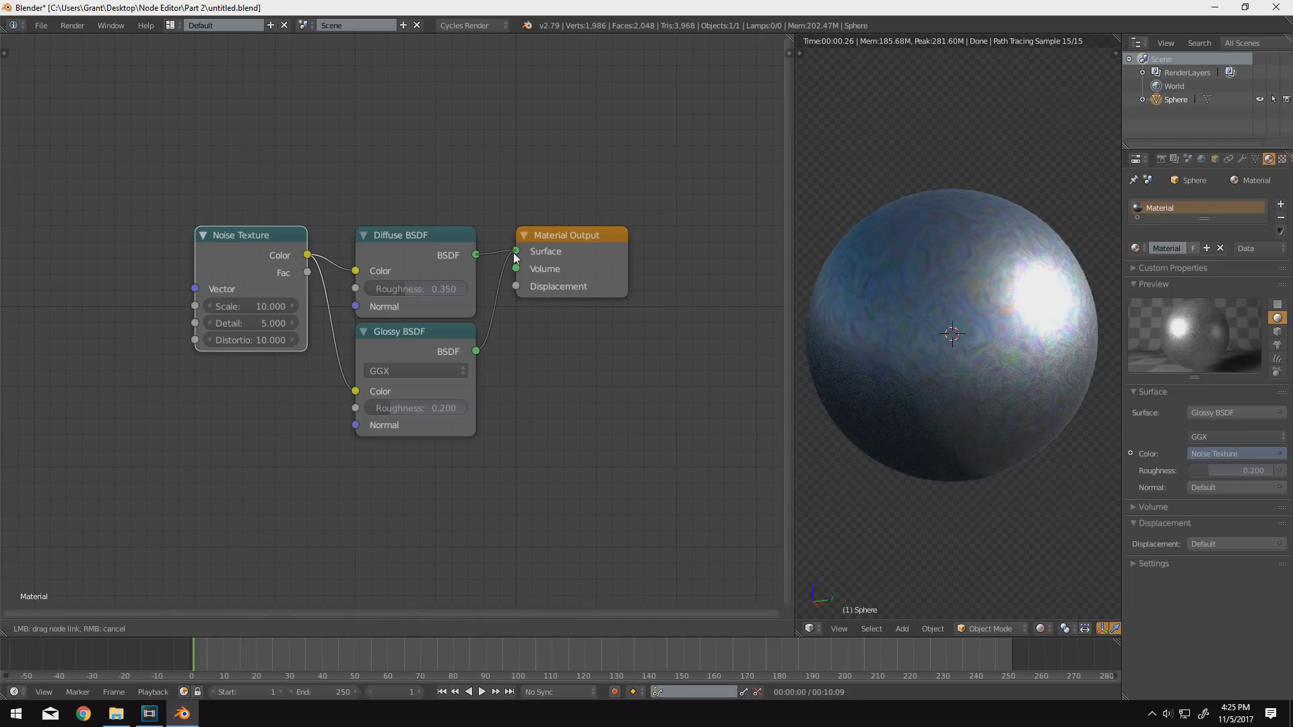
{"action": "left_click_drag", "start_coordinate": [477, 351], "coordinate": [517, 253]}
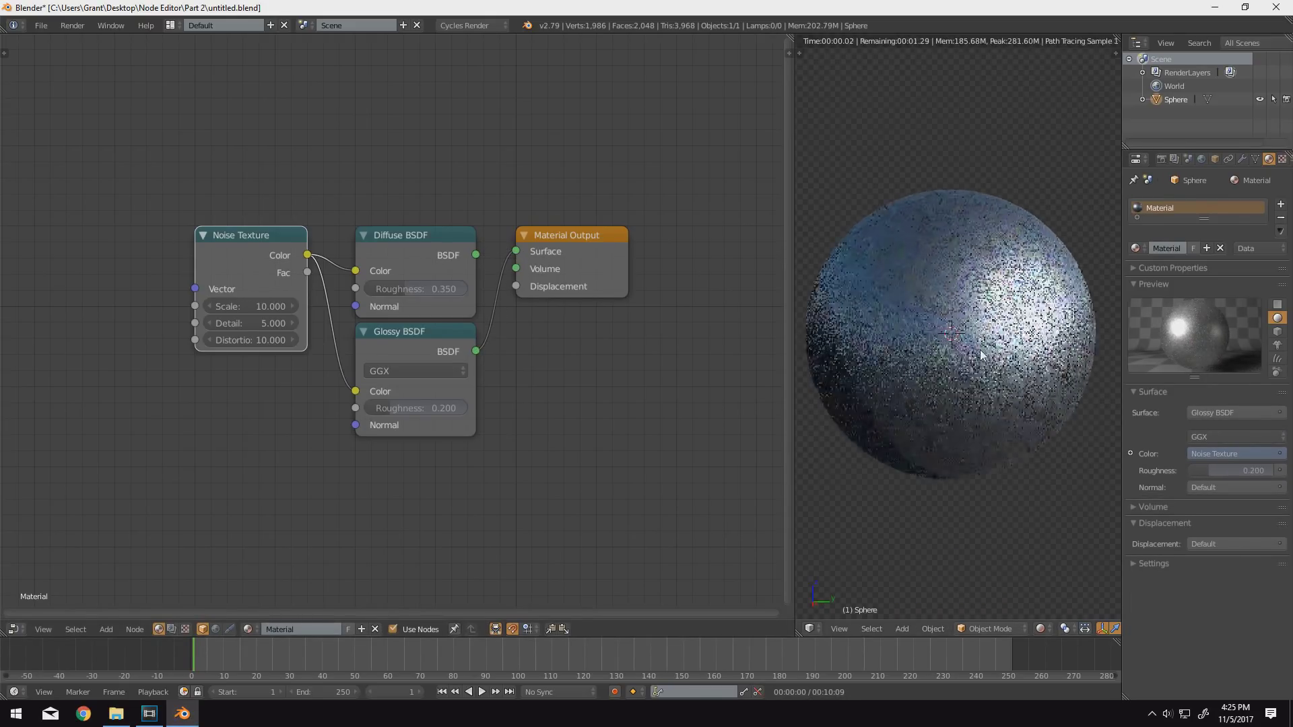
{"action": "scroll", "coordinate": [970, 353], "scroll_direction": "up", "scroll_amount": 2}
{"action": "scroll", "coordinate": [957, 350], "scroll_direction": "down", "scroll_amount": 2}
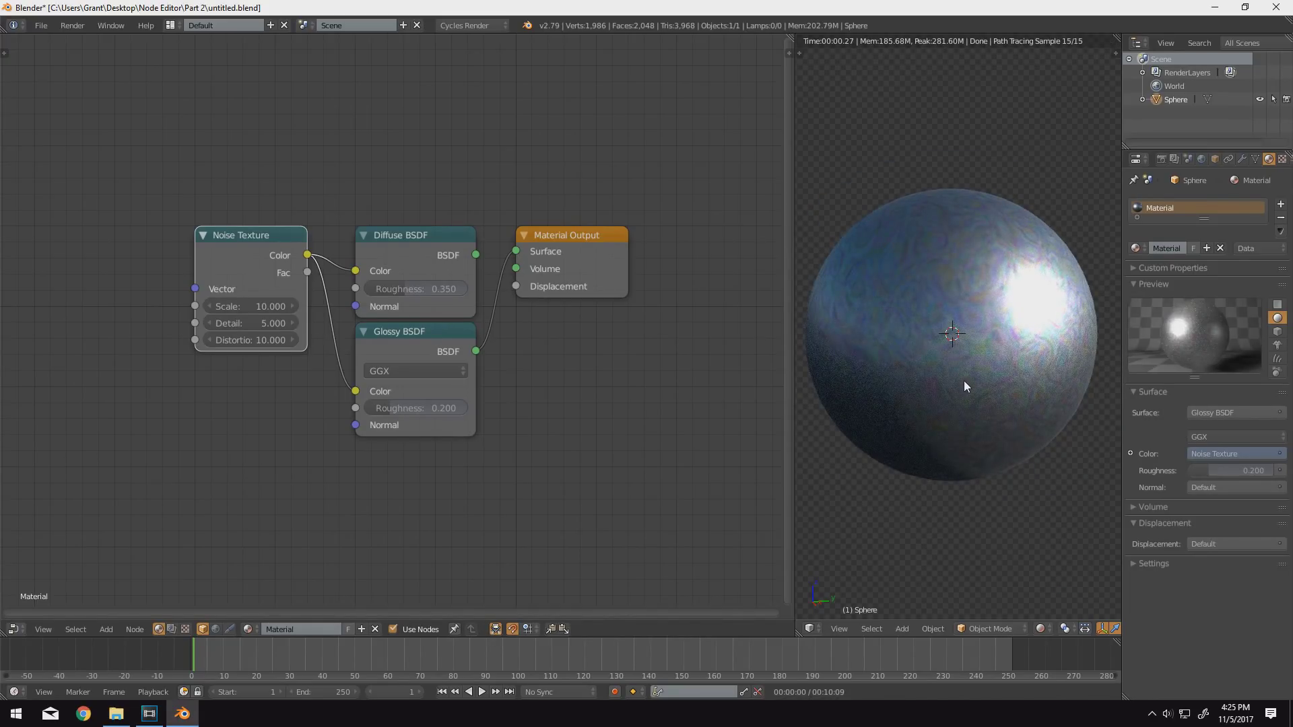
- Try Glossy BSDF roughness values of 0.300 and 0, and set the Diffuse BSDF's roughness to 0.342
{"action": "left_click_drag", "start_coordinate": [384, 408], "coordinate": [464, 408]}
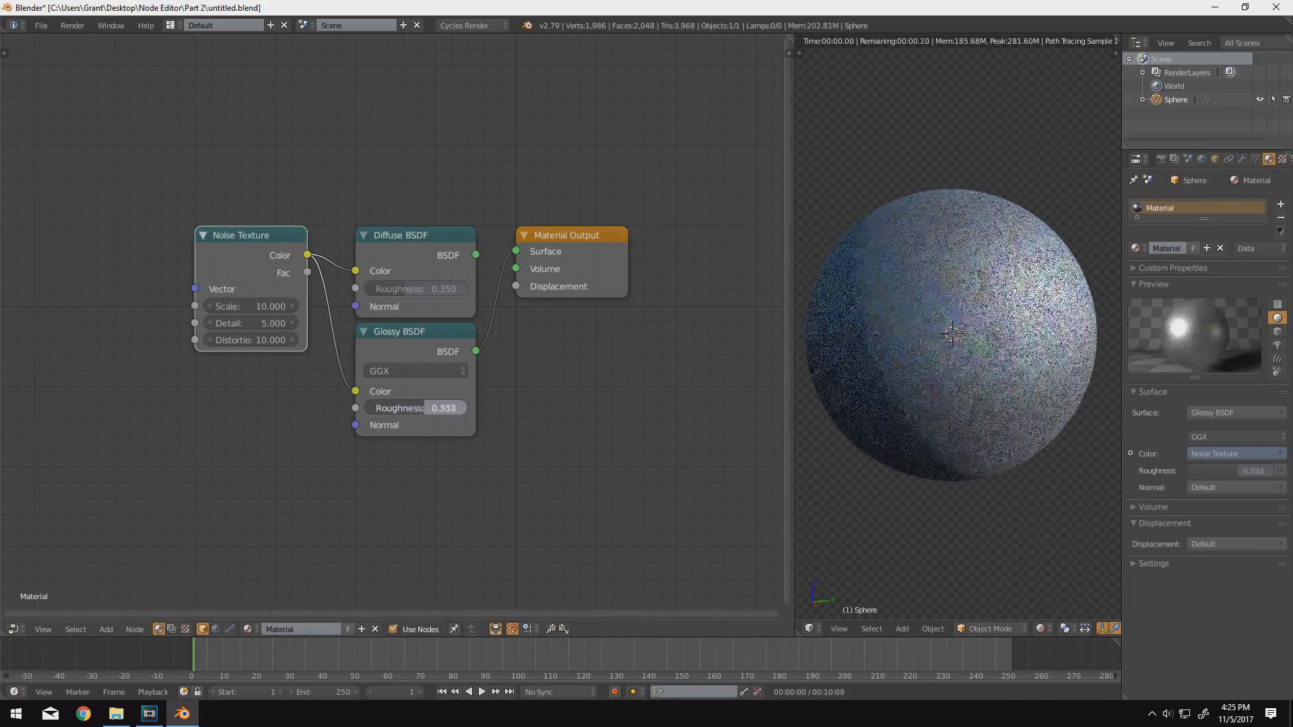
{"action": "left_click_drag", "start_coordinate": [465, 408], "coordinate": [395, 408]}
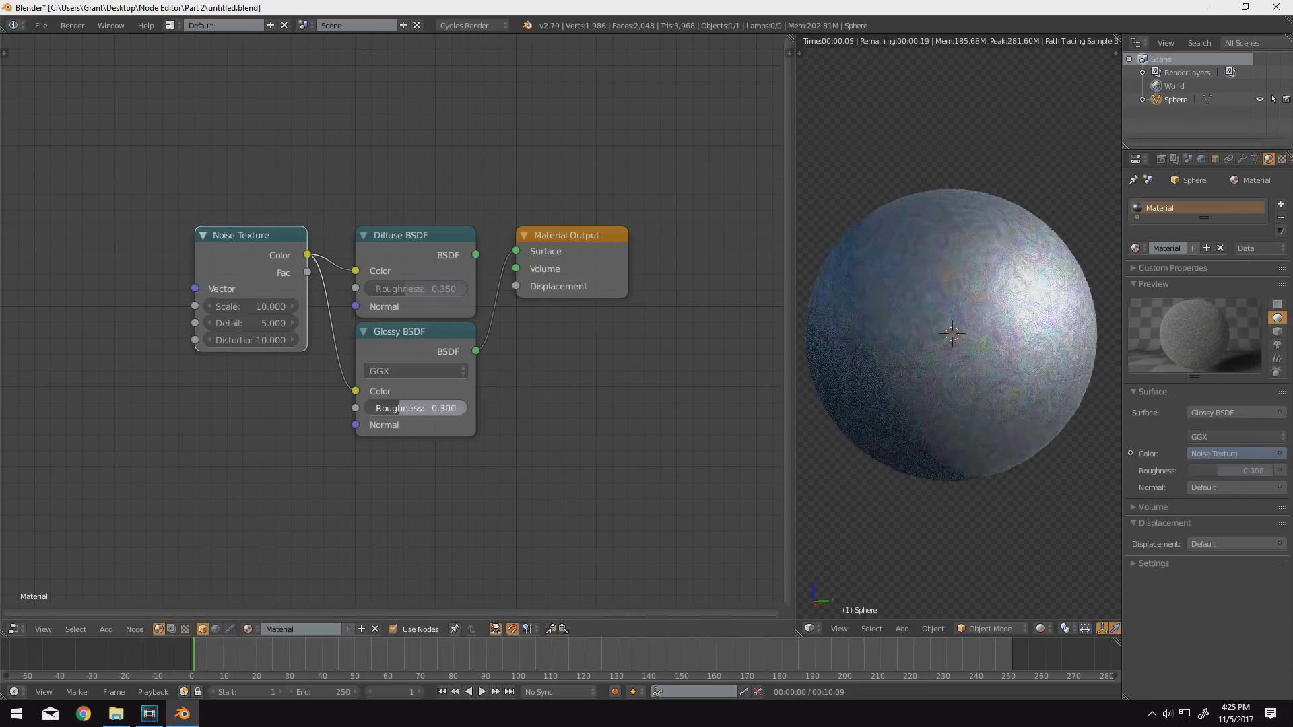
{"action": "left_click_drag", "start_coordinate": [404, 288], "coordinate": [403, 288]}
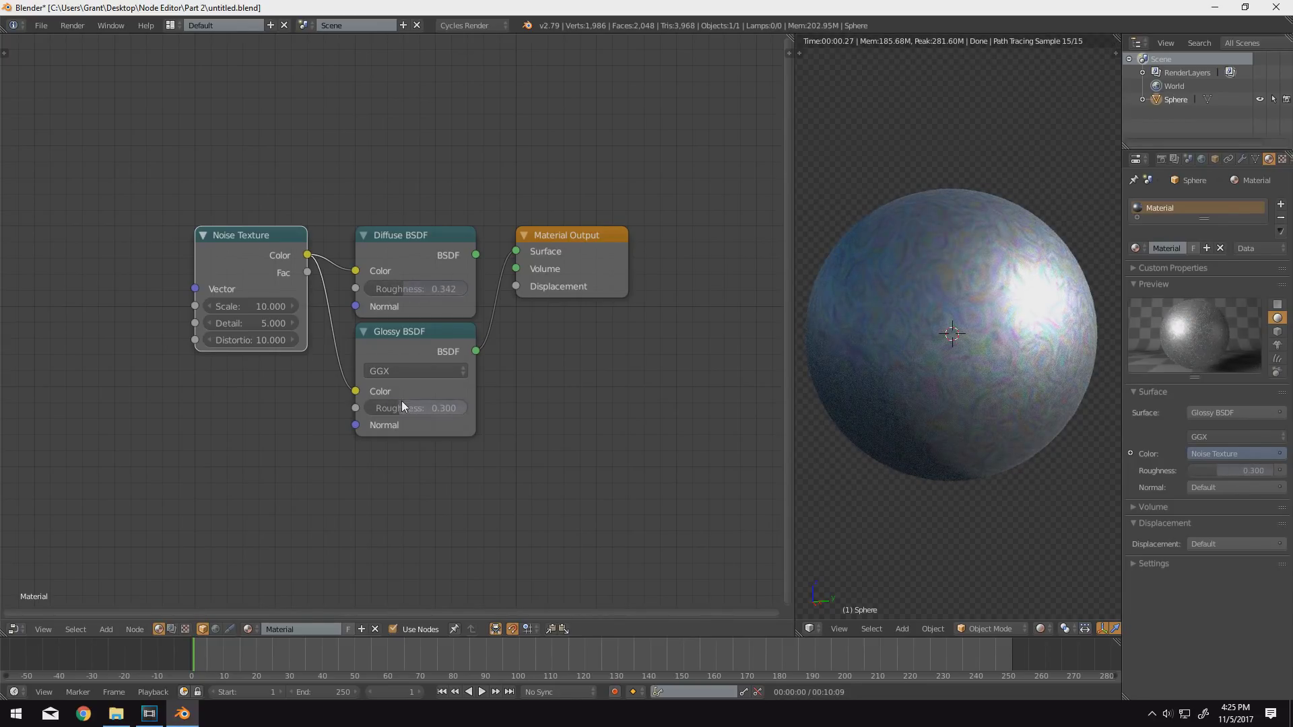
{"action": "left_click_drag", "start_coordinate": [401, 408], "coordinate": [370, 408]}
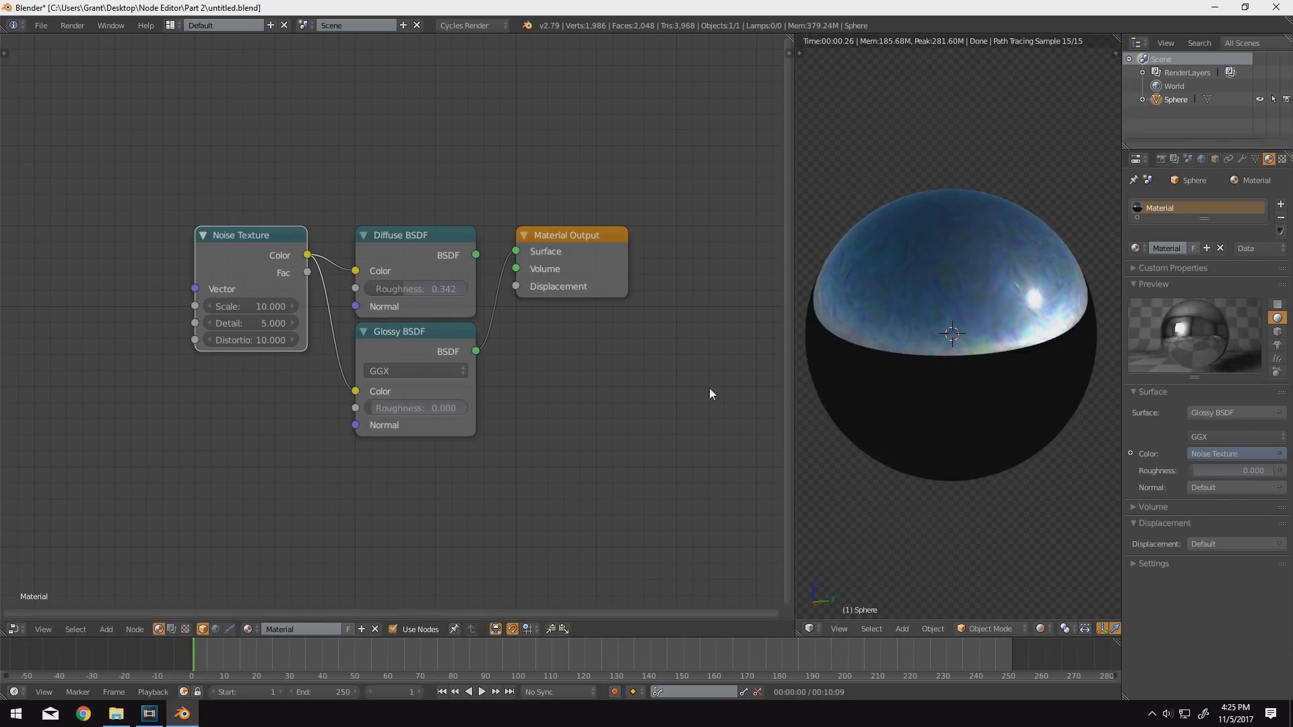
- Try a roughness of 0.05 on the Glossy BSDF, and set it to 0.2
{"action": "mouse_move", "coordinate": [394, 408]}
{"action": "left_mouse_down"}
{"action": "mouse_move", "coordinate": [411, 408]}
{"action": "mouse_move", "coordinate": [378, 409]}
{"action": "left_mouse_up"}
{"action": "left_click", "coordinate": [378, 408]}
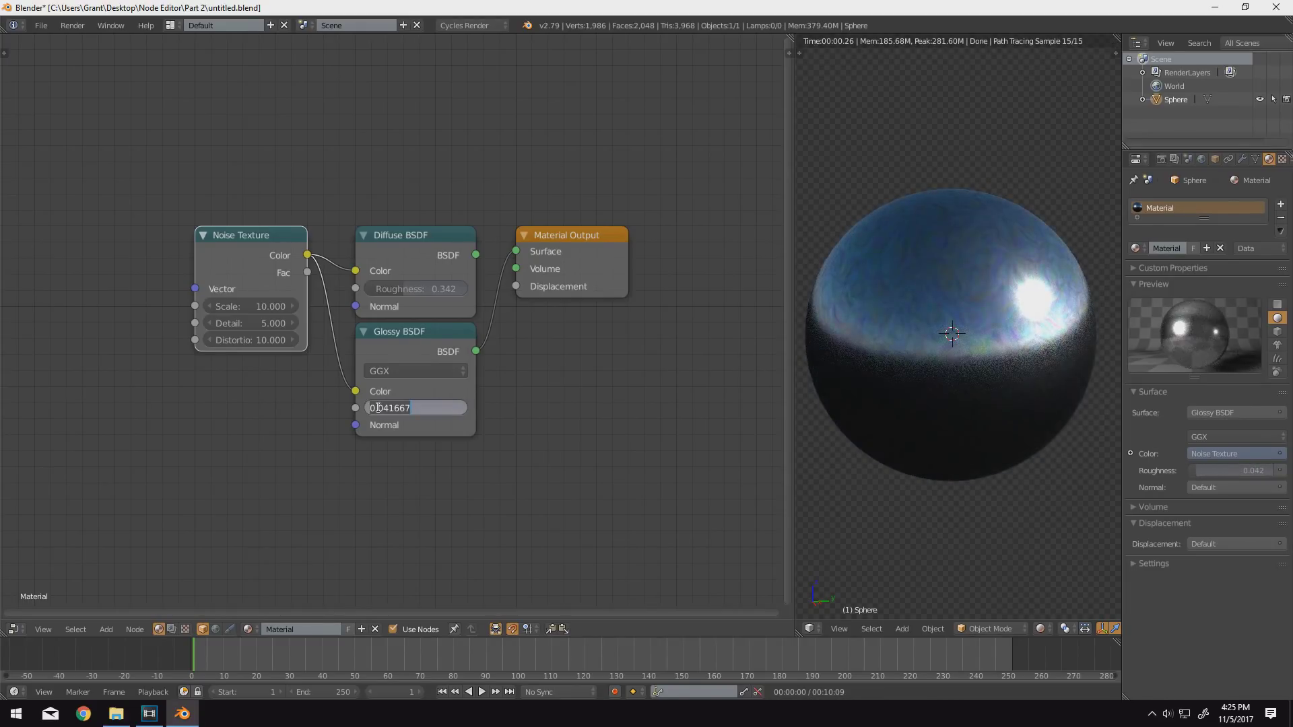
{"action": "type", "text": "0.05"}
{"action": "key", "text": "Return"}
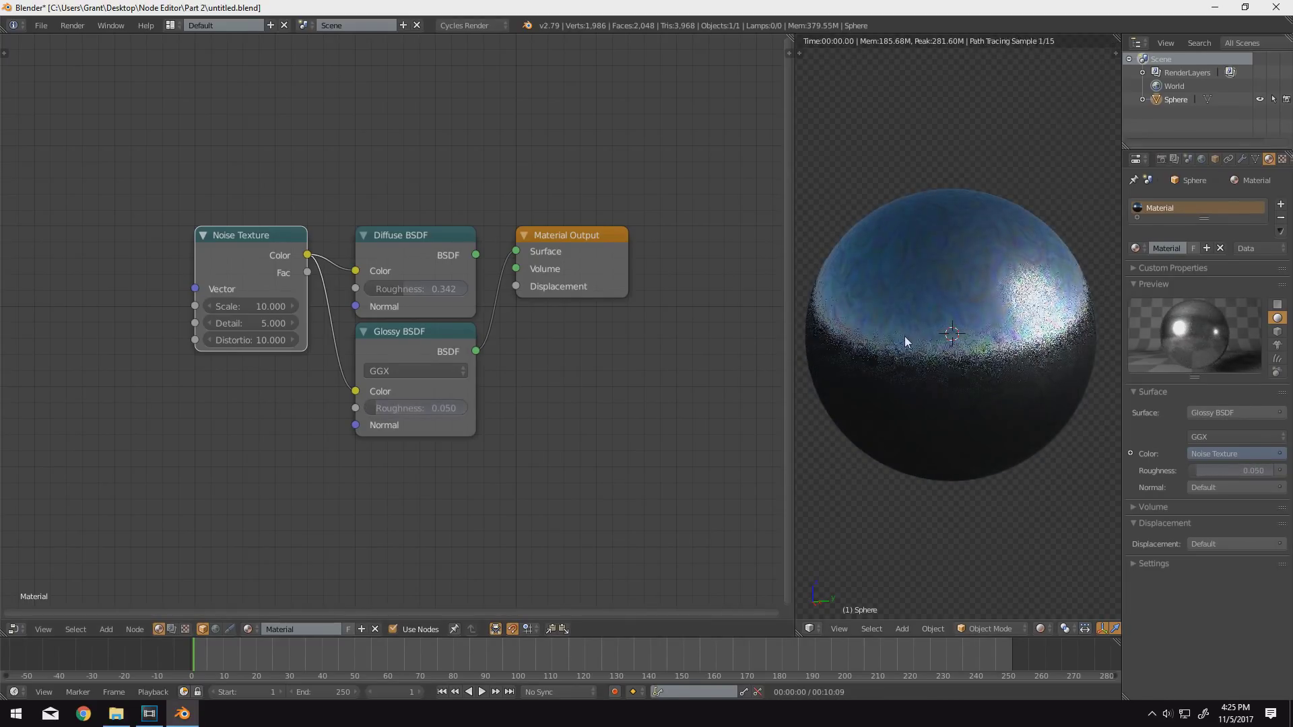
{"action": "left_click", "coordinate": [421, 408]}
{"action": "type", "text": "0.2"}
{"action": "key", "text": "Return"}
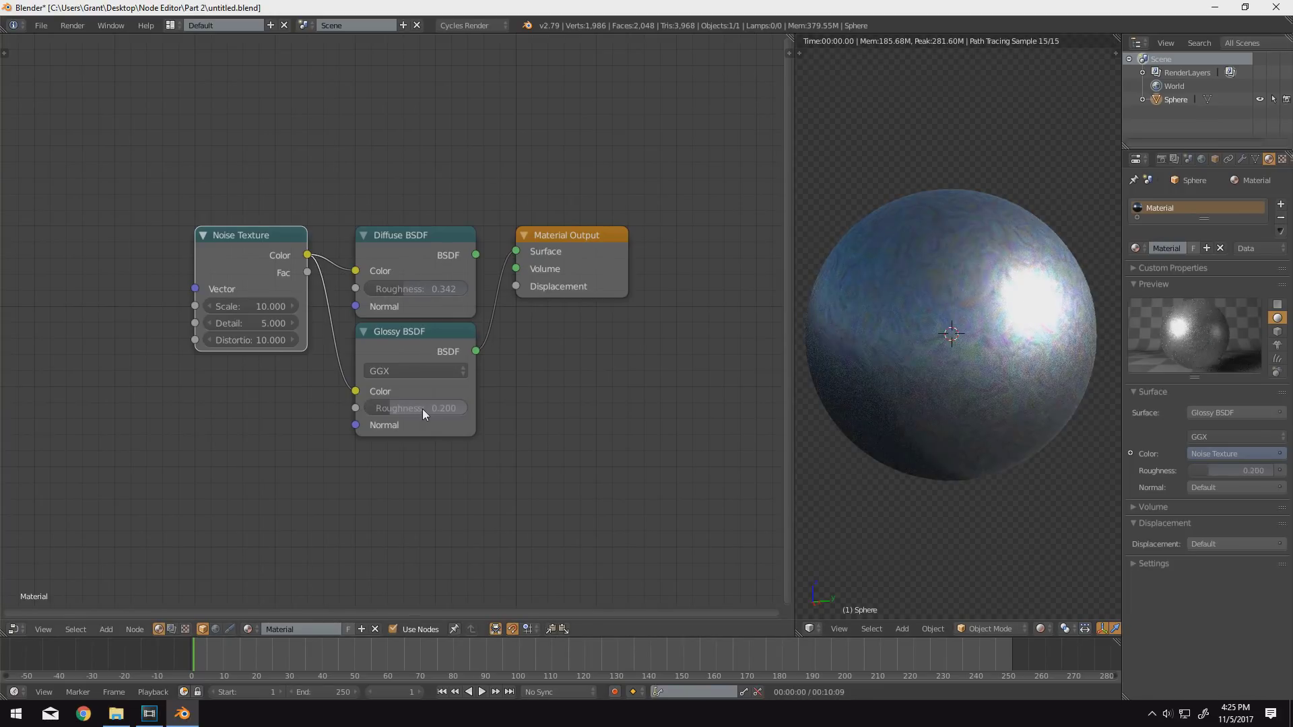
- Move the Material Output farther from the shaders and insert a Mix Shader into the link from the Glossy BSDF
{"action": "middle_click_drag", "start_coordinate": [568, 326], "coordinate": [454, 347]}
{"action": "scroll", "coordinate": [965, 358], "scroll_direction": "down", "scroll_amount": 2}
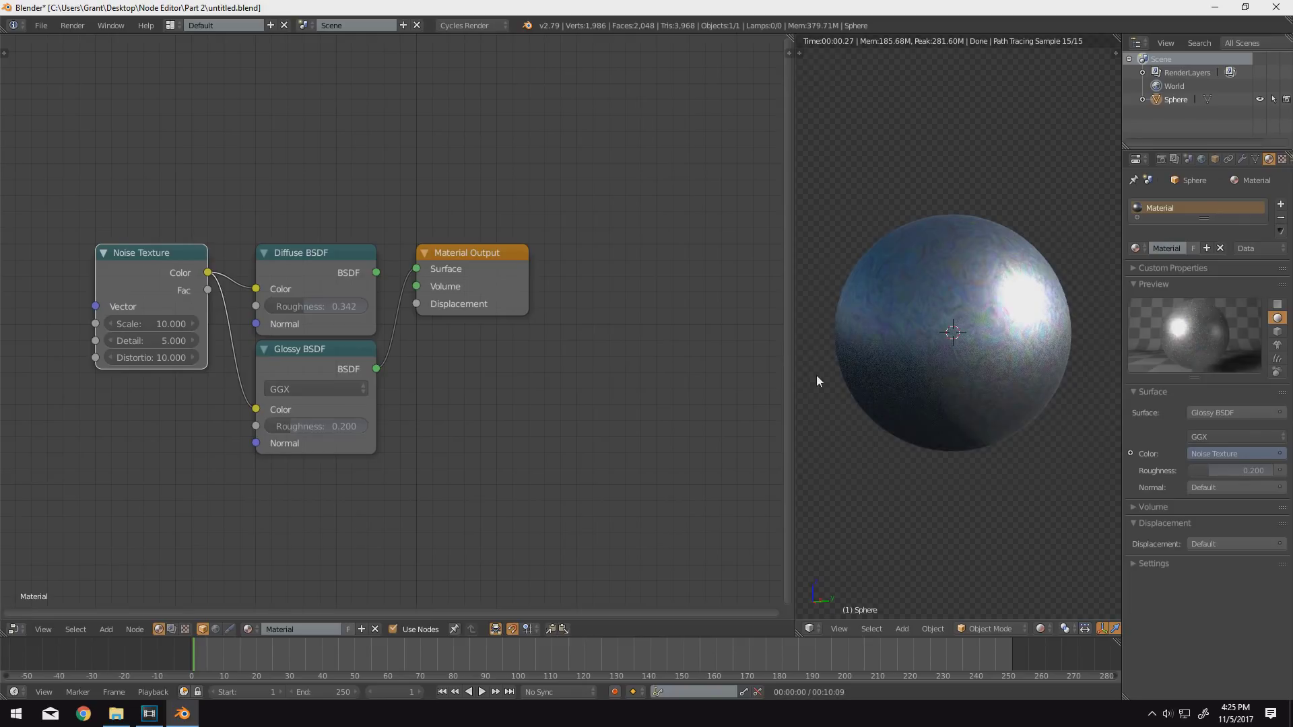
{"action": "left_click_drag", "start_coordinate": [471, 288], "coordinate": [701, 289]}
{"action": "key", "text": "Home"}
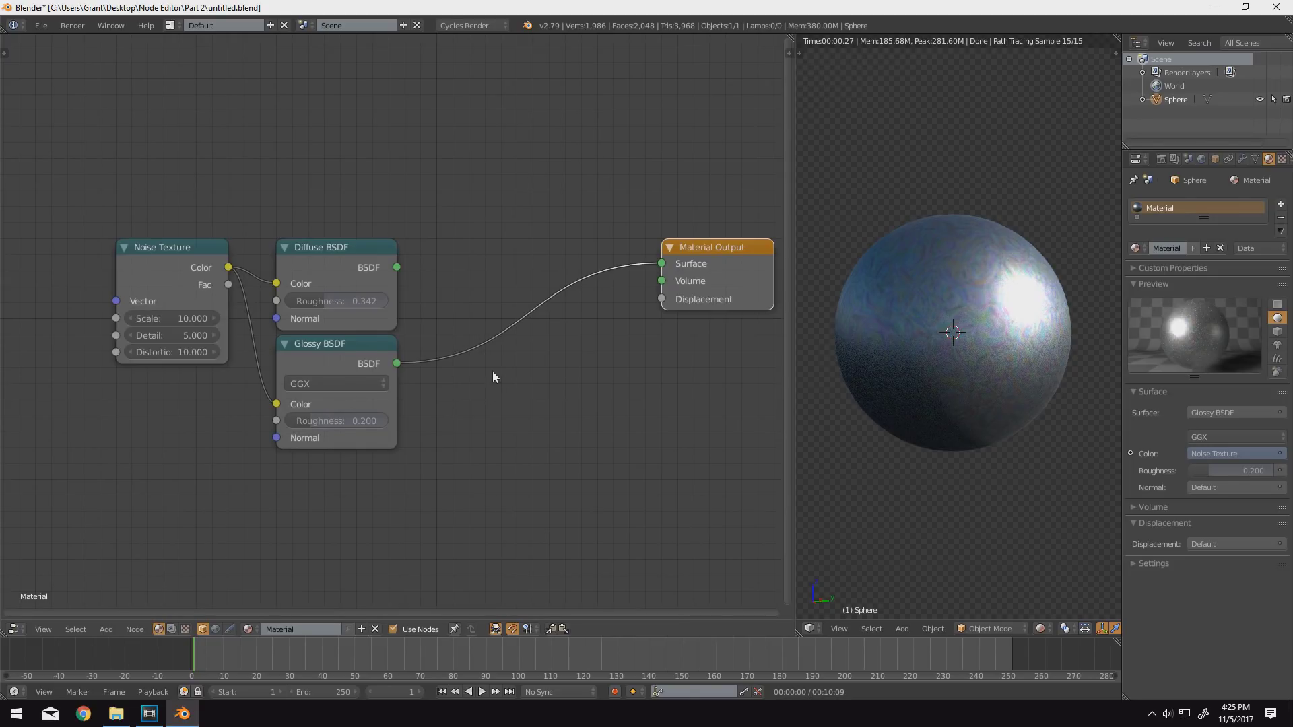
{"action": "key", "text": "shift+a"}
{"action": "mouse_move", "coordinate": [495, 376]}
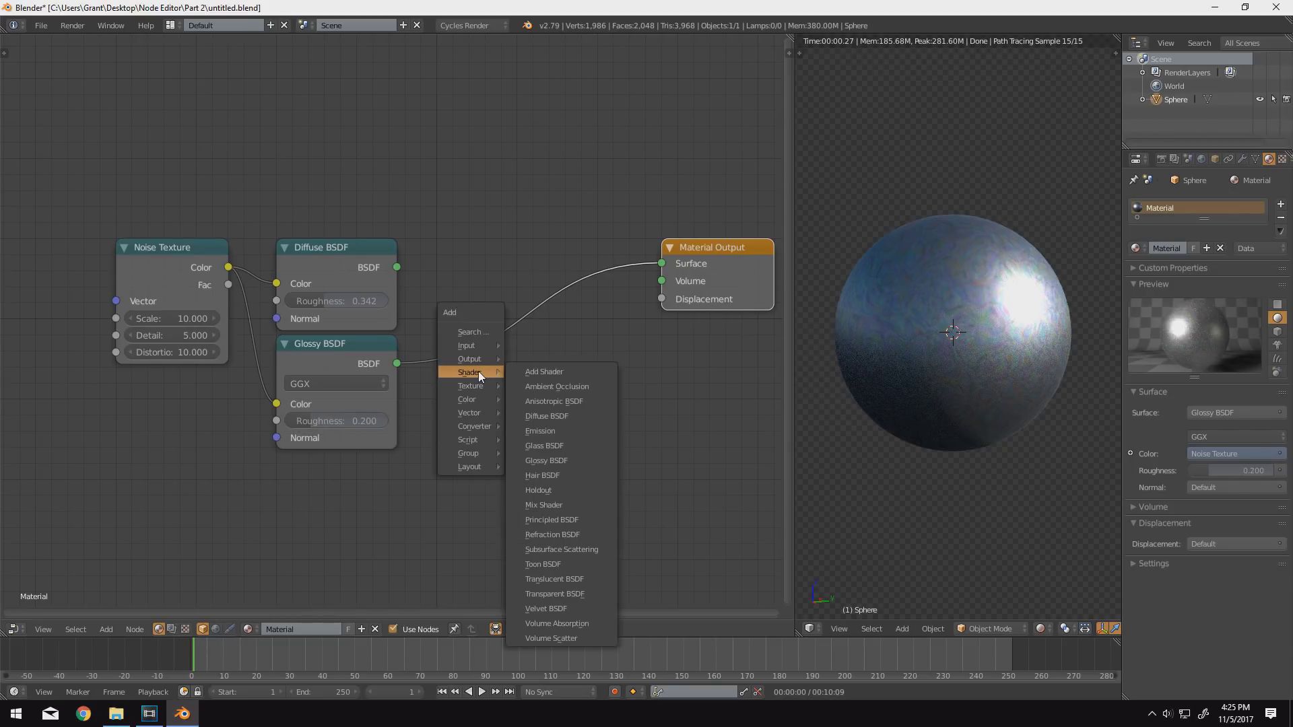
{"action": "left_click", "coordinate": [574, 503]}
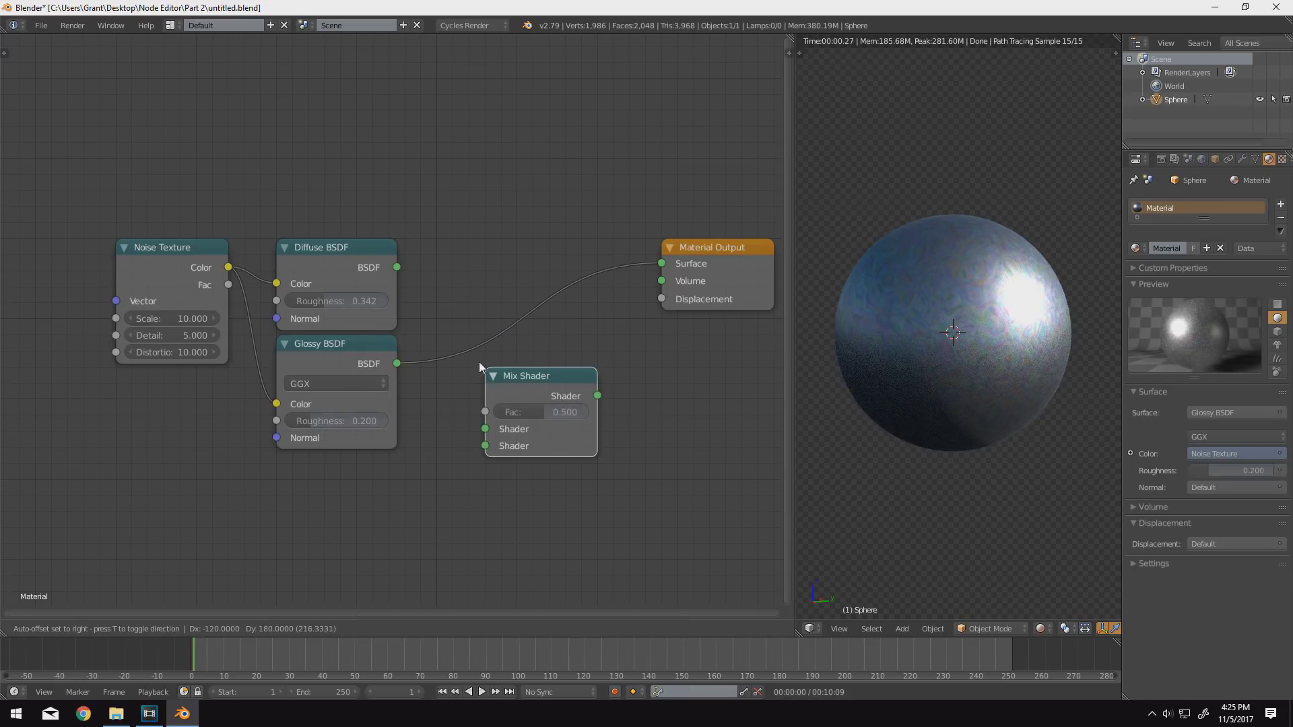
{"action": "left_click", "coordinate": [484, 274]}
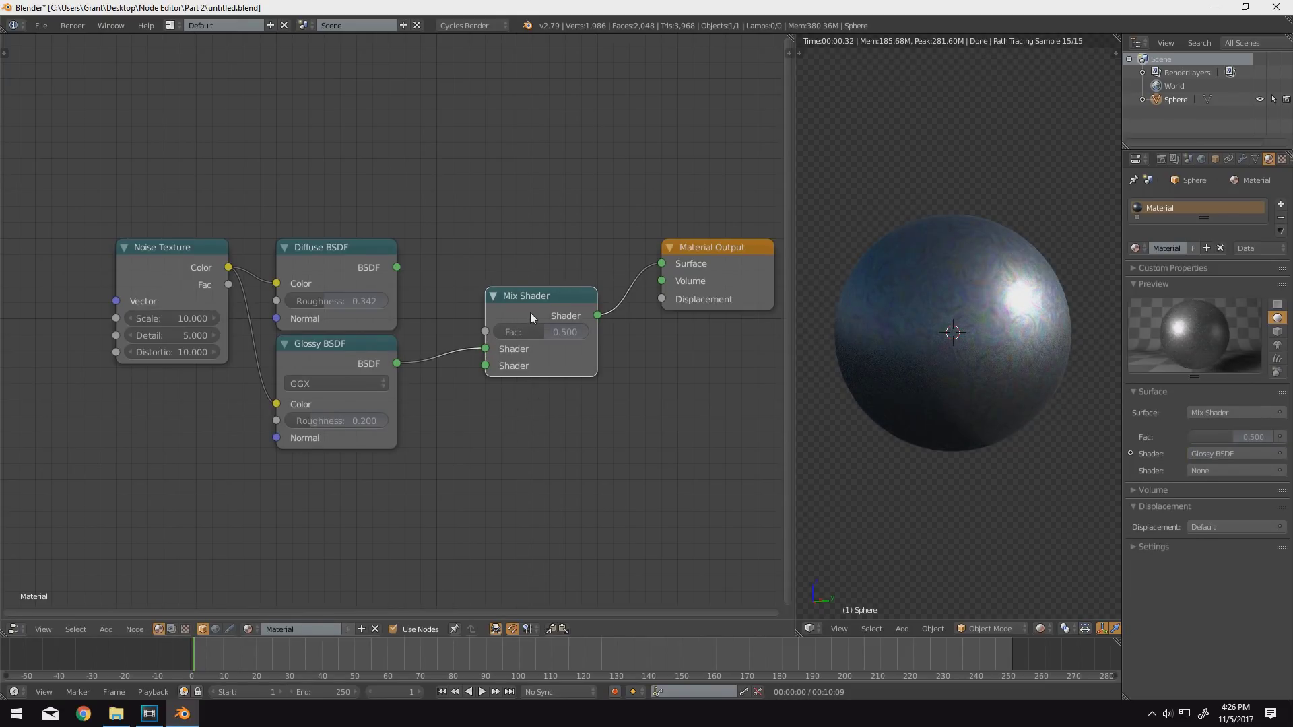
- Level the Mix Shader with the Diffuse BSDF and connect the Diffuse BSDF to the Mix Shader's second Shader input
{"action": "left_click_drag", "start_coordinate": [530, 313], "coordinate": [529, 273]}
{"action": "left_click_drag", "start_coordinate": [397, 268], "coordinate": [482, 319]}
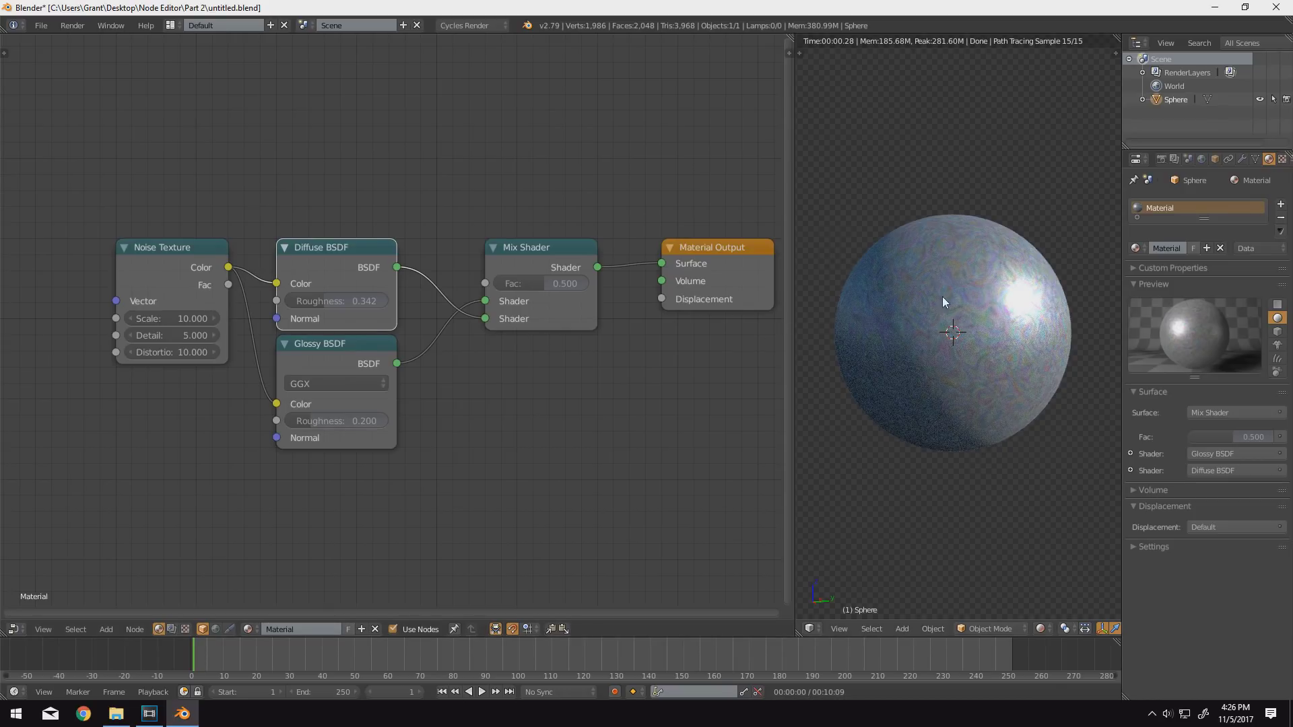
{"action": "left_click", "coordinate": [347, 345]}
{"action": "left_click", "coordinate": [349, 256]}
{"action": "left_click", "coordinate": [350, 342]}
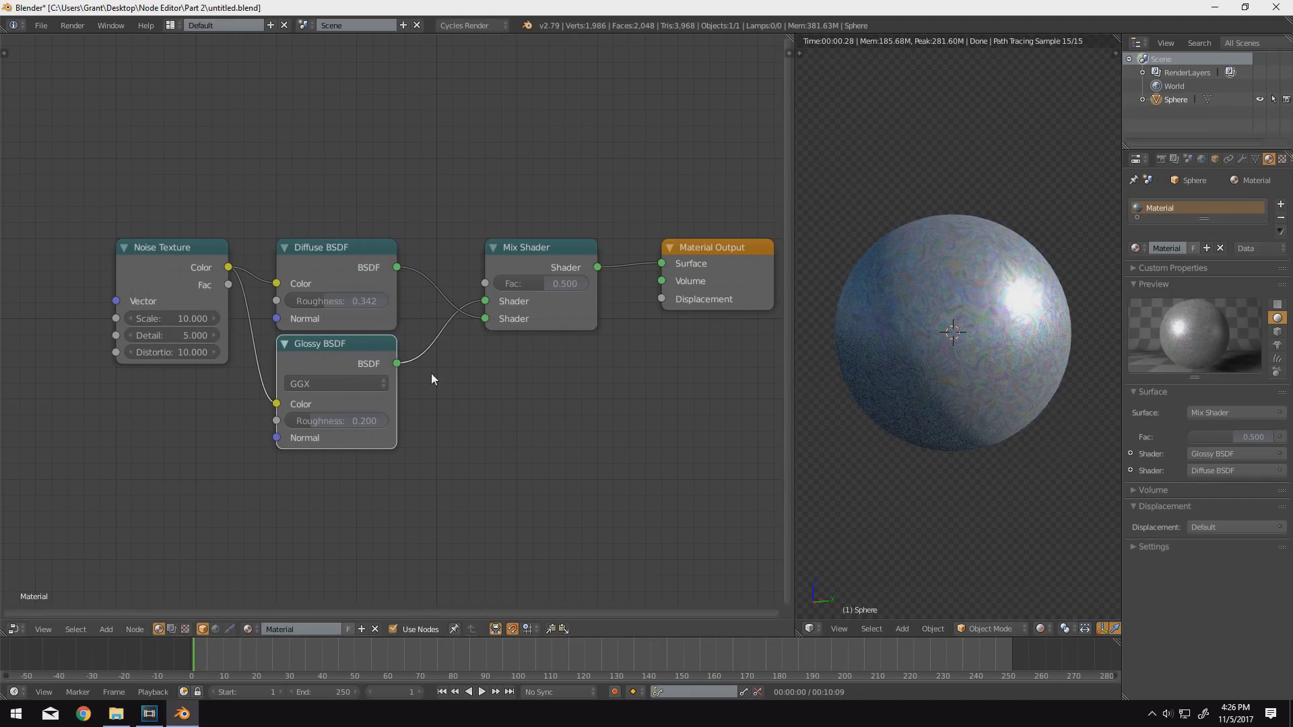
{"action": "left_click", "coordinate": [560, 297]}
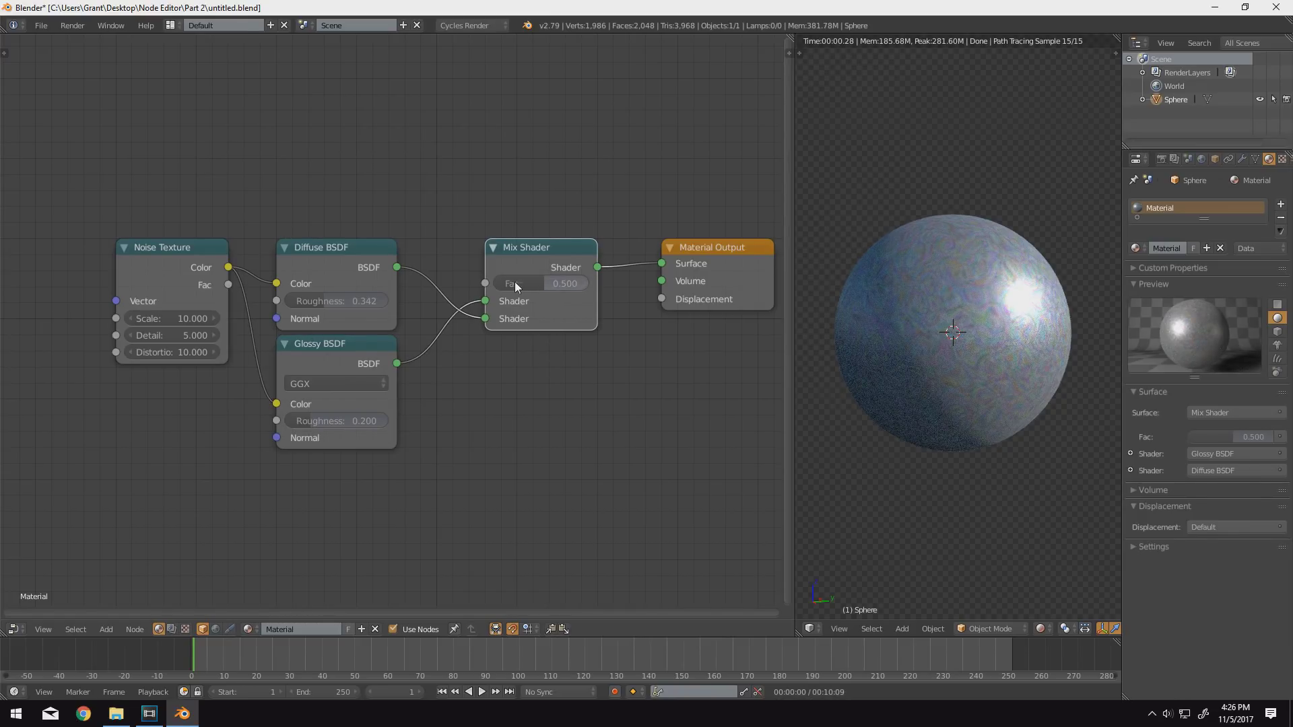
- Set the Mix Shader's Fac to 0 and then to 1 to compare the pure glossy and diffuse results
{"action": "left_click_drag", "start_coordinate": [536, 286], "coordinate": [495, 283]}
{"action": "left_click", "coordinate": [357, 347]}
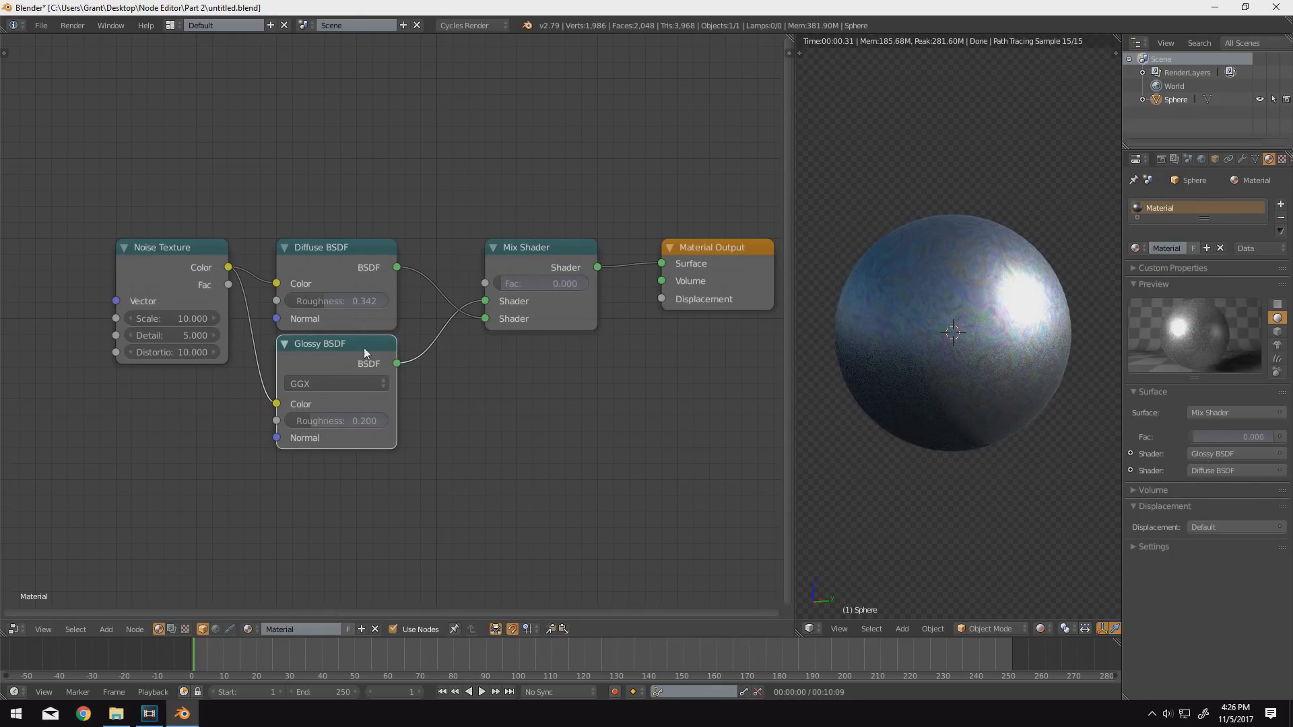
{"action": "left_click_drag", "start_coordinate": [516, 283], "coordinate": [576, 283]}
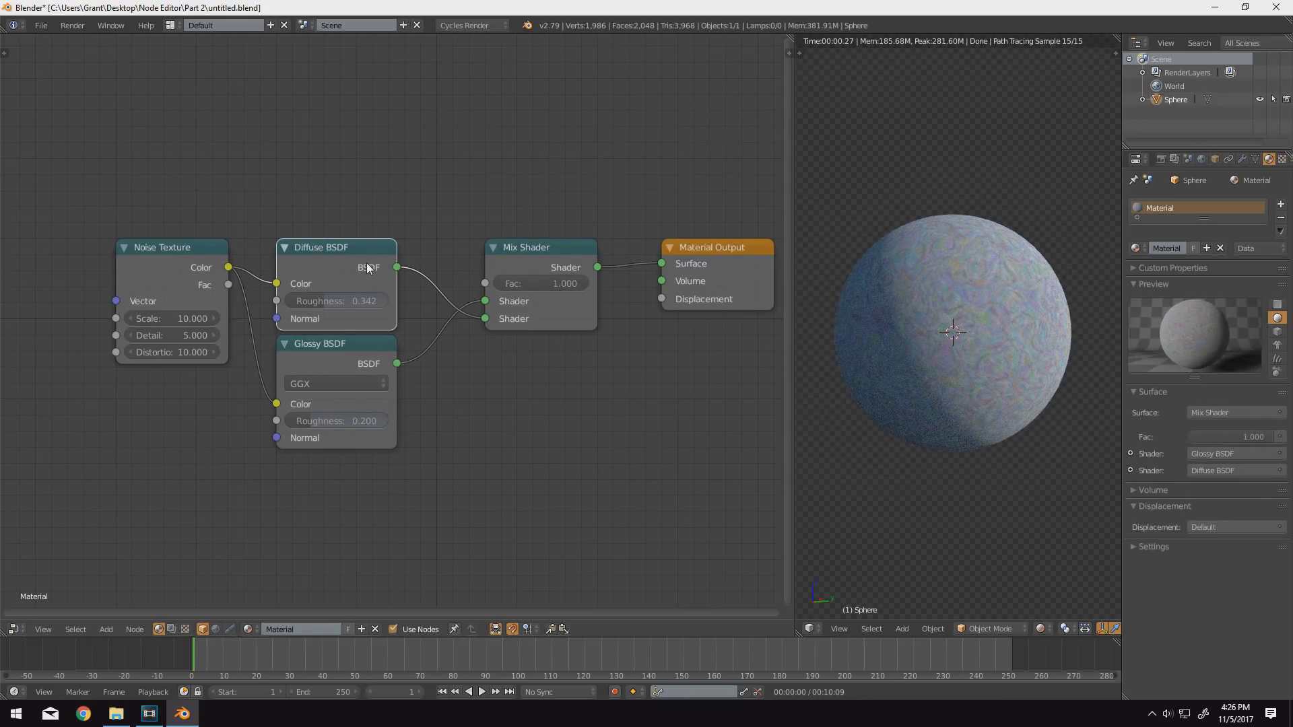
- Swap the positions of the two BSDF nodes so the Glossy BSDF sits directly above the Diffuse BSDF
{"action": "left_click_drag", "start_coordinate": [366, 263], "coordinate": [365, 410]}
{"action": "left_click_drag", "start_coordinate": [345, 352], "coordinate": [346, 256]}
{"action": "left_click_drag", "start_coordinate": [349, 399], "coordinate": [347, 367]}
{"action": "left_click", "coordinate": [561, 312]}
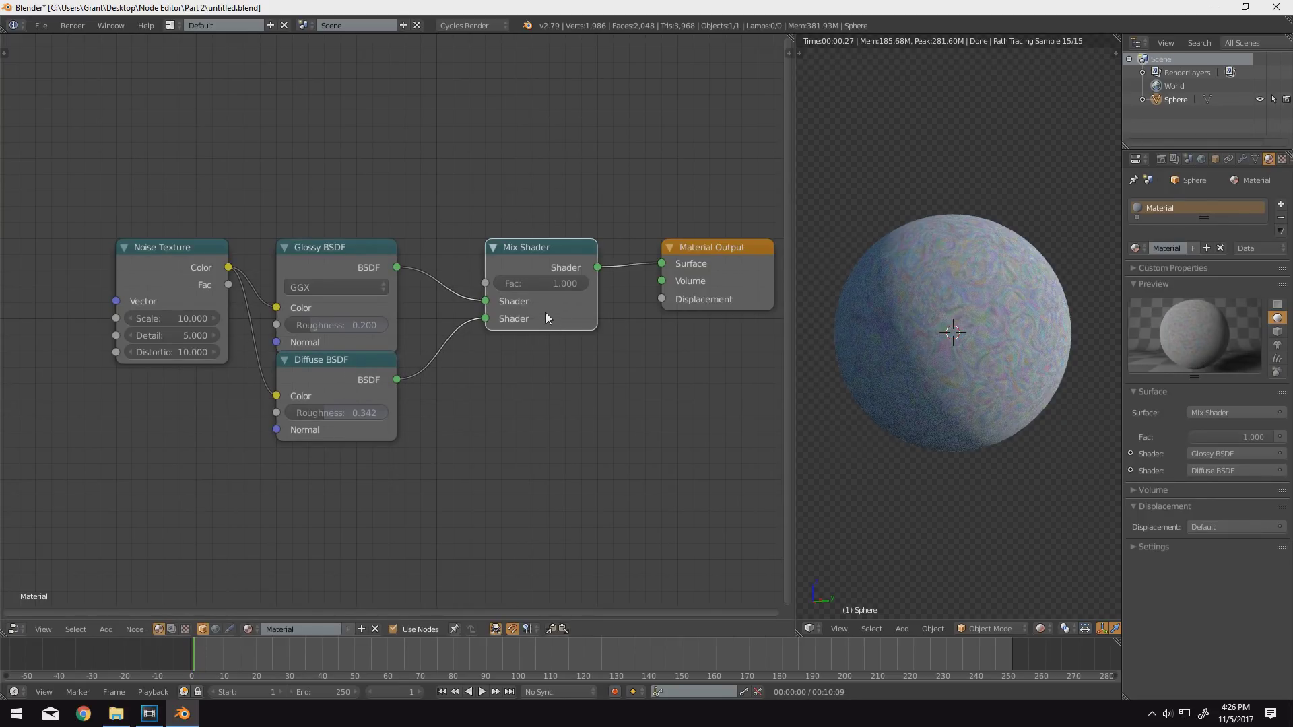
- Add an Emission shader above the Mix Shader and move the Material Output farther away to make room
{"action": "key", "text": "shift+a"}
{"action": "mouse_move", "coordinate": [545, 312]}
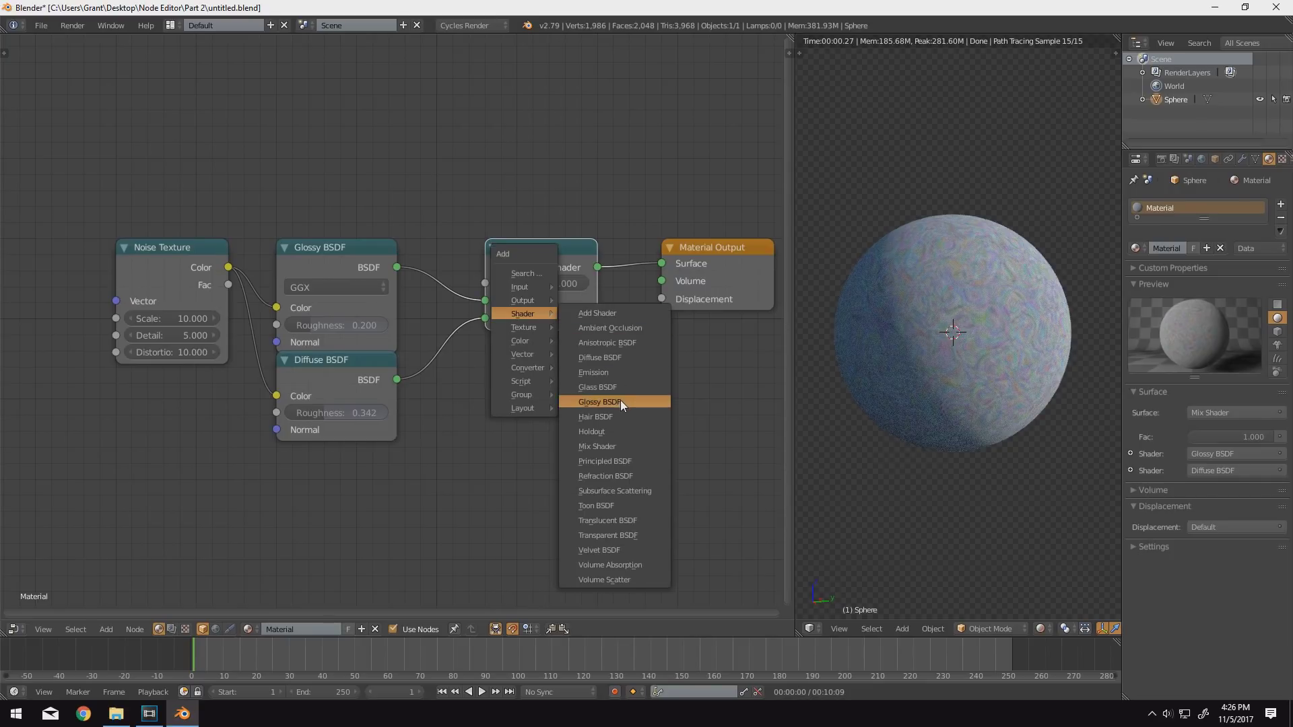
{"action": "left_click", "coordinate": [602, 373]}
{"action": "left_click", "coordinate": [492, 163]}
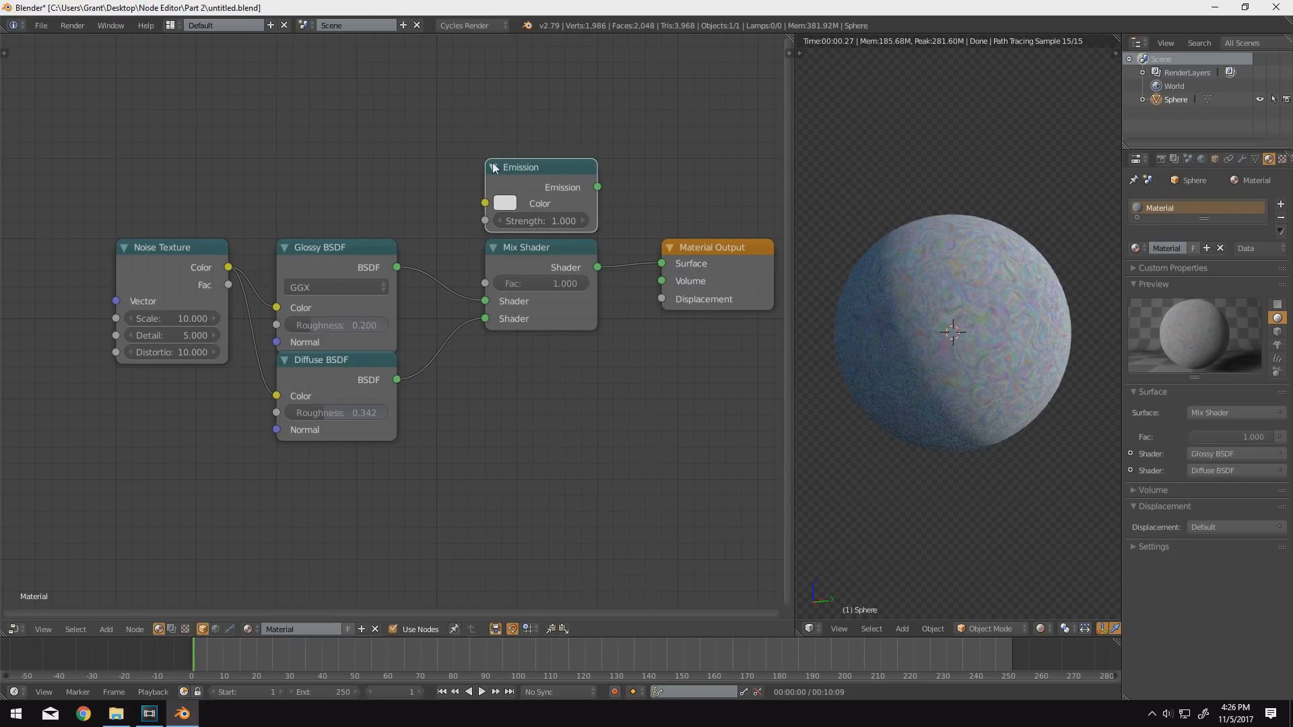
{"action": "middle_click_drag", "start_coordinate": [610, 292], "coordinate": [408, 334]}
{"action": "left_click_drag", "start_coordinate": [507, 316], "coordinate": [681, 316]}
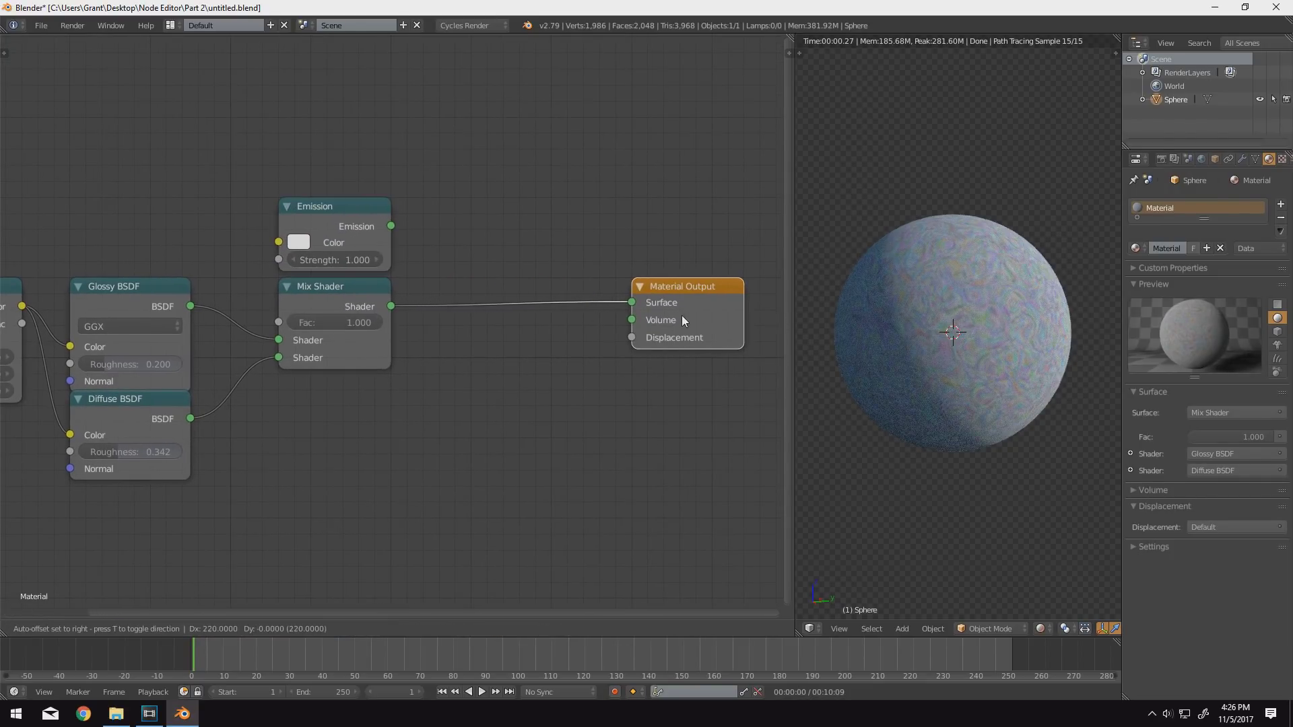
{"action": "middle_click_drag", "start_coordinate": [387, 341], "coordinate": [425, 347]}
{"action": "left_click", "coordinate": [388, 311]}
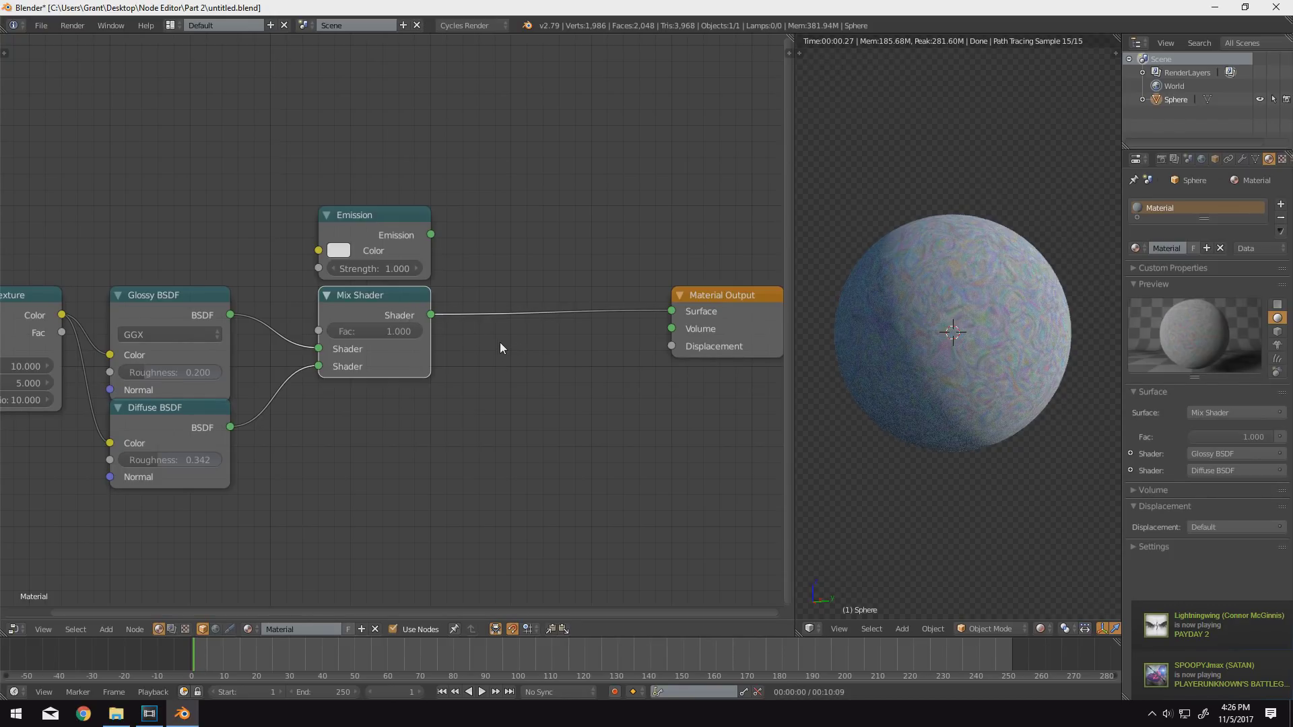
- Insert an Add Shader between the Mix Shader and Material Output, and connect the Emission output to its first Shader input
{"action": "key", "text": "shift+a"}
{"action": "mouse_move", "coordinate": [500, 342]}
{"action": "left_click", "coordinate": [567, 342]}
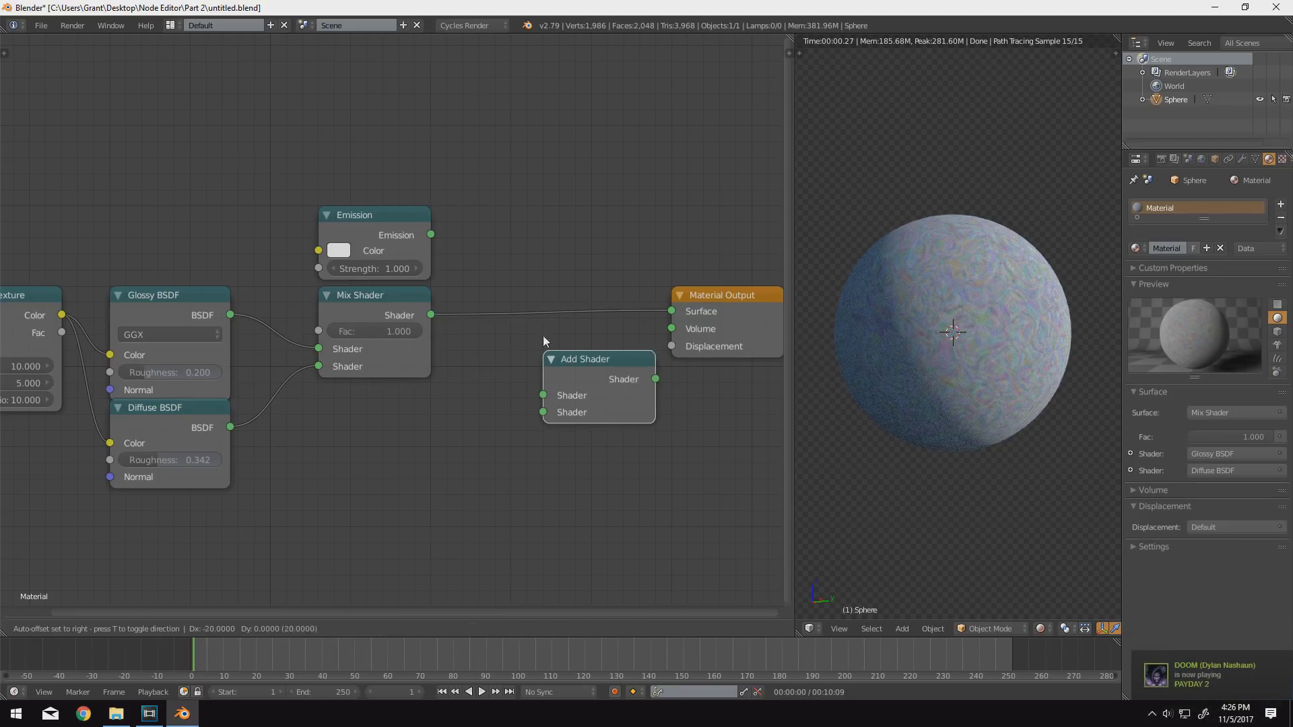
{"action": "left_click", "coordinate": [498, 241]}
{"action": "left_click_drag", "start_coordinate": [495, 299], "coordinate": [496, 317]}
{"action": "middle_click_drag", "start_coordinate": [502, 317], "coordinate": [514, 331]}
{"action": "left_click_drag", "start_coordinate": [443, 250], "coordinate": [506, 314]}
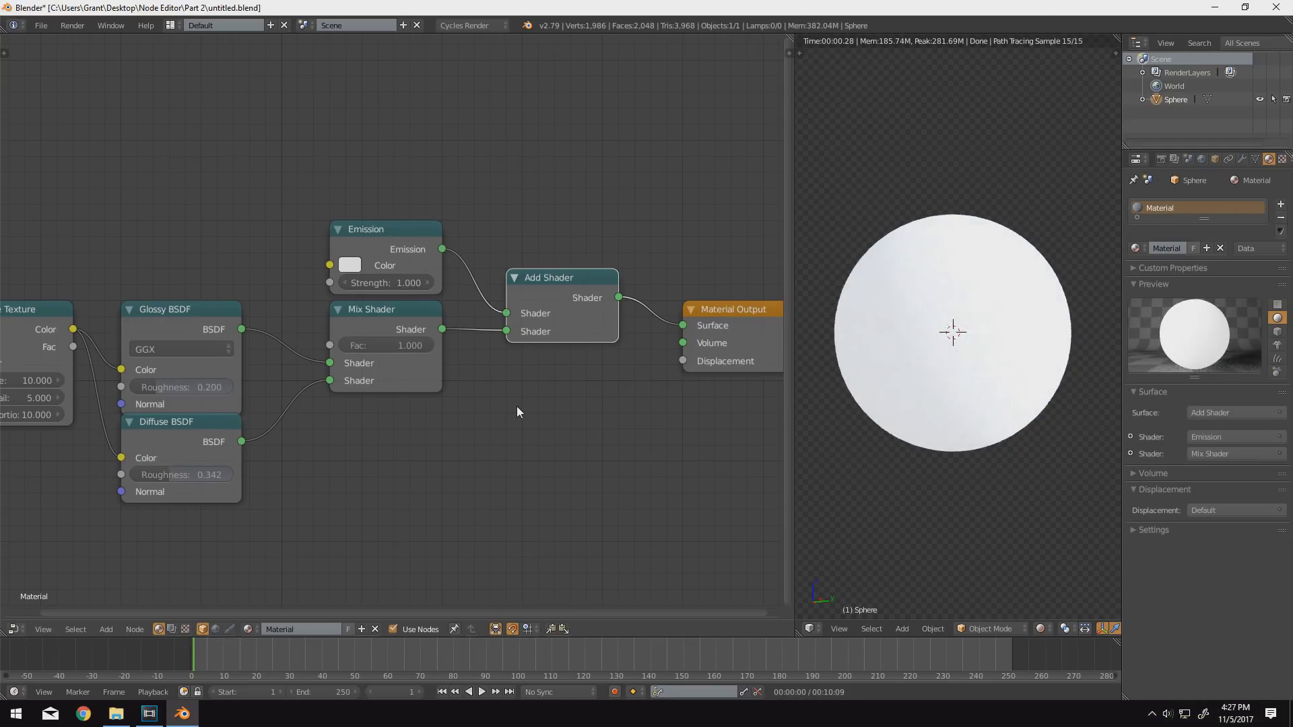
- Move the Material Output level with the Add Shader
{"action": "scroll", "coordinate": [989, 372], "scroll_direction": "up", "scroll_amount": 2}
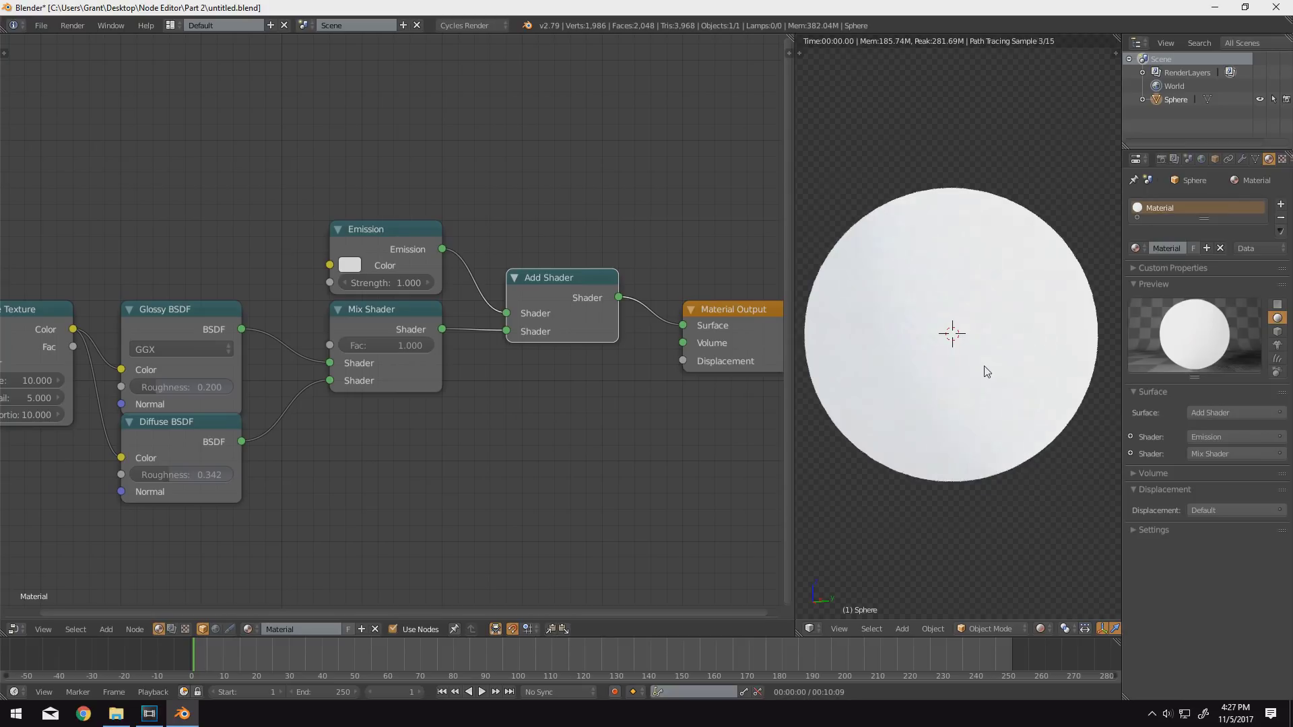
{"action": "left_click_drag", "start_coordinate": [731, 332], "coordinate": [712, 303]}
{"action": "scroll", "coordinate": [997, 391], "scroll_direction": "down", "scroll_amount": 2}
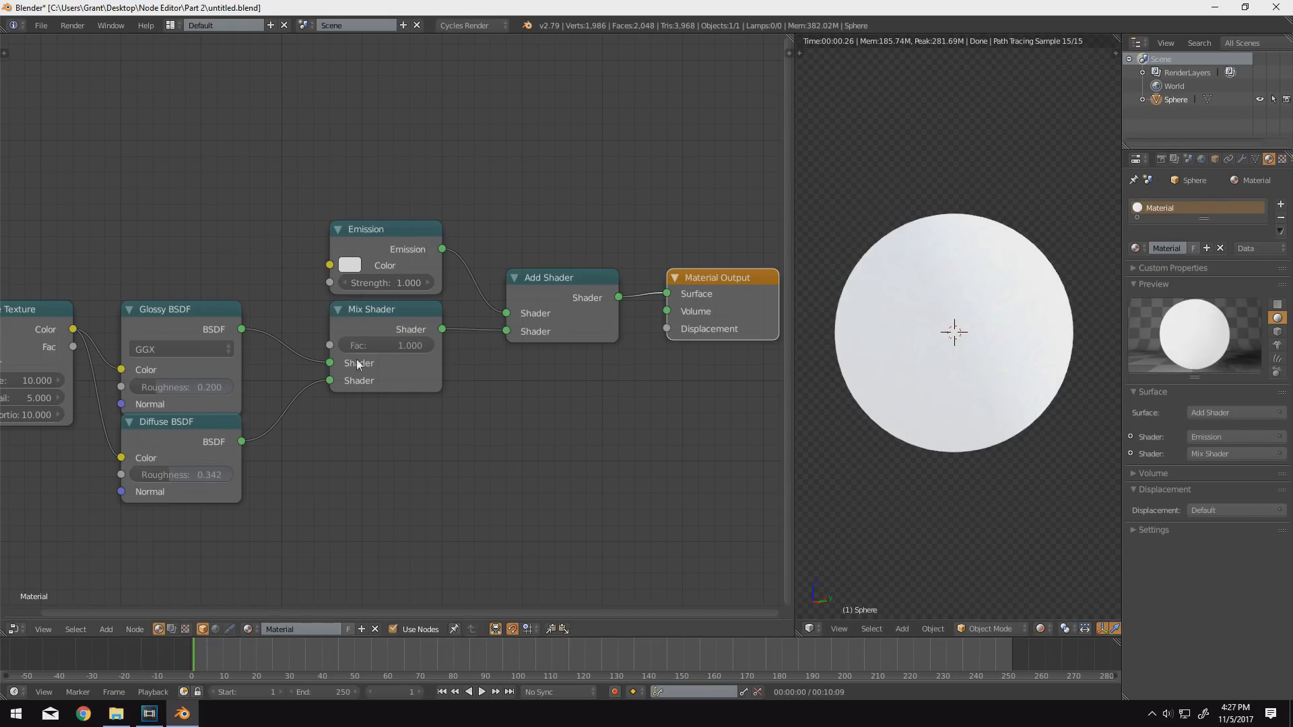
- Set the Mix Shader's Fac to 0.5 and move the Diffuse BSDF slightly down from the Glossy BSDF
{"action": "left_click_drag", "start_coordinate": [431, 345], "coordinate": [408, 345]}
{"action": "left_click", "coordinate": [408, 345]}
{"action": "type", "text": ".5"}
{"action": "key", "text": "Return"}
{"action": "left_click", "coordinate": [412, 387]}
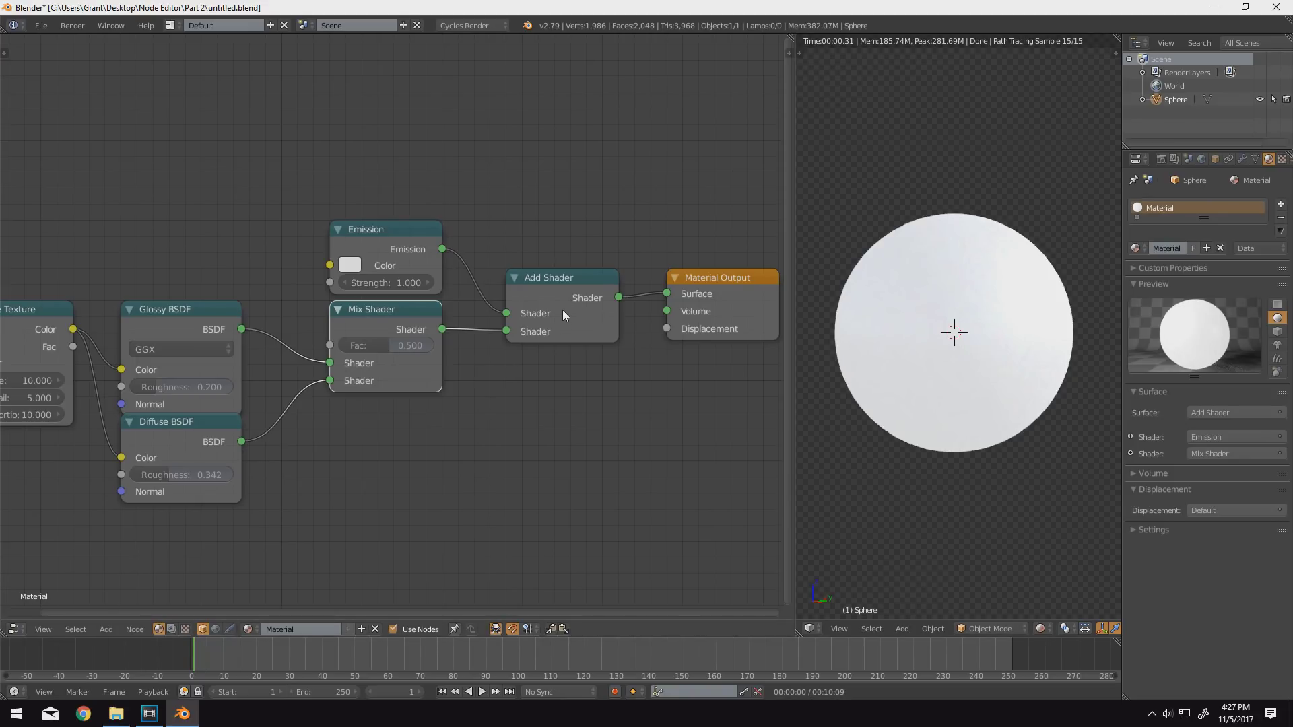
{"action": "left_click_drag", "start_coordinate": [173, 431], "coordinate": [171, 447]}
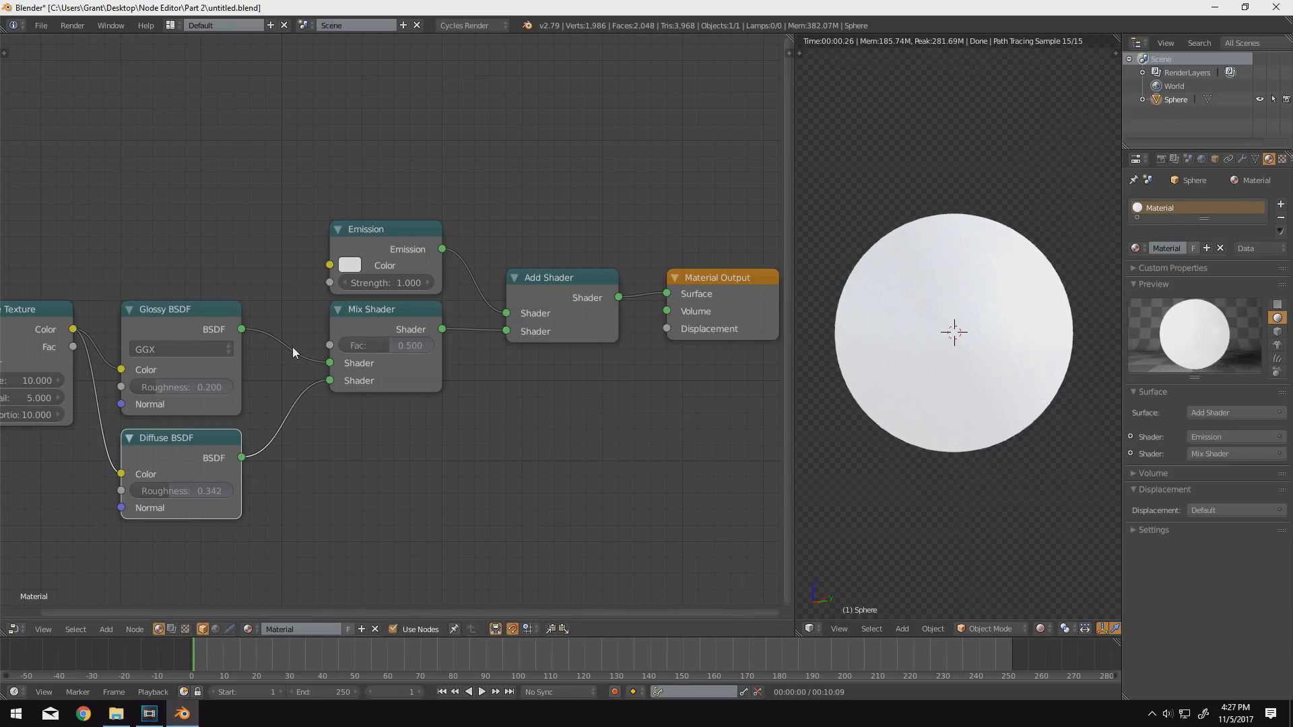
- Add a Voronoi Texture above the Glossy BSDF and connect its Fac output to the Emission shader's Strength
{"action": "middle_click_drag", "start_coordinate": [296, 348], "coordinate": [453, 352]}
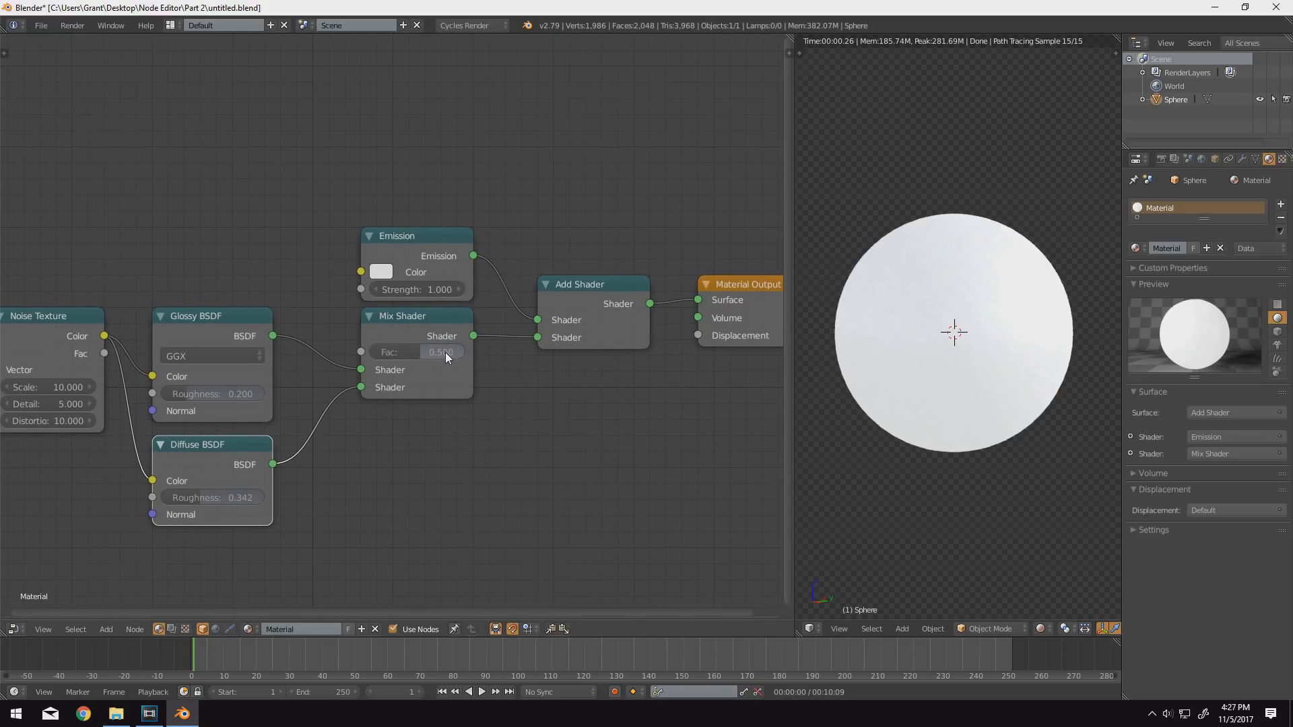
{"action": "key", "text": "shift+a"}
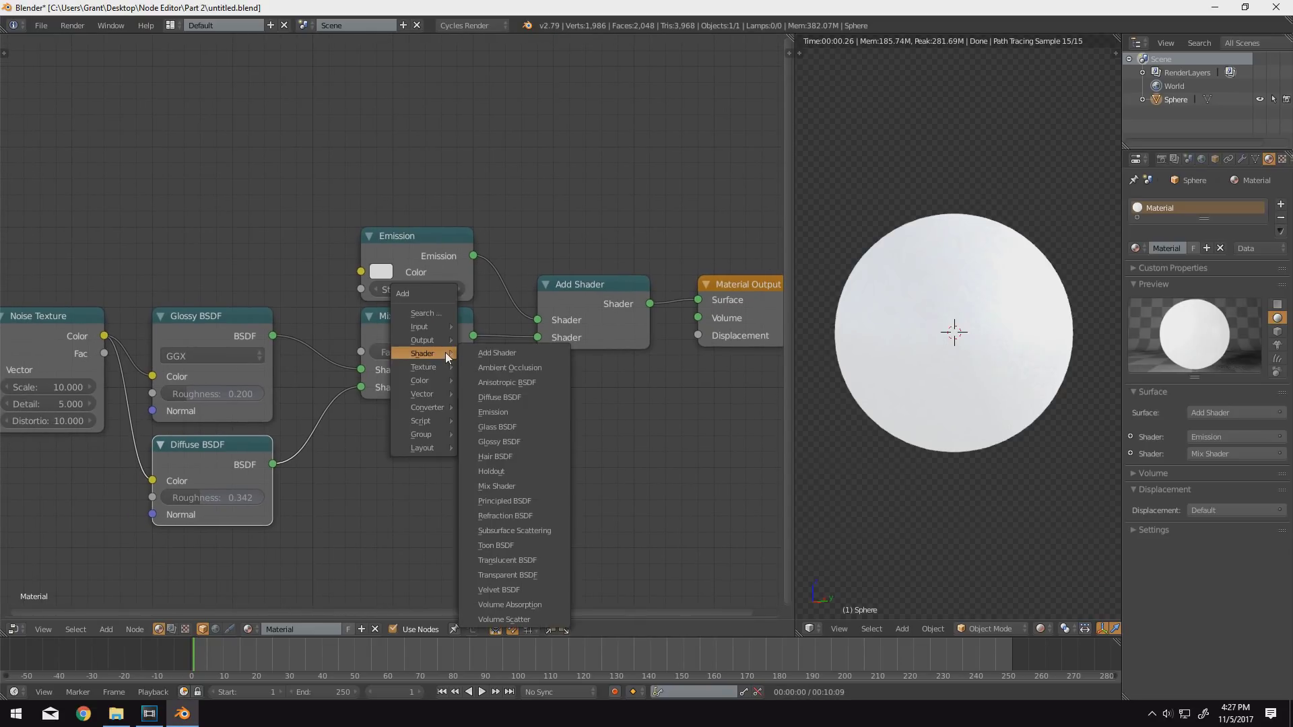
{"action": "mouse_move", "coordinate": [442, 366]}
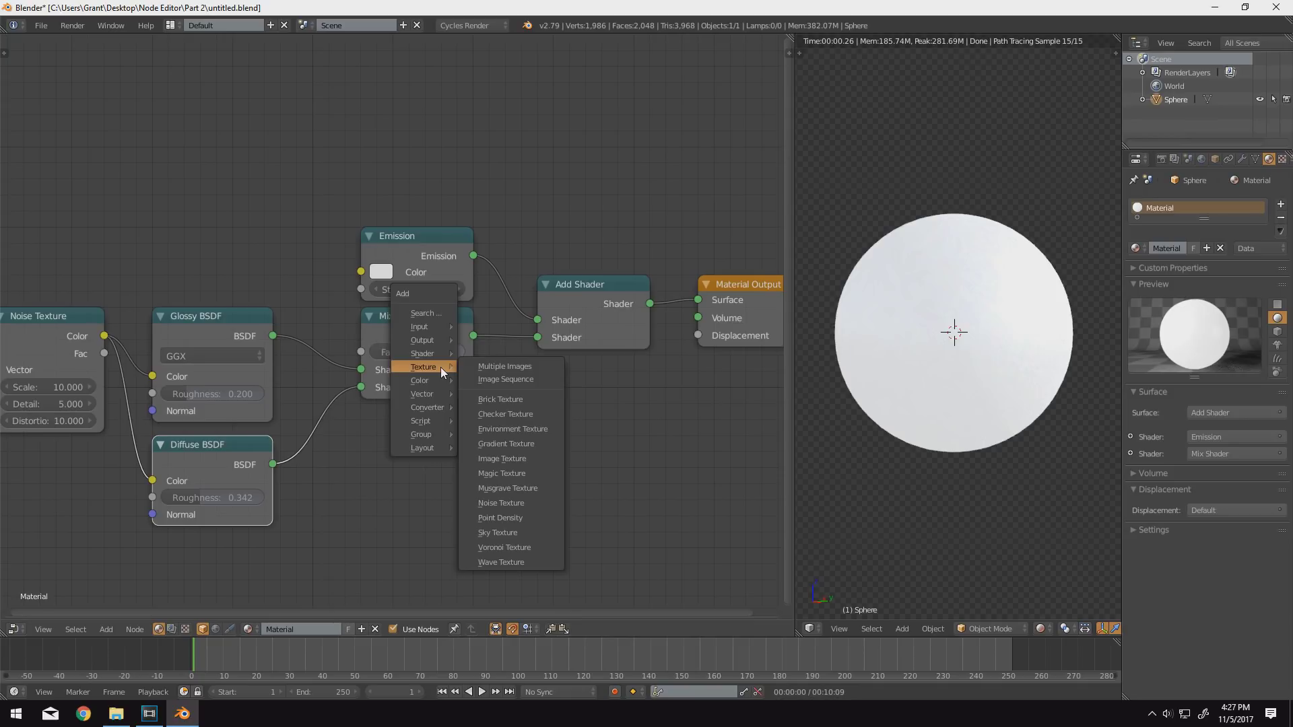
{"action": "left_click", "coordinate": [504, 548]}
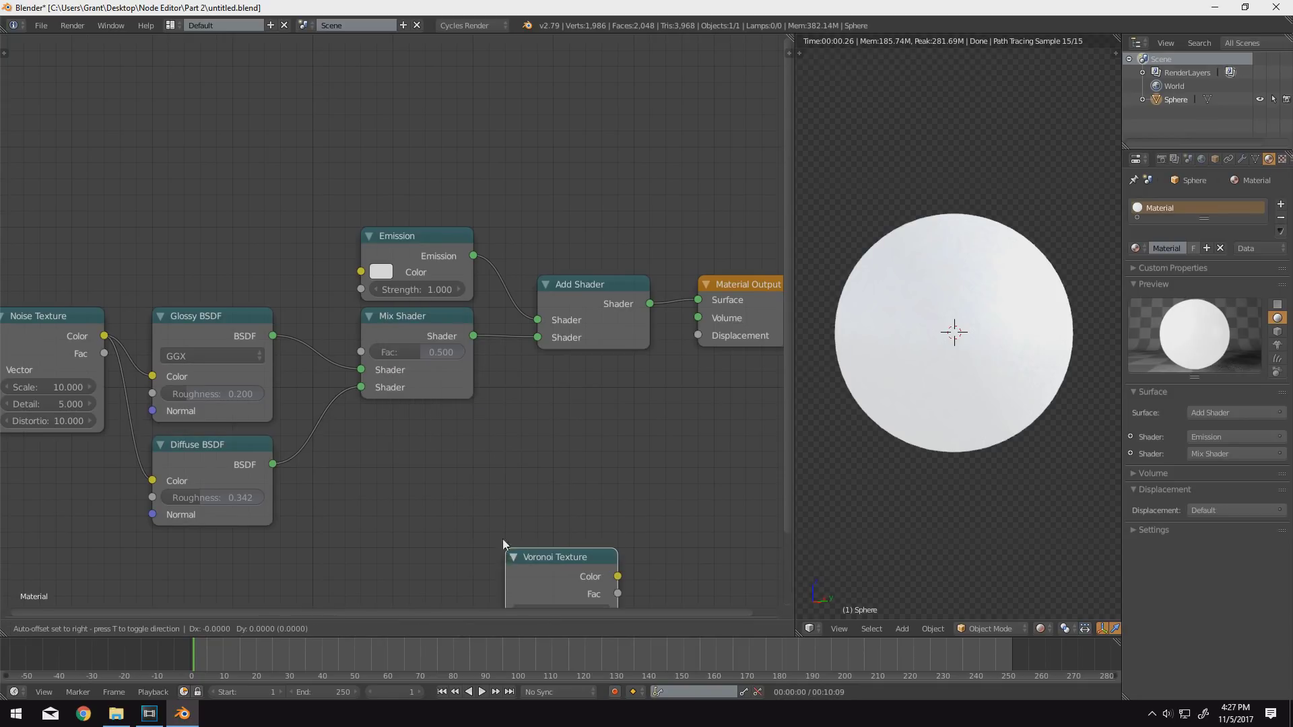
{"action": "left_click", "coordinate": [148, 175]}
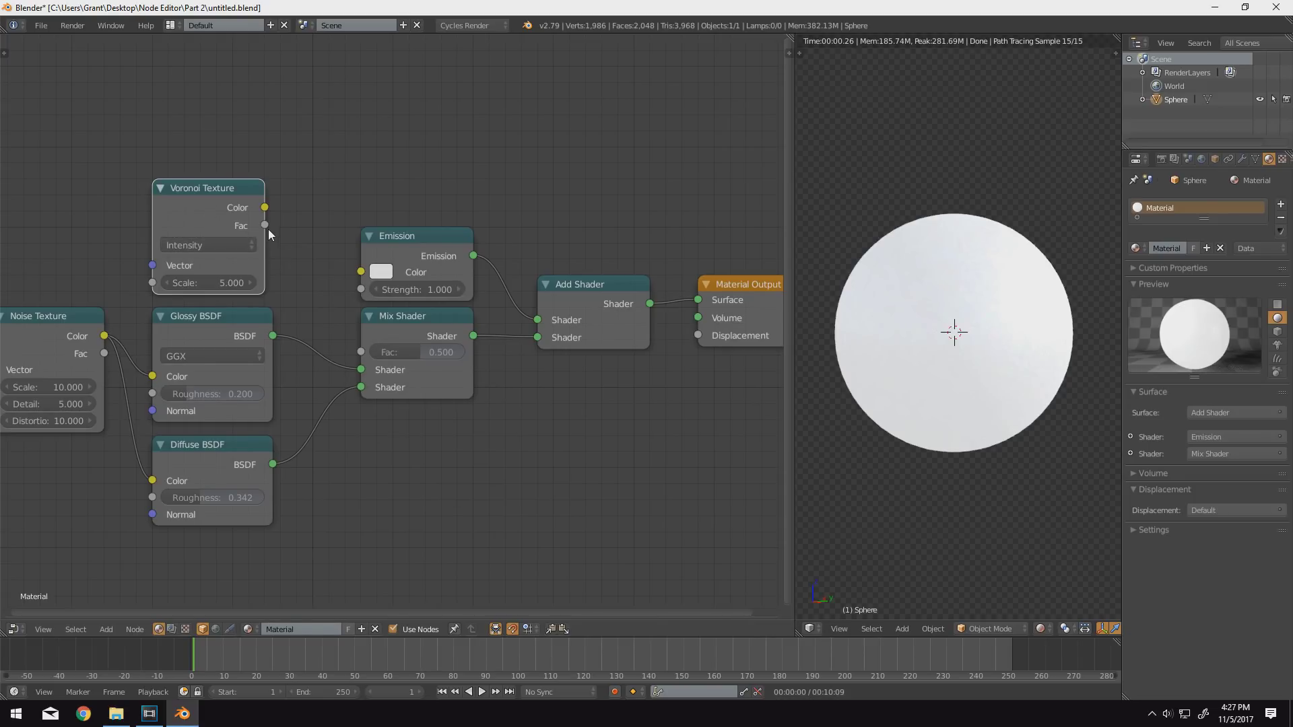
{"action": "left_click_drag", "start_coordinate": [266, 226], "coordinate": [271, 230]}
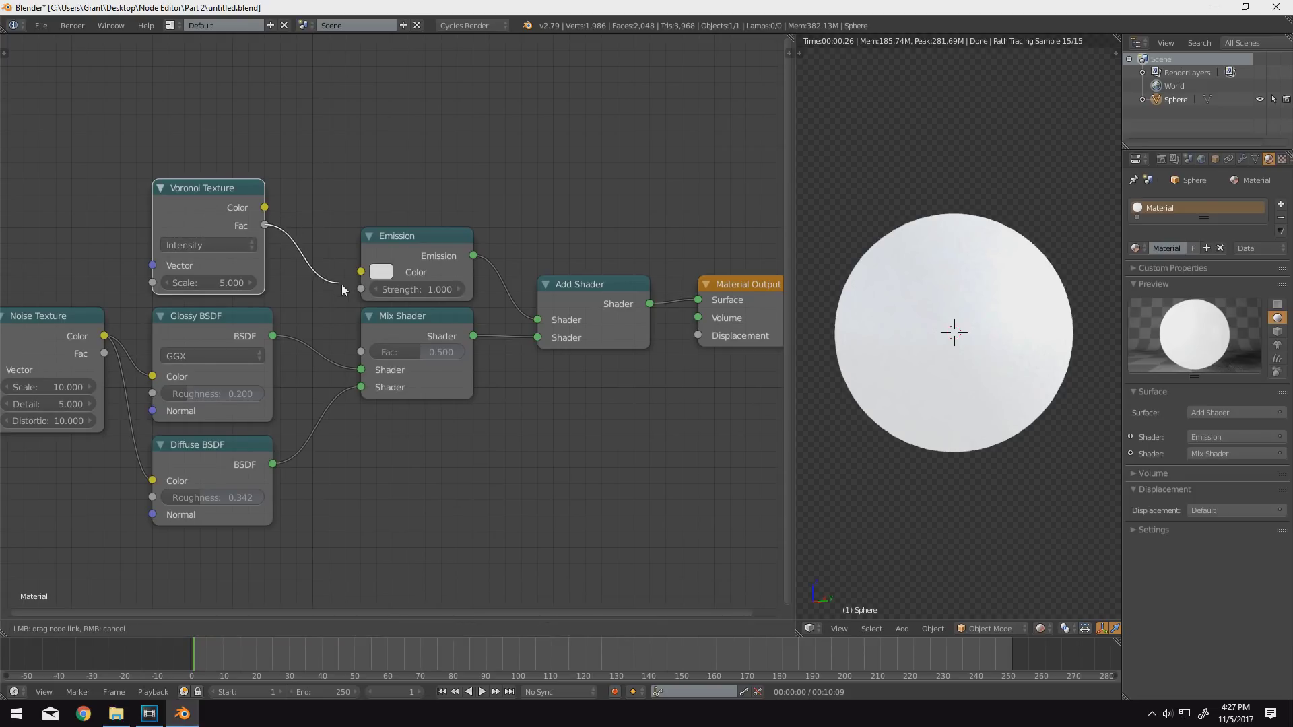
{"action": "left_click_drag", "start_coordinate": [342, 289], "coordinate": [357, 289]}
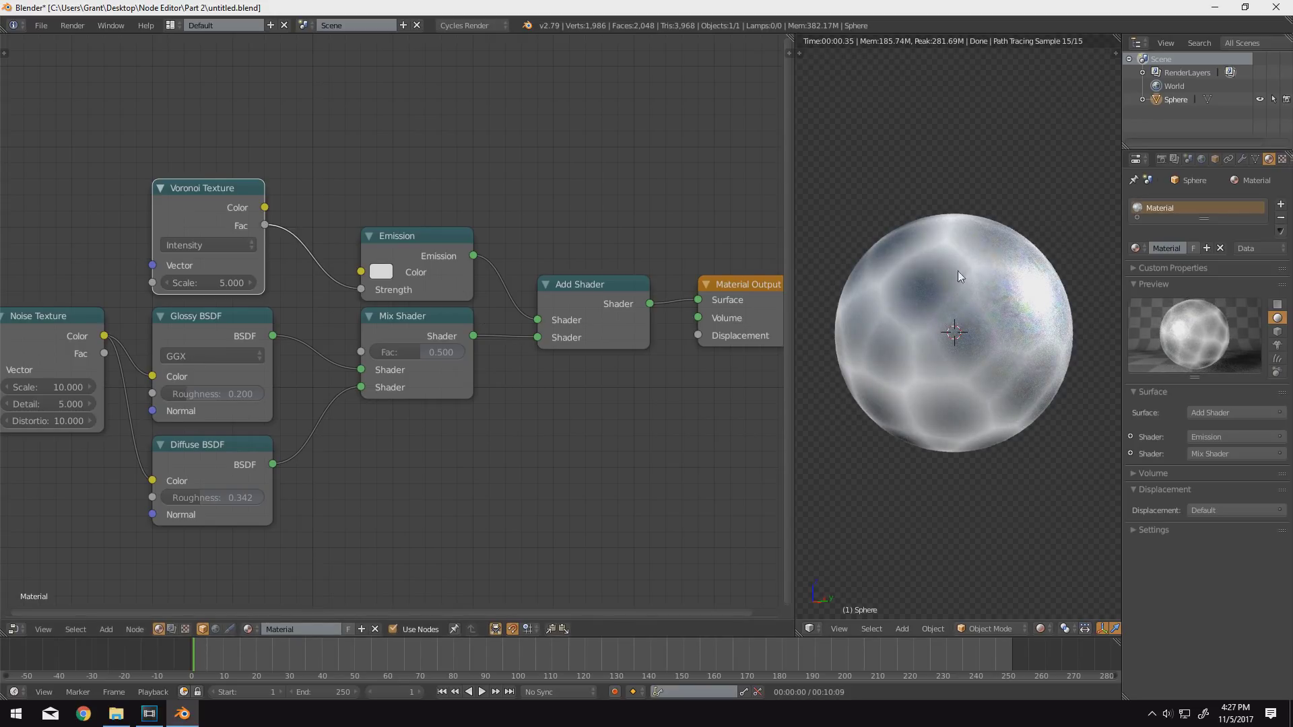
- Review the node network, going through the Noise Texture, Glossy and Diffuse BSDFs, Mix Shader, Add Shader, Emission and Voronoi Texture
{"action": "middle_click_drag", "start_coordinate": [998, 284], "coordinate": [981, 291]}
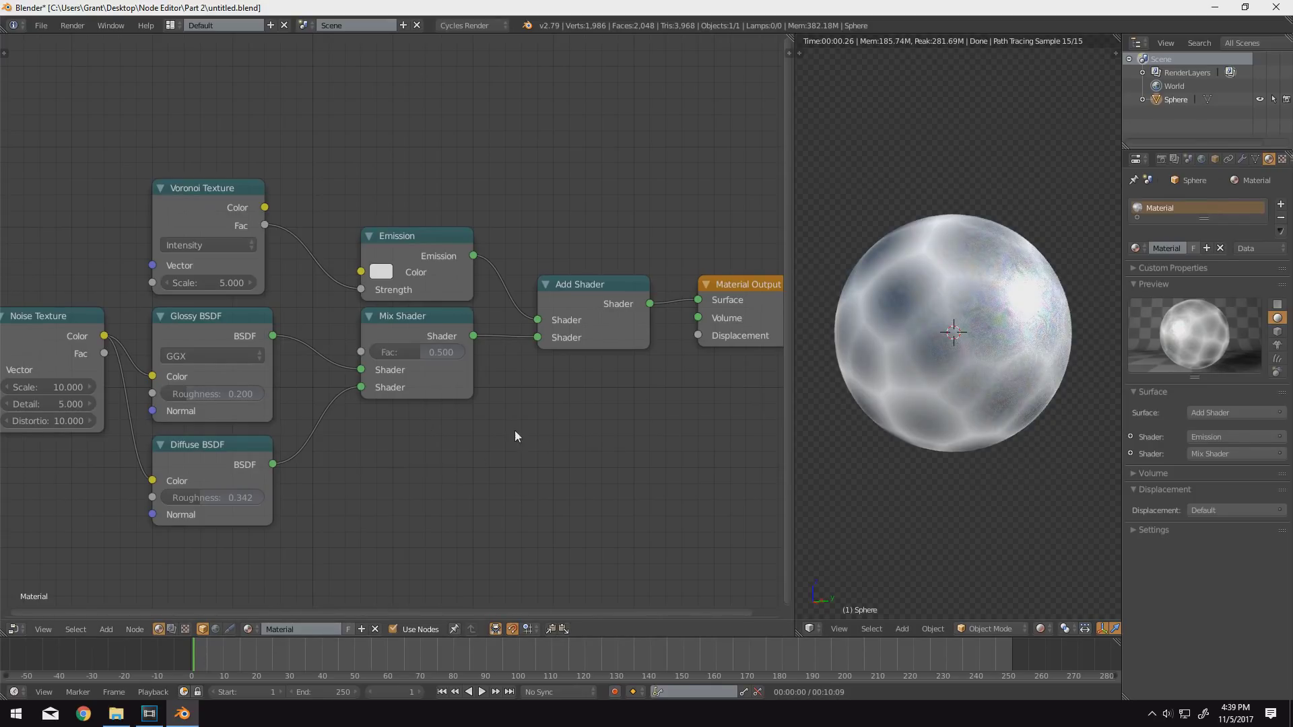
{"action": "scroll", "coordinate": [568, 404], "scroll_direction": "down", "scroll_amount": 1}
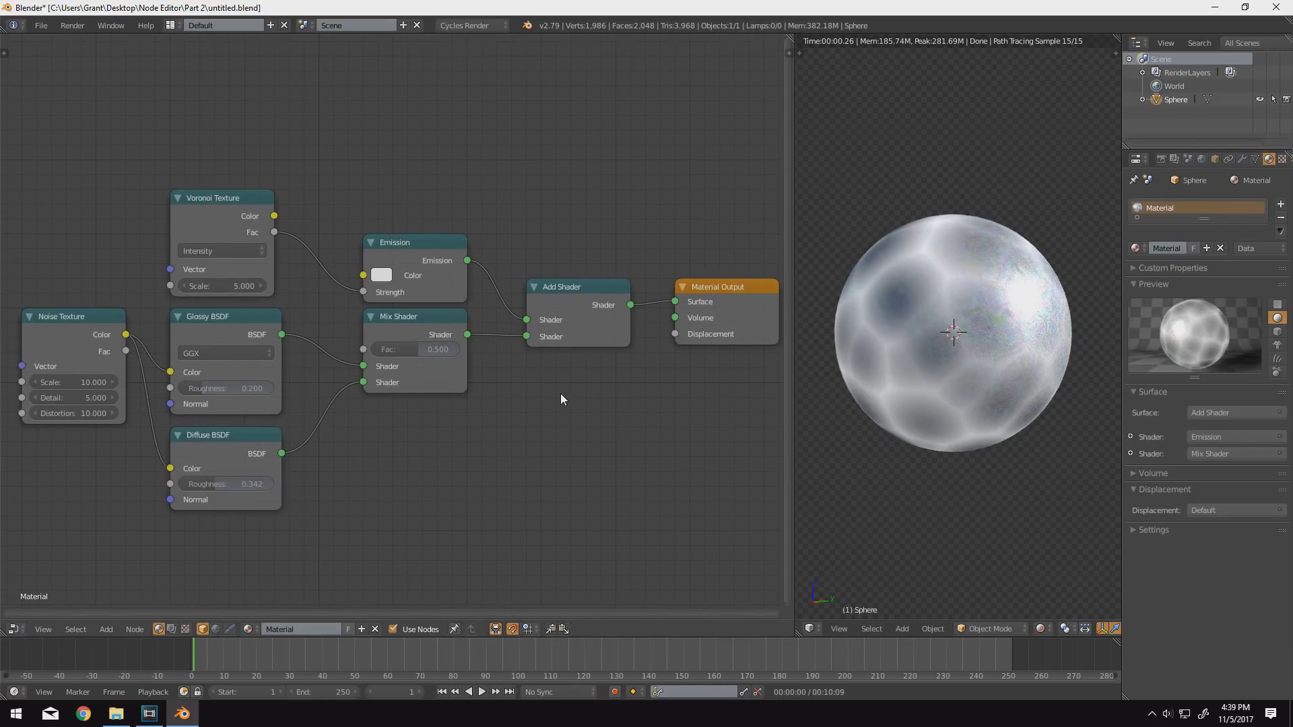
{"action": "left_click", "coordinate": [72, 357]}
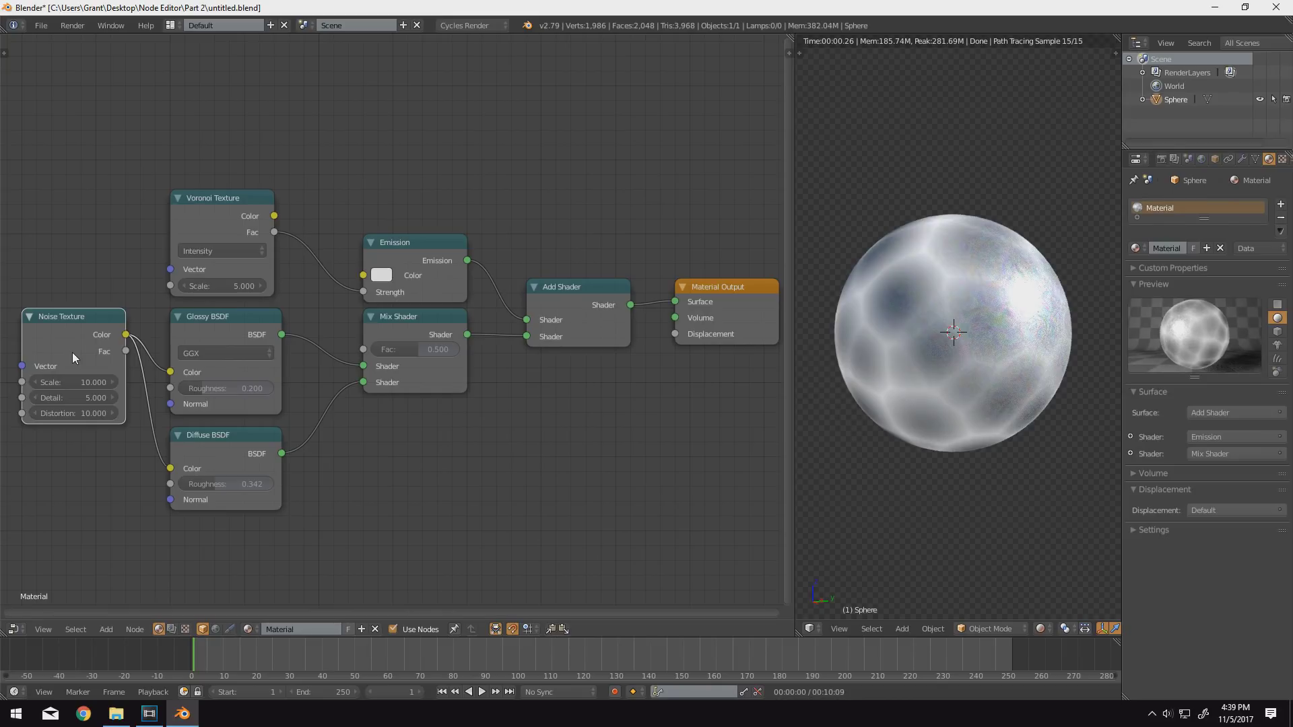
{"action": "left_click", "coordinate": [232, 330]}
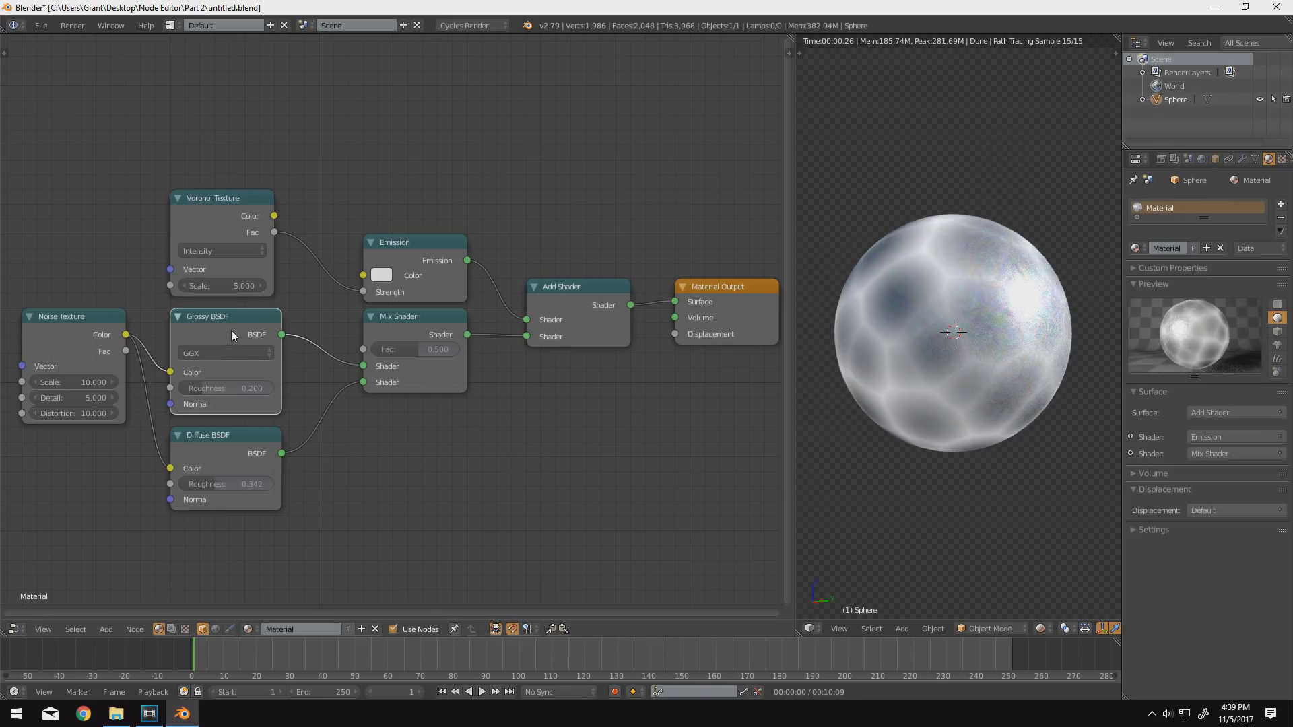
{"action": "left_click", "coordinate": [245, 456]}
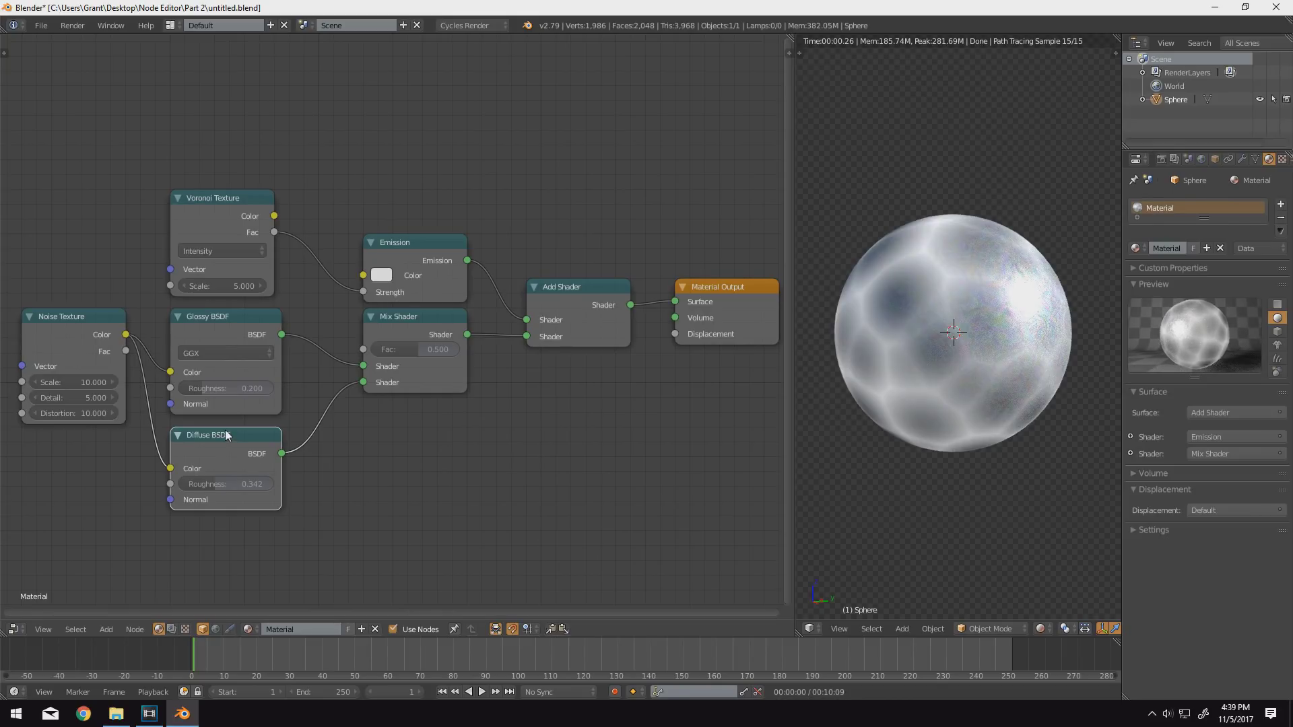
{"action": "left_click", "coordinate": [422, 381]}
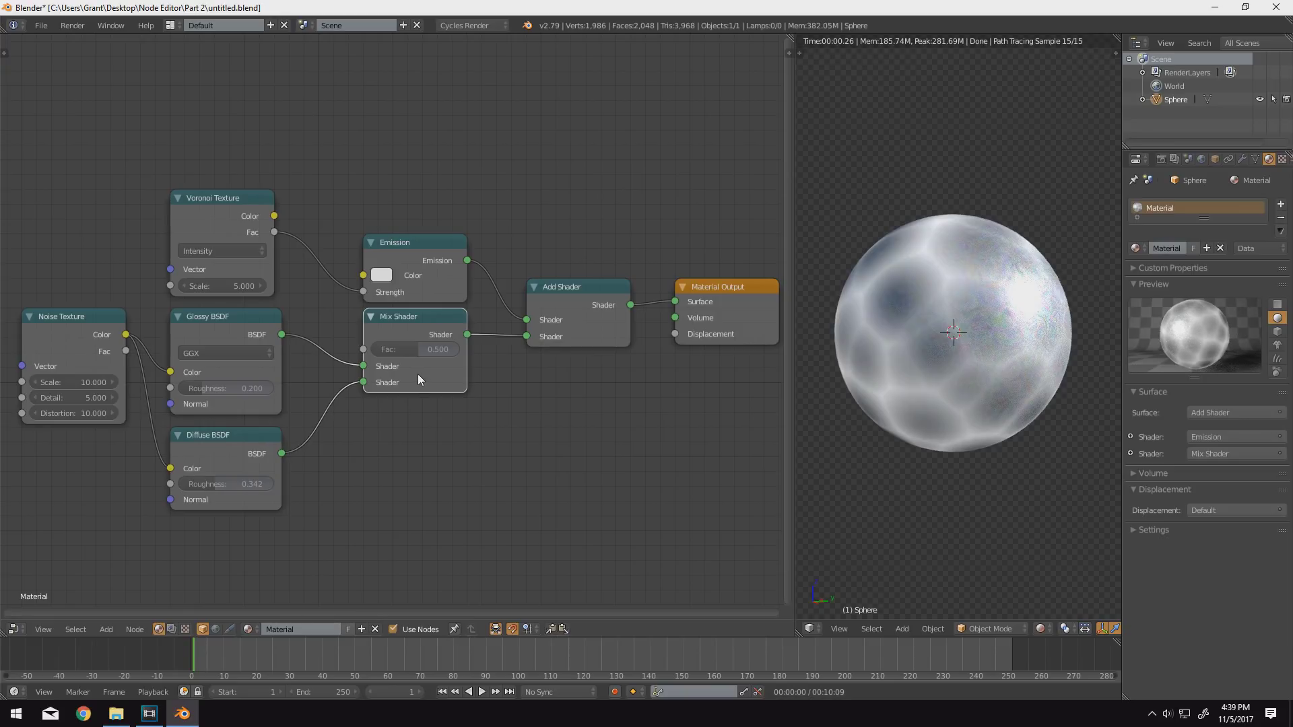
{"action": "left_click", "coordinate": [576, 320]}
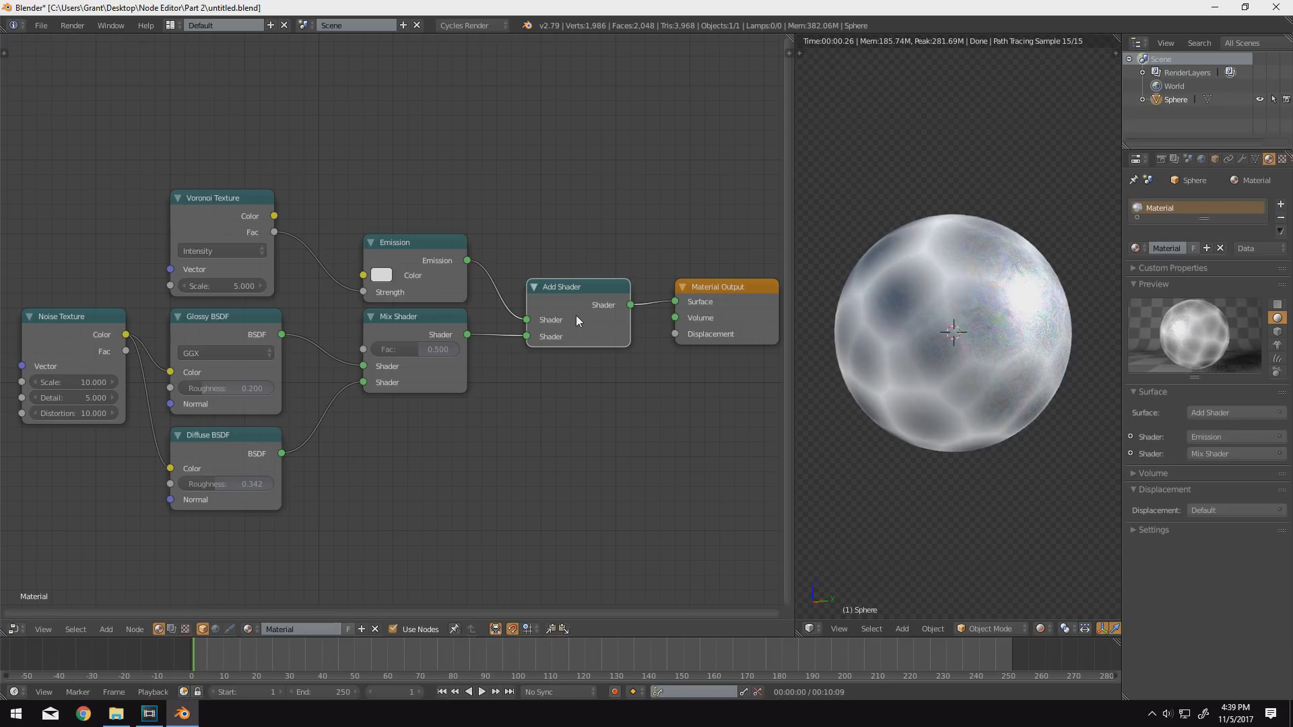
{"action": "left_click", "coordinate": [433, 272]}
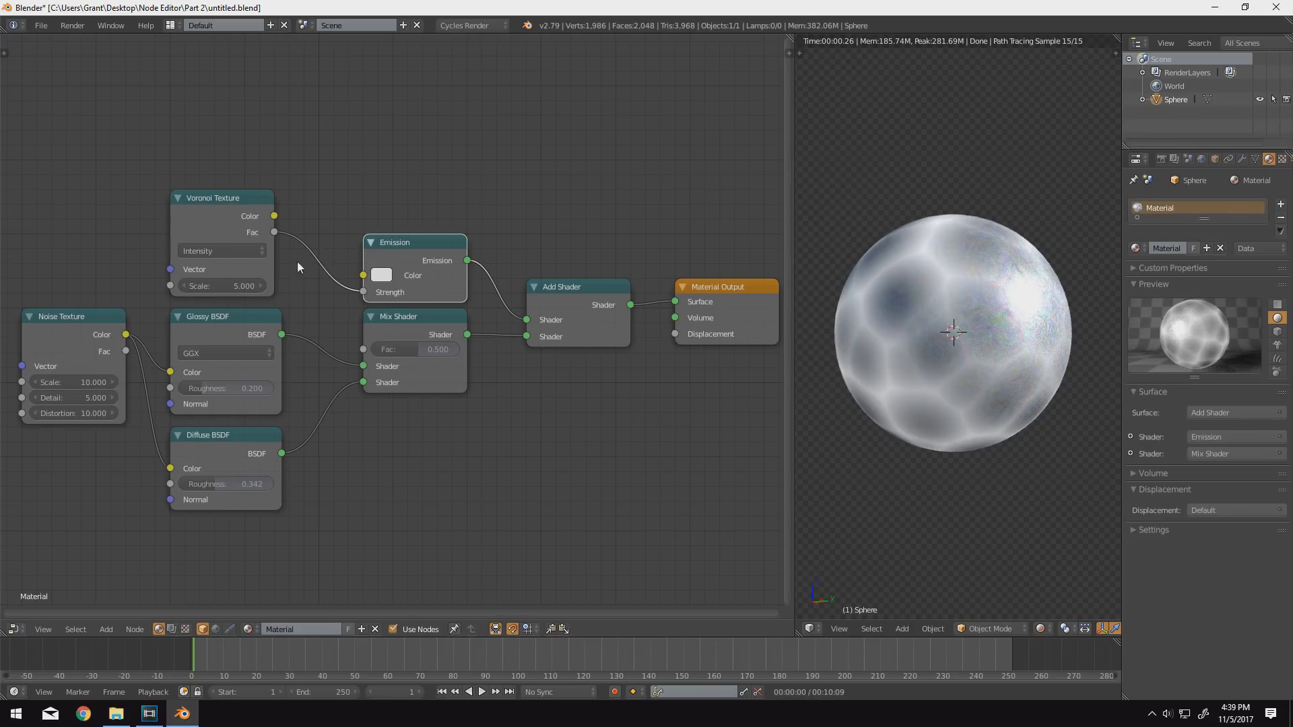
{"action": "left_click", "coordinate": [246, 231]}
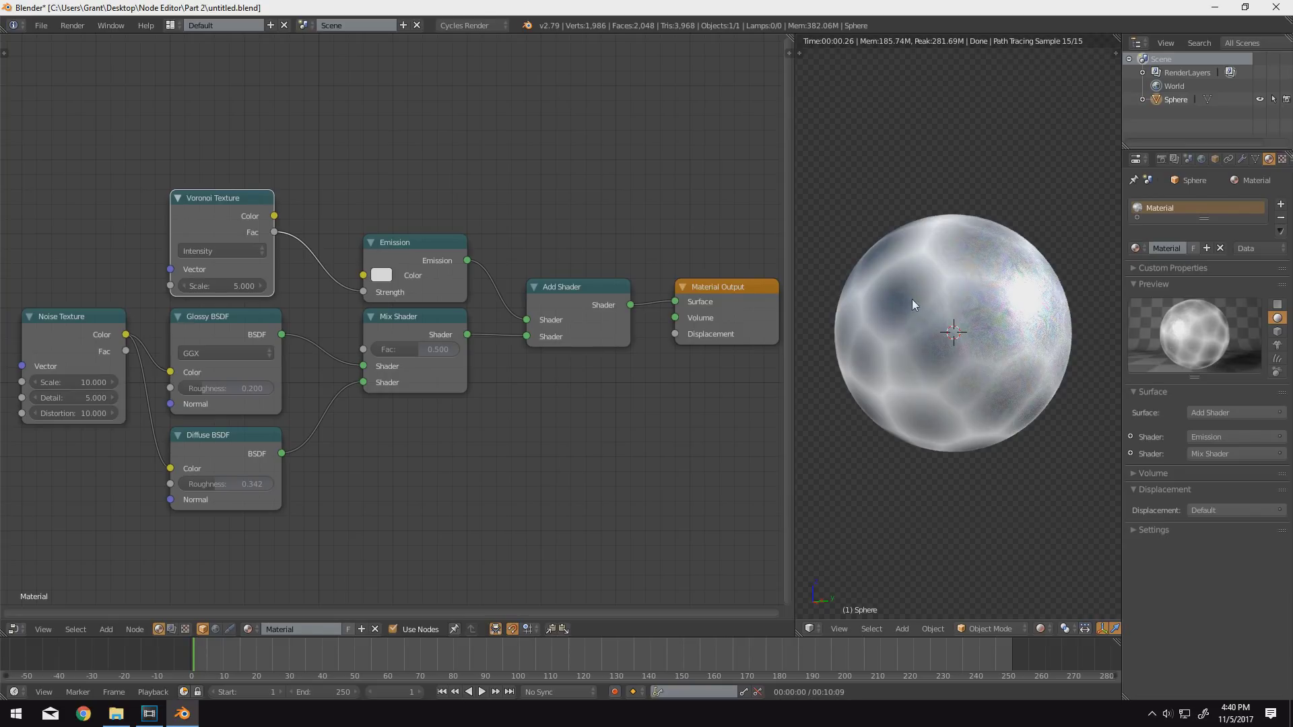
- Examine the sphere's glowing pattern up close and trace the Emission and Mix Shader through the Add Shader to the Material Output
{"action": "scroll", "coordinate": [895, 305], "scroll_direction": "up", "scroll_amount": 4}
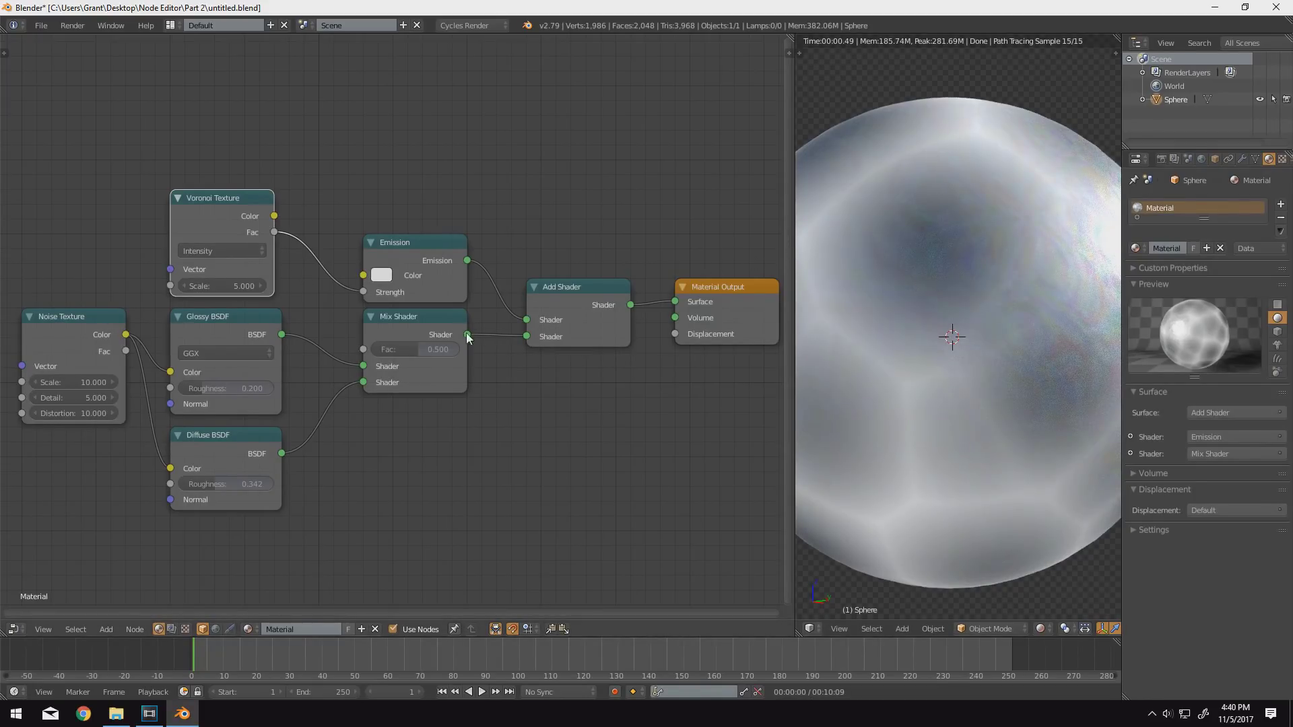
{"action": "left_click", "coordinate": [447, 291]}
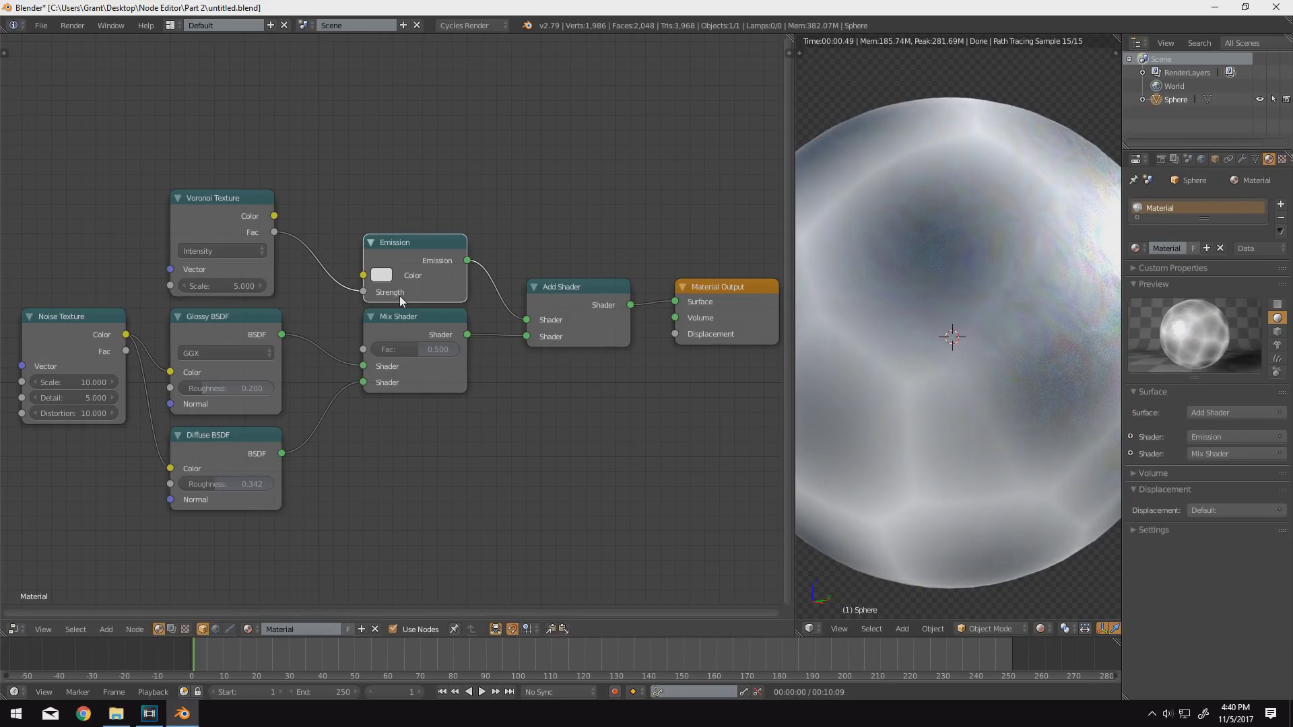
{"action": "left_click", "coordinate": [571, 323]}
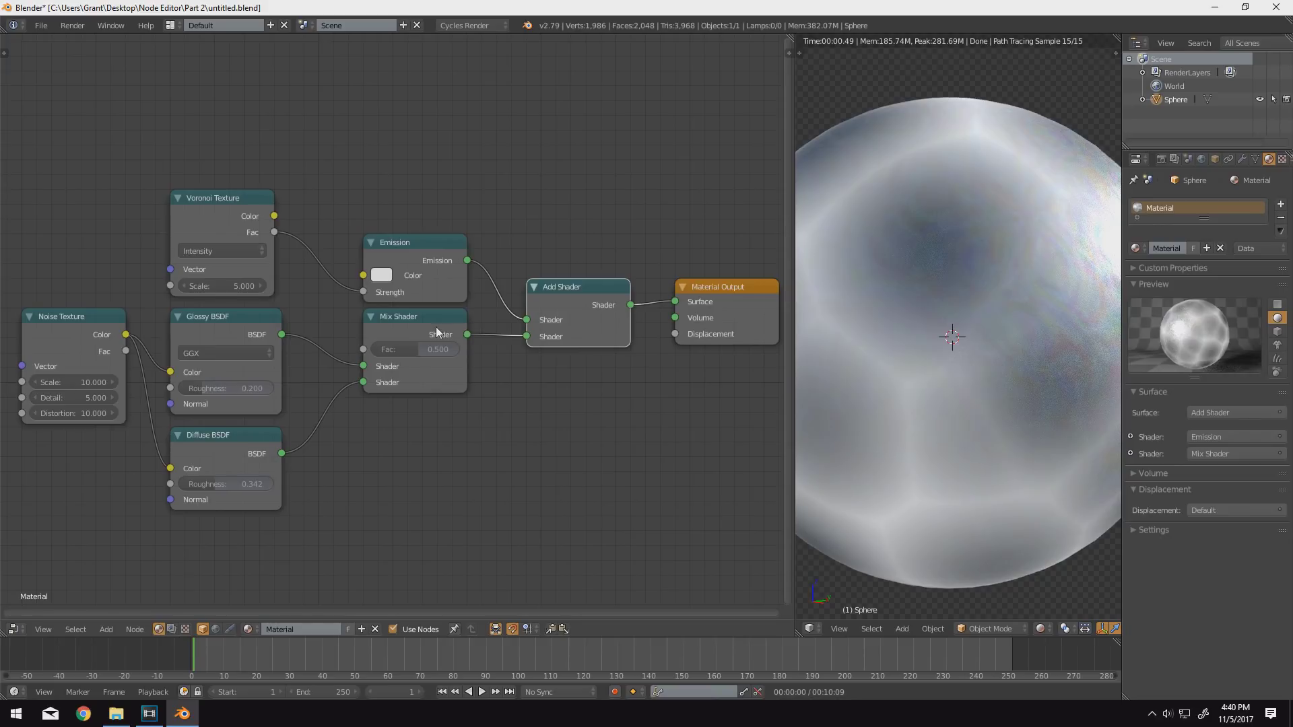
{"action": "left_click", "coordinate": [435, 326]}
{"action": "left_click", "coordinate": [577, 321]}
{"action": "left_click", "coordinate": [734, 304]}
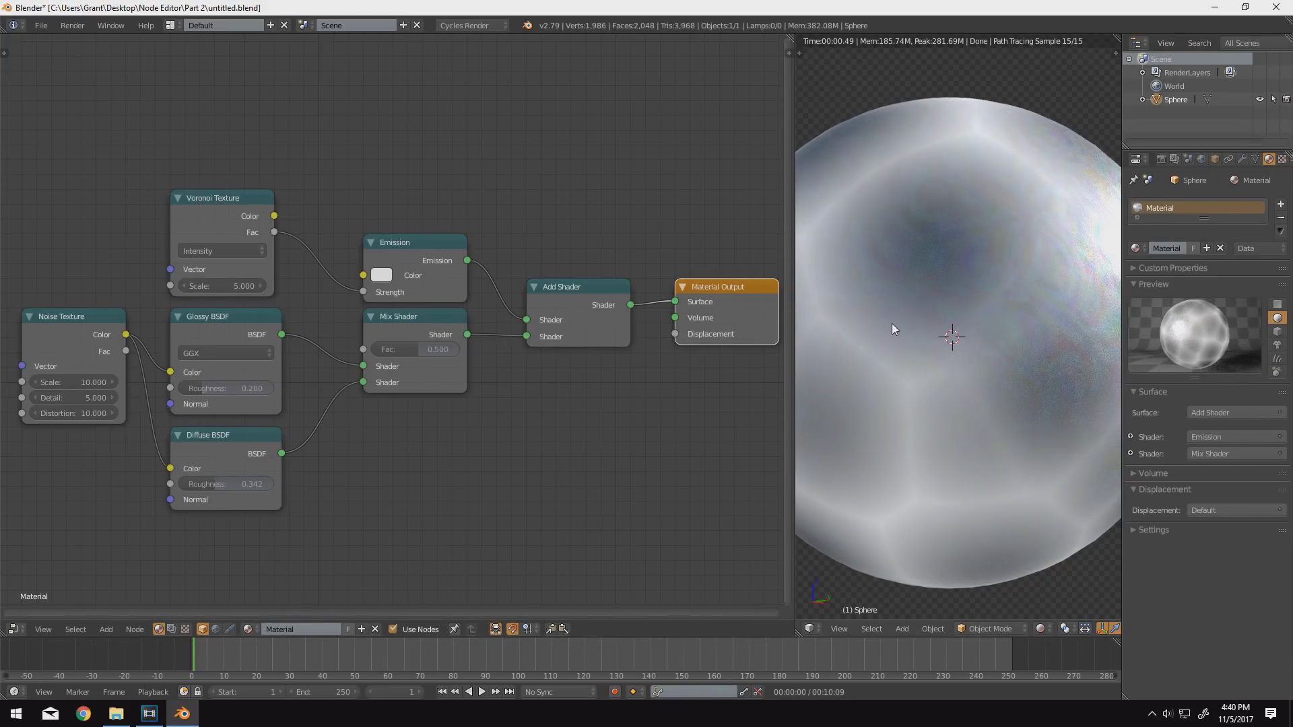
- Set the Voronoi Texture's Scale to 10 and check the finer emission pattern on the whole sphere
{"action": "left_click", "coordinate": [229, 286]}
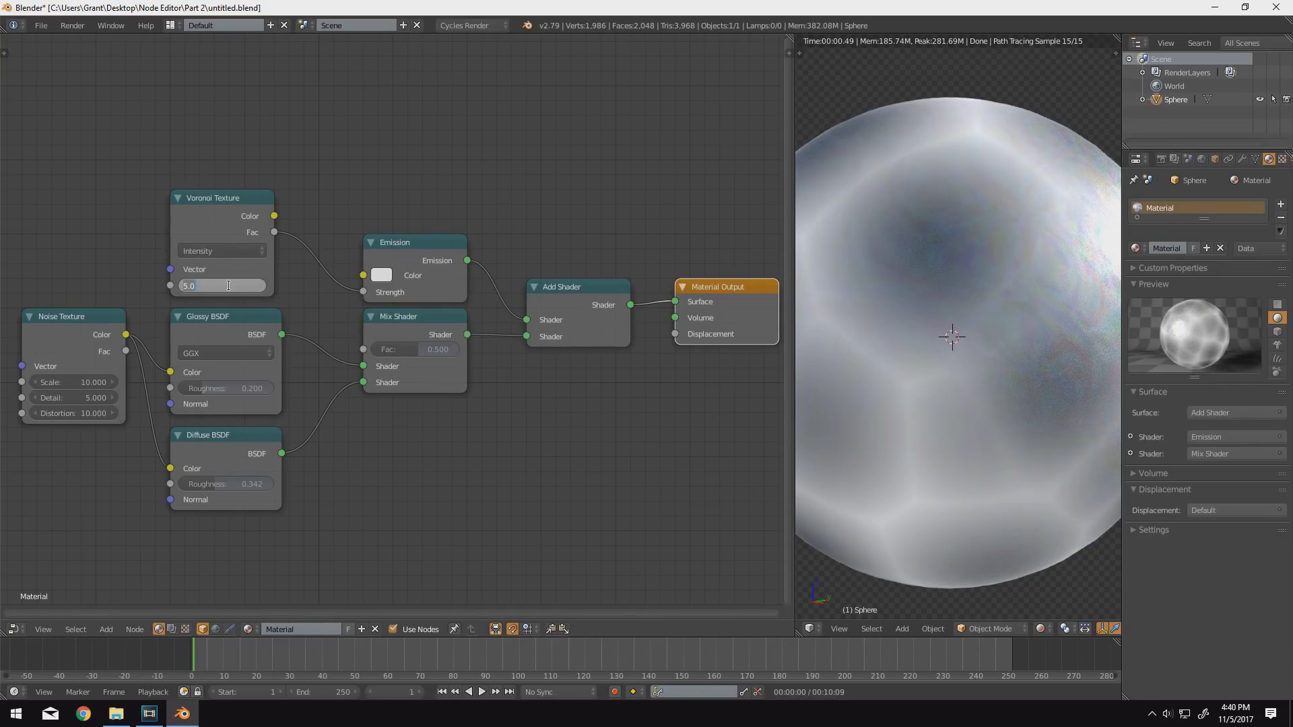
{"action": "type", "text": "10"}
{"action": "key", "text": "Return"}
{"action": "scroll", "coordinate": [965, 318], "scroll_direction": "down", "scroll_amount": 3}
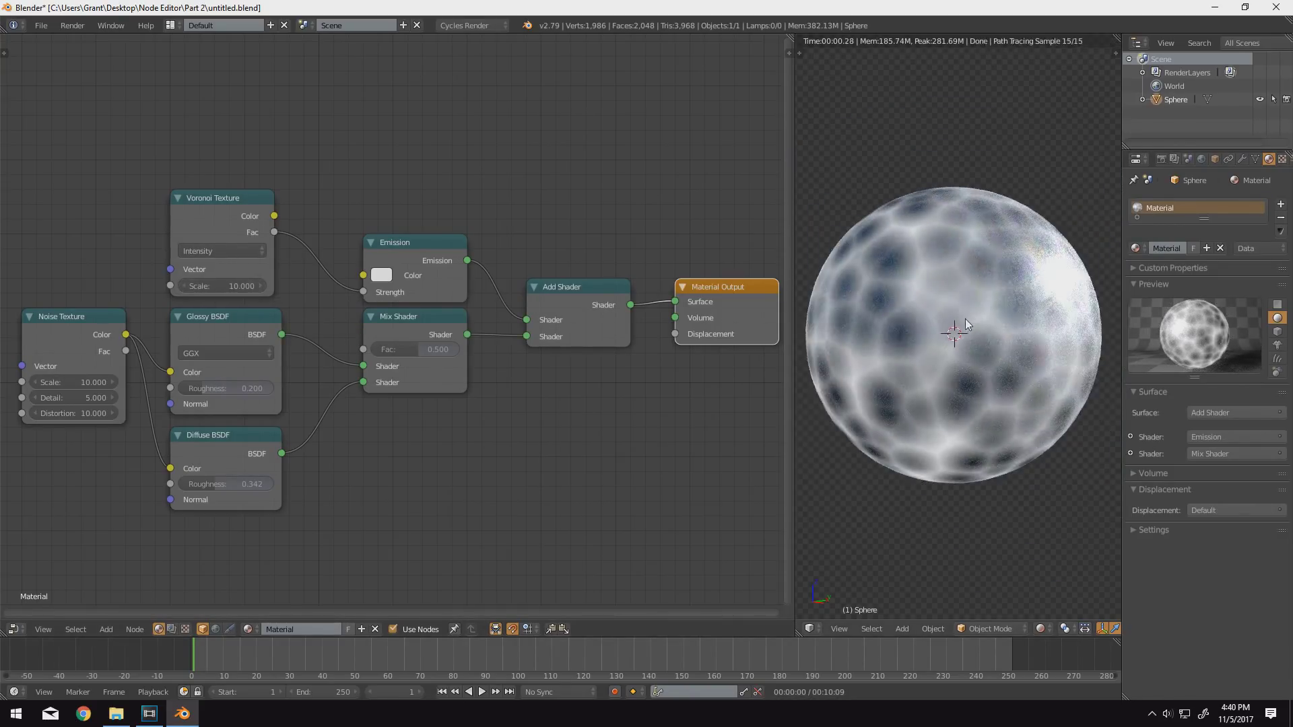
{"action": "scroll", "coordinate": [970, 344], "scroll_direction": "down", "scroll_amount": 5}
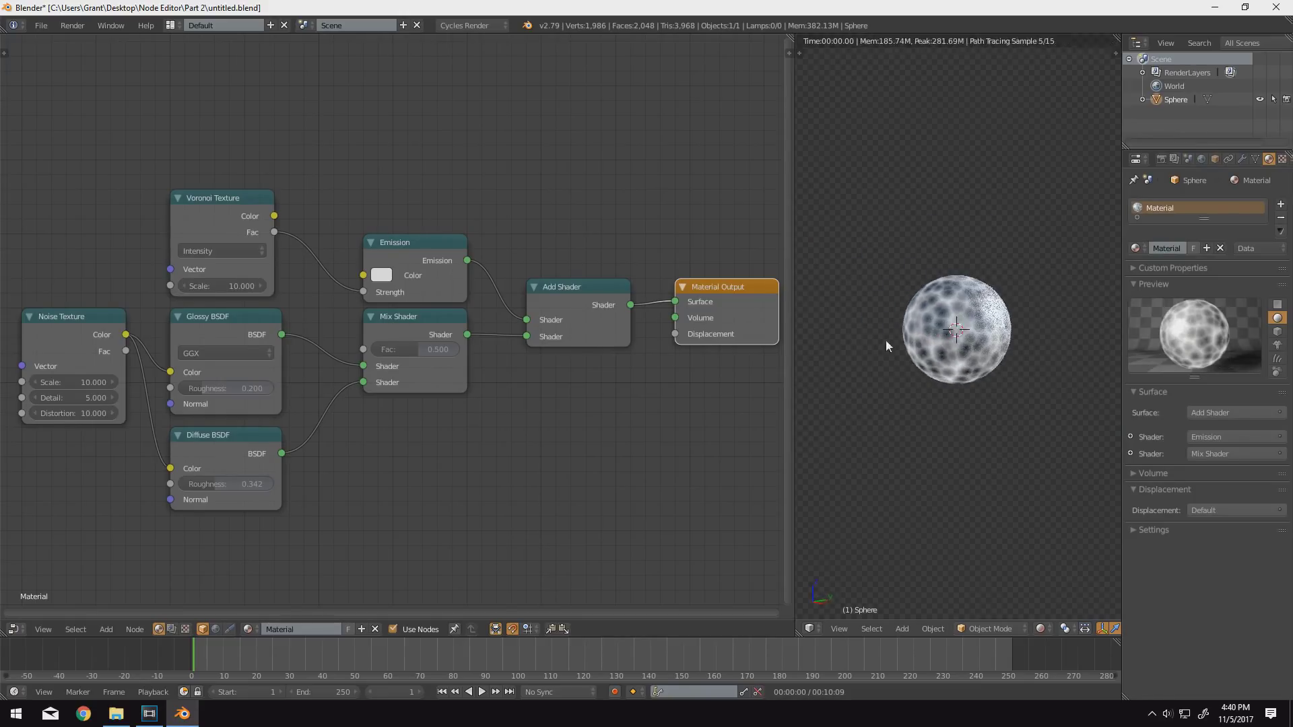
{"action": "scroll", "coordinate": [956, 349], "scroll_direction": "up", "scroll_amount": 2}
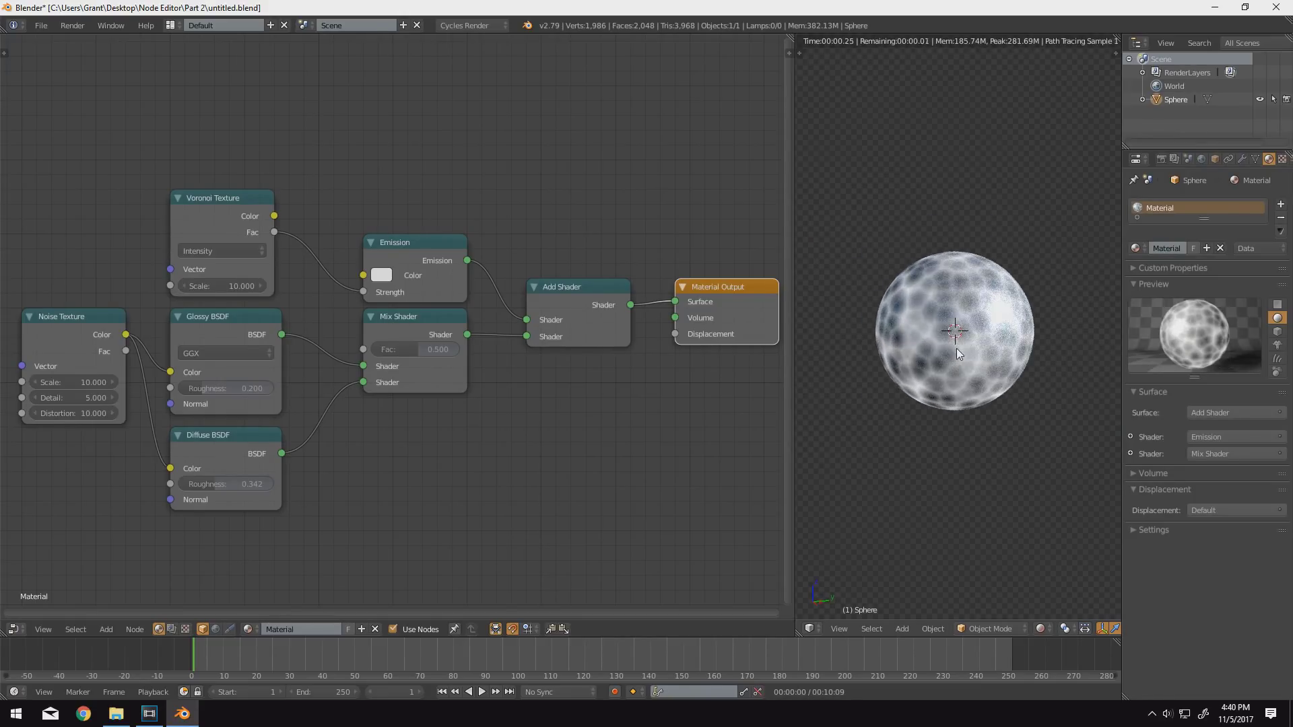
{"action": "scroll", "coordinate": [957, 349], "scroll_direction": "up", "scroll_amount": 2}
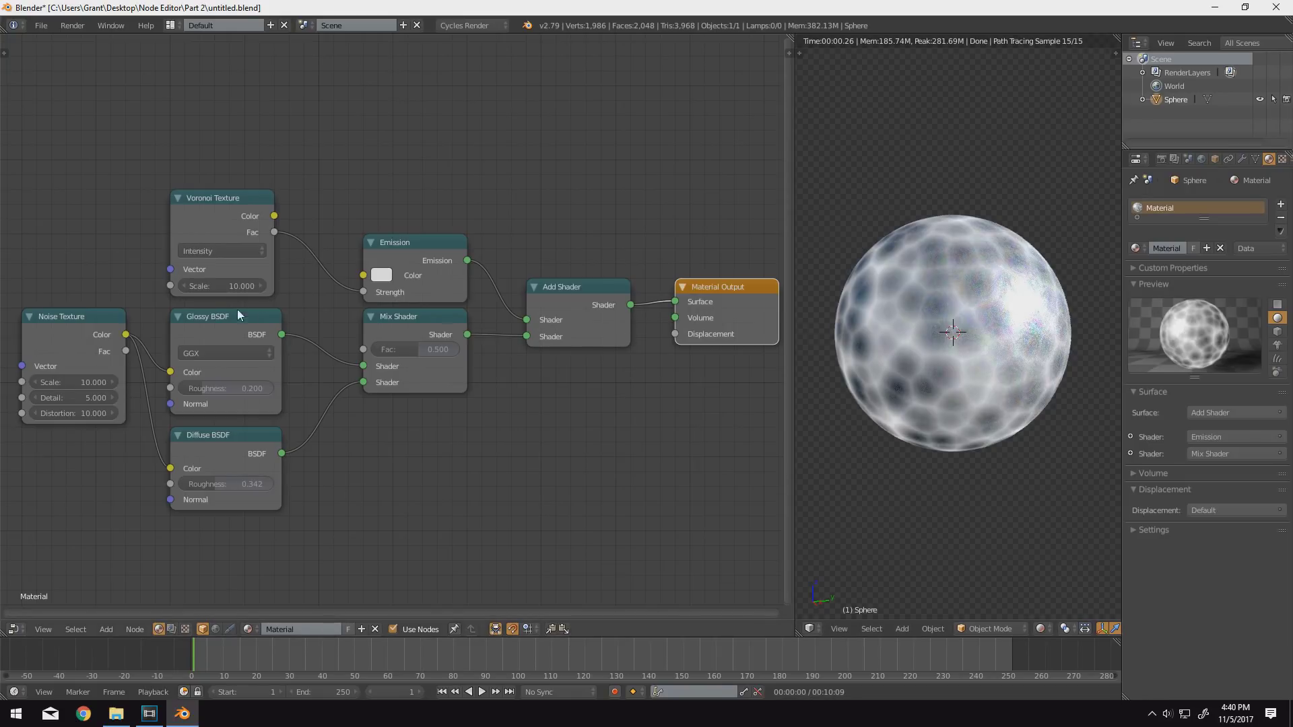
{"action": "left_click", "coordinate": [222, 218]}
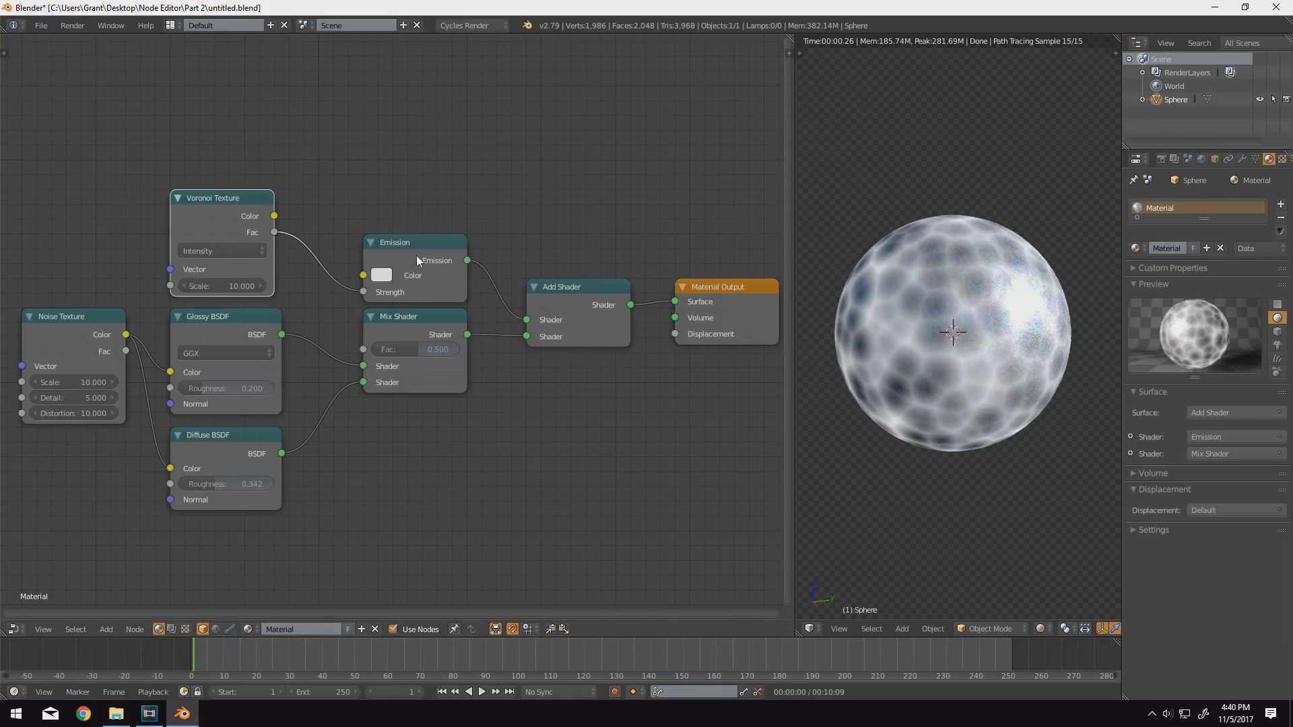
{"action": "left_click", "coordinate": [432, 285]}
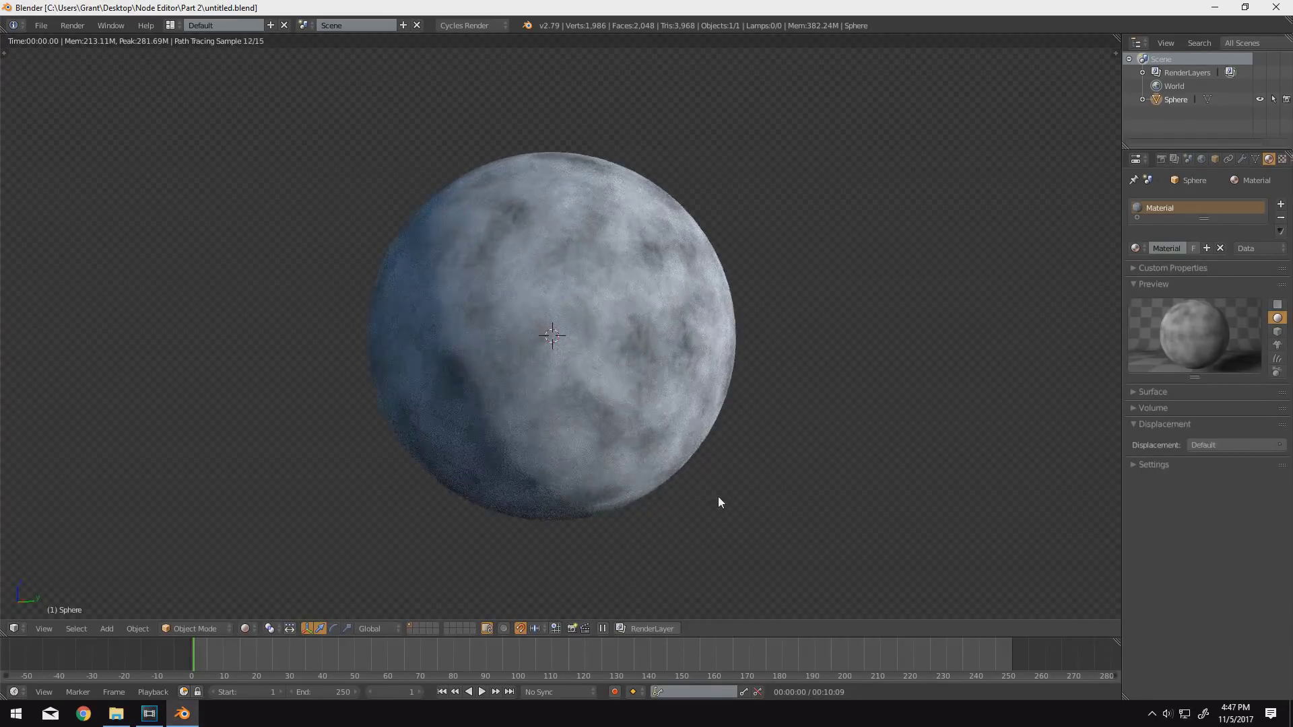
- Inspect the noise-textured sphere in the enlarged rendered view from several angles, both up close and as a whole
{"action": "scroll", "coordinate": [719, 497], "scroll_direction": "up", "scroll_amount": 3}
{"action": "mouse_move", "coordinate": [795, 528]}
{"action": "middle_mouse_down"}
{"action": "mouse_move", "coordinate": [719, 486]}
{"action": "mouse_move", "coordinate": [701, 495]}
{"action": "middle_mouse_up"}
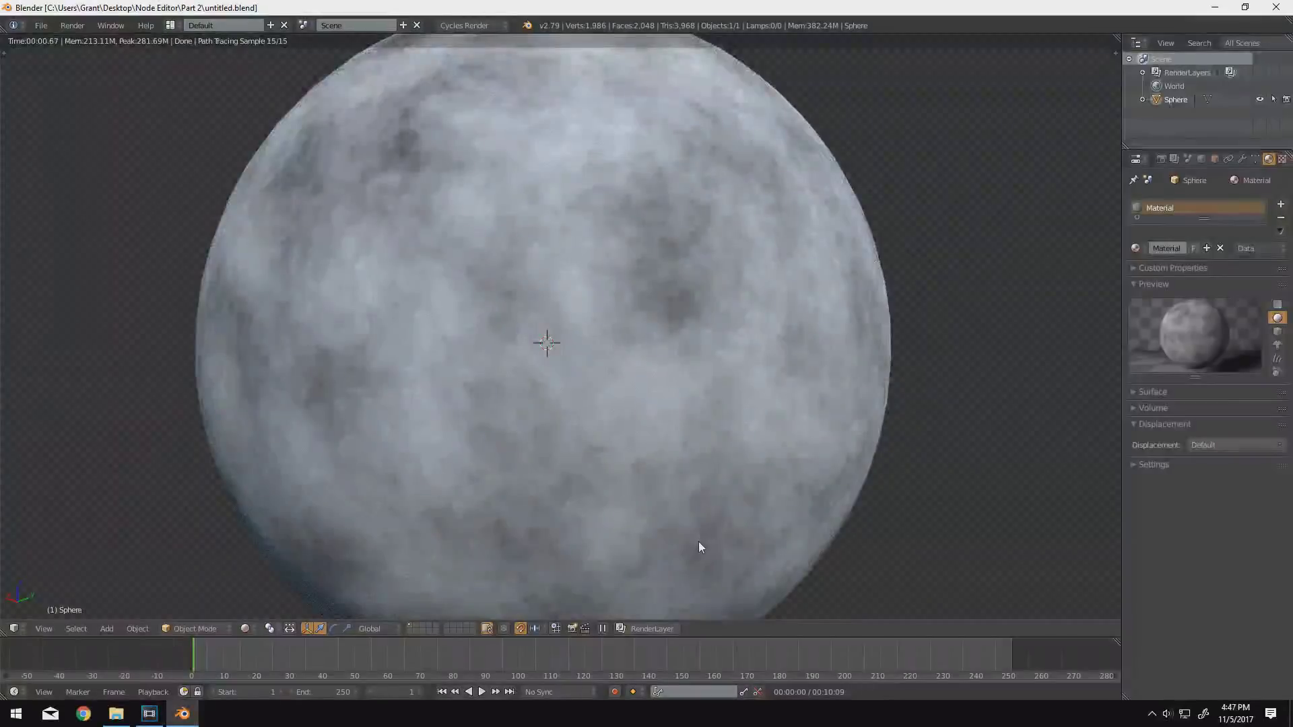
{"action": "scroll", "coordinate": [698, 542], "scroll_direction": "down", "scroll_amount": 2}
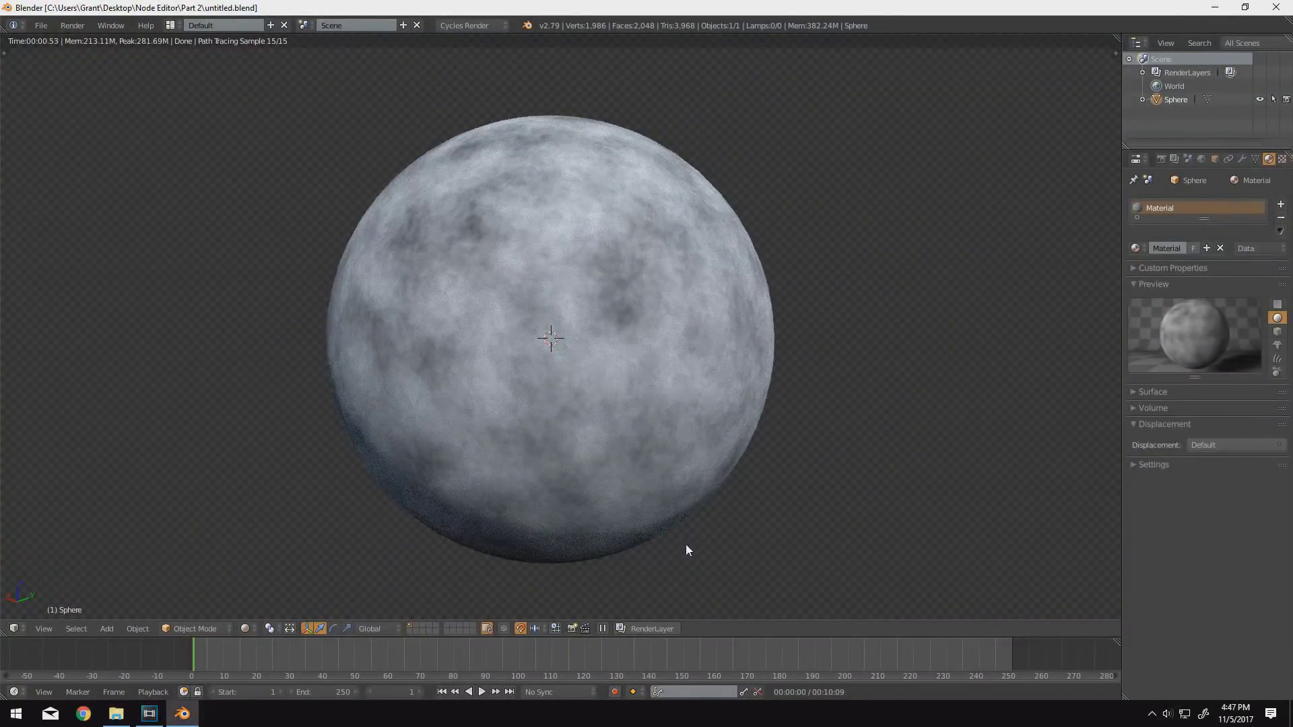
{"action": "scroll", "coordinate": [677, 537], "scroll_direction": "down", "scroll_amount": 1}
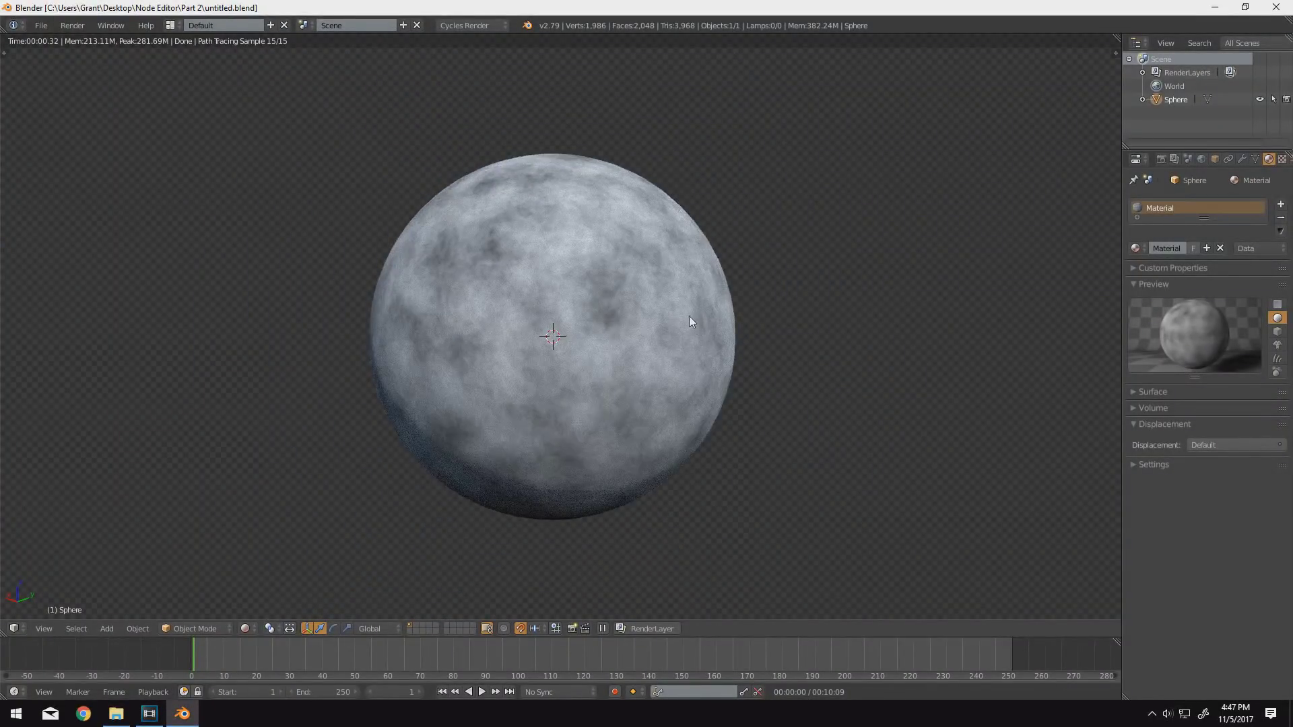
{"action": "middle_click_drag", "start_coordinate": [689, 322], "coordinate": [468, 374]}
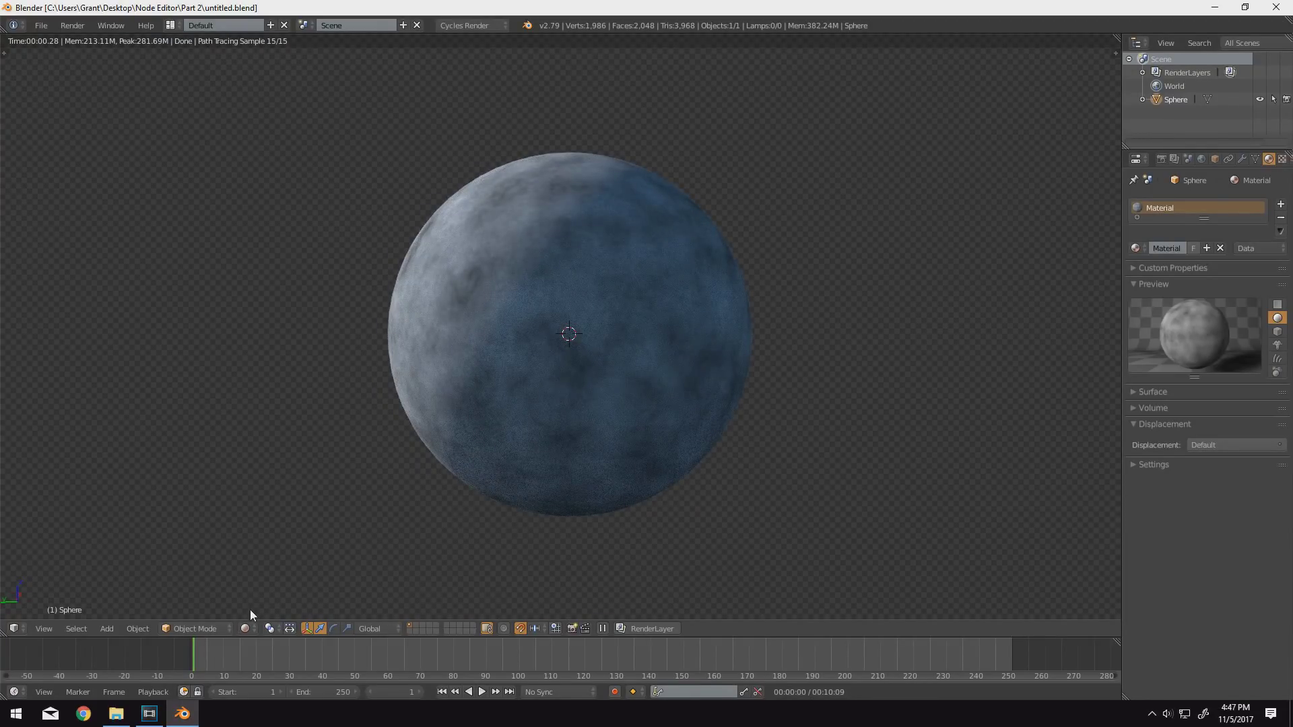
{"action": "middle_click_drag", "start_coordinate": [249, 609], "coordinate": [443, 528]}
{"action": "middle_click_drag", "start_coordinate": [547, 512], "coordinate": [718, 496]}
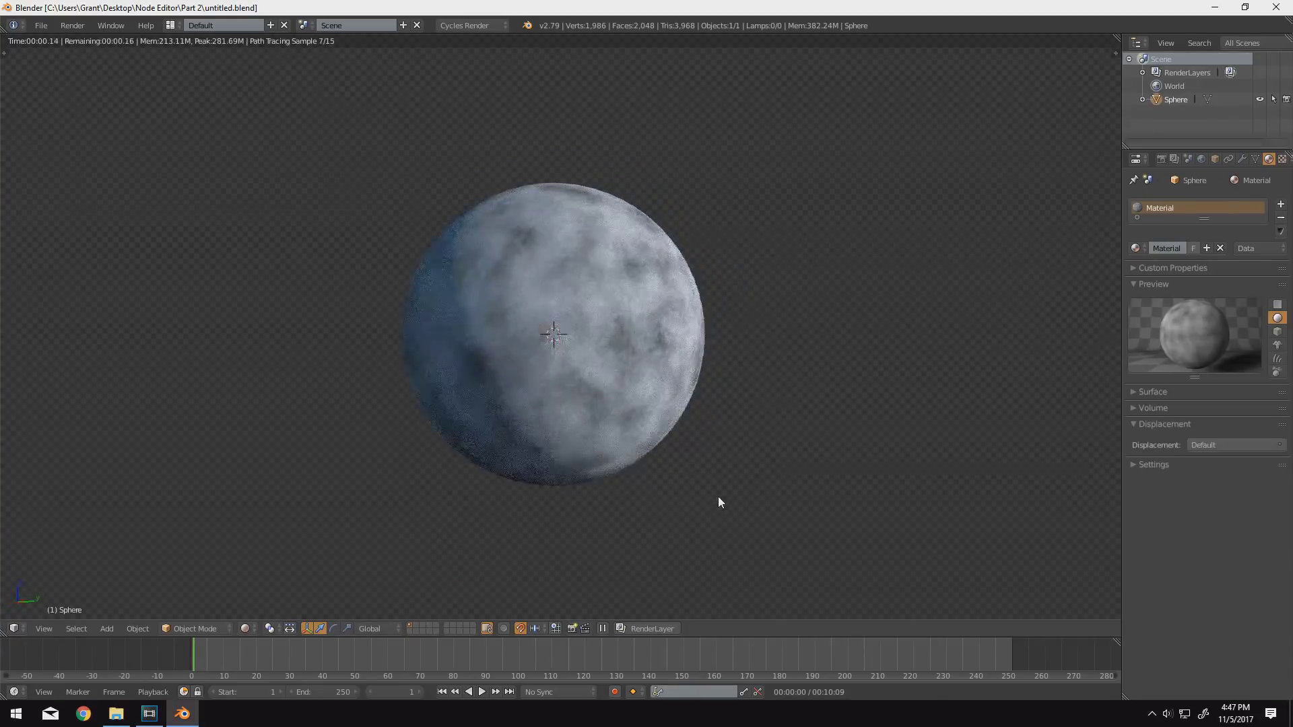
{"action": "scroll", "coordinate": [718, 496], "scroll_direction": "up", "scroll_amount": 5}
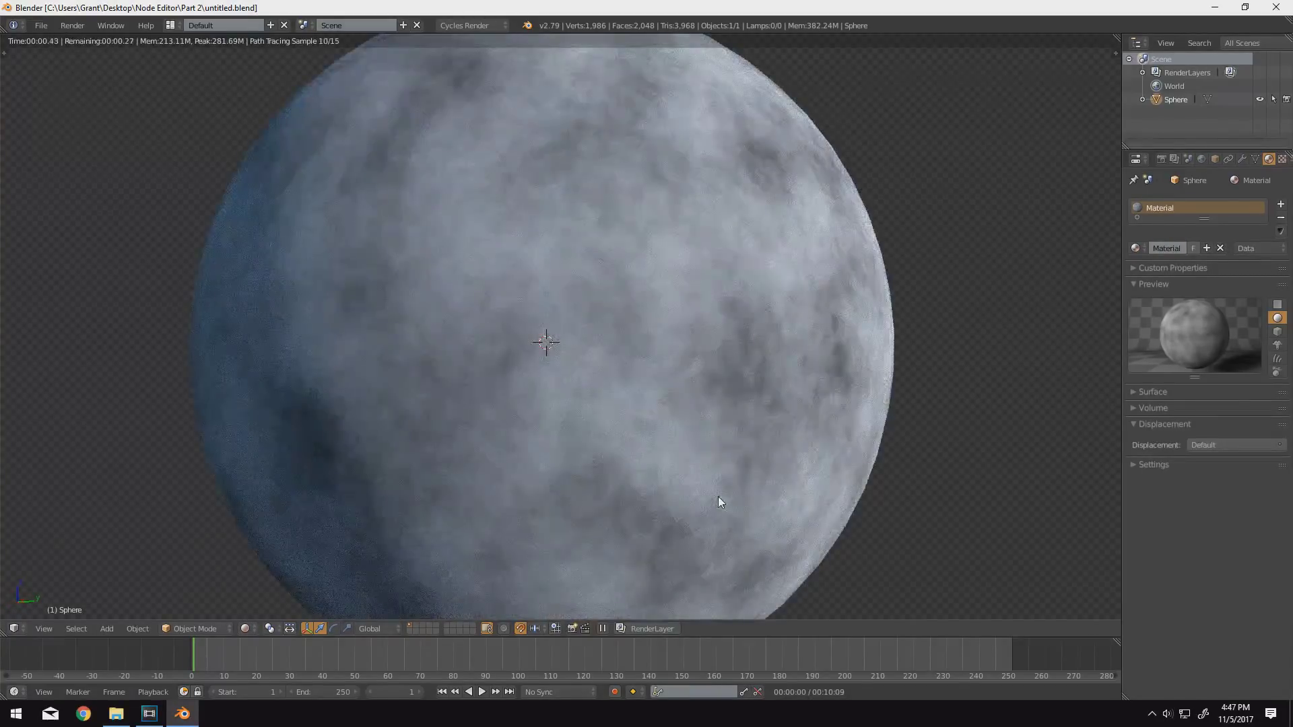
{"action": "middle_click_drag", "start_coordinate": [793, 527], "coordinate": [714, 489]}
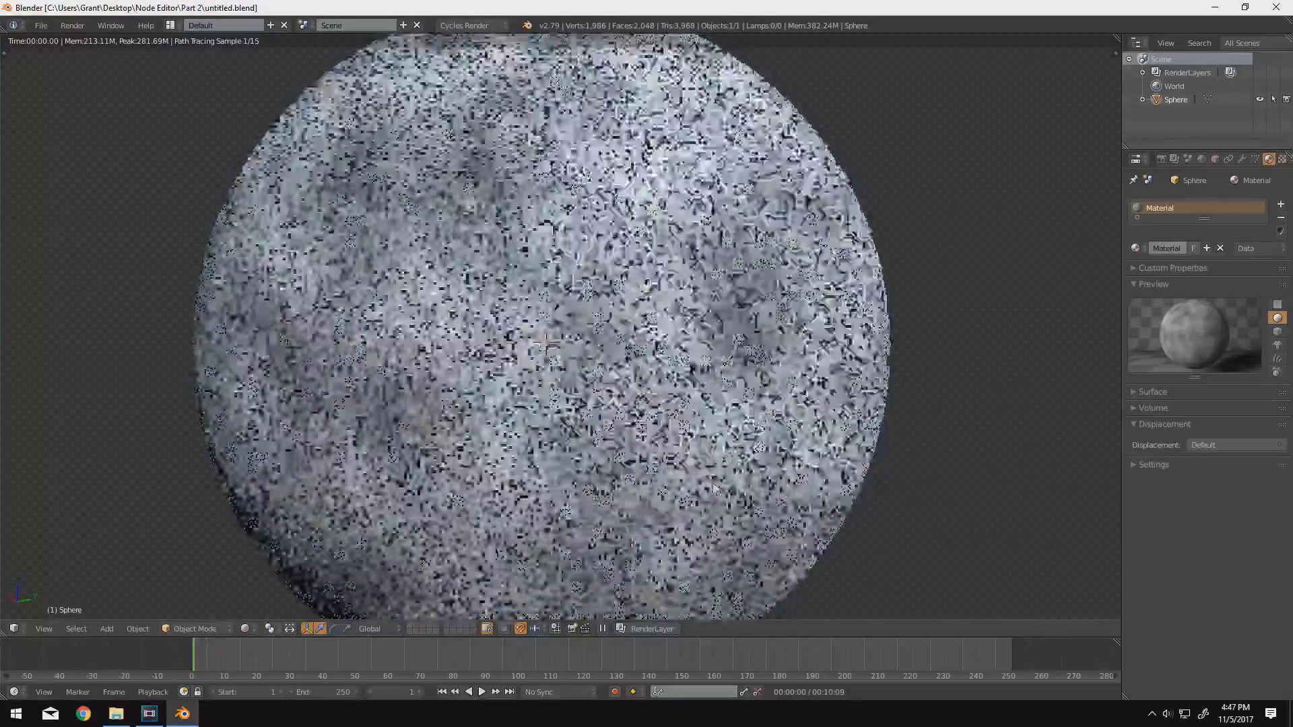
{"action": "scroll", "coordinate": [698, 542], "scroll_direction": "down", "scroll_amount": 1}
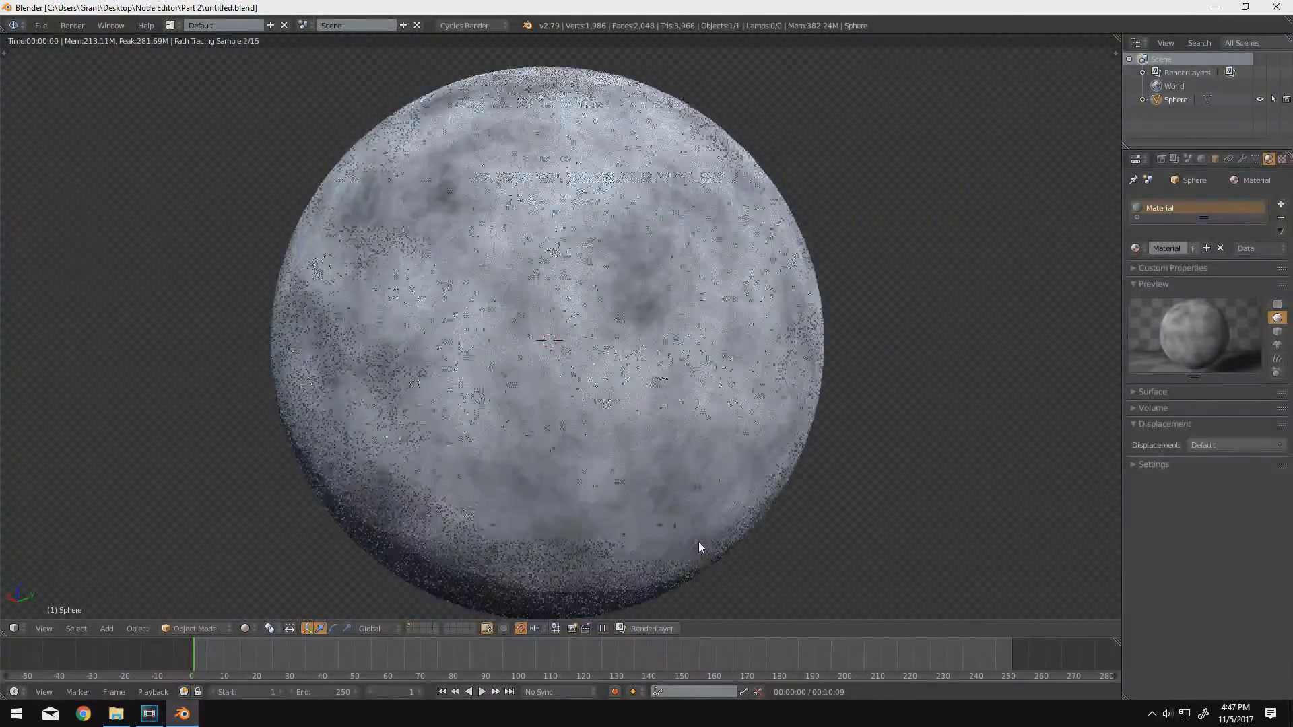
{"action": "scroll", "coordinate": [698, 541], "scroll_direction": "down", "scroll_amount": 1}
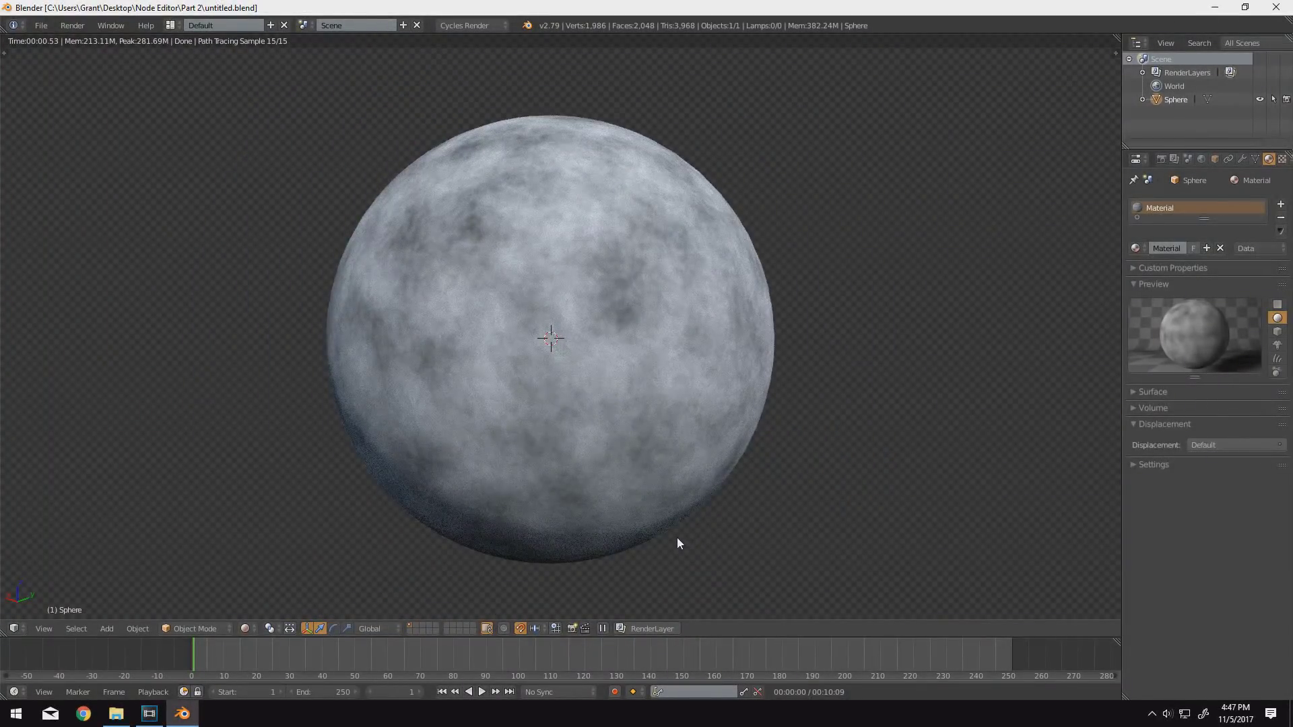
{"action": "scroll", "coordinate": [676, 539], "scroll_direction": "down", "scroll_amount": 1}
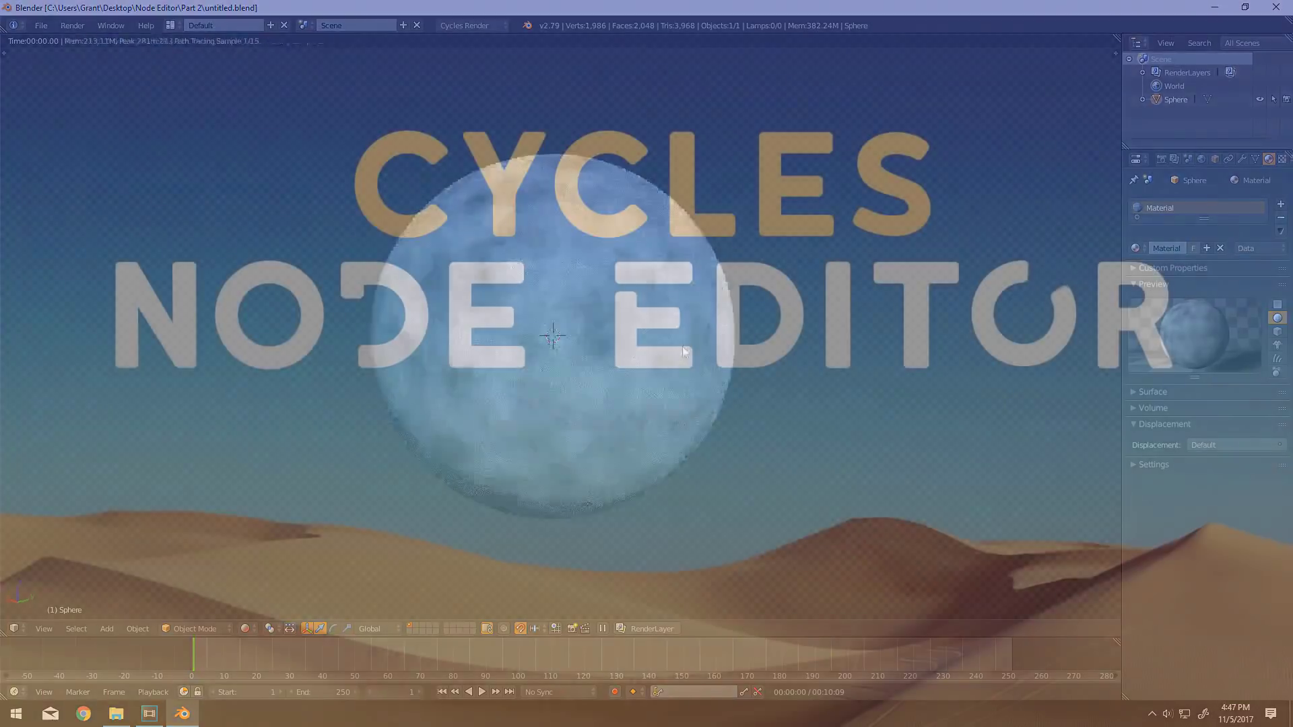